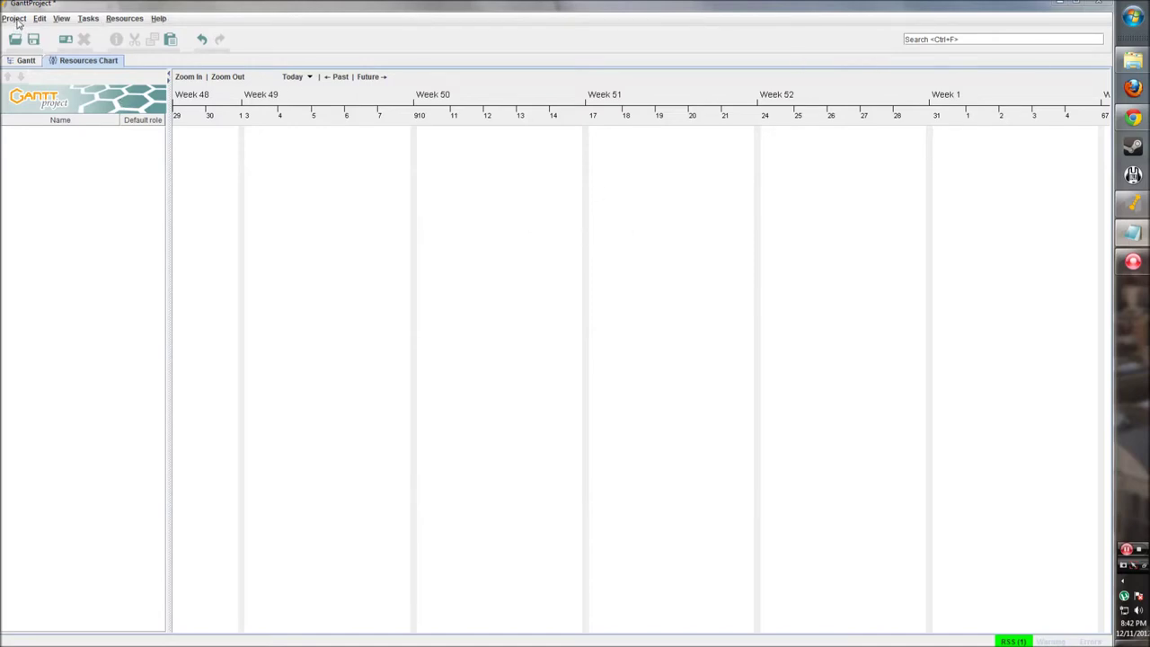
Browse the Project and Help menus and toggle between the Gantt and Resources charts.
click(15, 19)
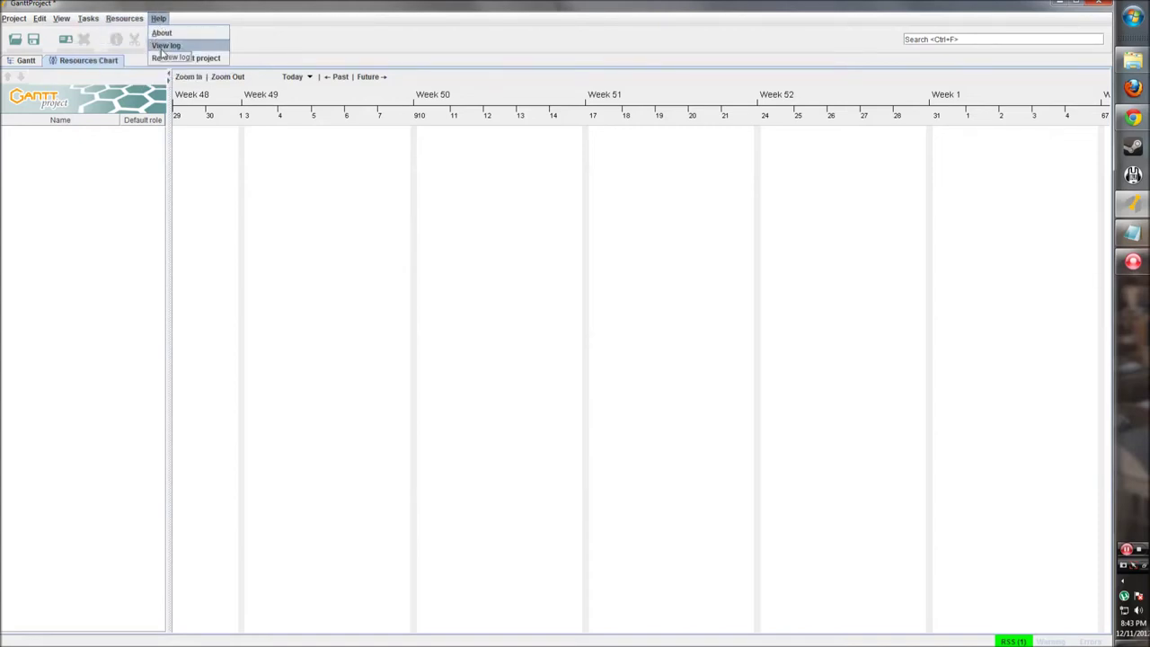
mouse_move(158, 17)
click(162, 19)
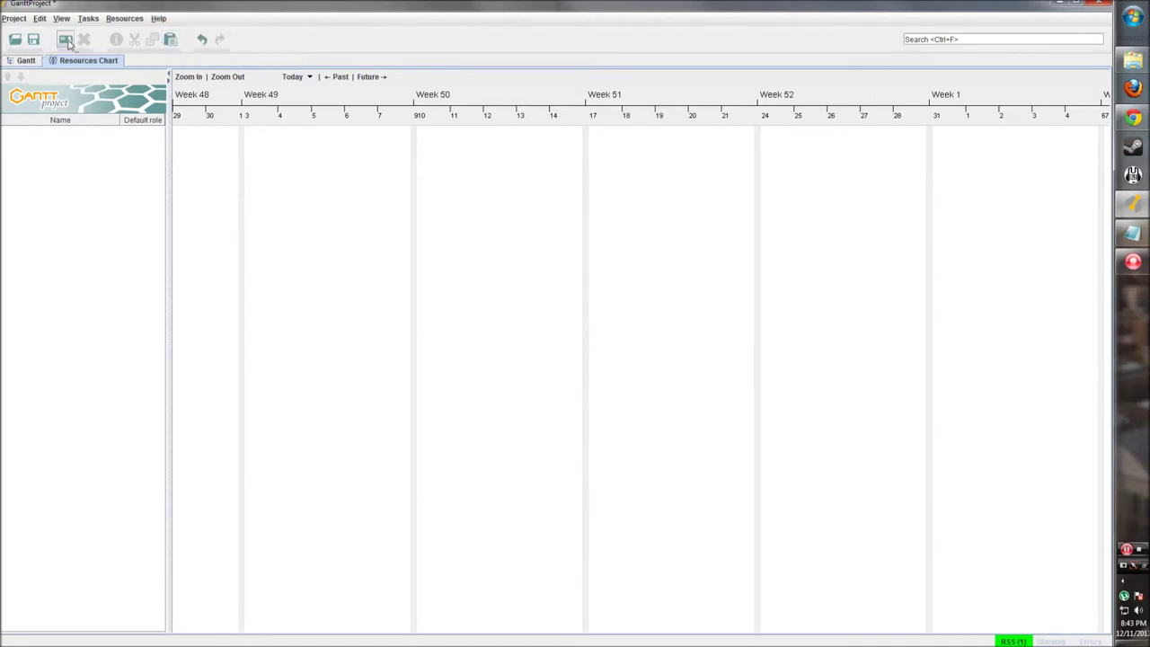
click(27, 43)
click(26, 61)
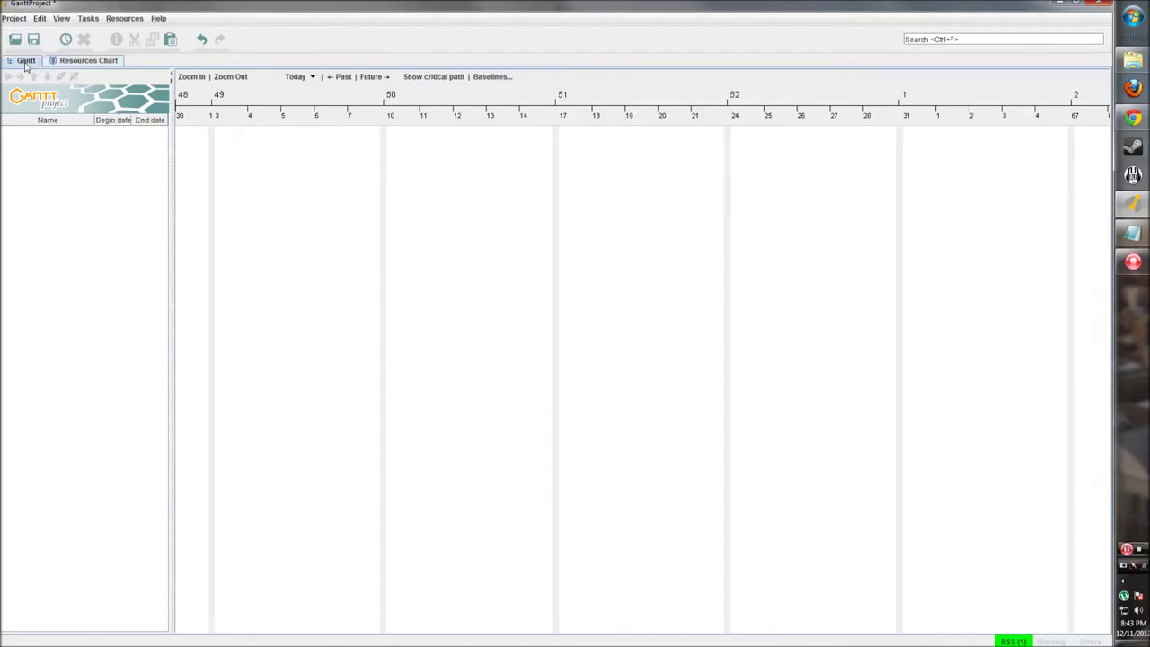
click(85, 60)
click(27, 62)
click(27, 61)
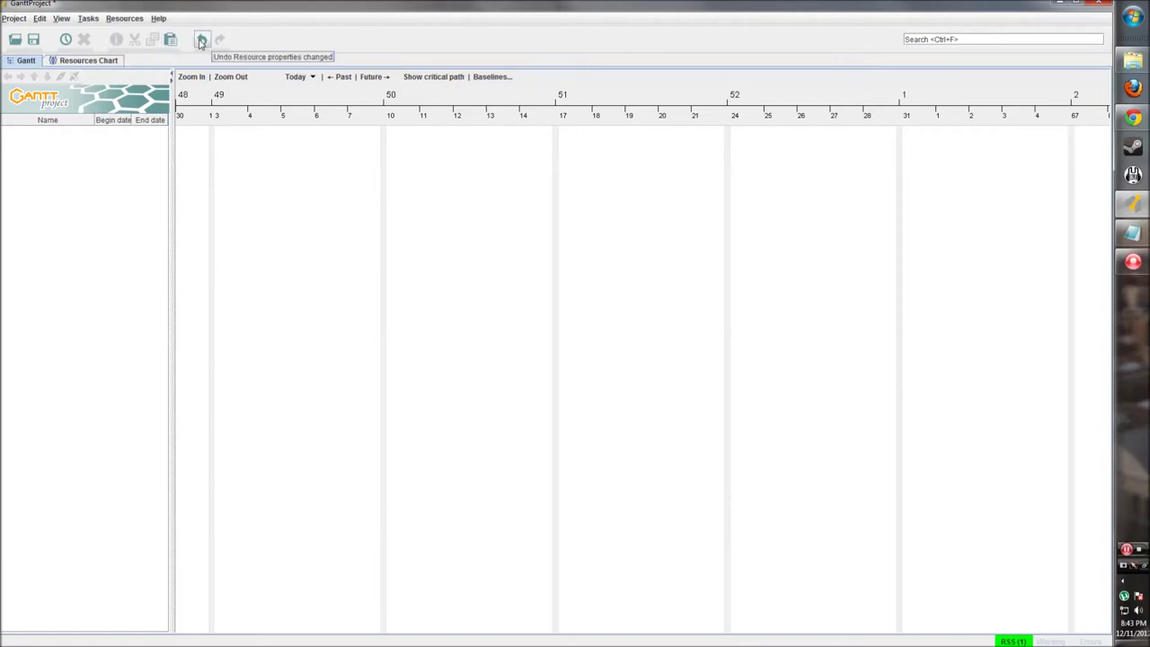
Try the project search field, then return to the Gantt chart.
click(932, 40)
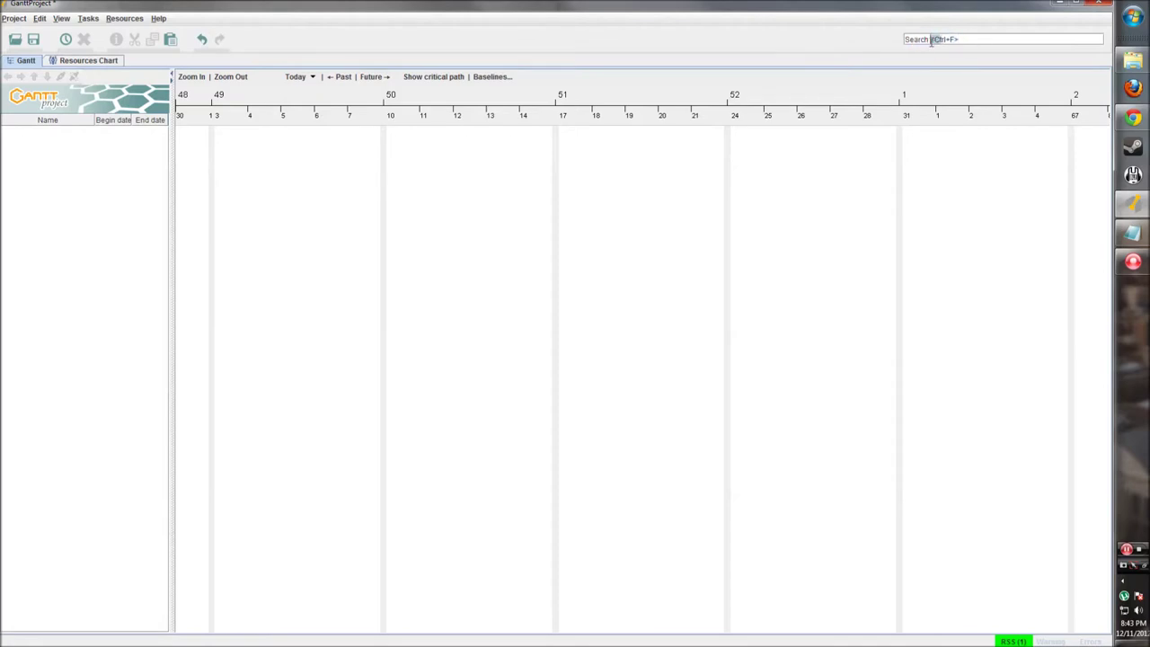
click(977, 40)
click(21, 63)
click(70, 63)
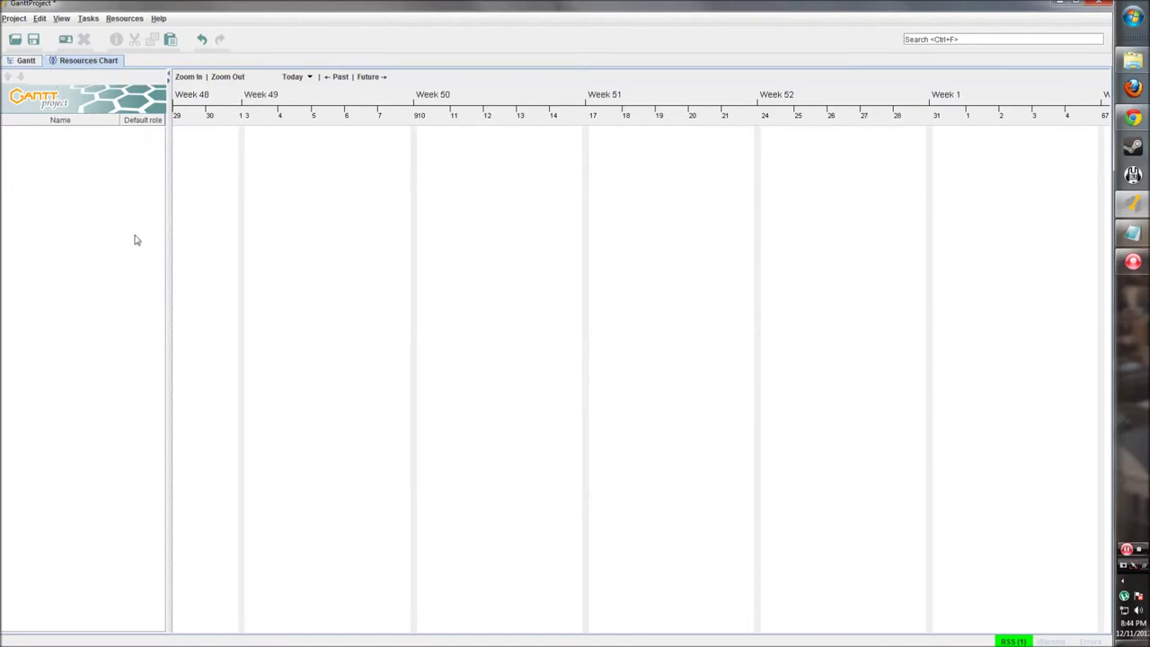
click(27, 62)
Resize the task table, collapsing and restoring it beside the timeline.
mouse_move(170, 115)
mouse_down()
mouse_move(225, 119)
mouse_move(156, 125)
mouse_up()
click(158, 82)
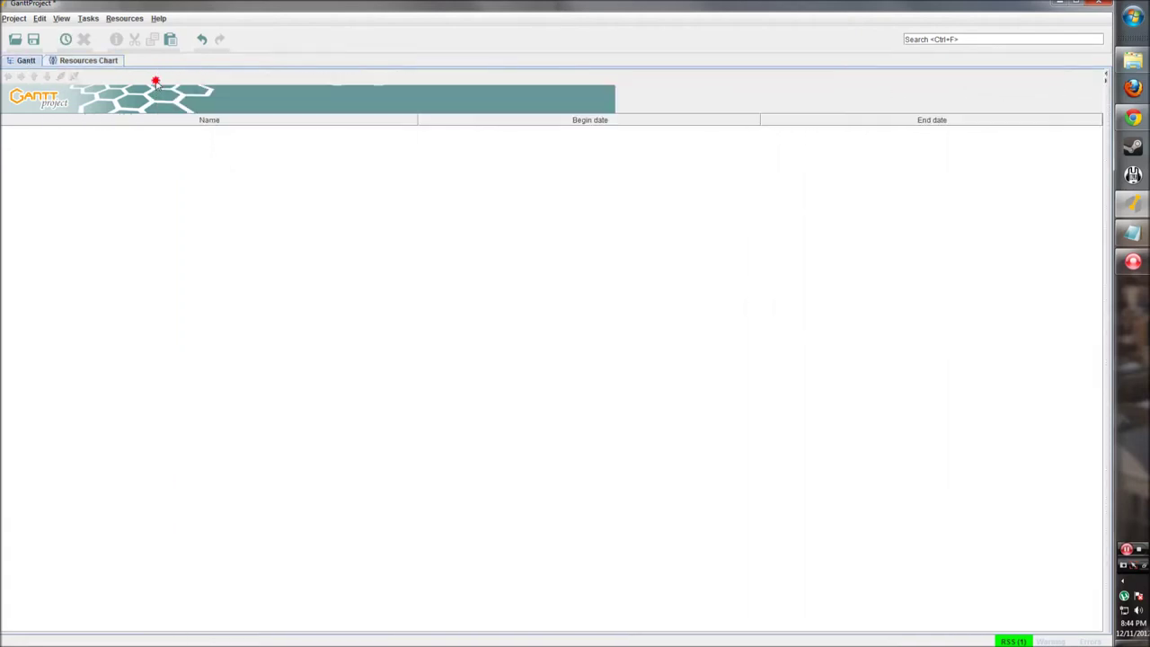
click(1107, 76)
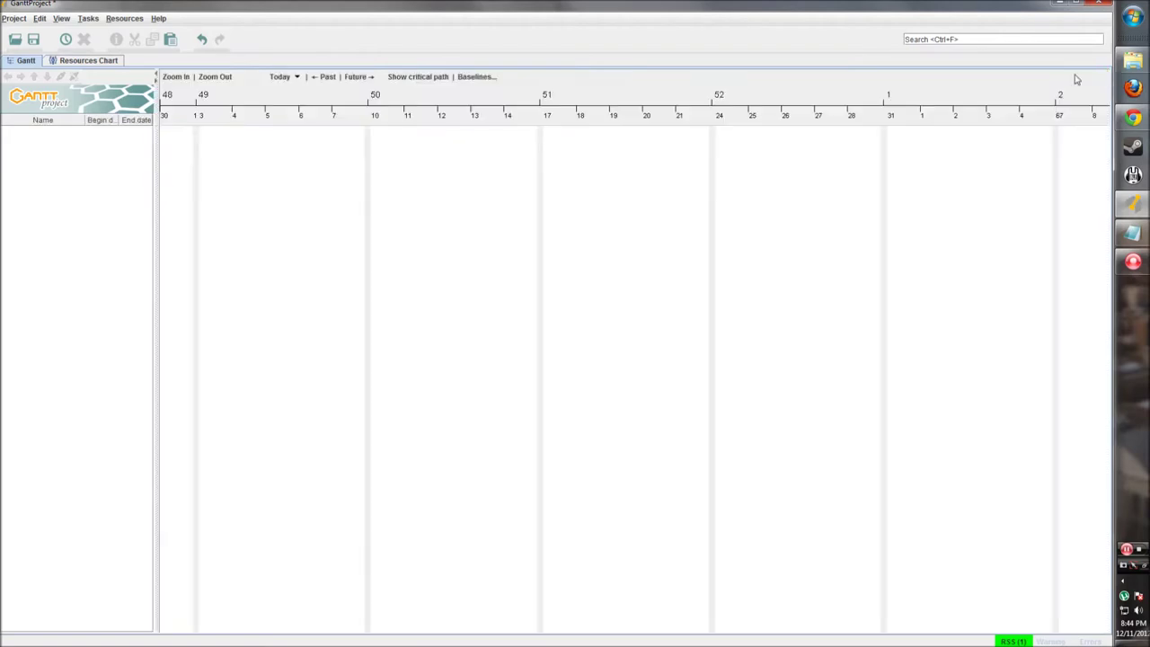
click(155, 77)
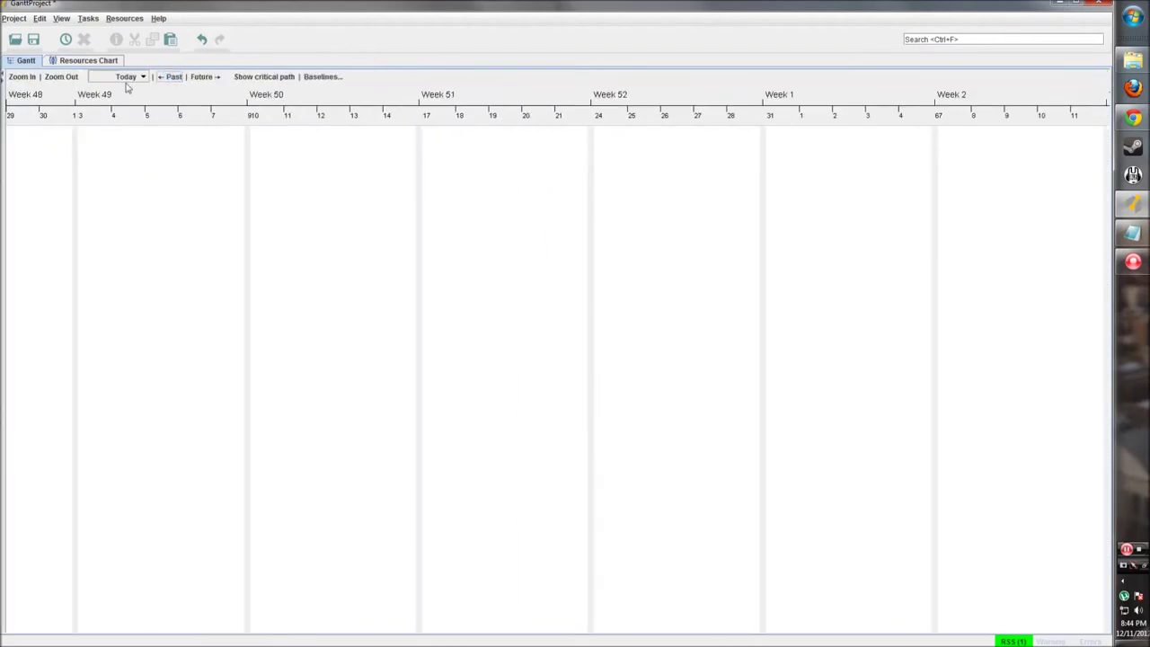
click(3, 79)
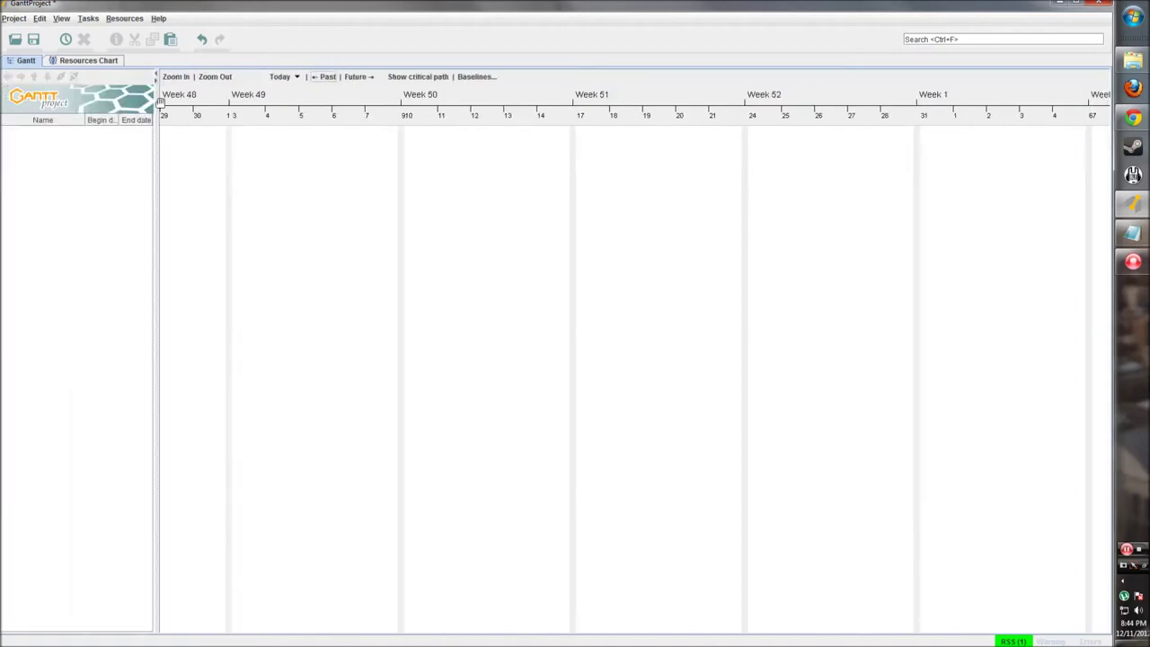
click(38, 60)
Pan the Gantt timeline to later weeks, glance at the Resources chart, and return.
drag(661, 462, 409, 336)
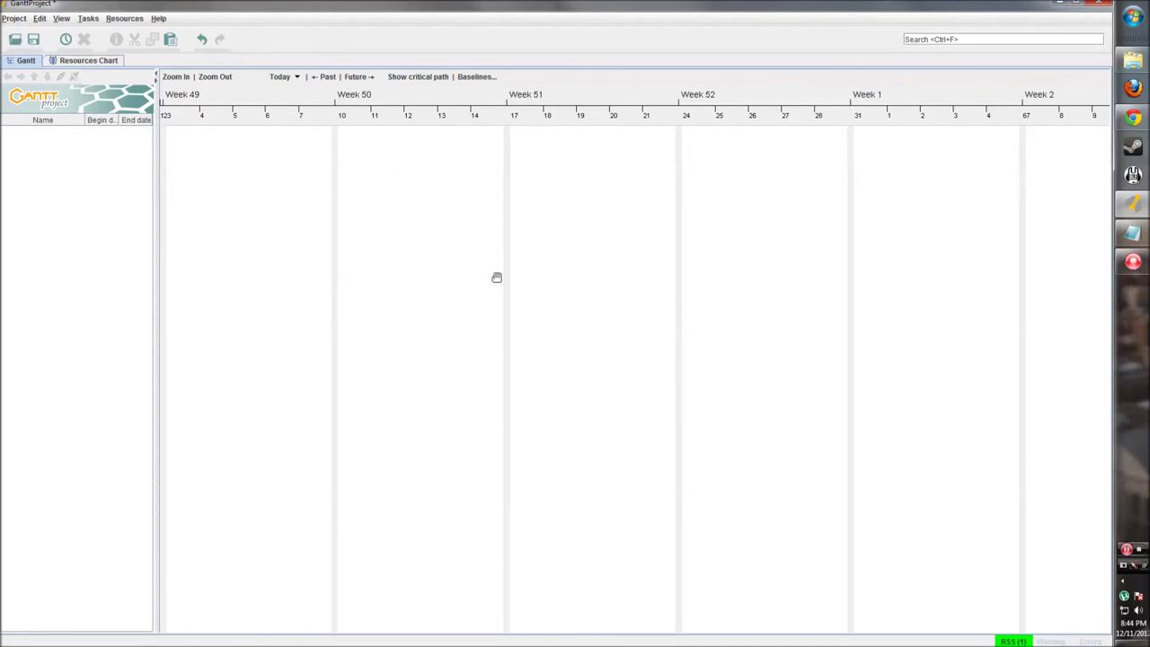
drag(497, 277, 477, 273)
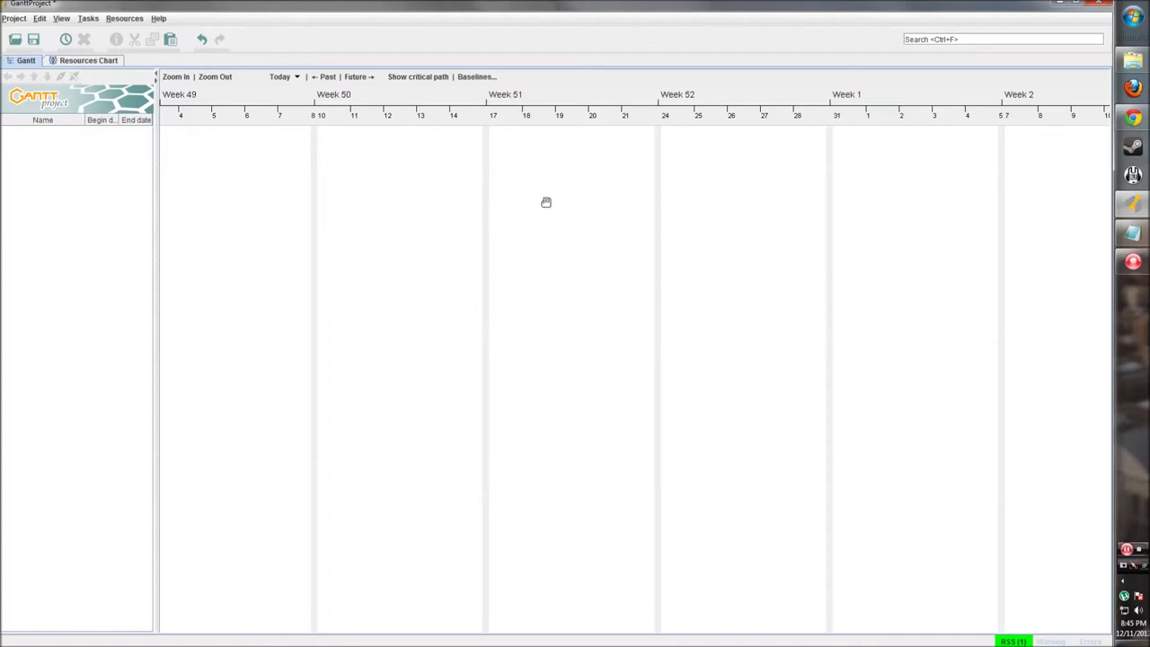
click(103, 60)
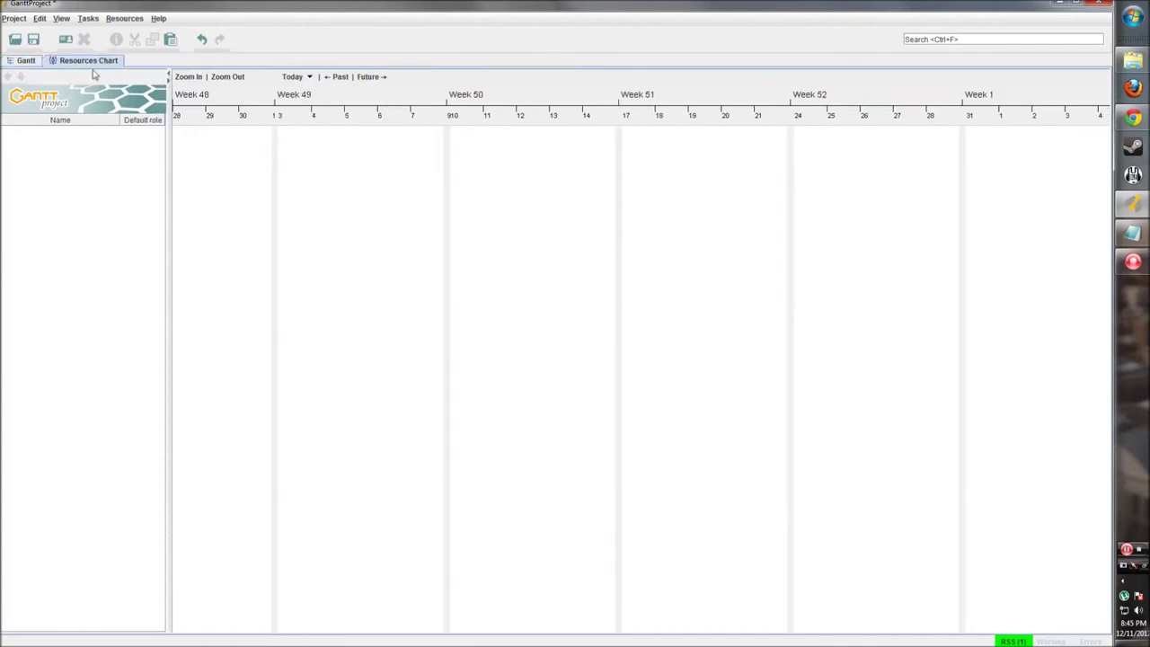
drag(575, 224, 569, 223)
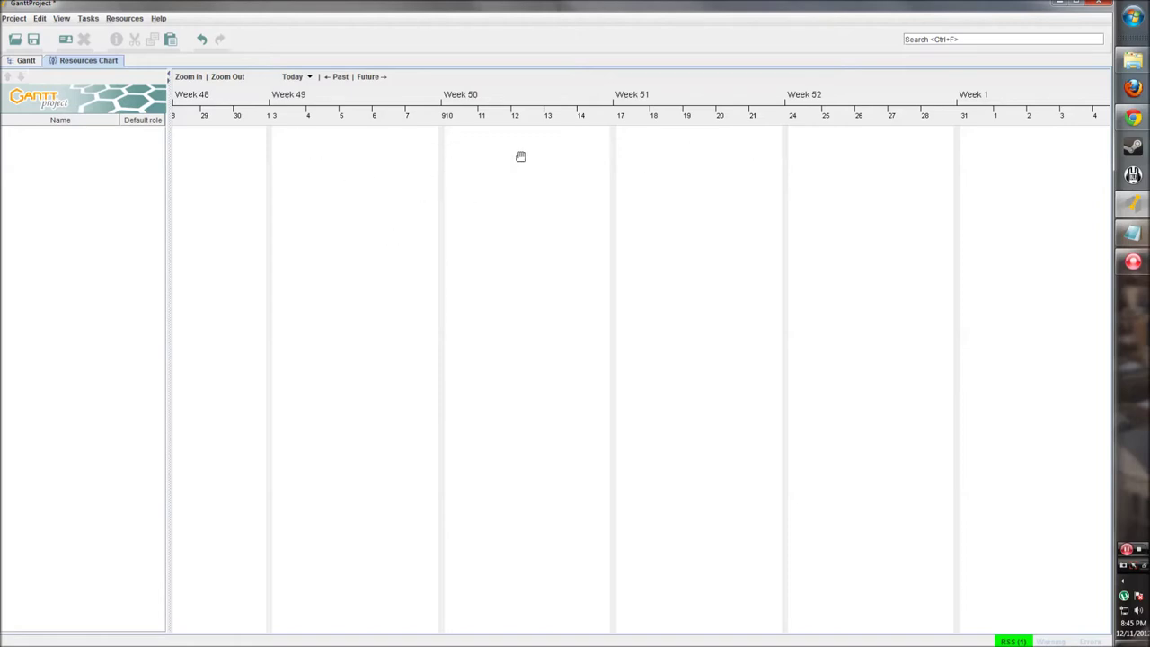
drag(381, 151, 398, 152)
click(25, 60)
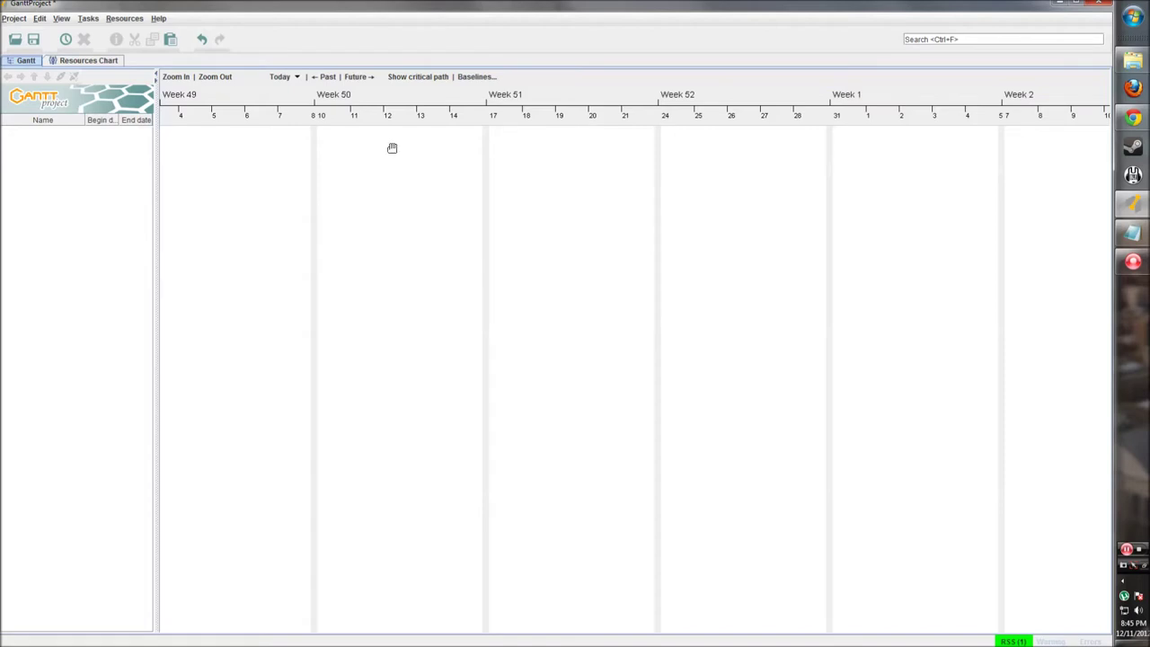
Create a new task with the New Task button after trying the context menus.
right_click(348, 143)
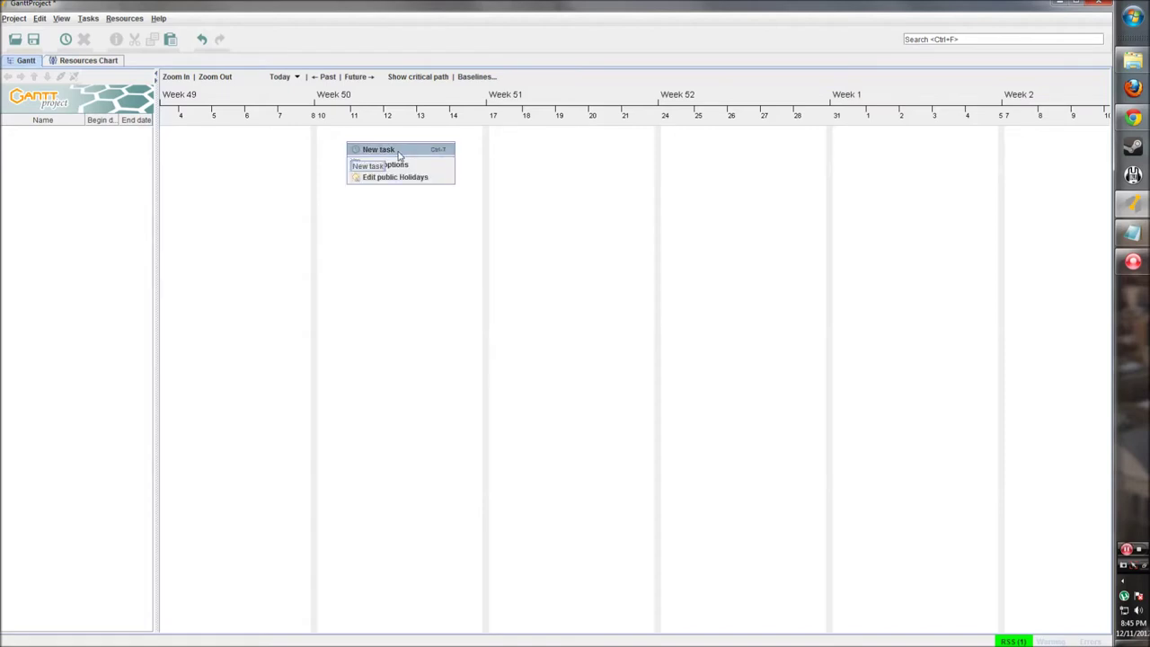
click(389, 157)
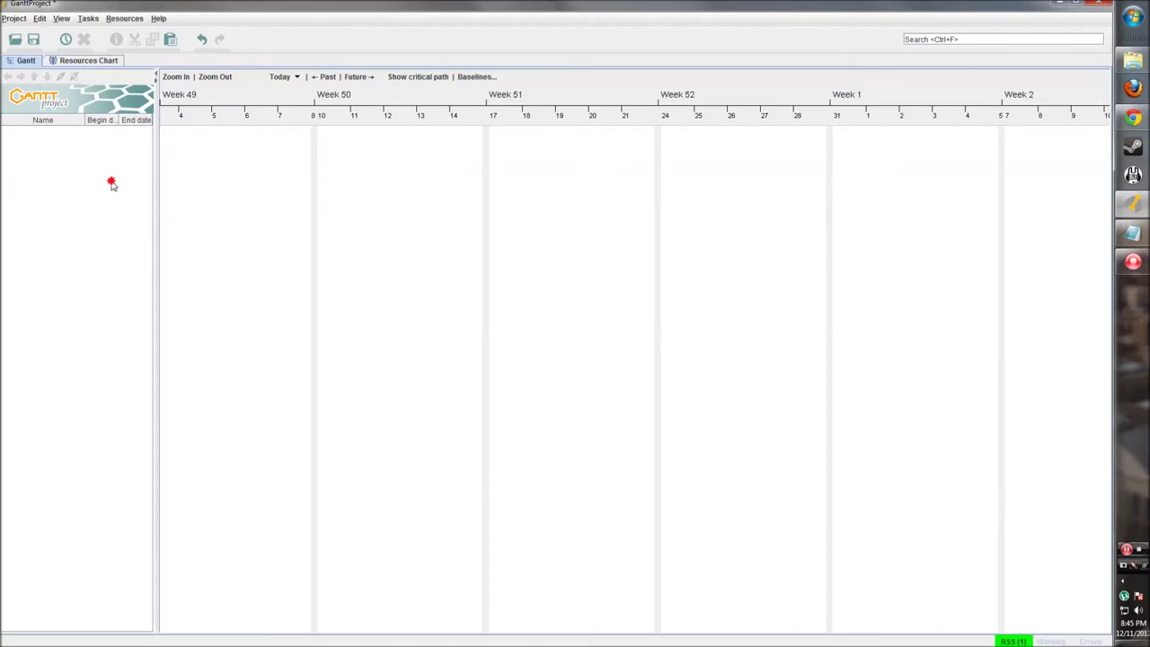
right_click(42, 139)
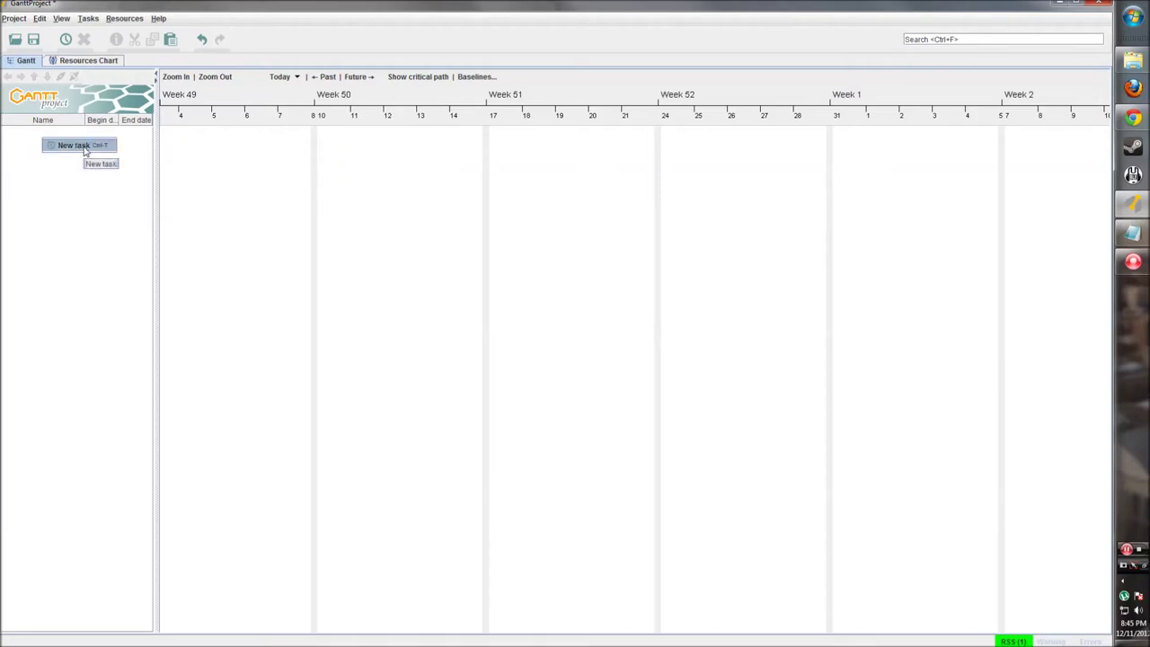
click(54, 180)
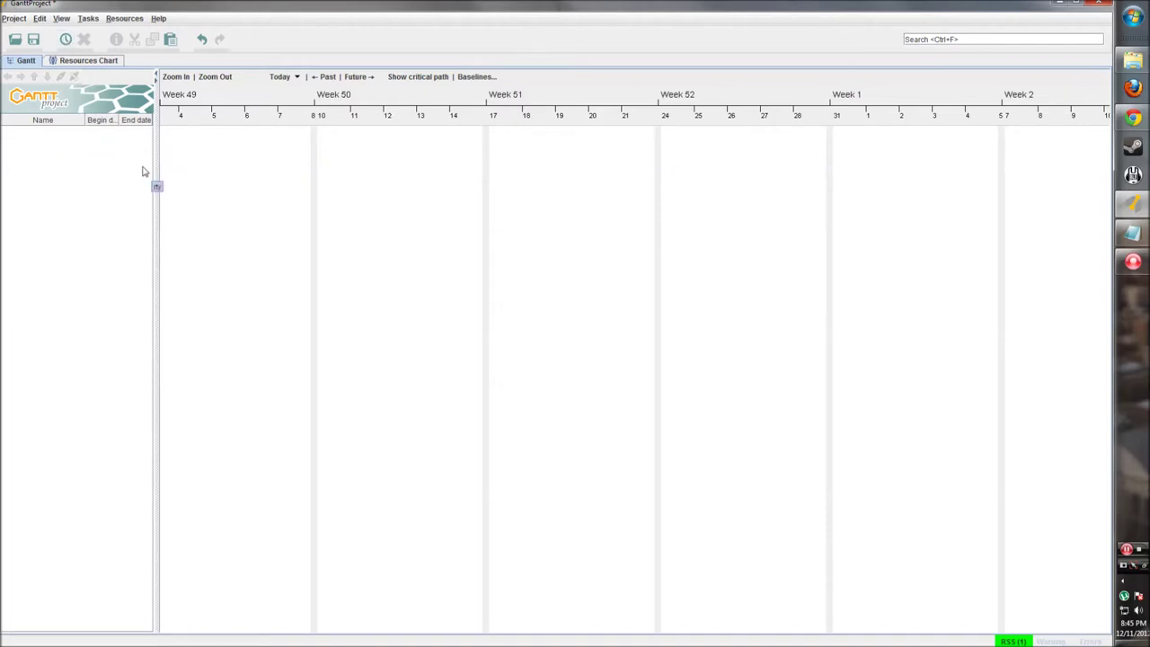
click(66, 40)
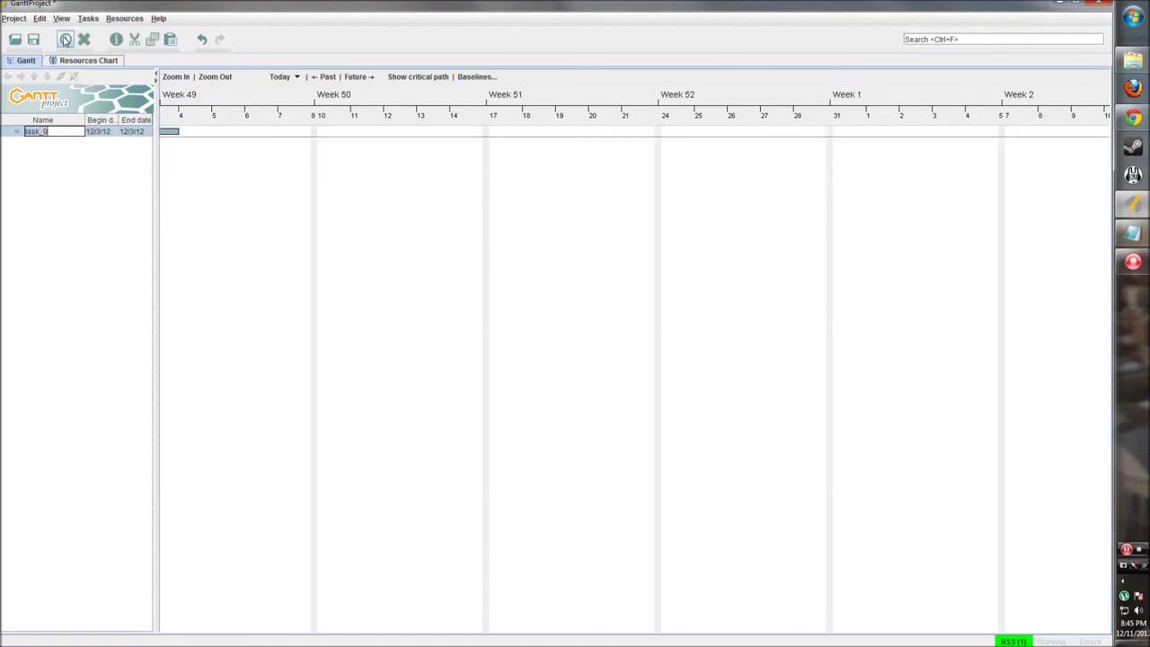
click(319, 208)
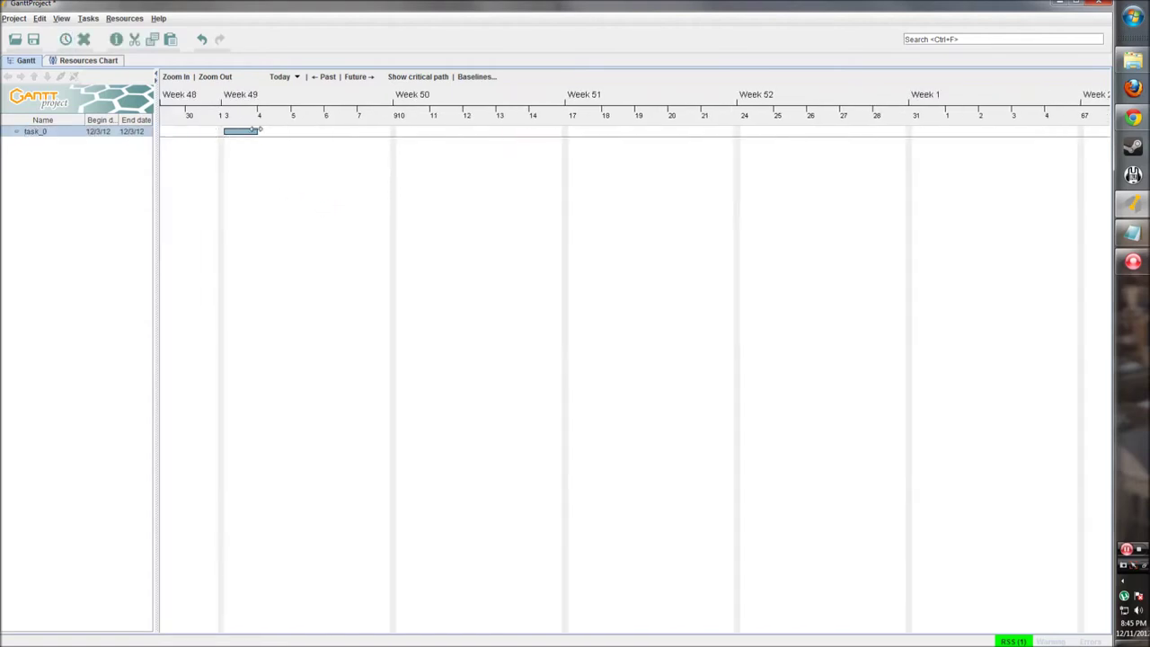
Rename task_0 to 'First Task' and widen the task table slightly.
click(34, 133)
double_click(47, 132)
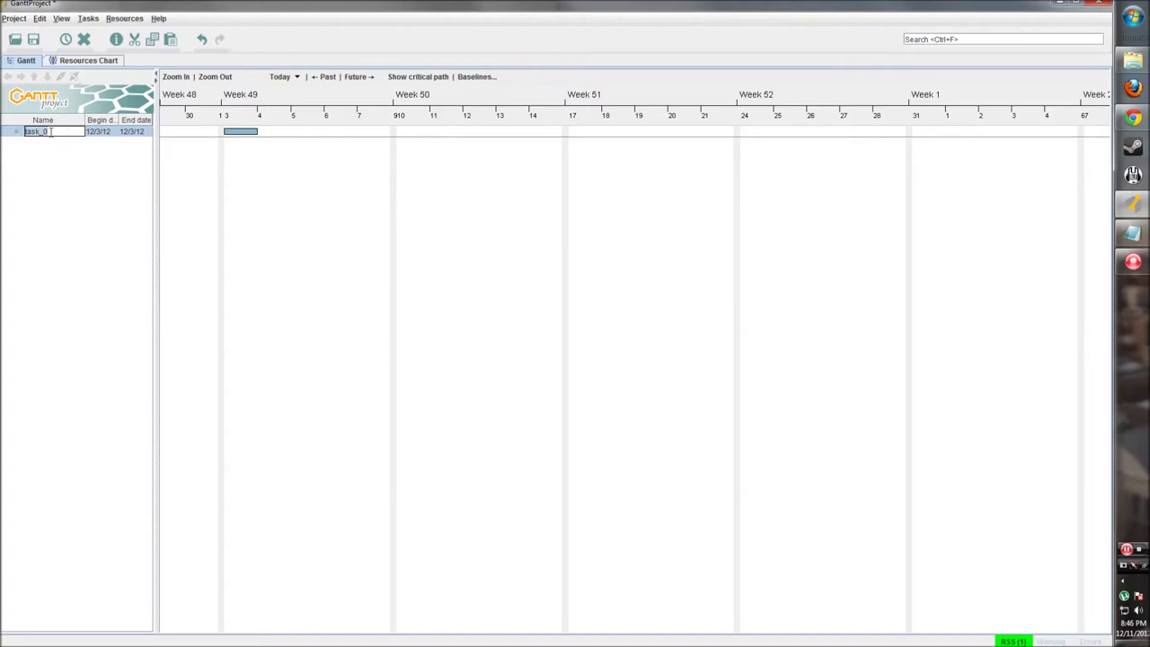
key(BackSpace)
key(Return)
drag(154, 165, 169, 157)
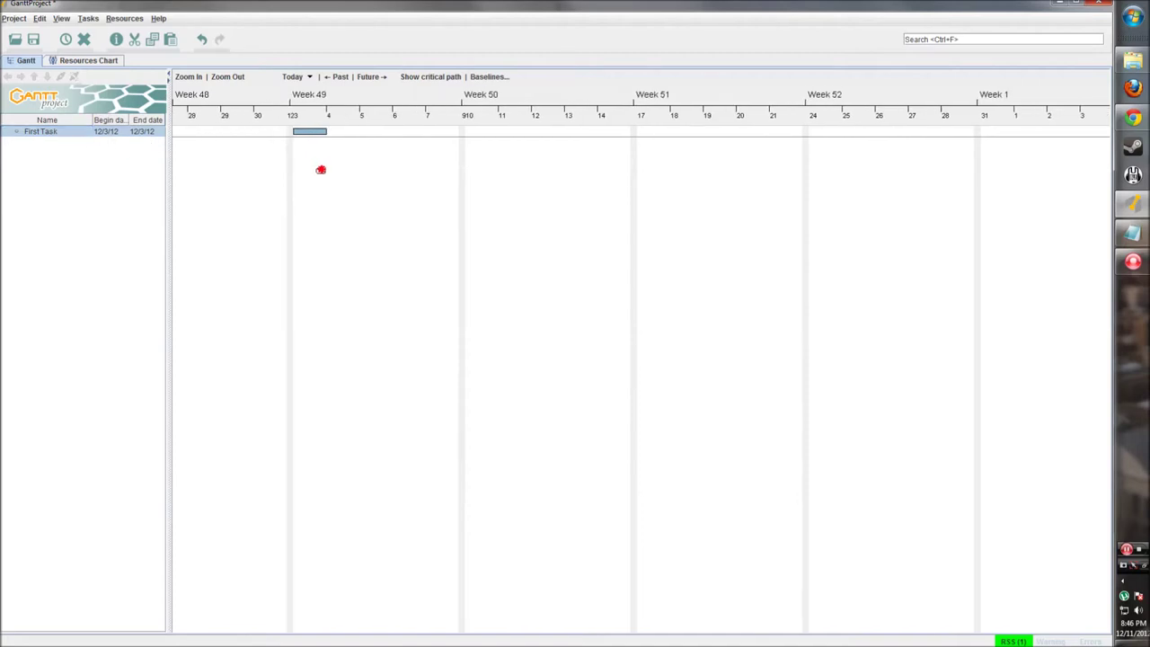
Stretch the First Task bar to end on 12/7/12 and drag its progress to partial completion.
drag(280, 145, 340, 167)
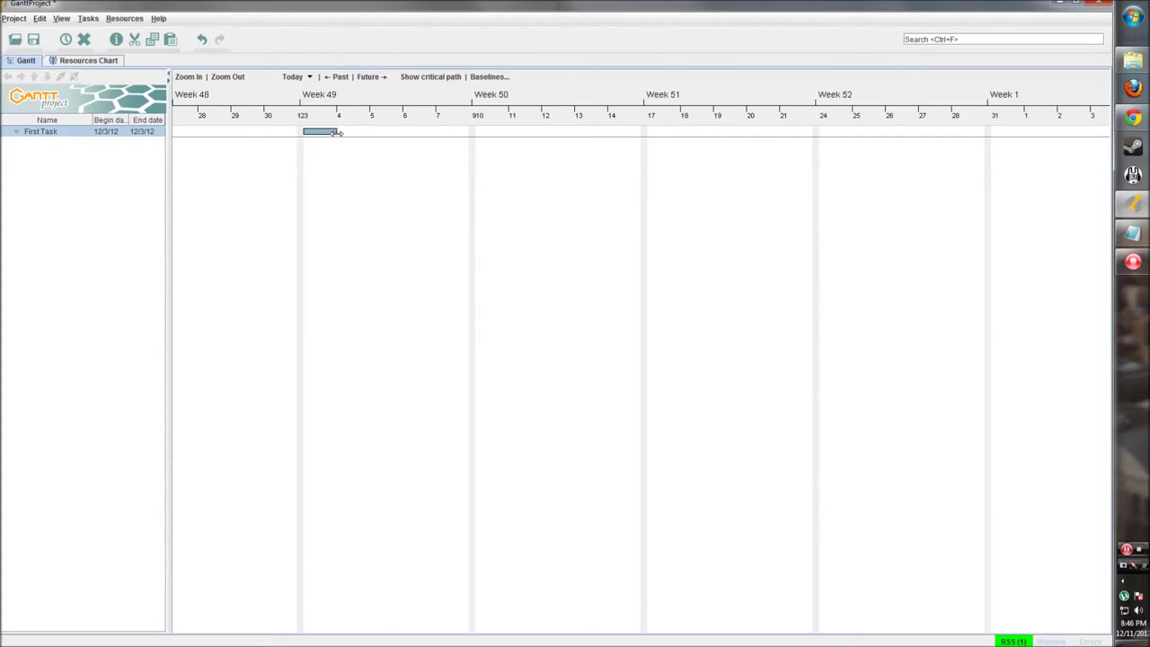
drag(336, 132, 482, 136)
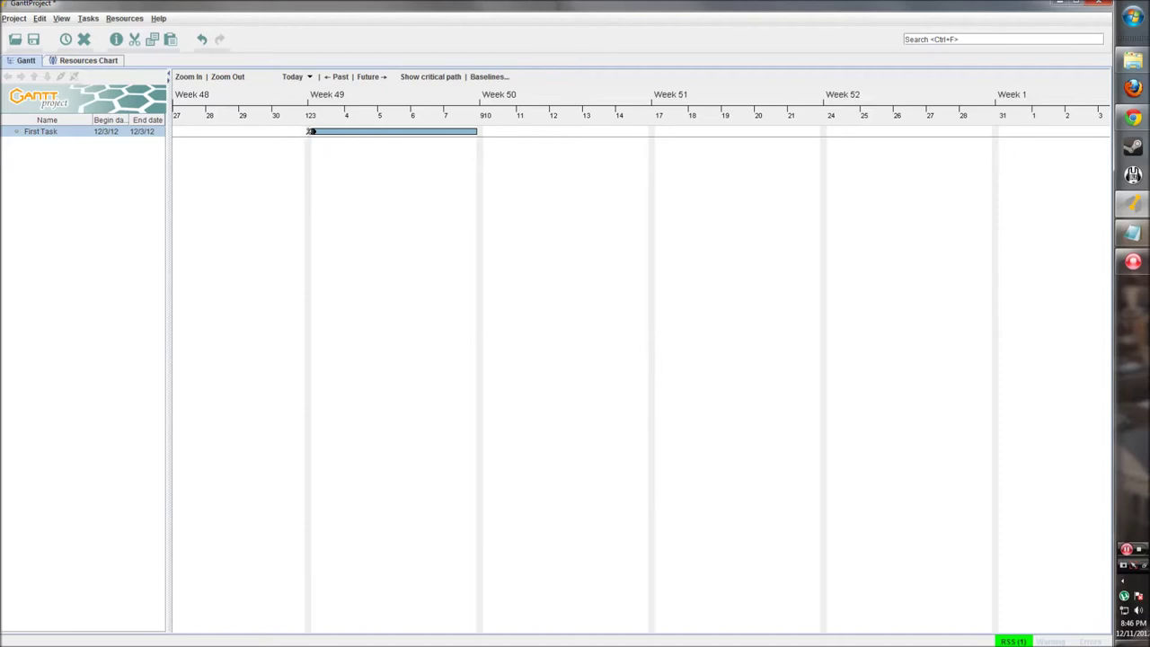
mouse_move(312, 132)
mouse_down()
mouse_move(404, 131)
mouse_move(392, 132)
mouse_up()
right_click(86, 133)
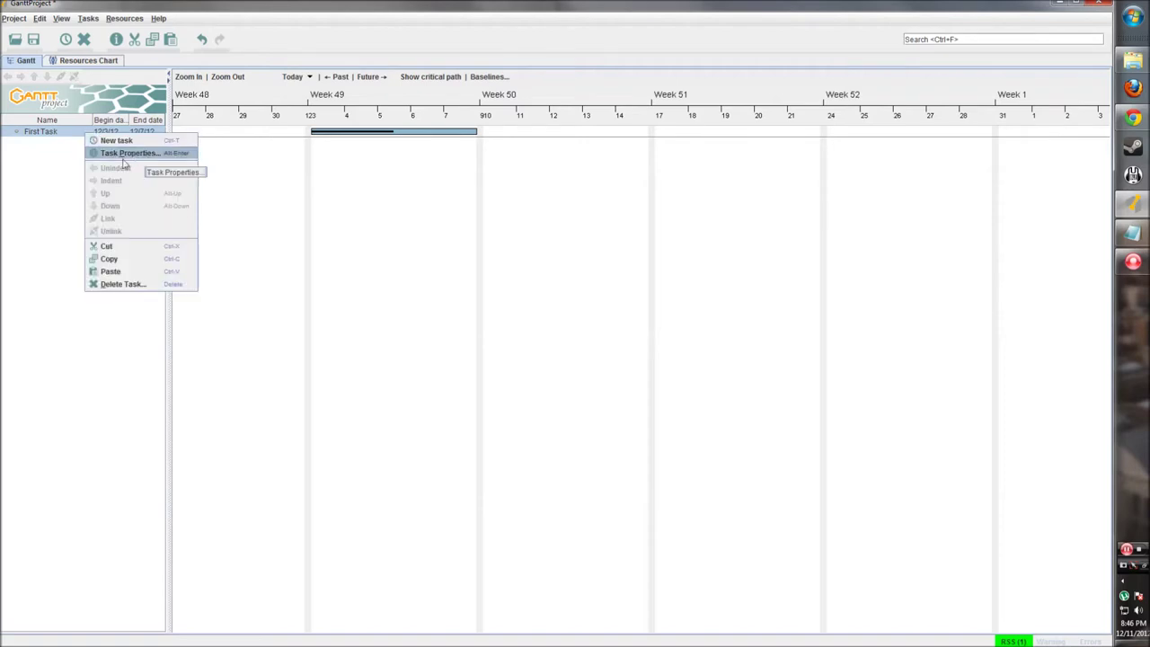
Open First Task's properties dialog and move it slightly left.
right_click(363, 128)
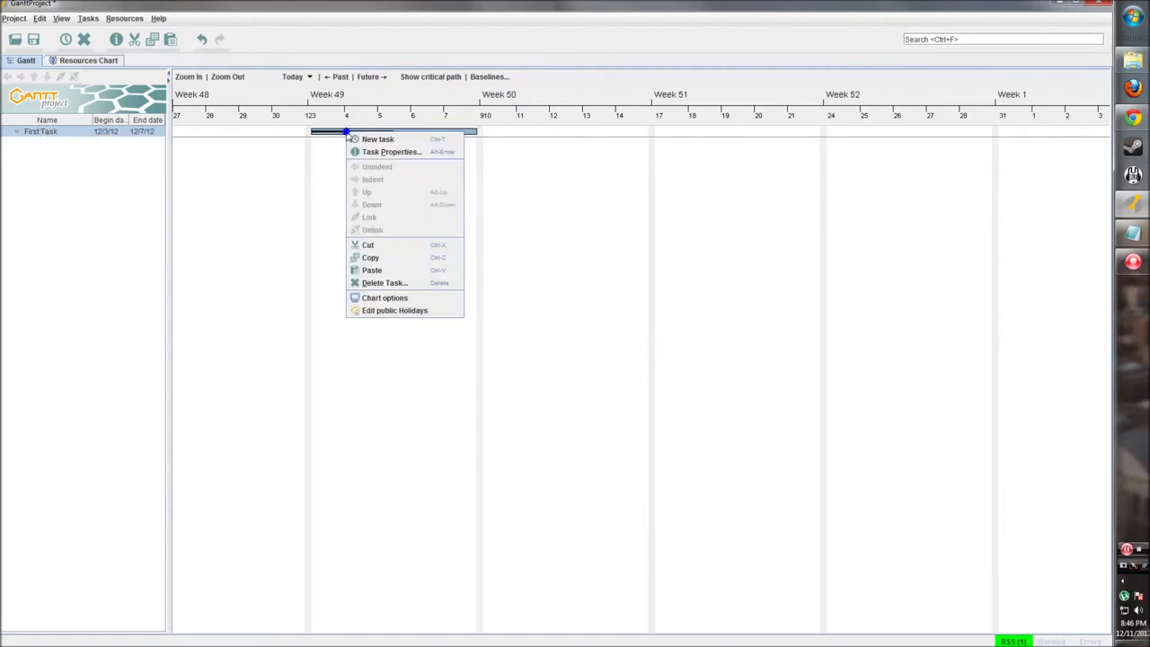
click(57, 153)
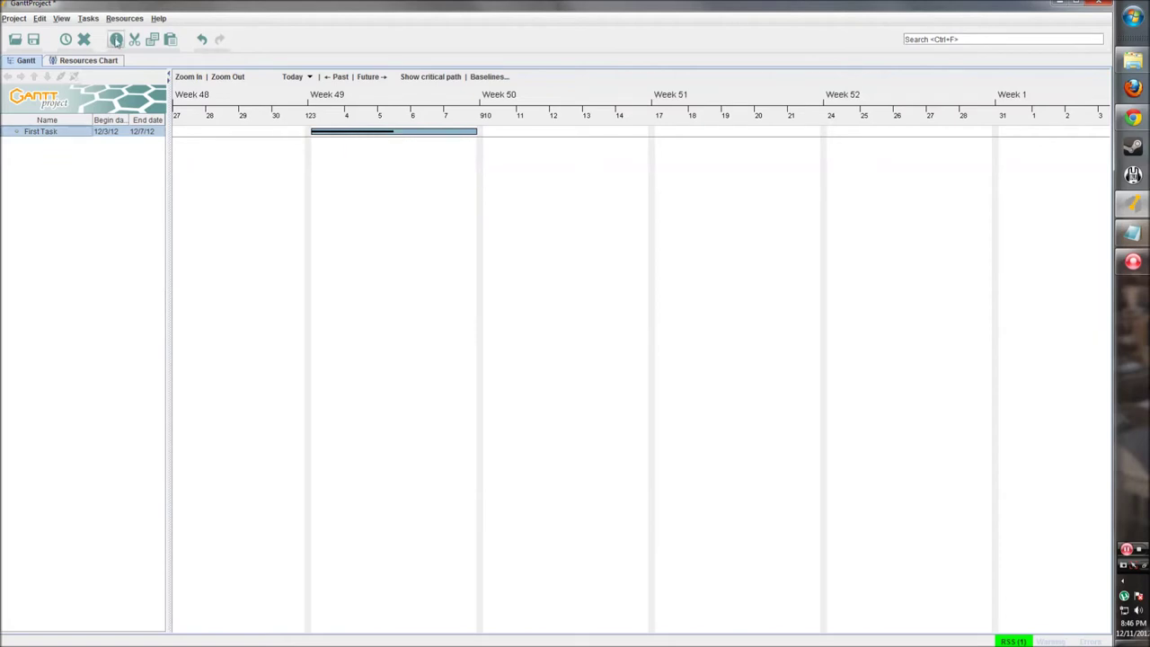
click(117, 41)
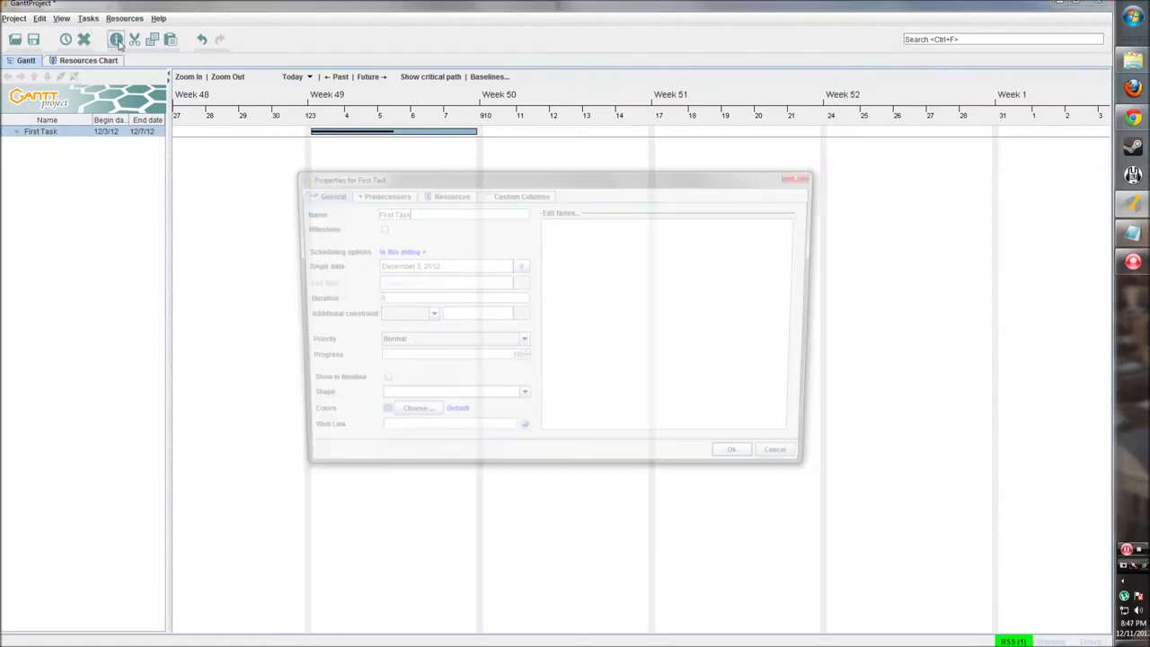
mouse_move(410, 181)
mouse_down()
mouse_move(365, 184)
mouse_move(322, 213)
mouse_up()
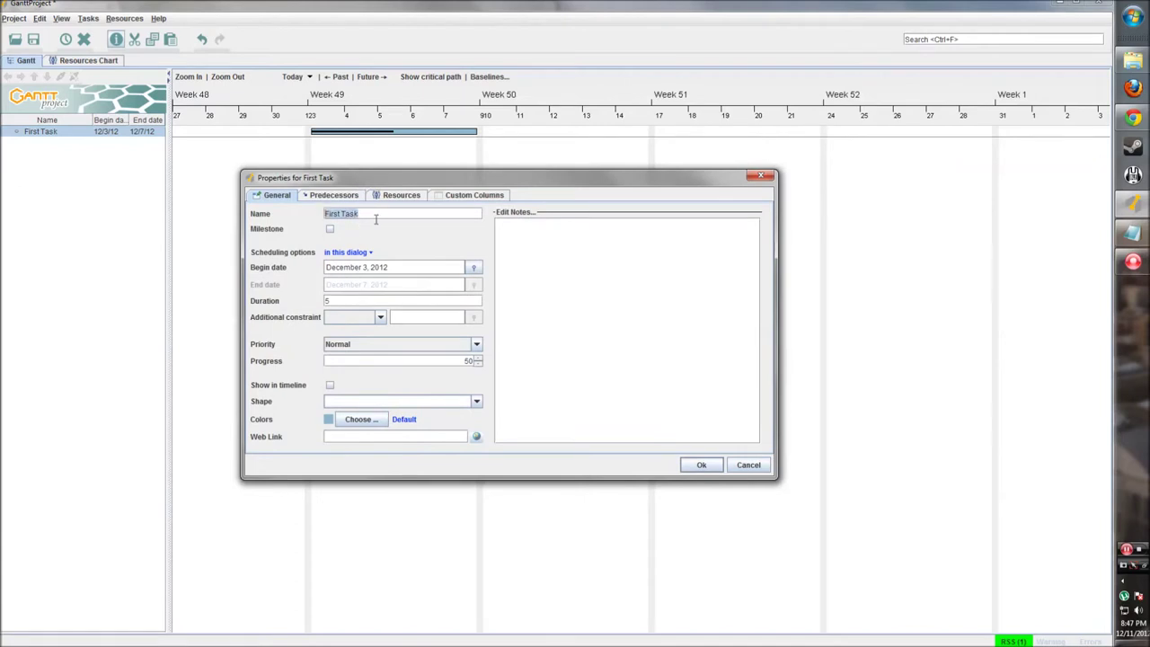
click(366, 215)
Toggle Milestone off again and try, then remove, an Earliest begin constraint.
click(330, 230)
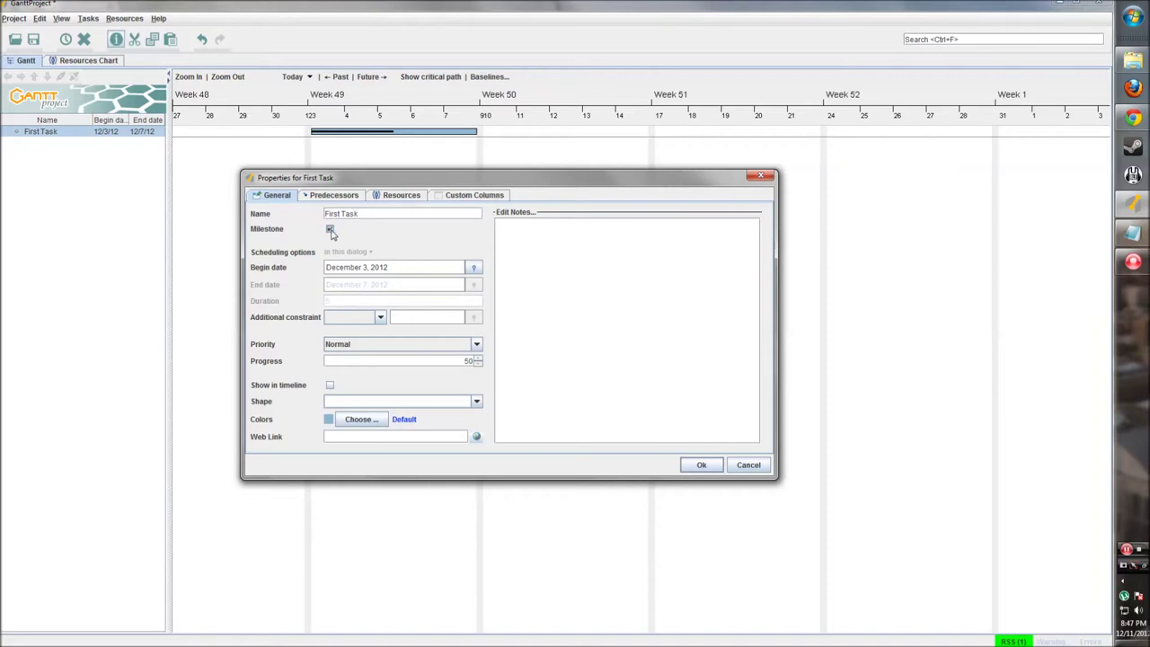
click(329, 230)
click(330, 230)
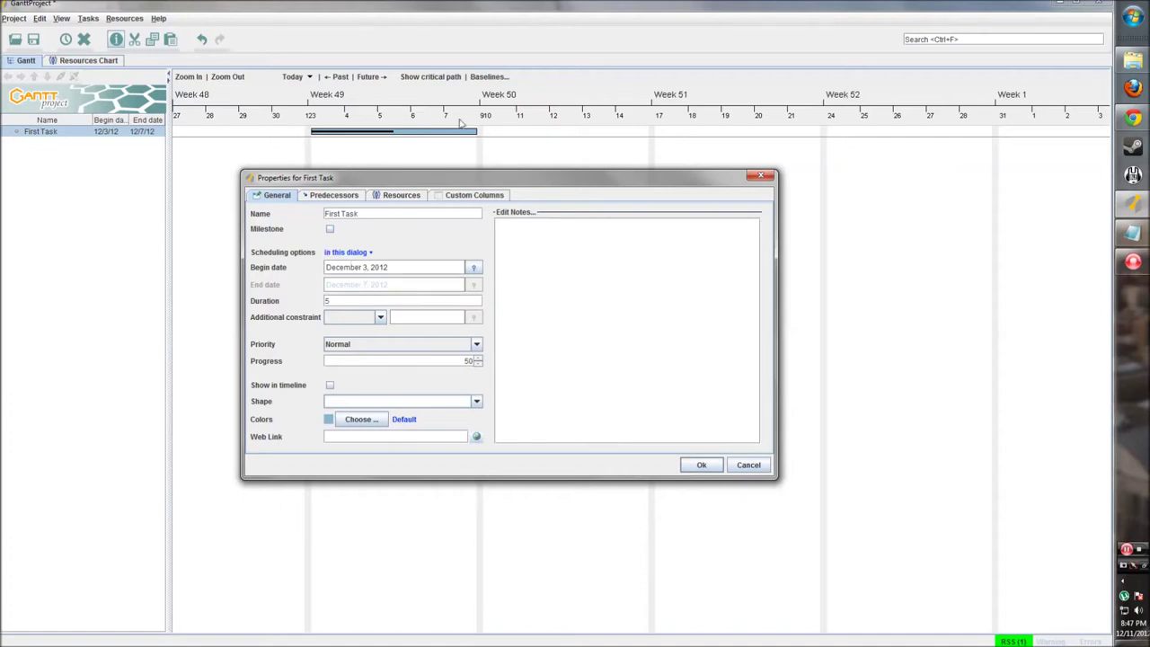
click(378, 317)
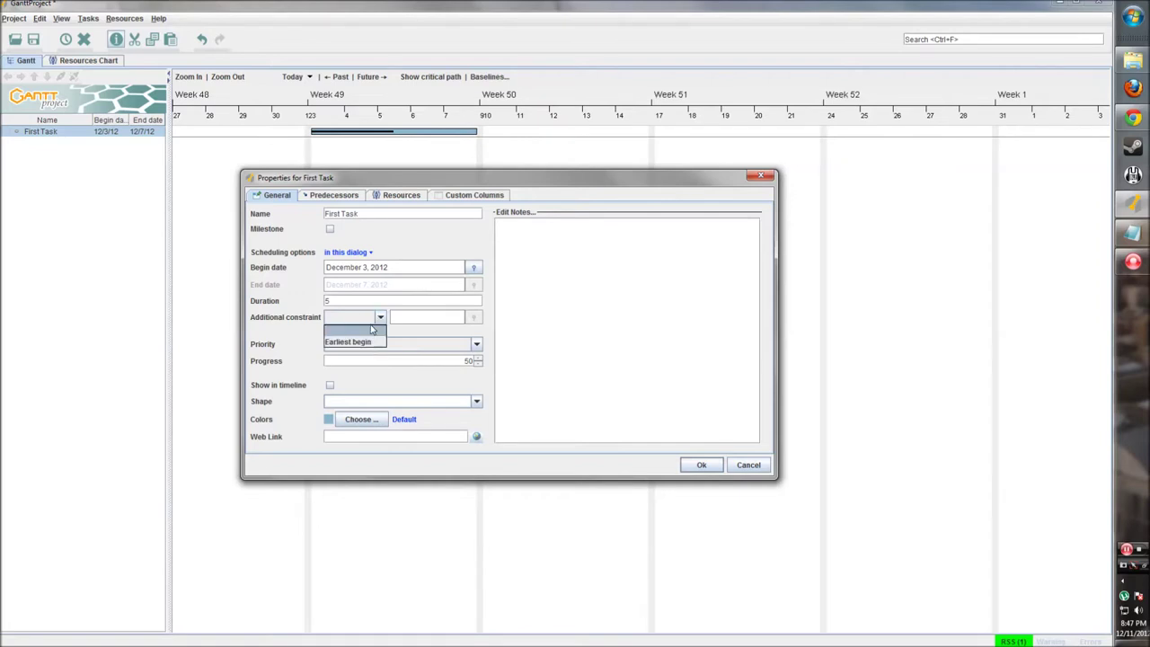
click(366, 342)
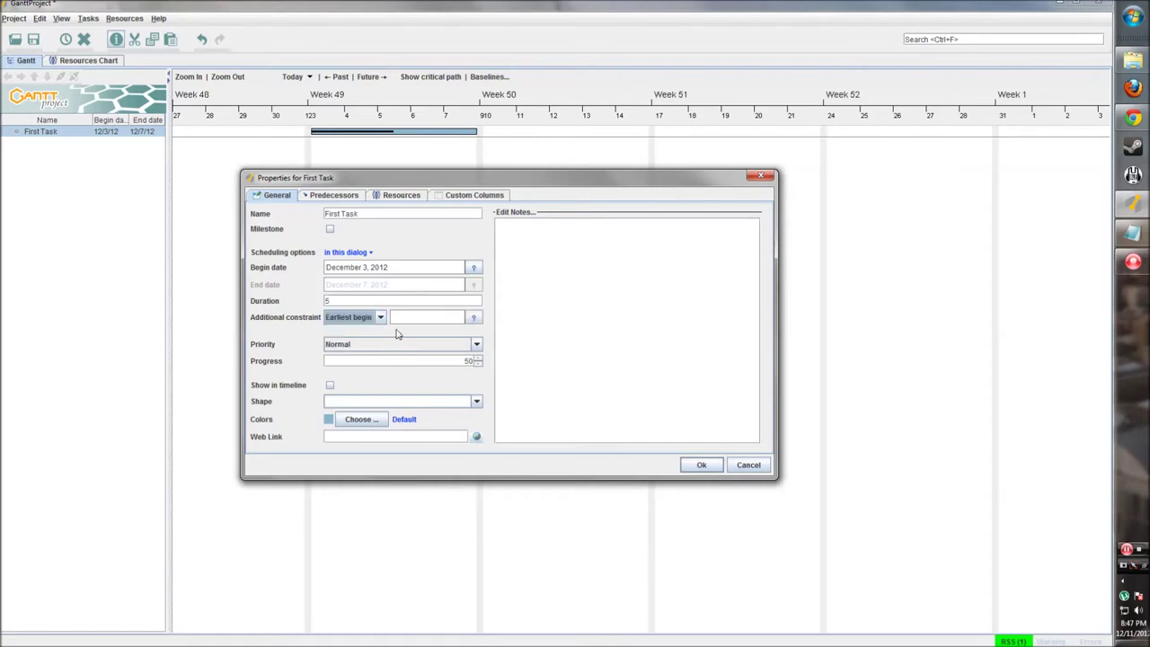
click(458, 317)
click(379, 318)
click(368, 333)
Try Lowest priority, then restore the task priority to Normal.
click(478, 346)
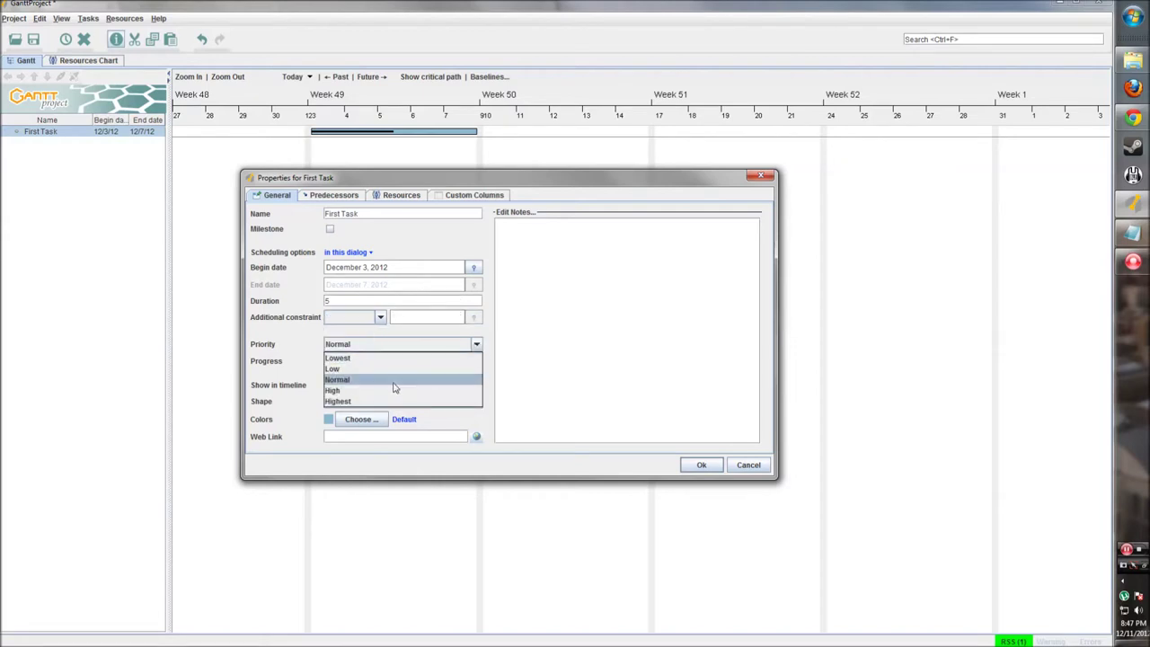
click(393, 381)
click(409, 351)
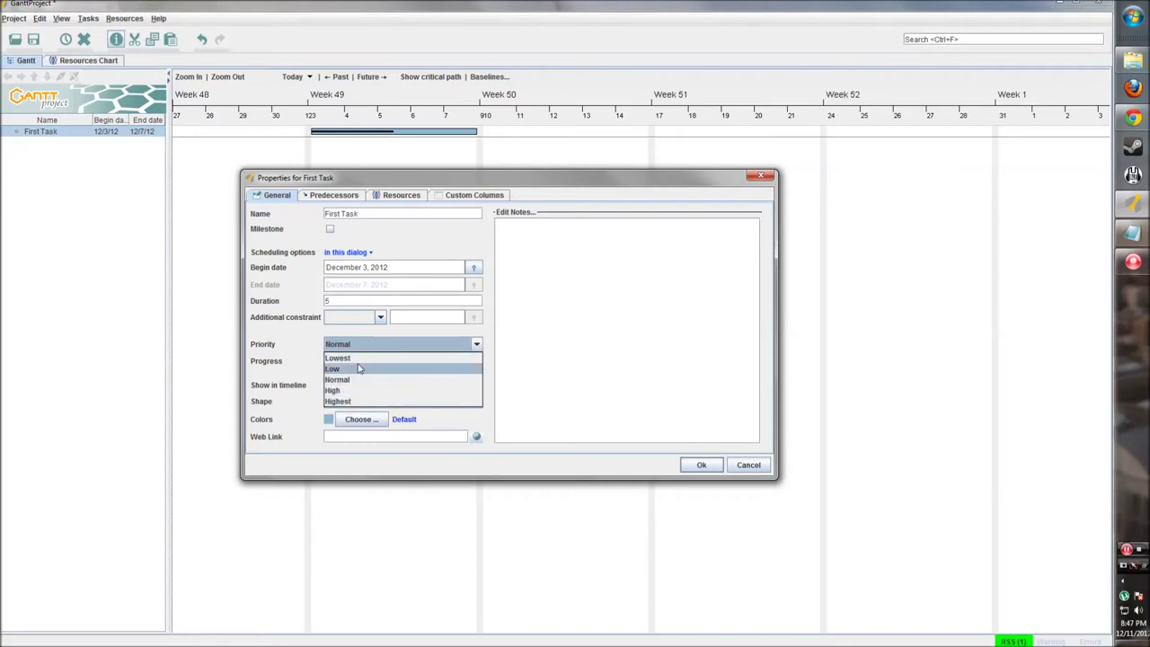
click(361, 357)
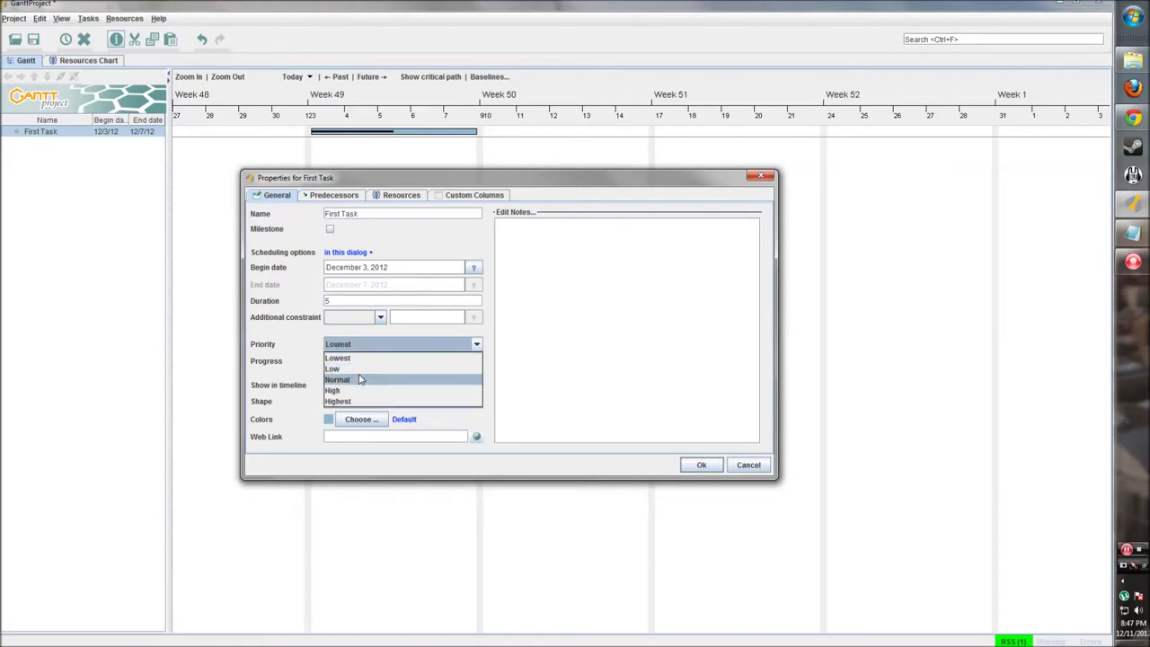
click(362, 379)
click(468, 360)
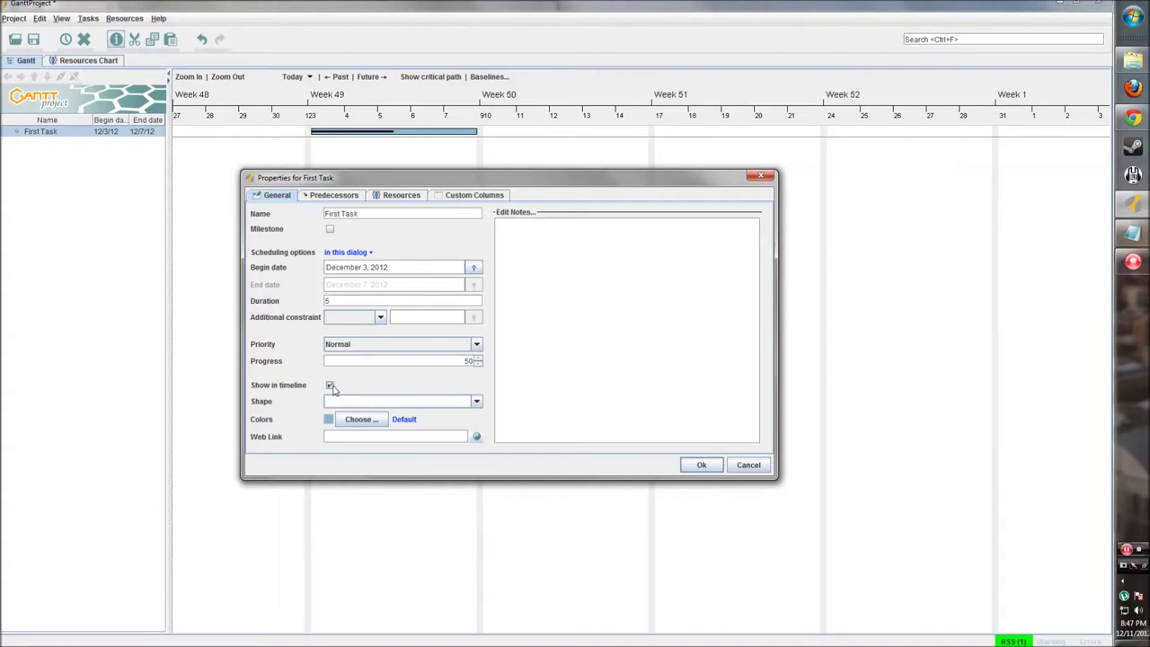
Browse the bar Shape patterns and enable Show in timeline for First Task.
click(476, 402)
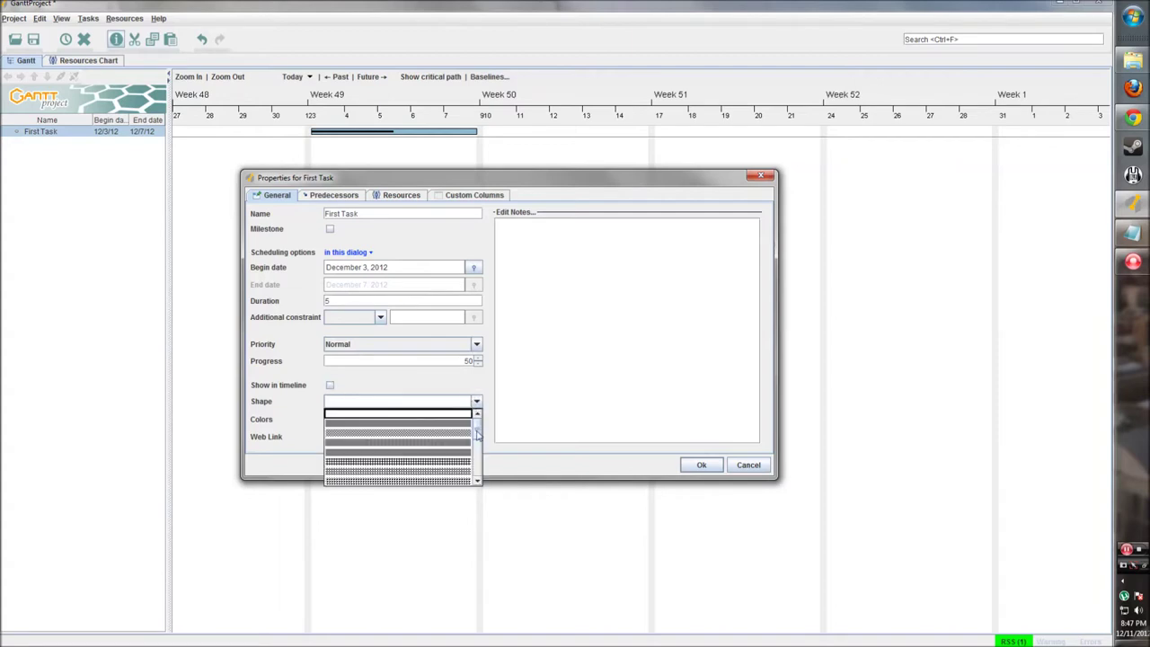
drag(477, 434, 476, 463)
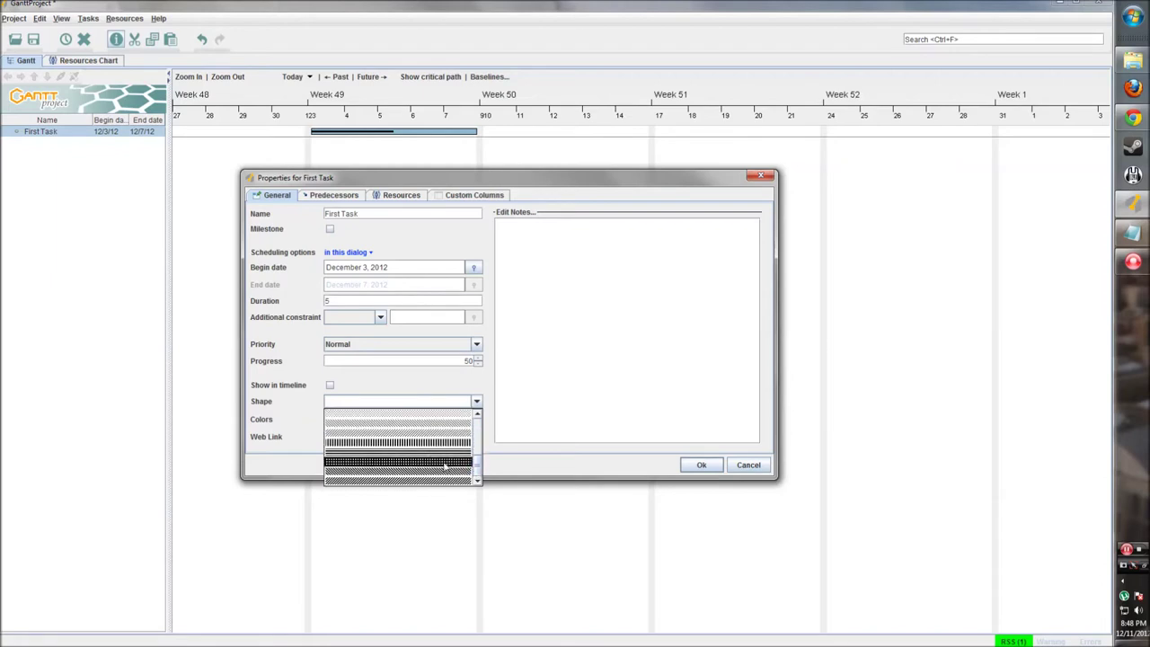
drag(477, 469, 477, 424)
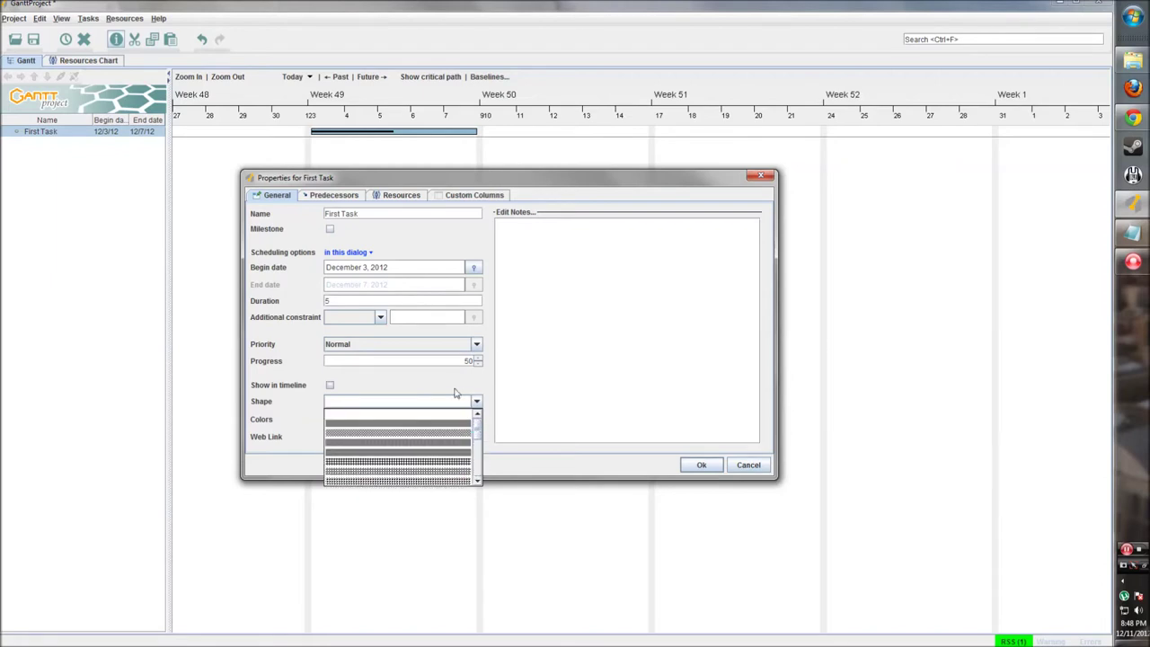
click(400, 396)
click(329, 384)
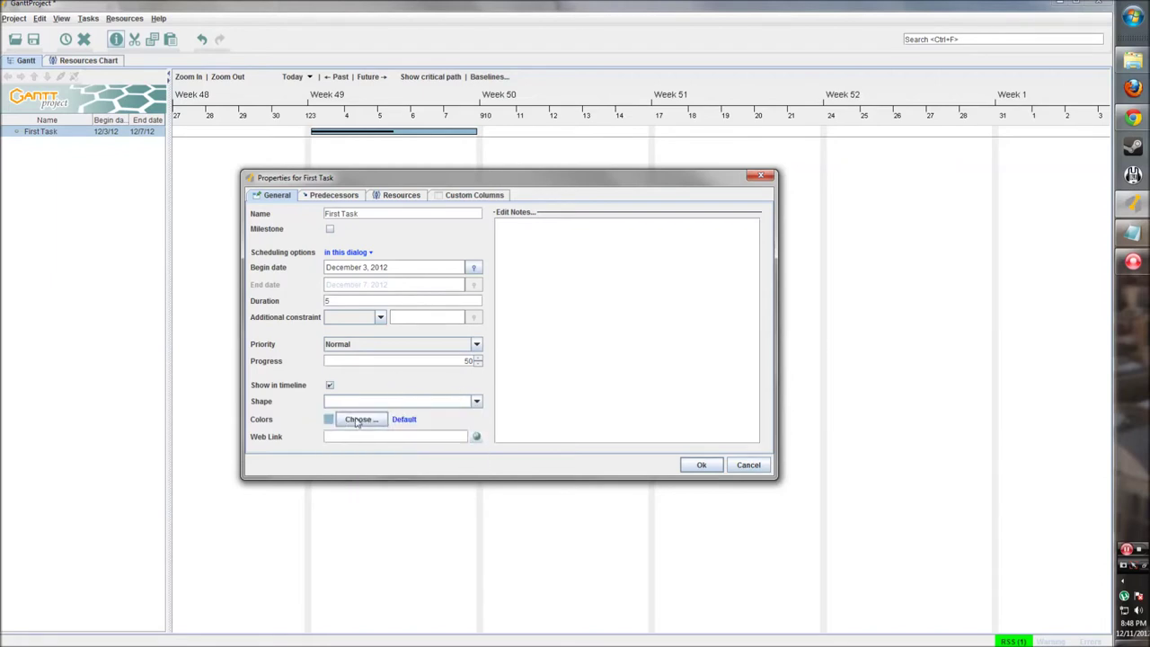
click(358, 420)
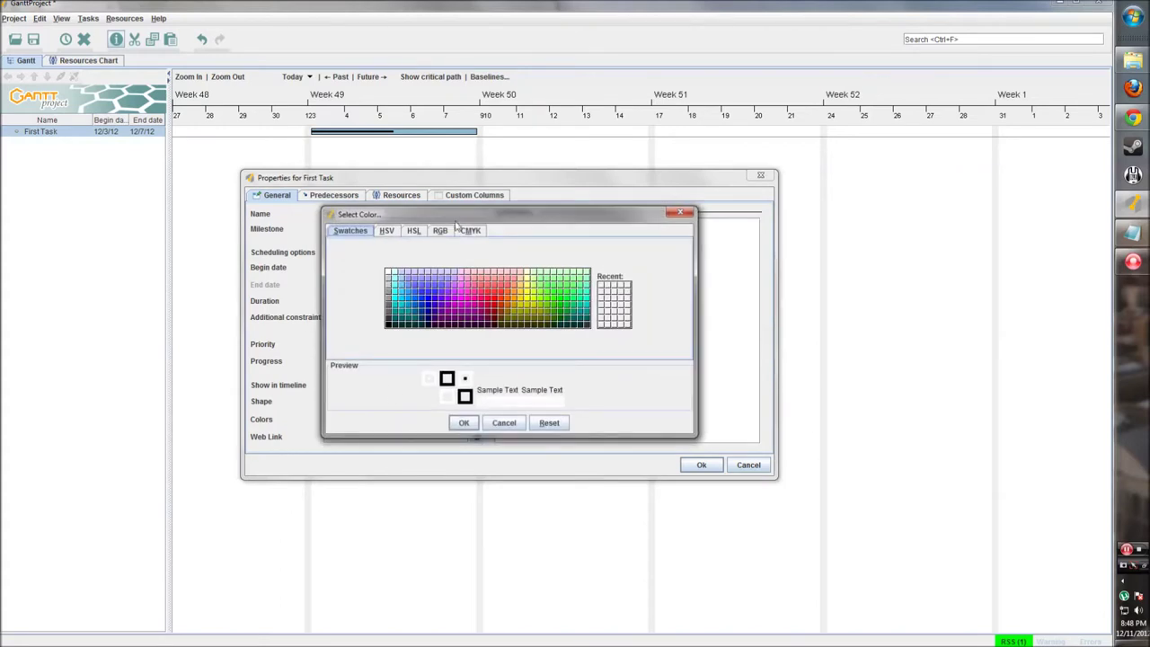
Pick a red swatch in Select Color and confirm it as First Task's colour.
click(392, 232)
click(356, 232)
drag(412, 222, 448, 262)
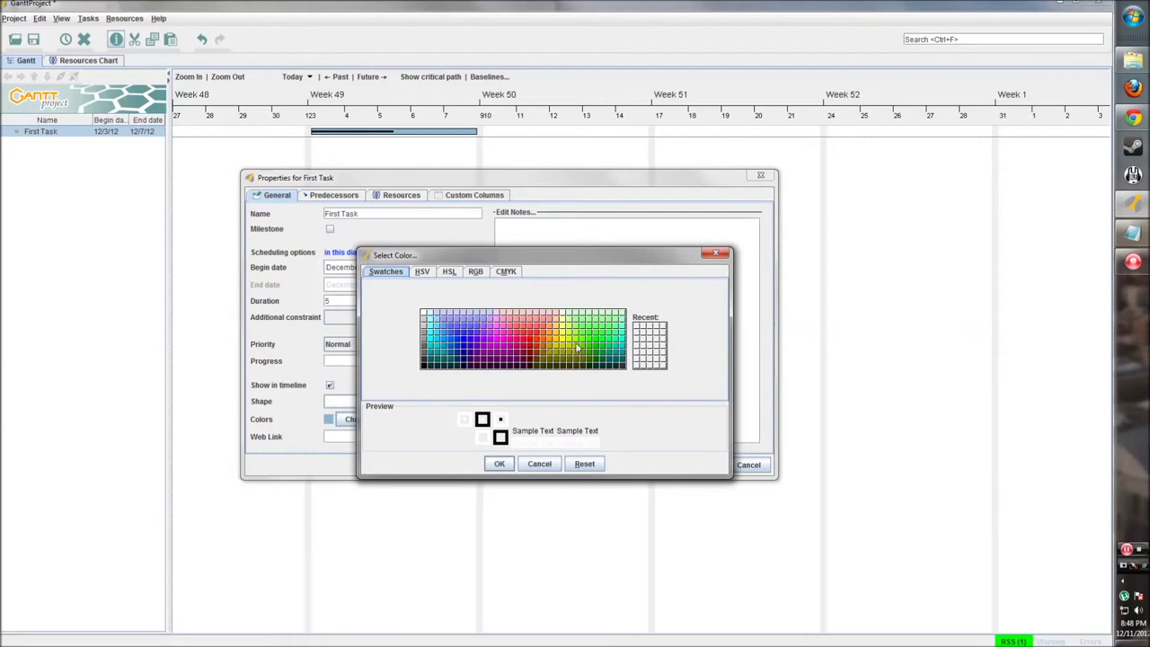
click(532, 343)
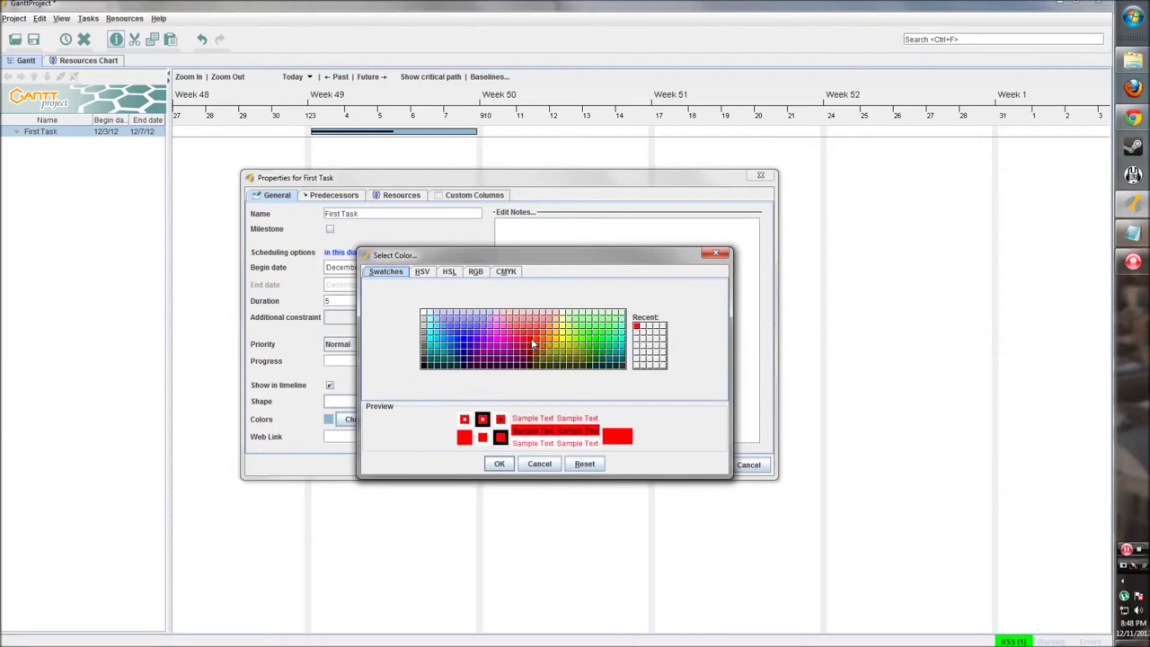
click(500, 464)
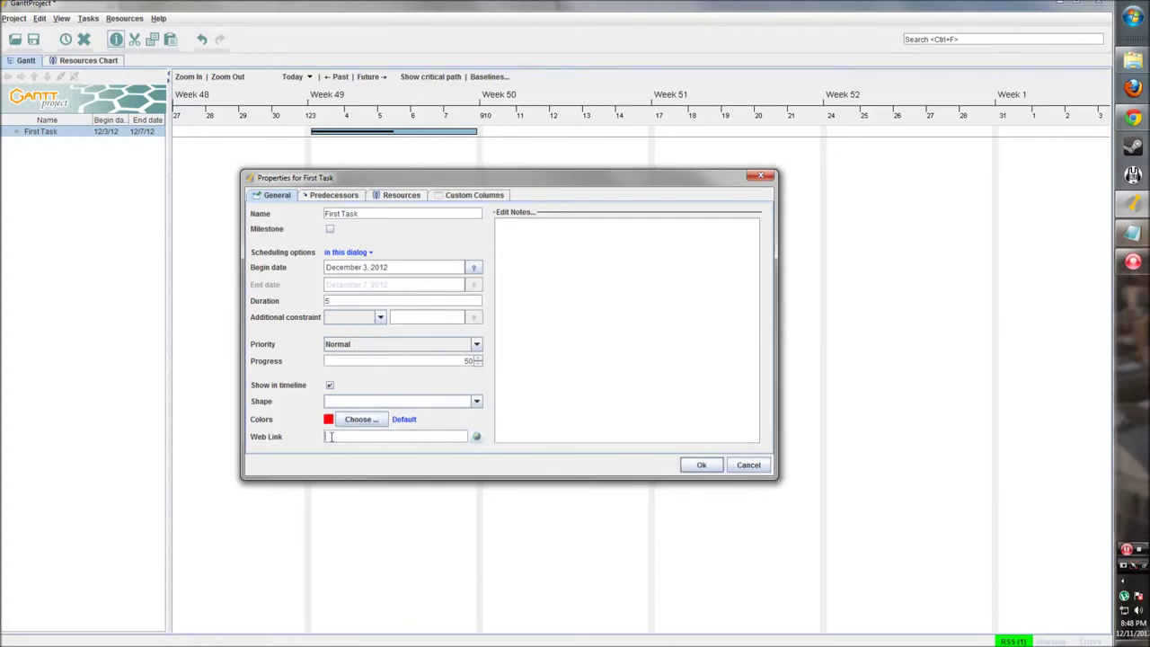
click(336, 437)
Check First Task's empty Predecessors and Resources pages, then open the Custom Columns manager.
click(331, 197)
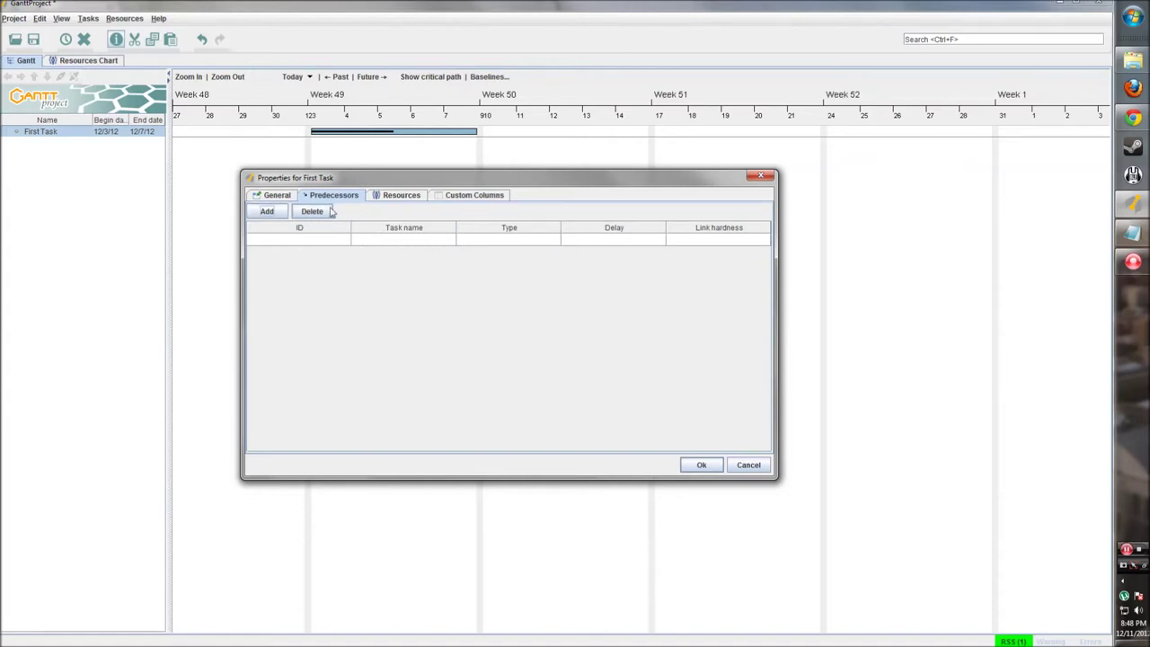
drag(348, 183, 361, 196)
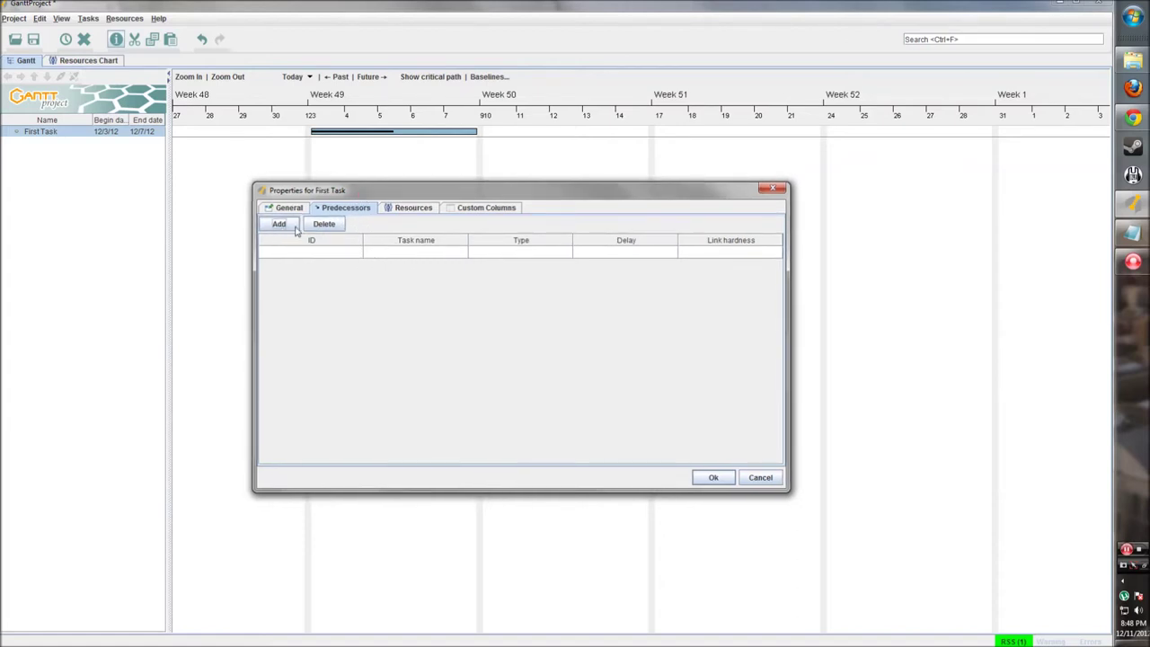
click(406, 207)
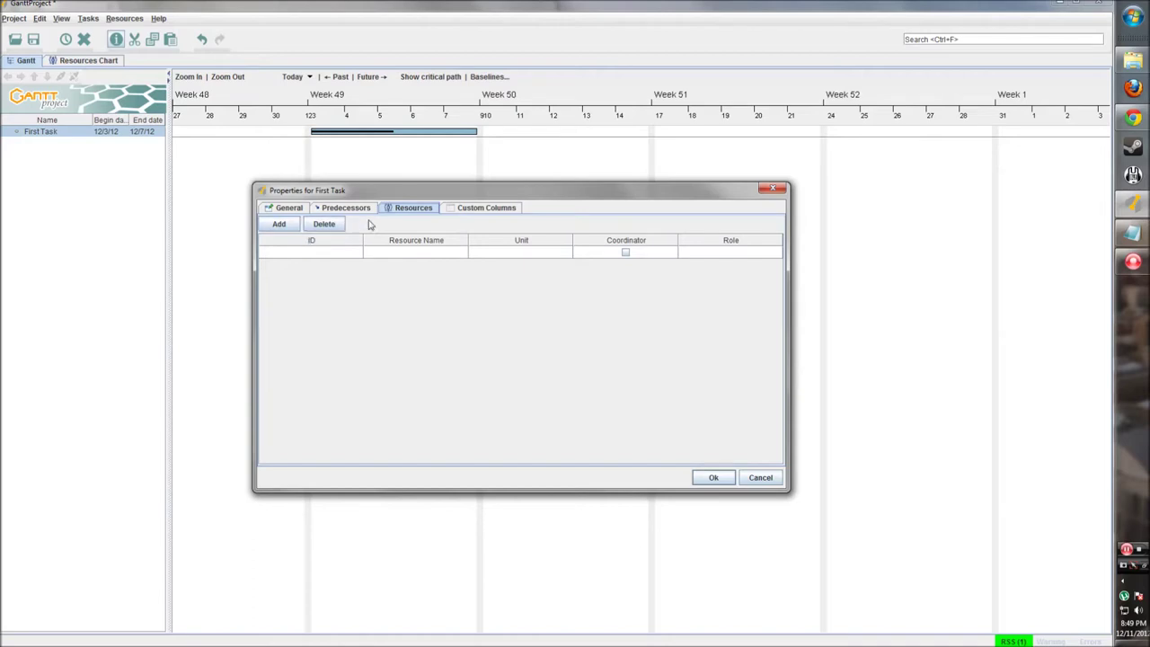
click(483, 208)
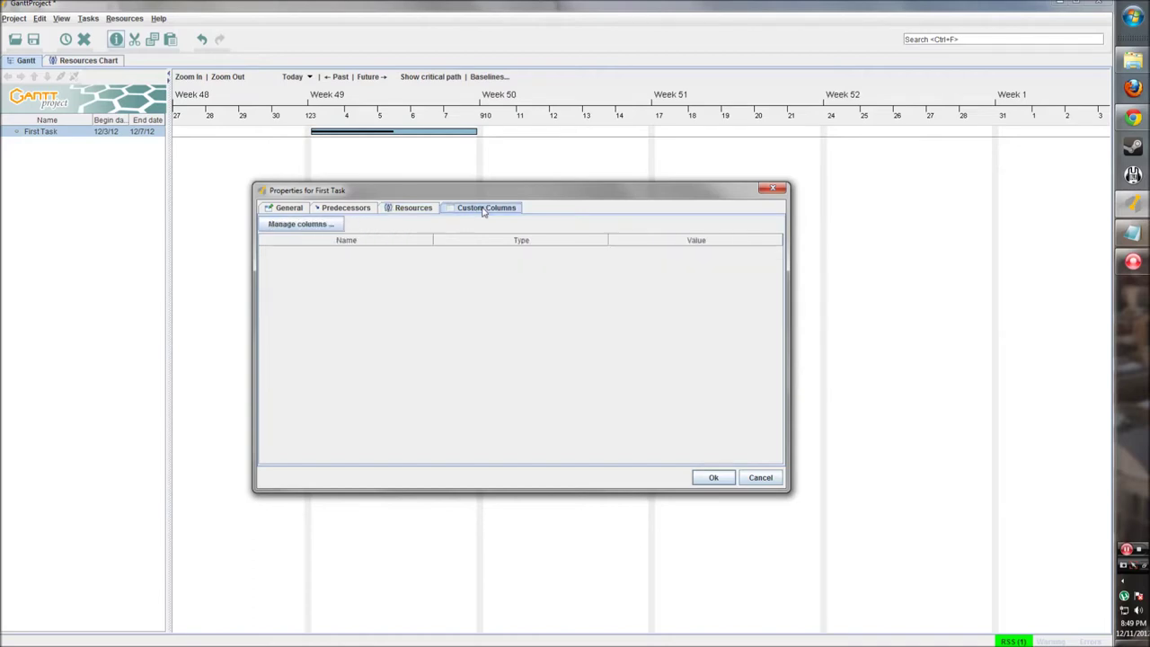
click(316, 224)
Enlarge the Custom Fields Manager and add a new column named 'Needs Approval'.
drag(455, 248, 418, 235)
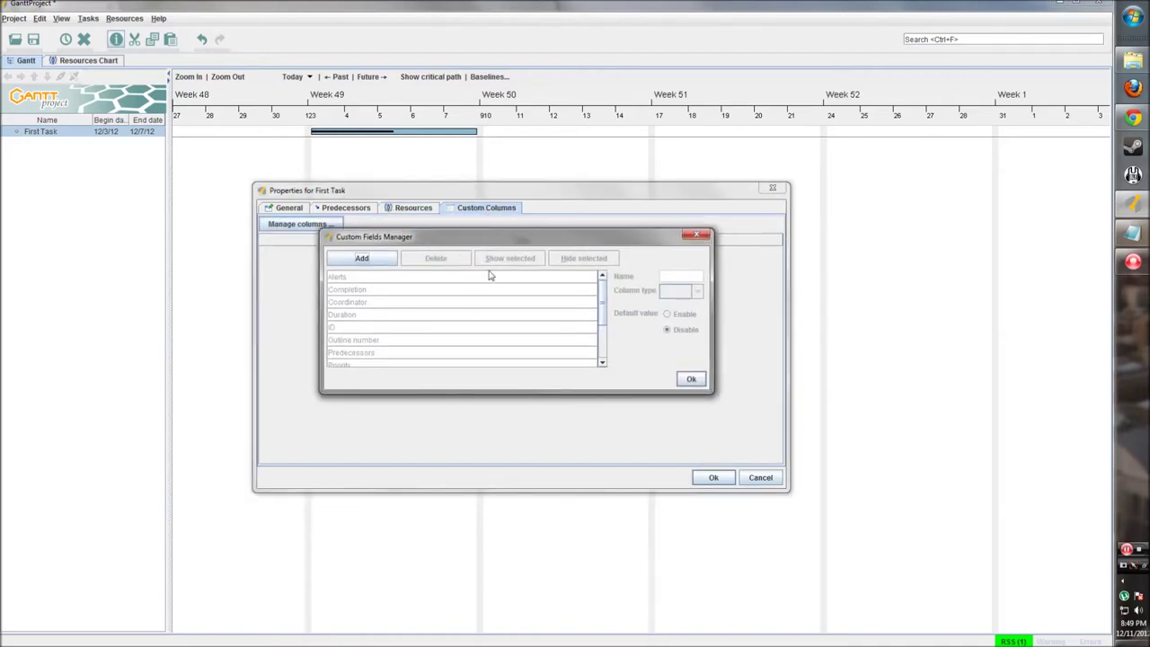
scroll(515, 308, down, 1)
scroll(493, 342, down, 1)
scroll(475, 305, down, 1)
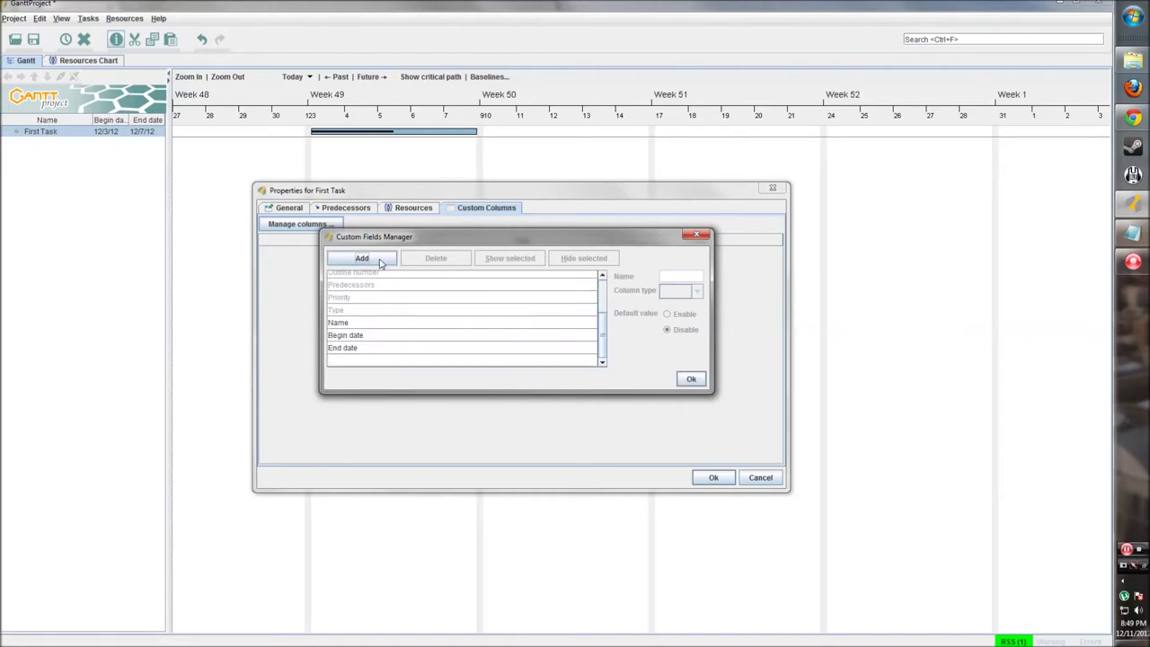
drag(711, 392, 767, 482)
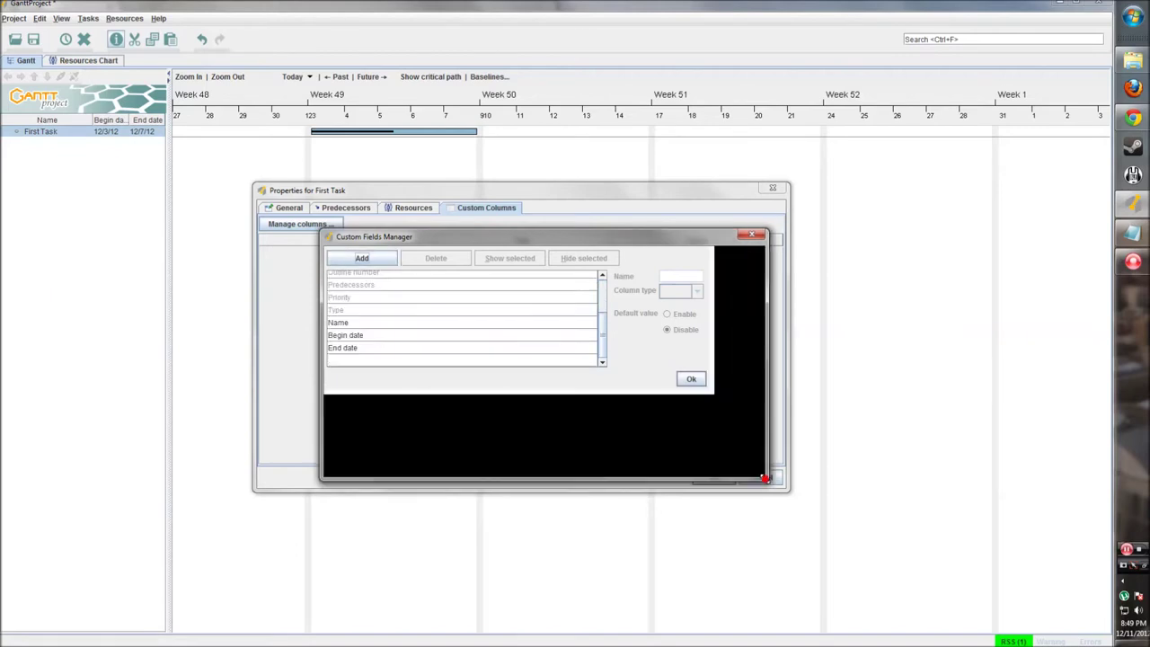
click(374, 261)
text(Needs Approval)
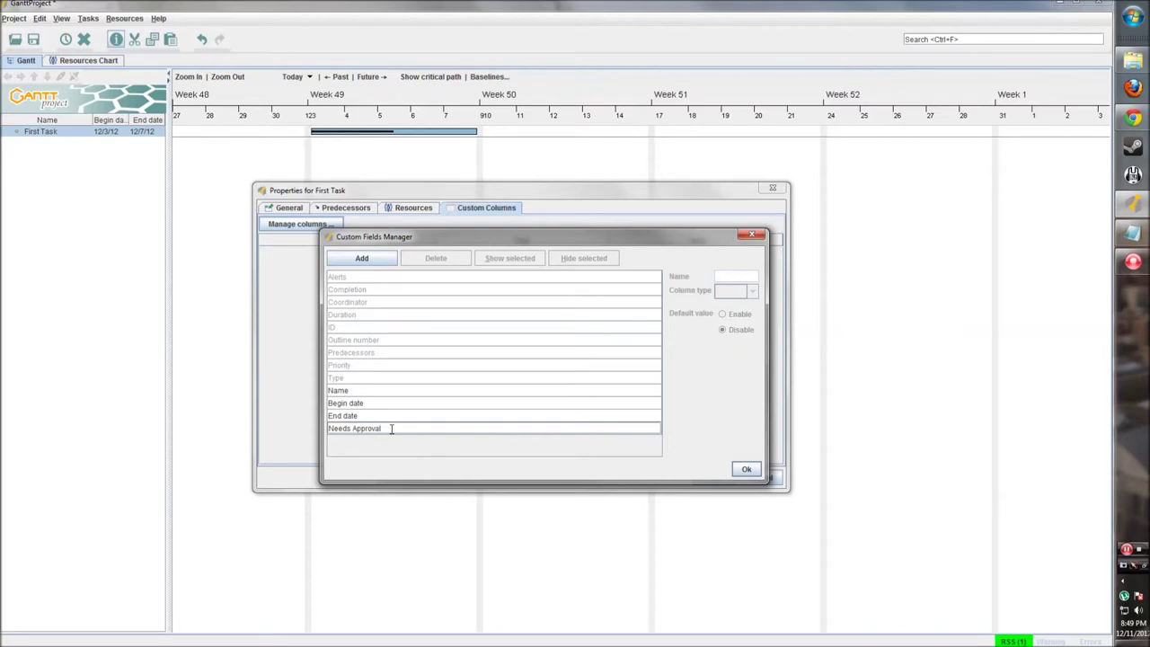
click(410, 409)
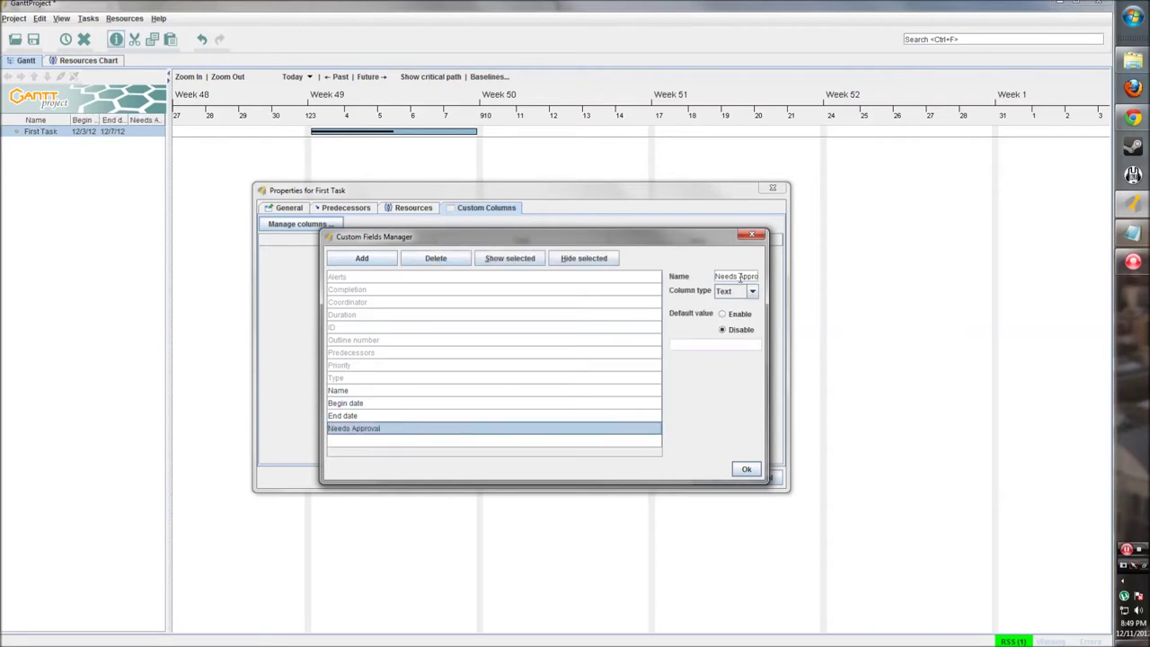
Make Needs Approval a Boolean column with default value true and close the manager.
click(753, 291)
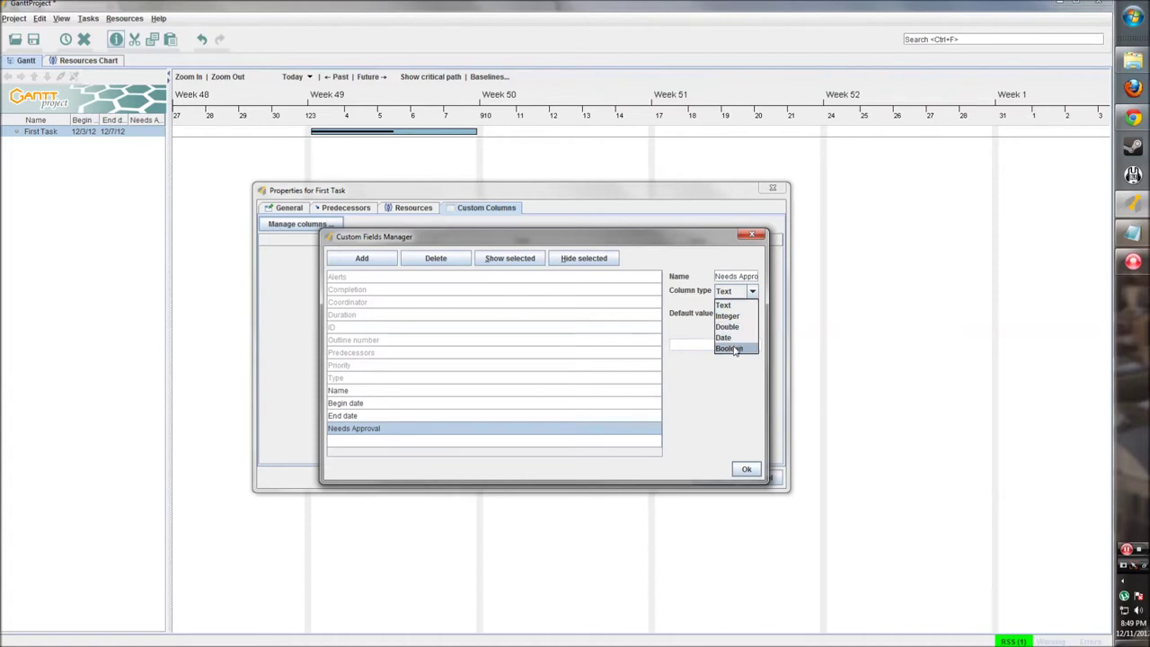
click(729, 348)
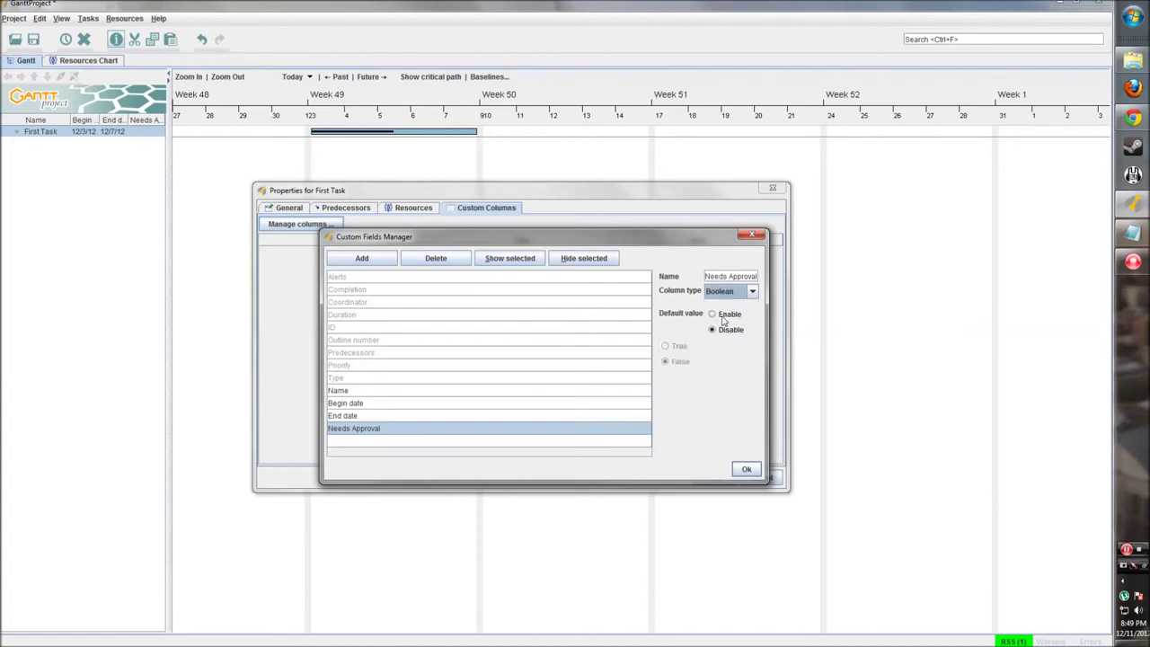
click(713, 314)
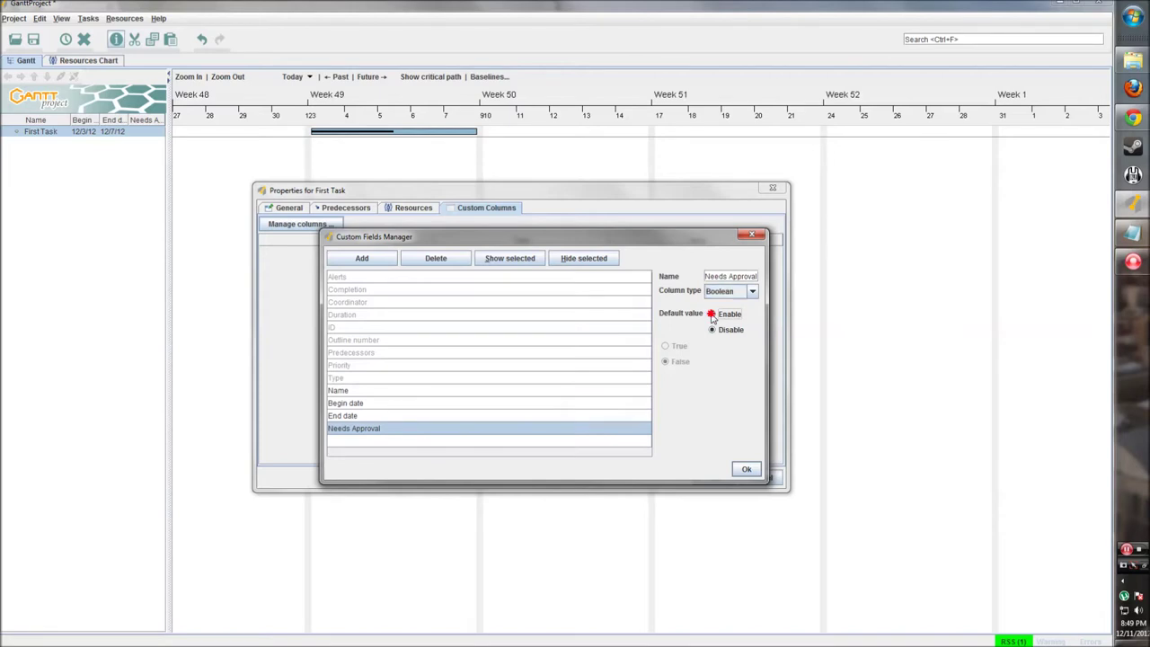
click(665, 345)
click(747, 469)
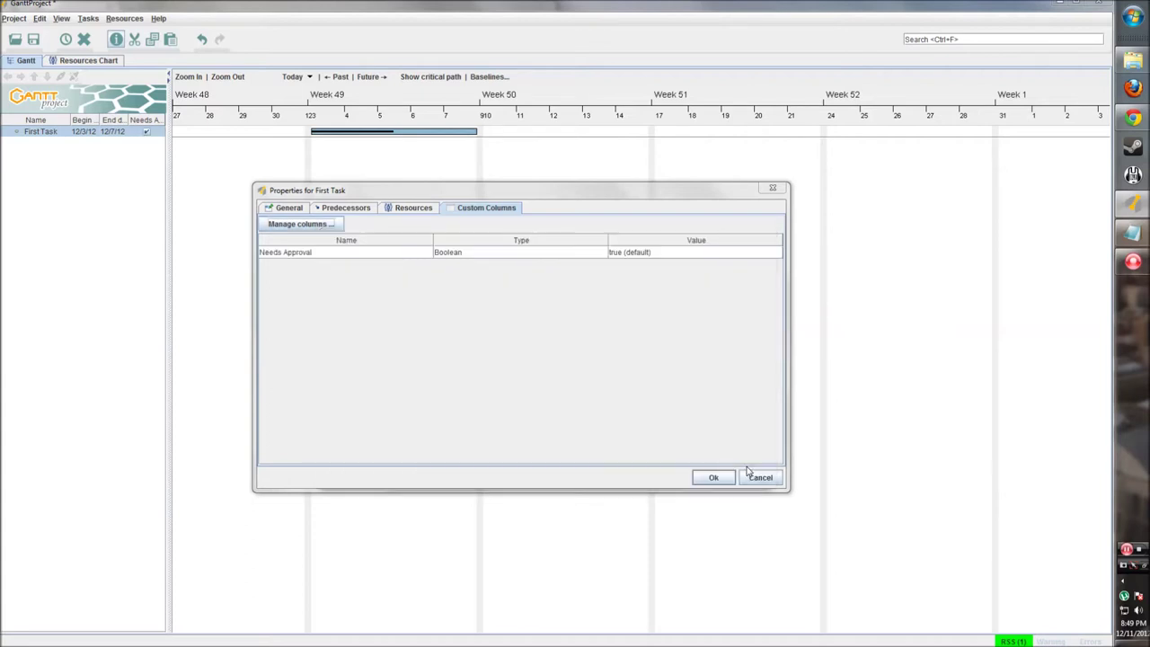
click(286, 208)
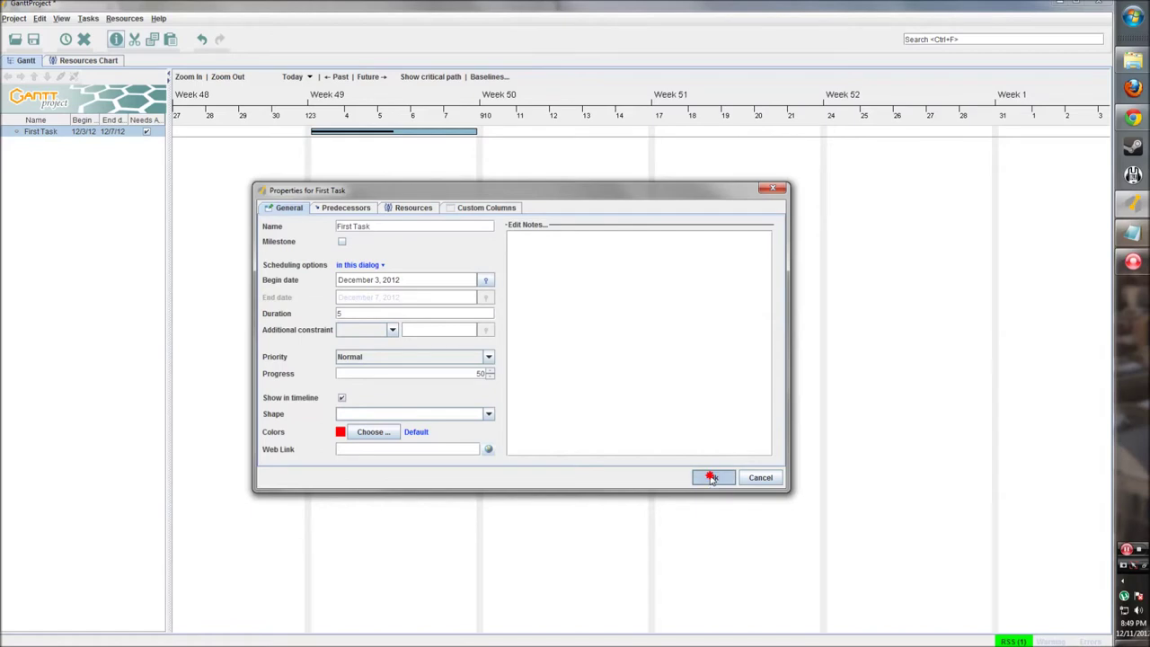
Apply the red task properties and drag First Task's bar end to December 12.
click(345, 208)
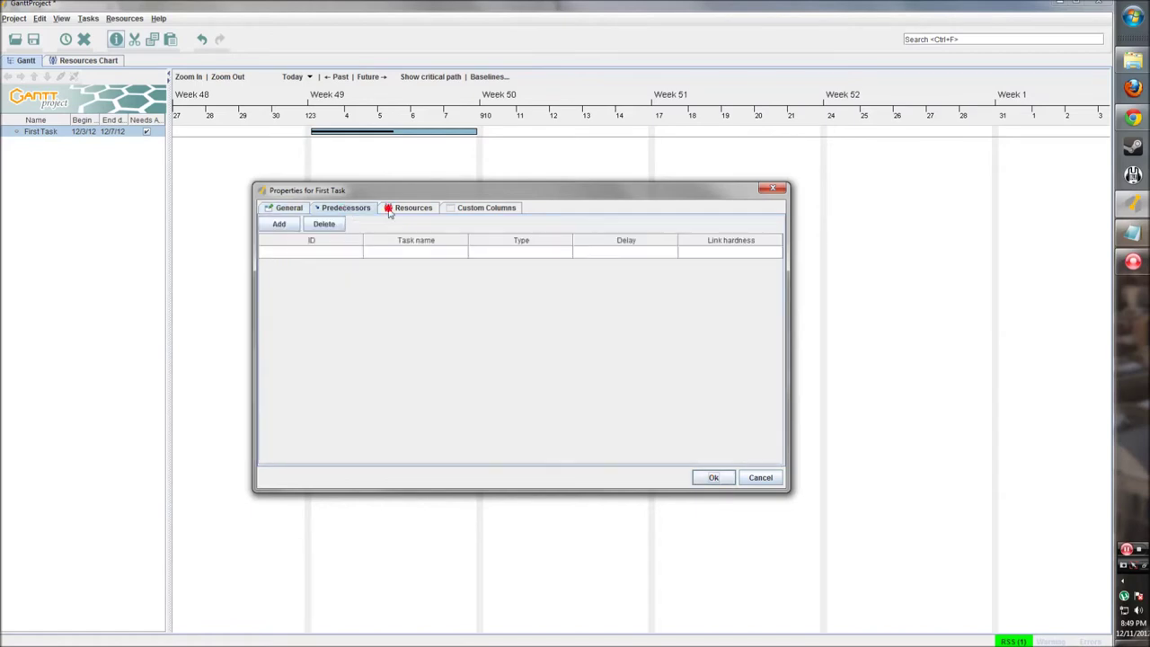
click(408, 208)
click(298, 209)
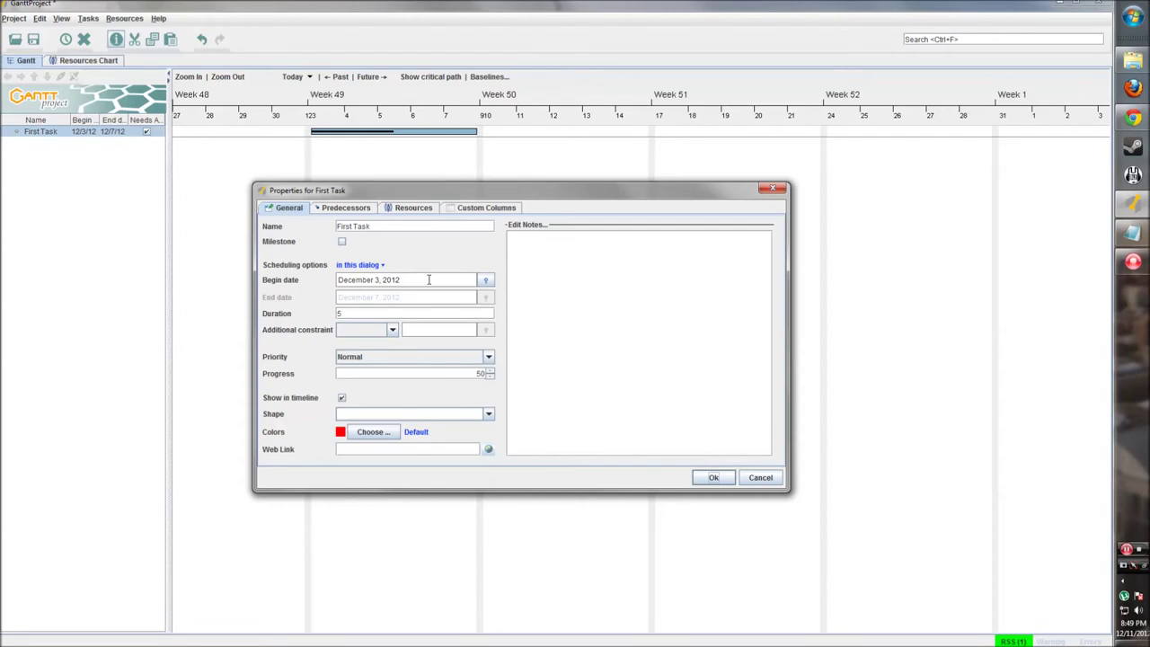
click(713, 477)
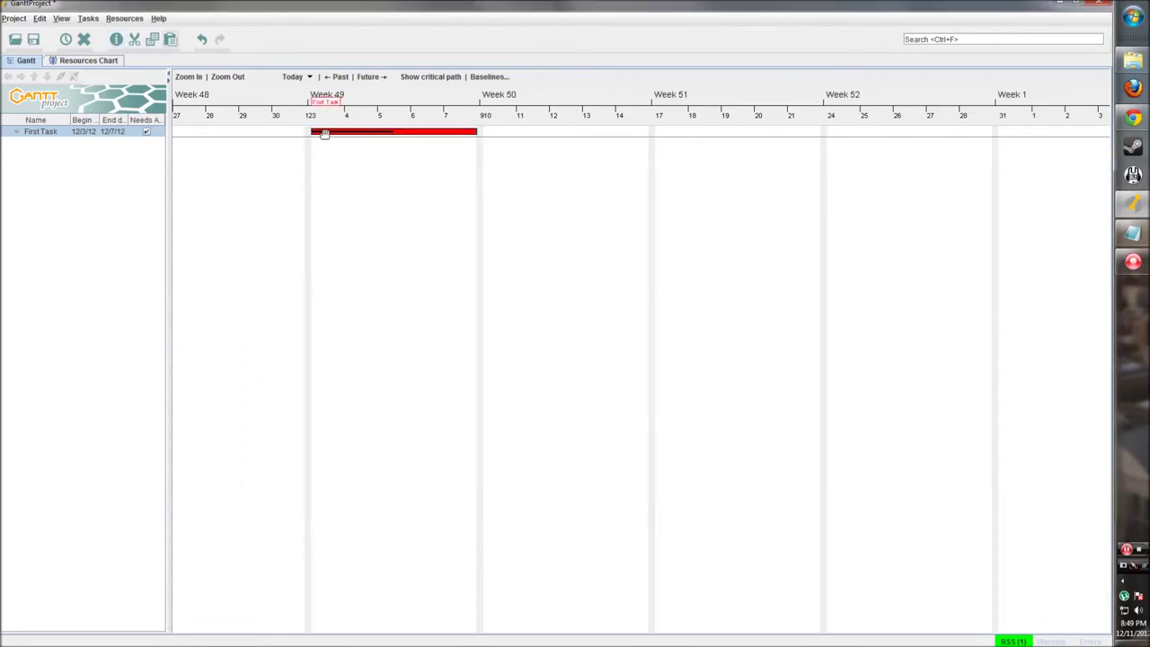
click(390, 140)
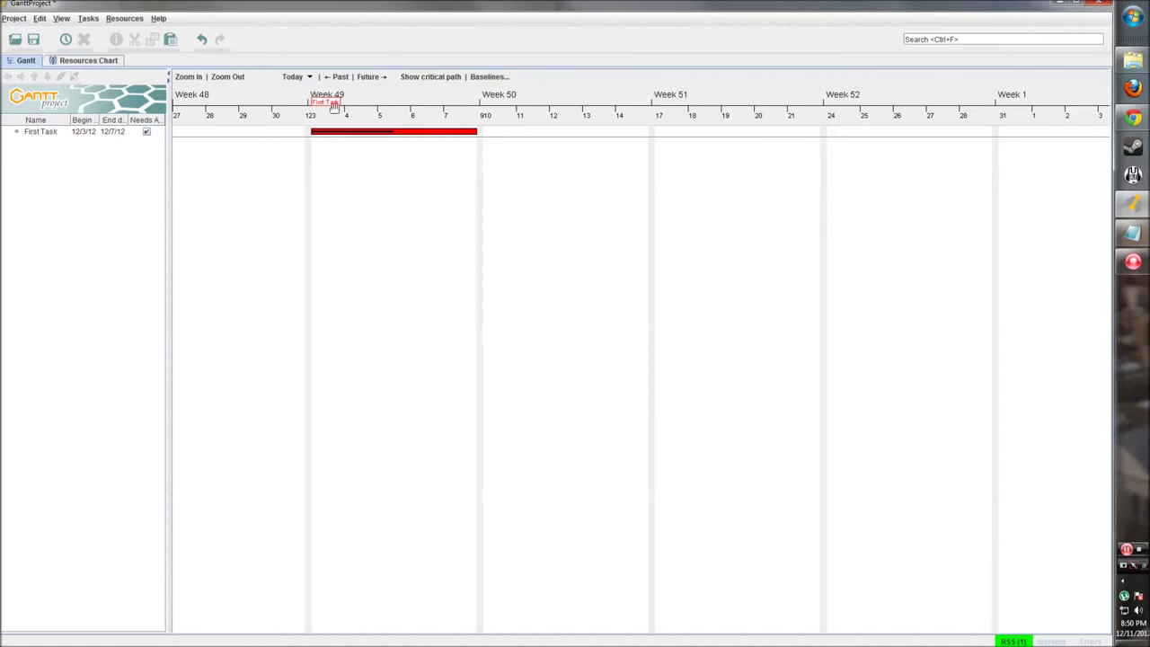
drag(478, 132, 543, 129)
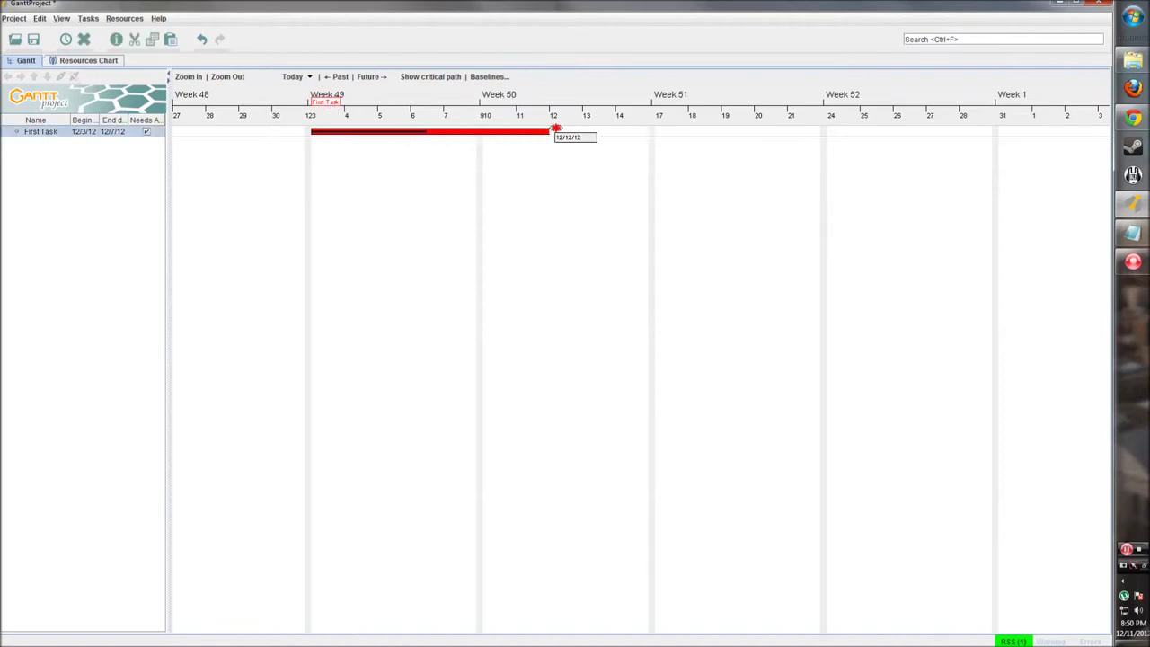
drag(543, 130, 550, 130)
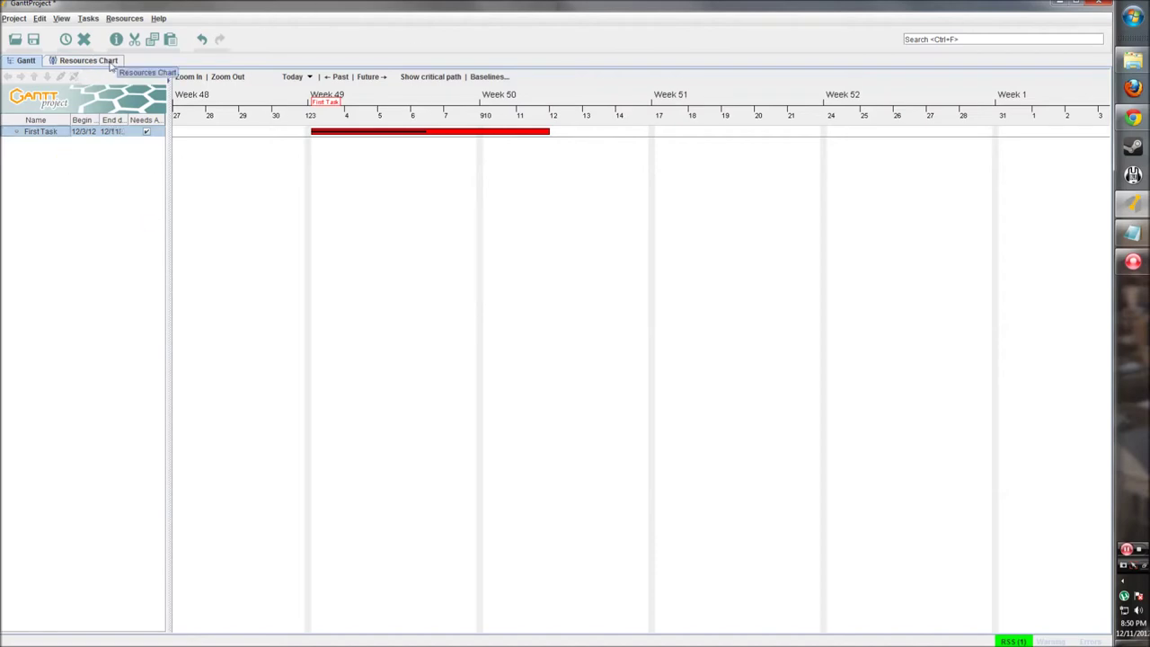
On the Resources Chart, create a new resource with the toolbar button and position its dialog.
click(115, 61)
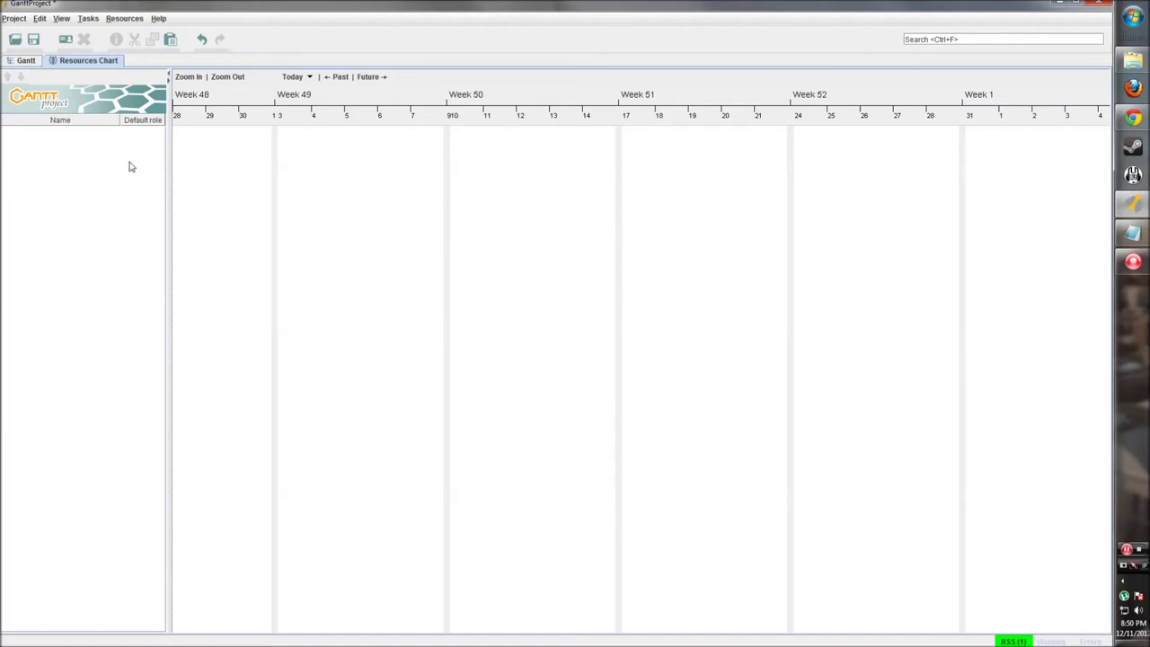
right_click(261, 167)
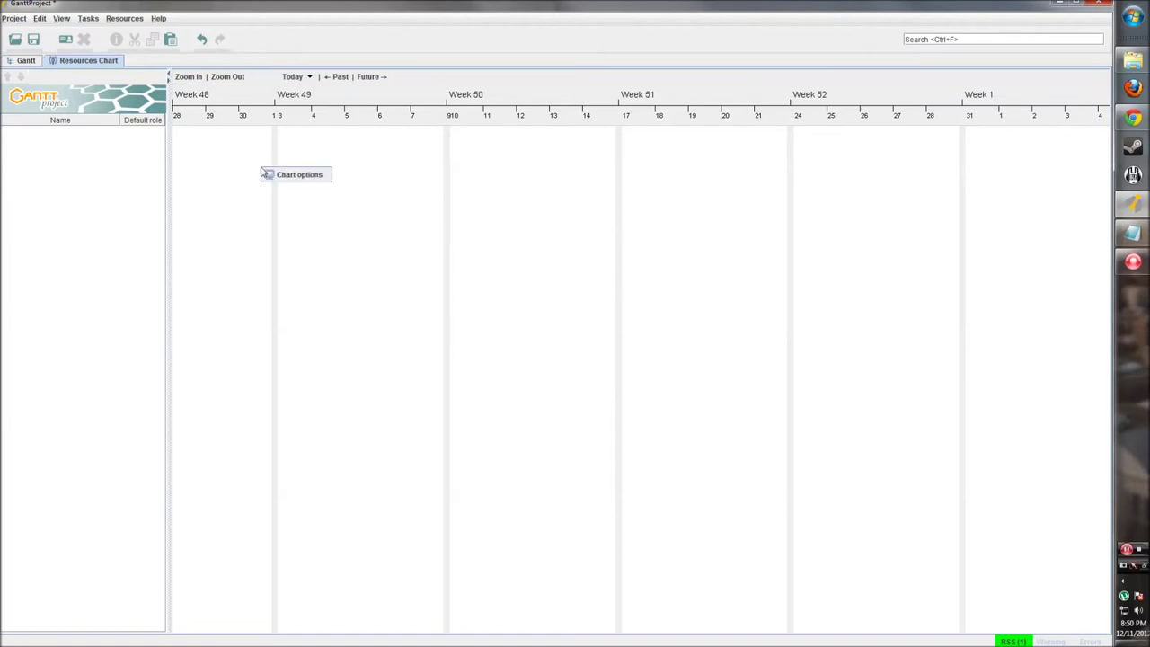
right_click(94, 141)
click(75, 148)
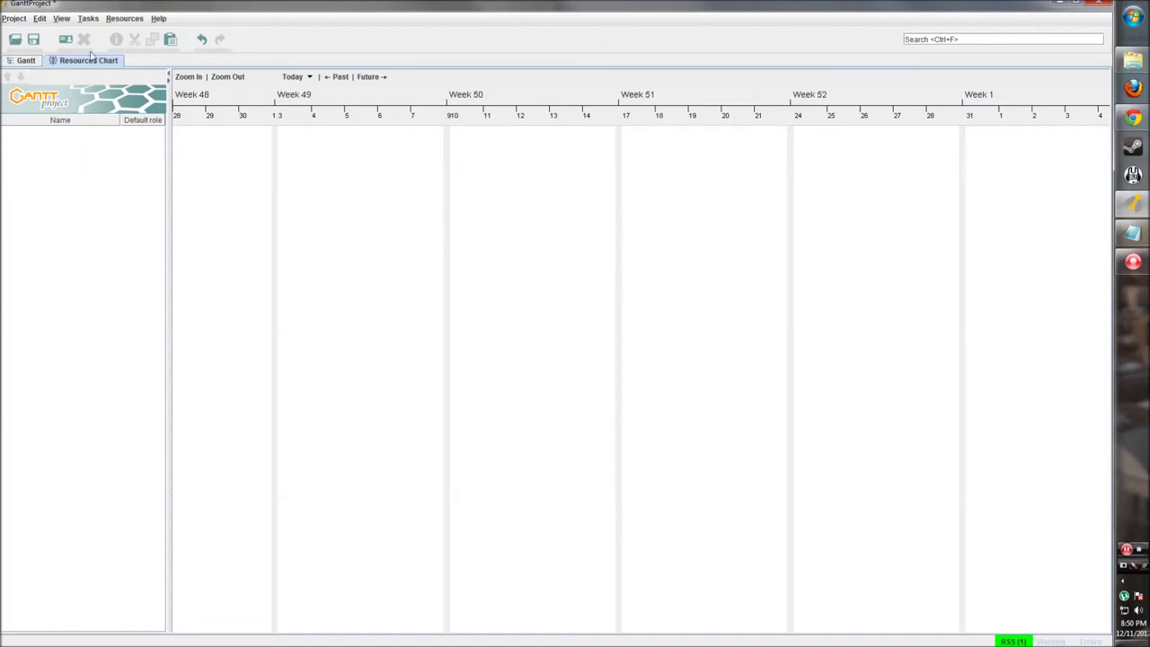
right_click(48, 150)
click(82, 219)
click(75, 45)
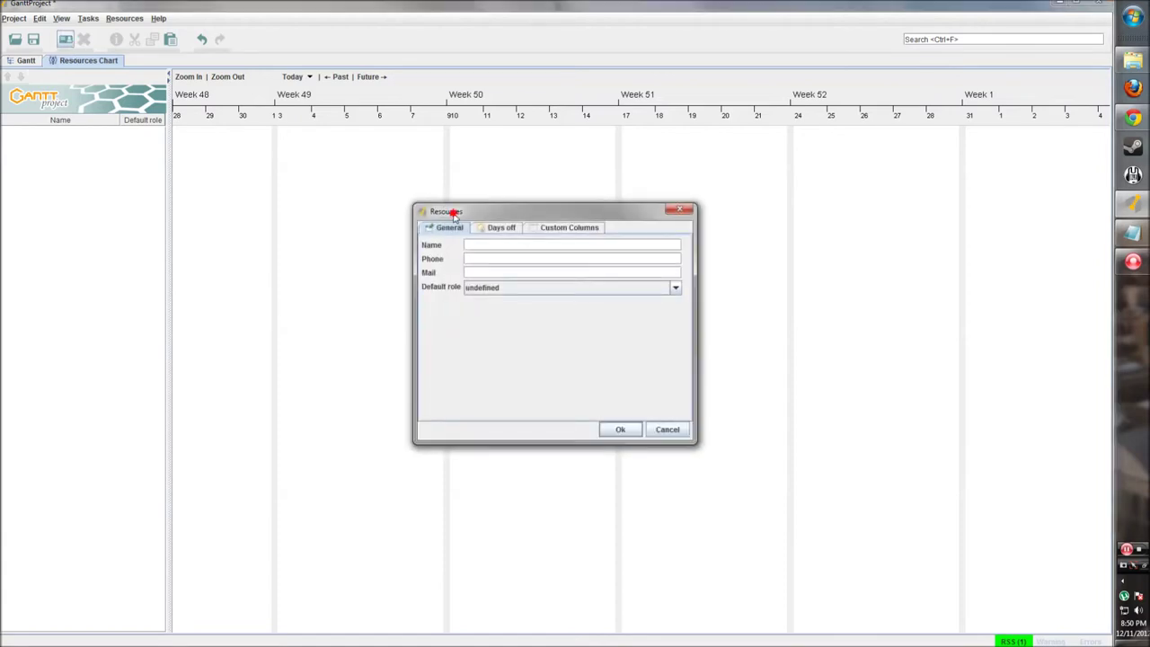
drag(454, 216, 396, 189)
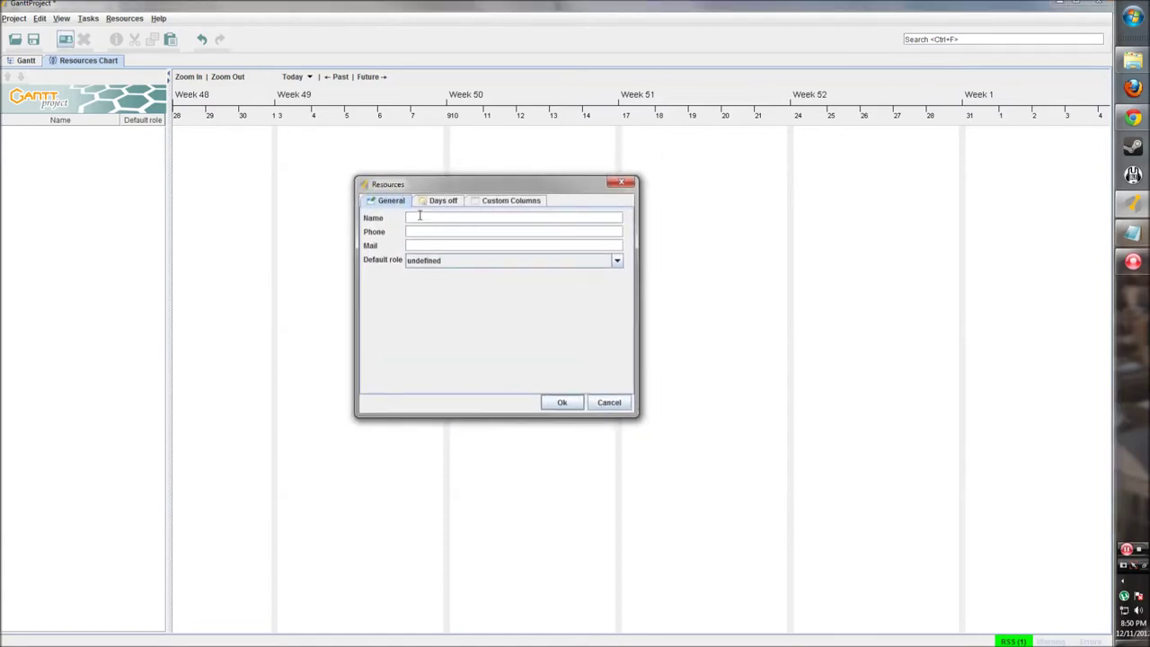
drag(527, 193, 632, 191)
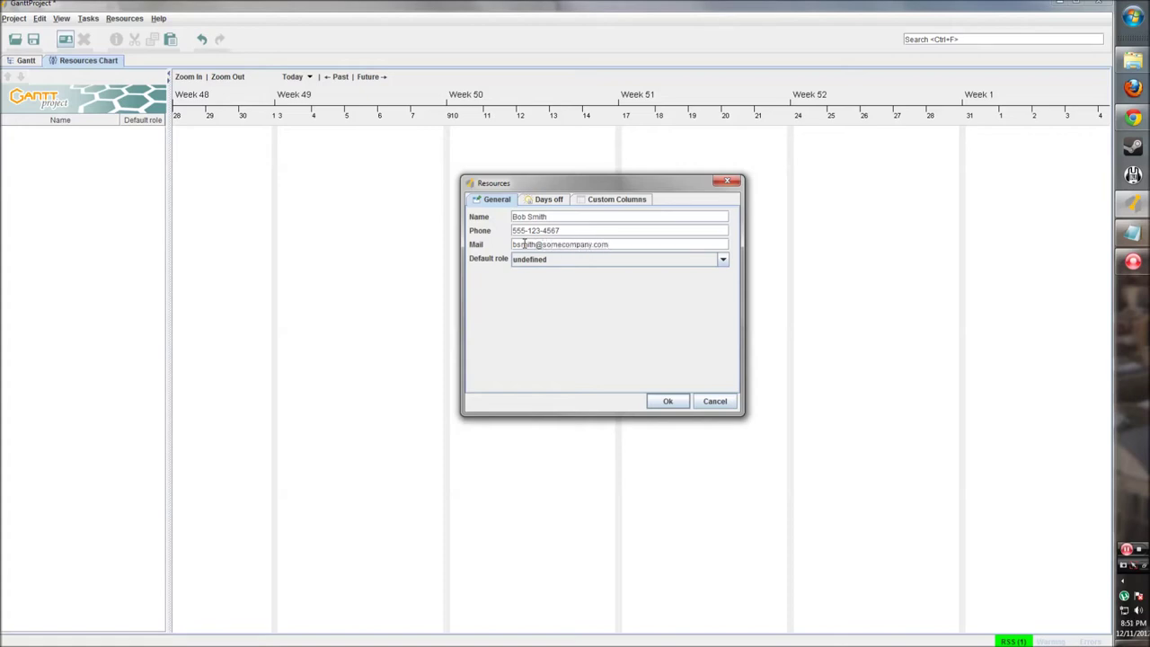
Fill in the resource's name, phone and mail, leaving the Default role undefined.
click(723, 259)
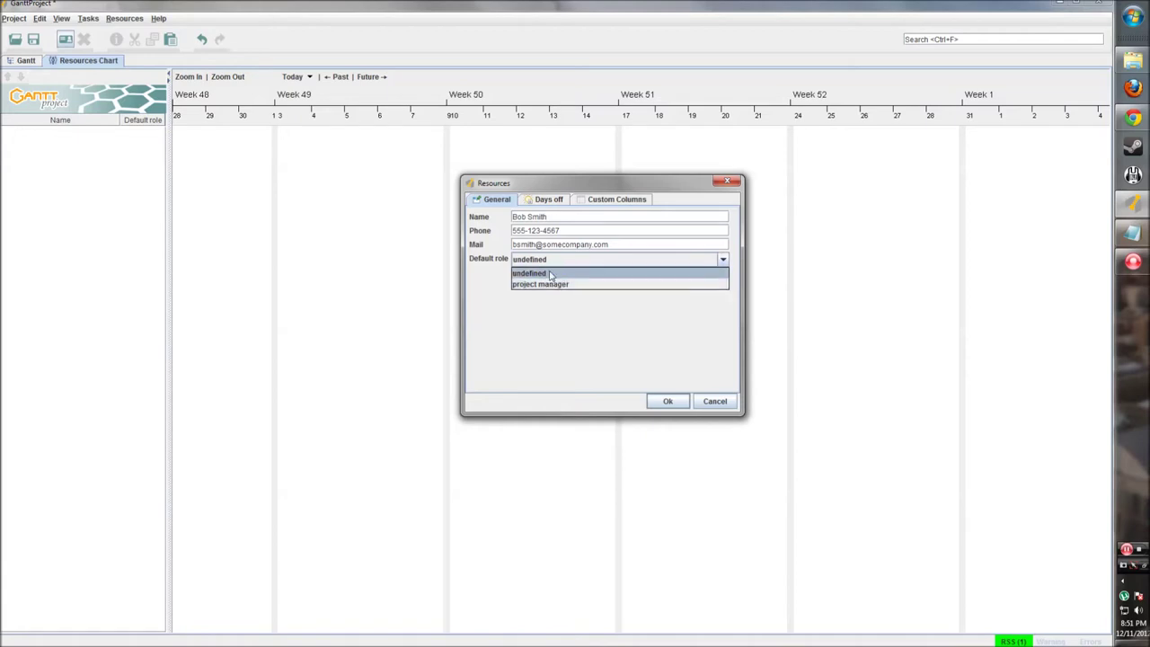
click(544, 312)
click(547, 260)
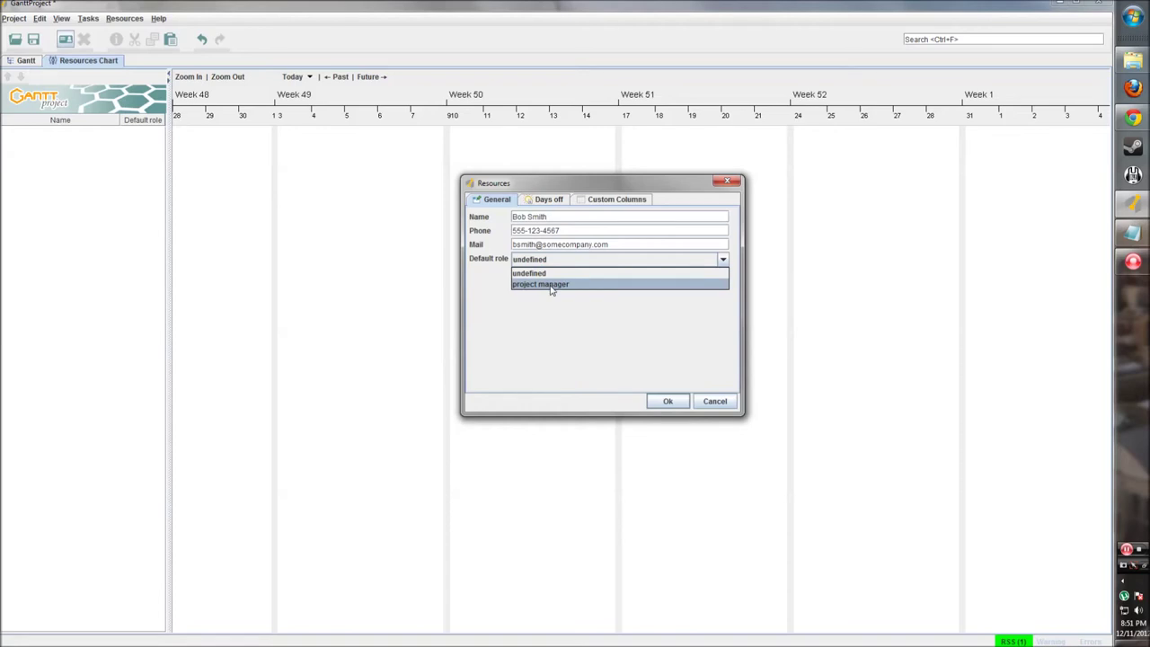
click(554, 273)
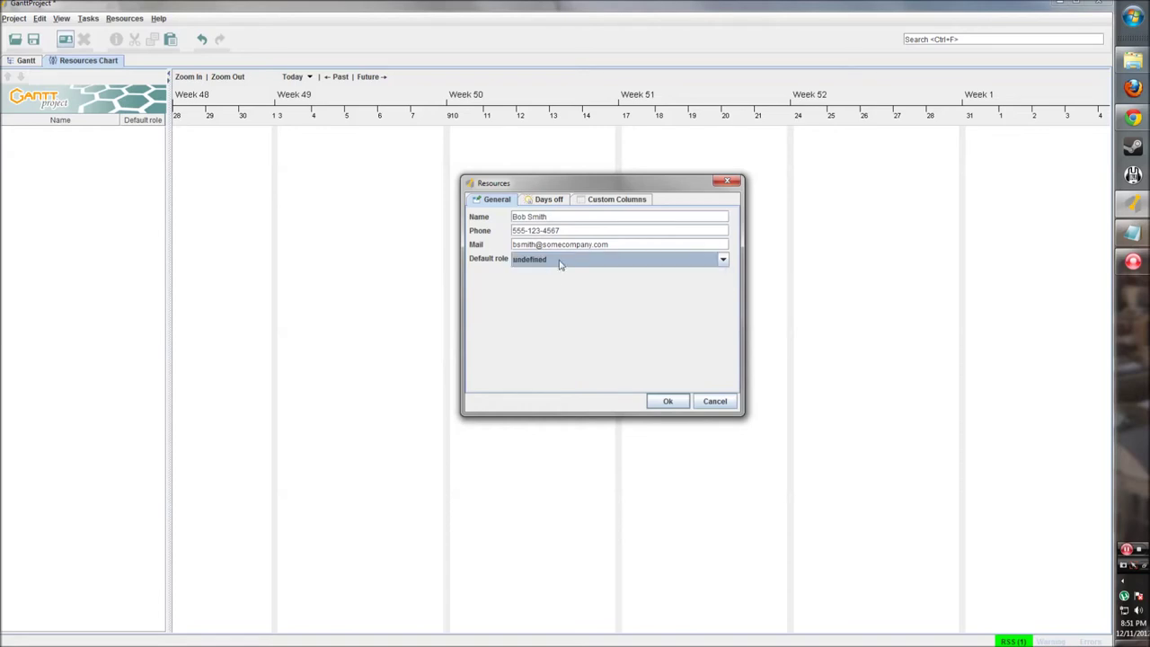
click(723, 261)
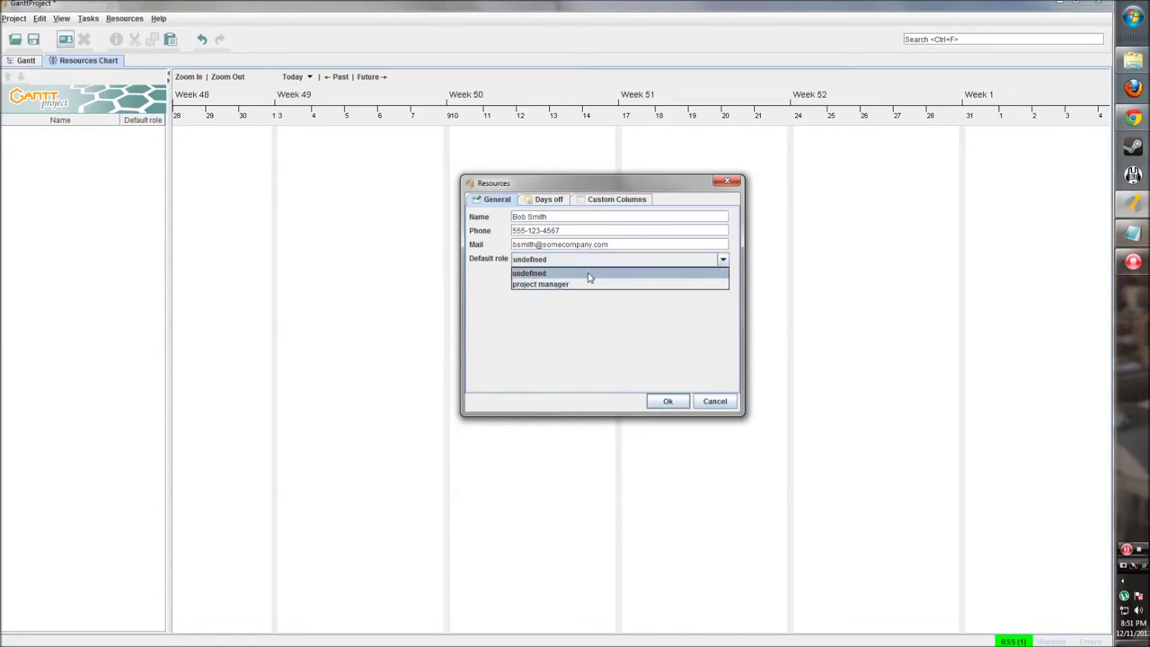
click(551, 310)
click(561, 260)
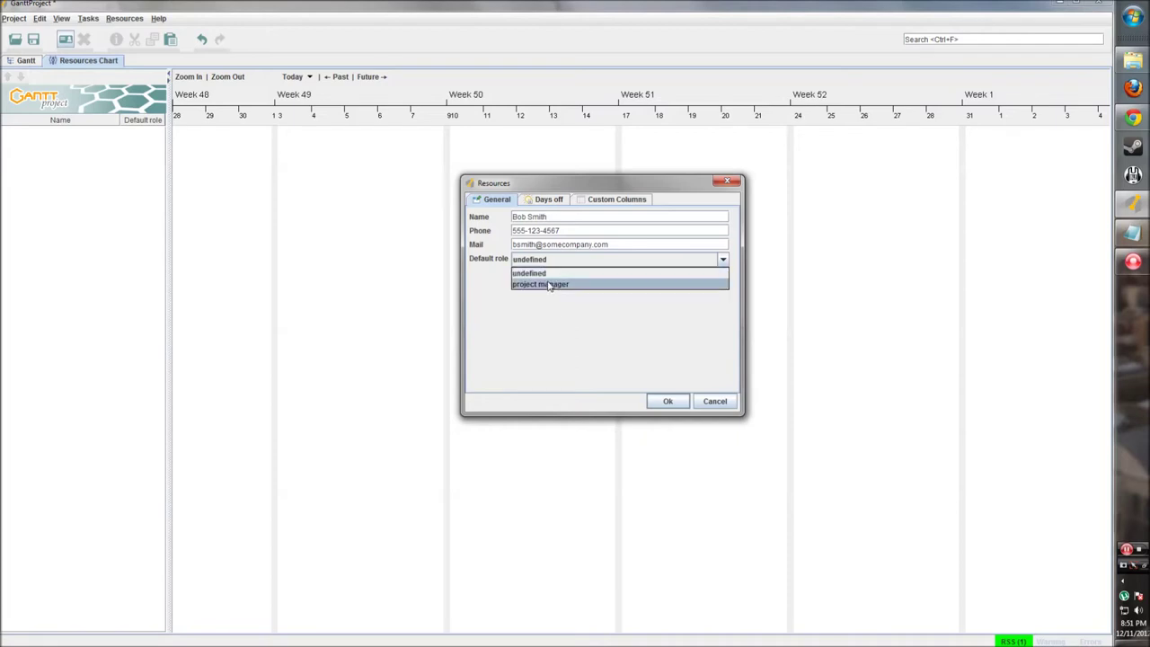
click(547, 305)
click(548, 262)
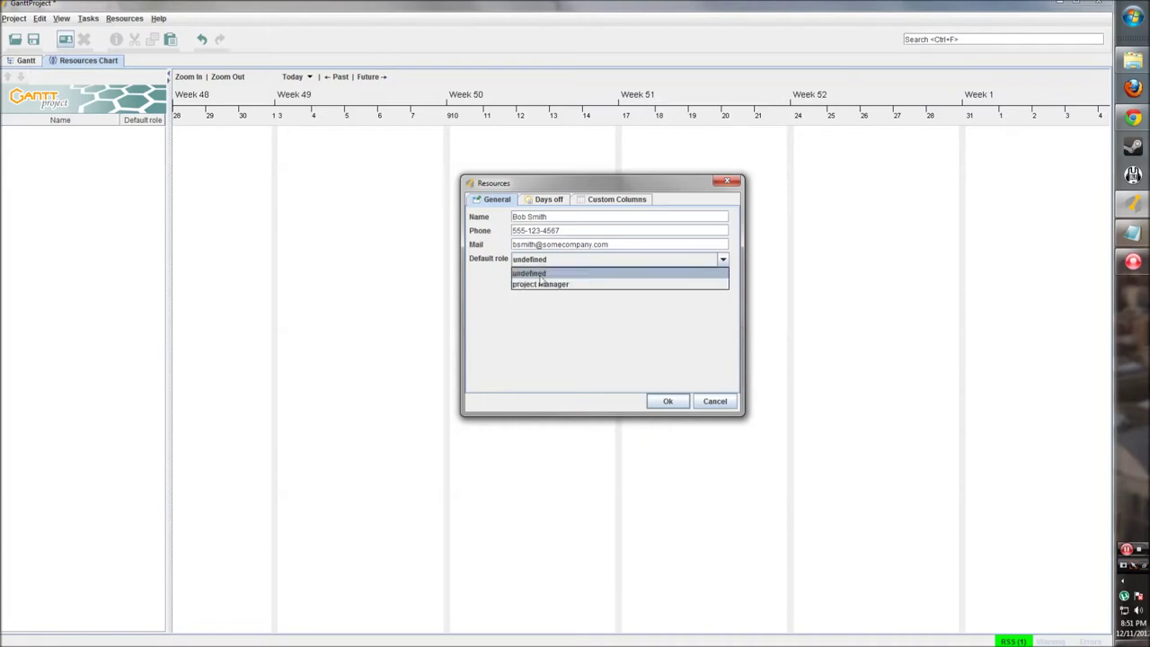
click(548, 199)
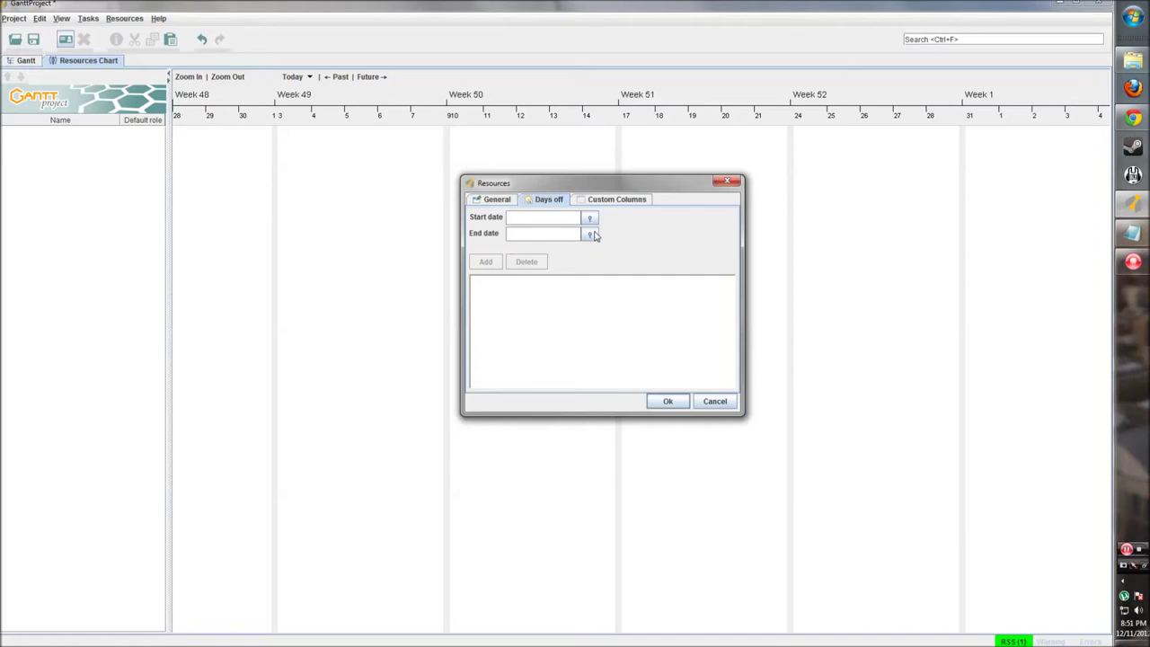
Check the resource's empty Days off list, then view its Custom Columns page.
click(521, 218)
click(591, 199)
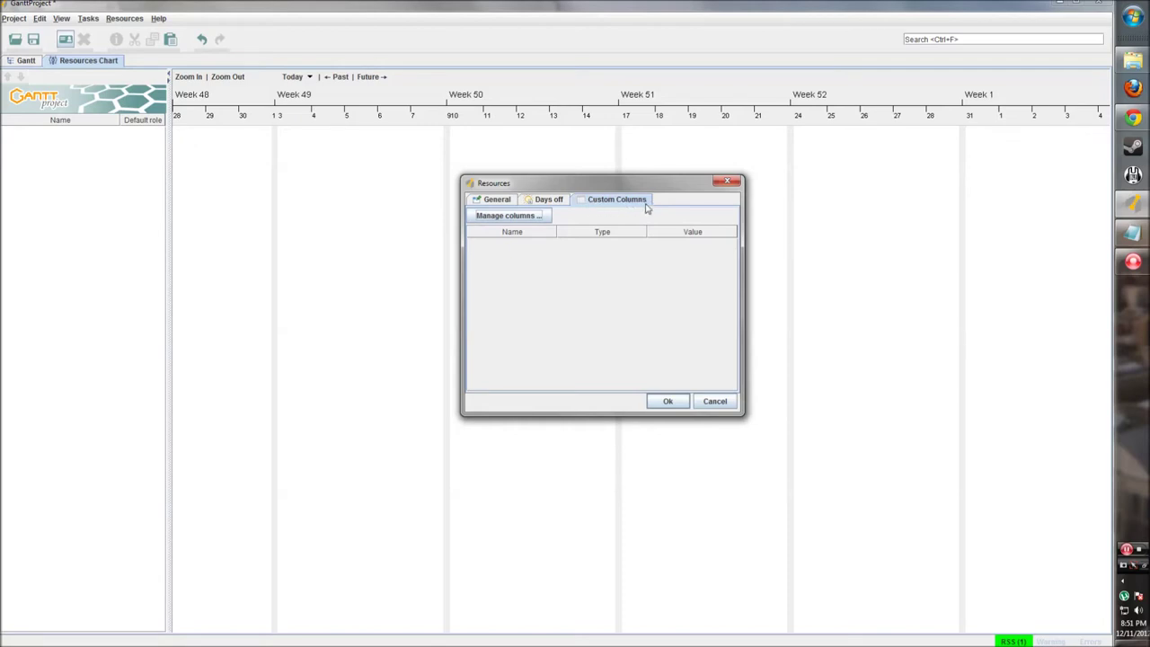
Open the custom column manager and add a column named Full Time.
click(527, 217)
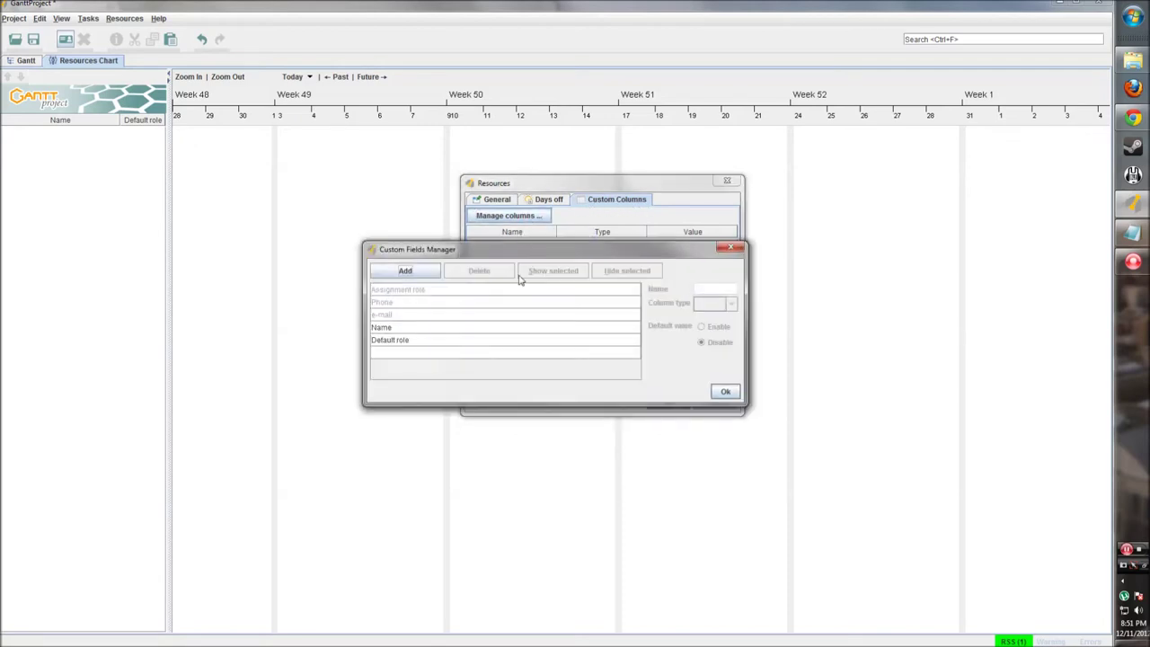
drag(520, 253, 618, 189)
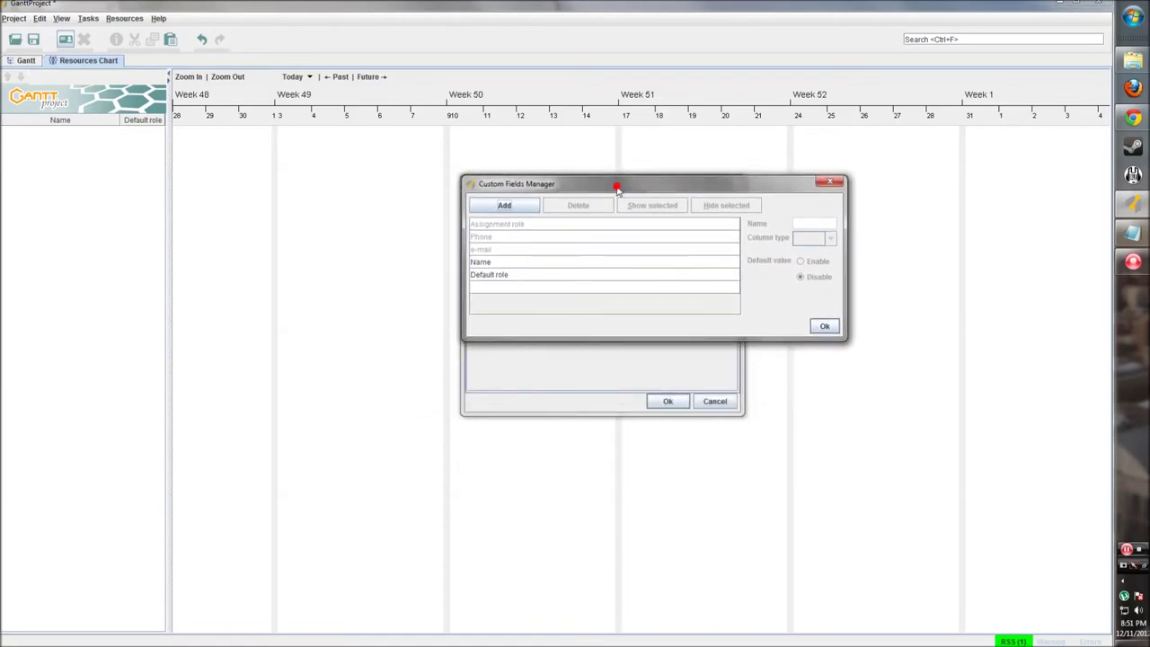
click(515, 208)
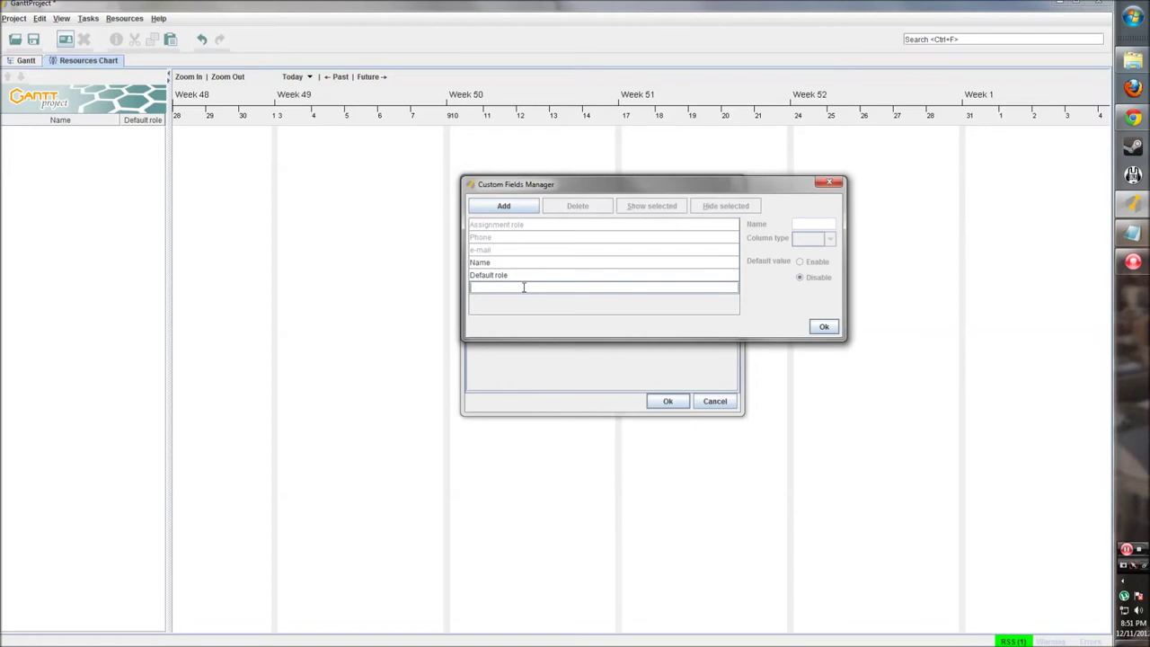
text(Full T)
text(ime)
click(824, 326)
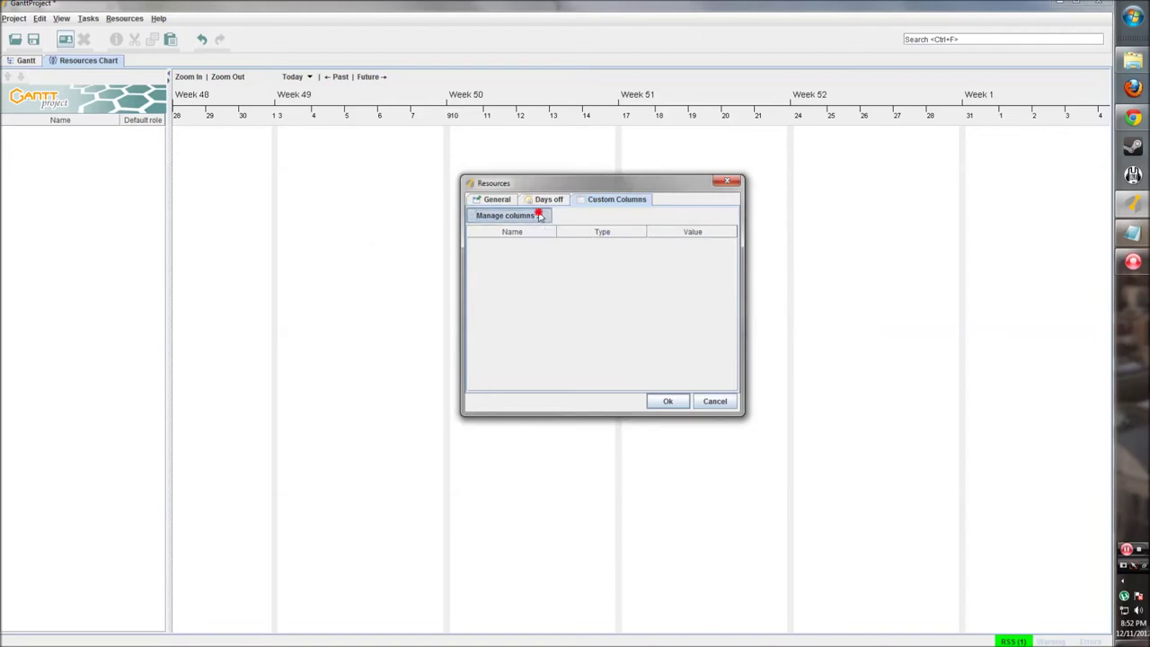
Define Full Time as a Boolean custom column with default value True.
click(539, 215)
click(442, 345)
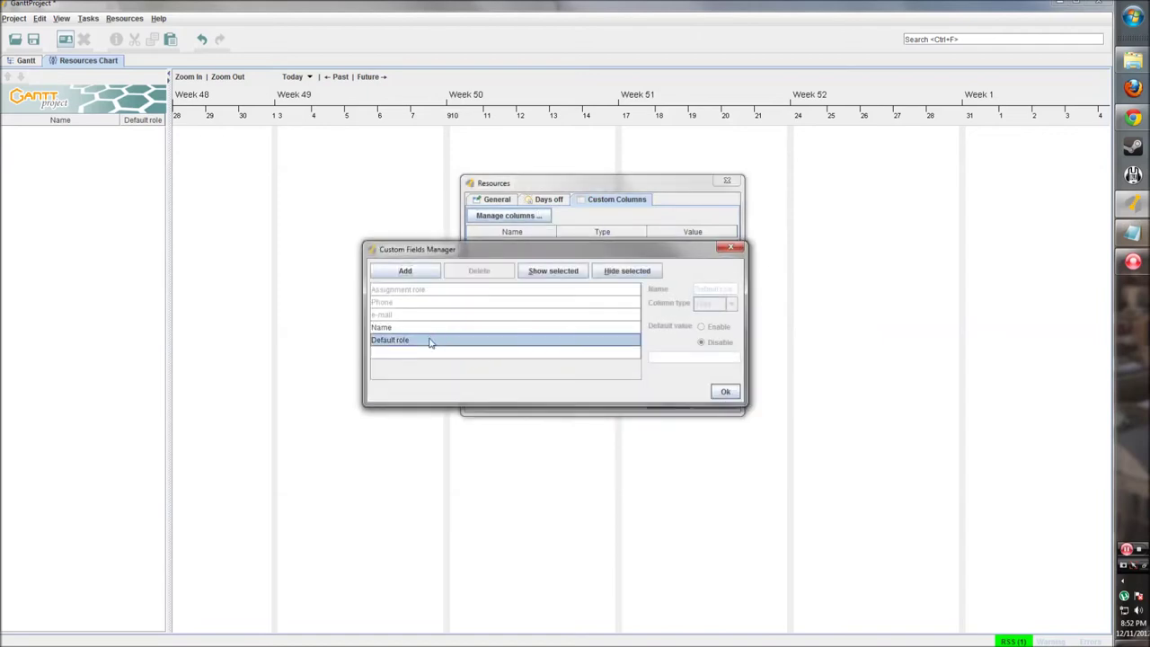
click(422, 284)
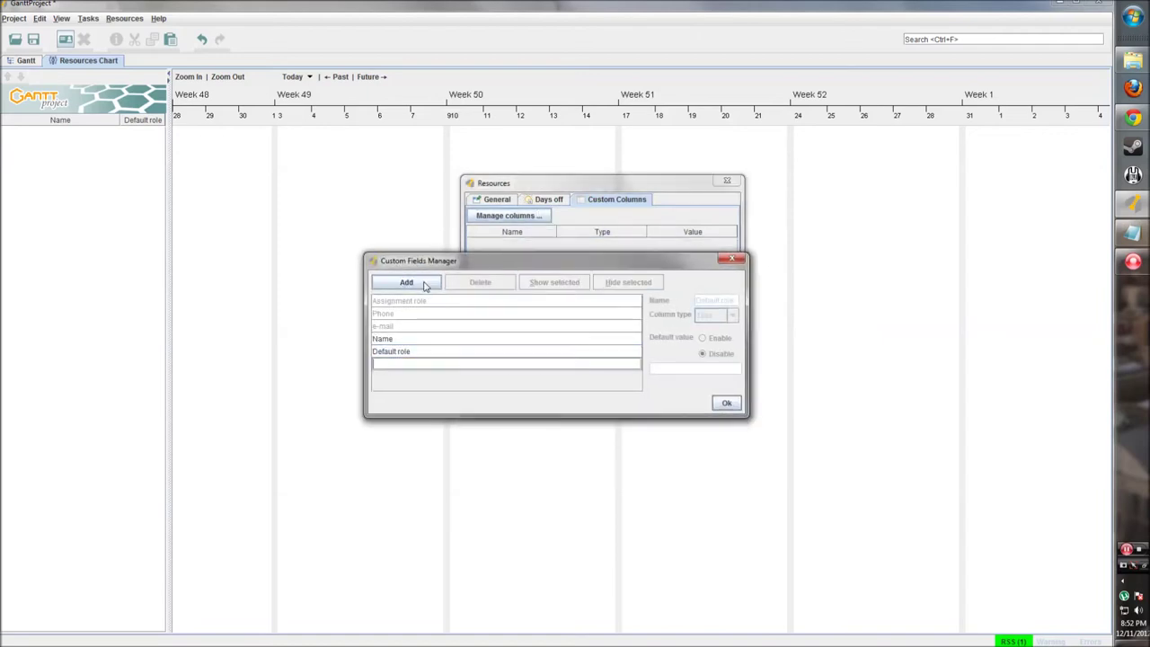
click(422, 365)
text(Full)
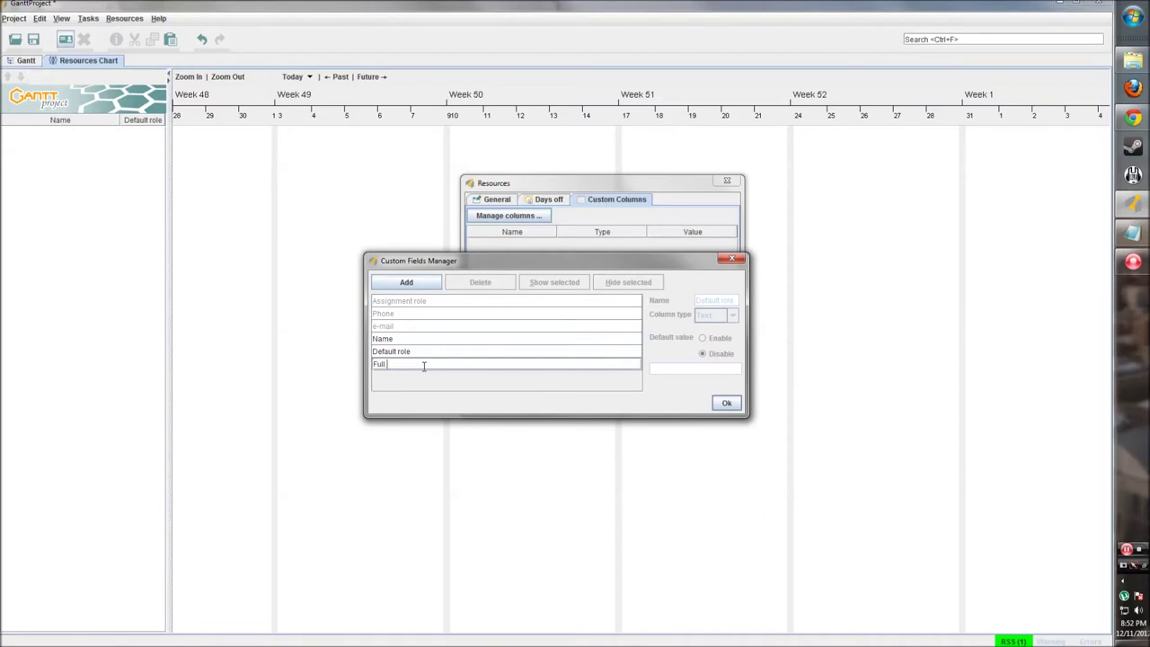
text( Time)
click(483, 351)
click(530, 364)
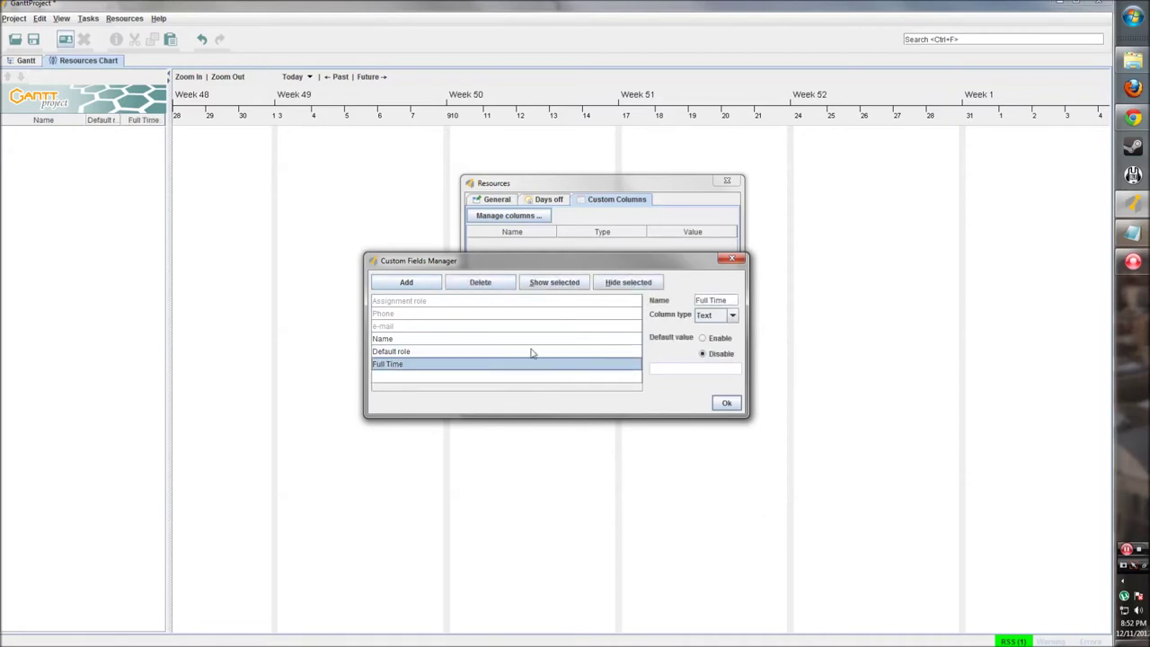
click(732, 315)
click(708, 372)
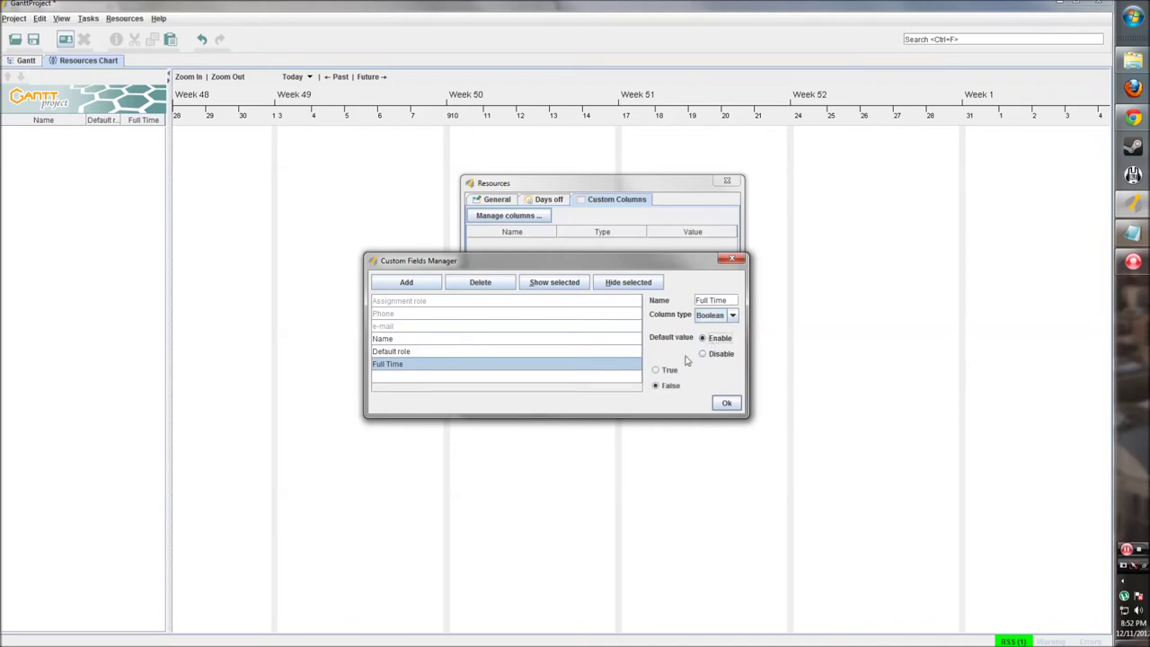
click(656, 370)
click(557, 384)
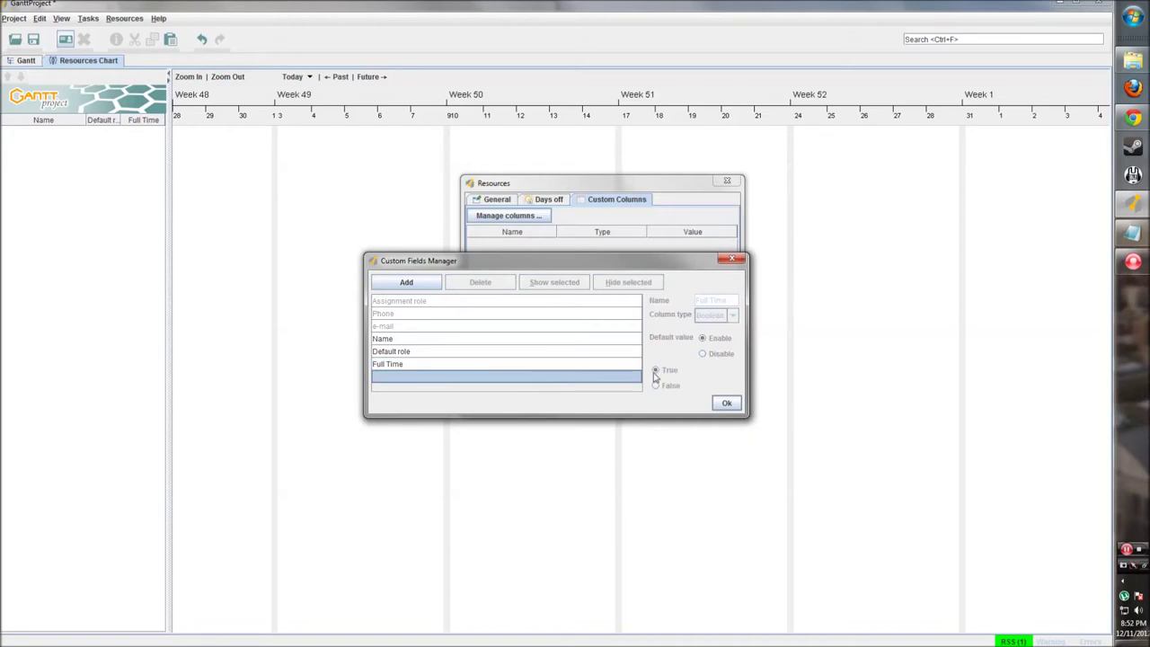
Add a Department text column defaulting to Development and confirm the custom columns.
click(406, 282)
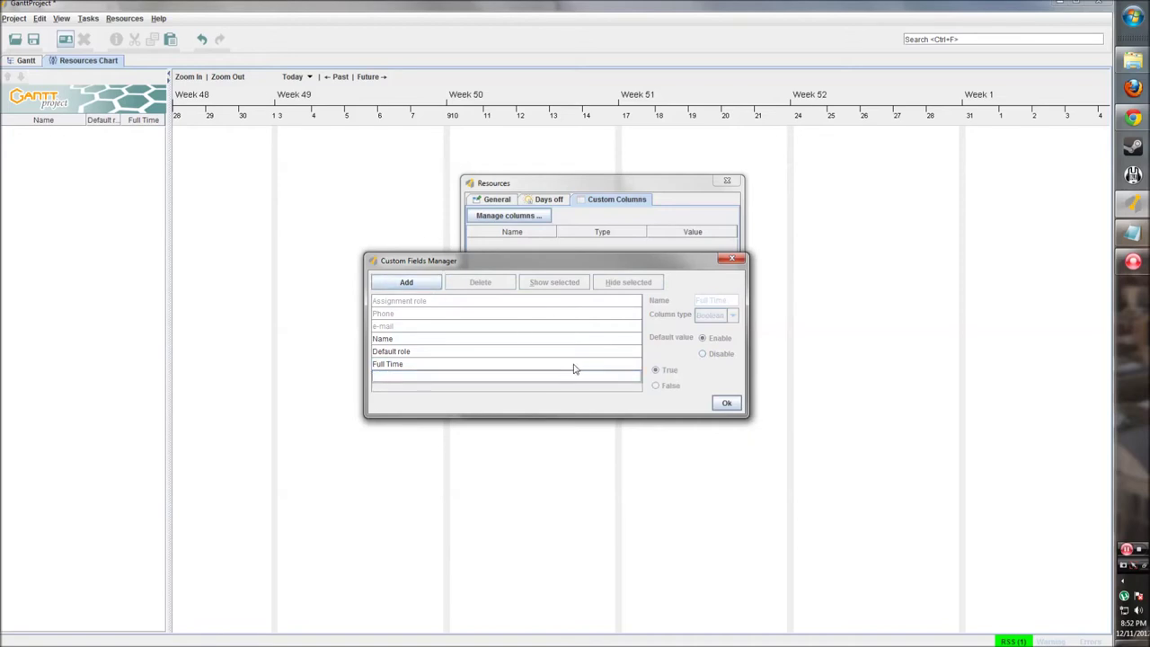
text(Department)
key(Return)
click(727, 316)
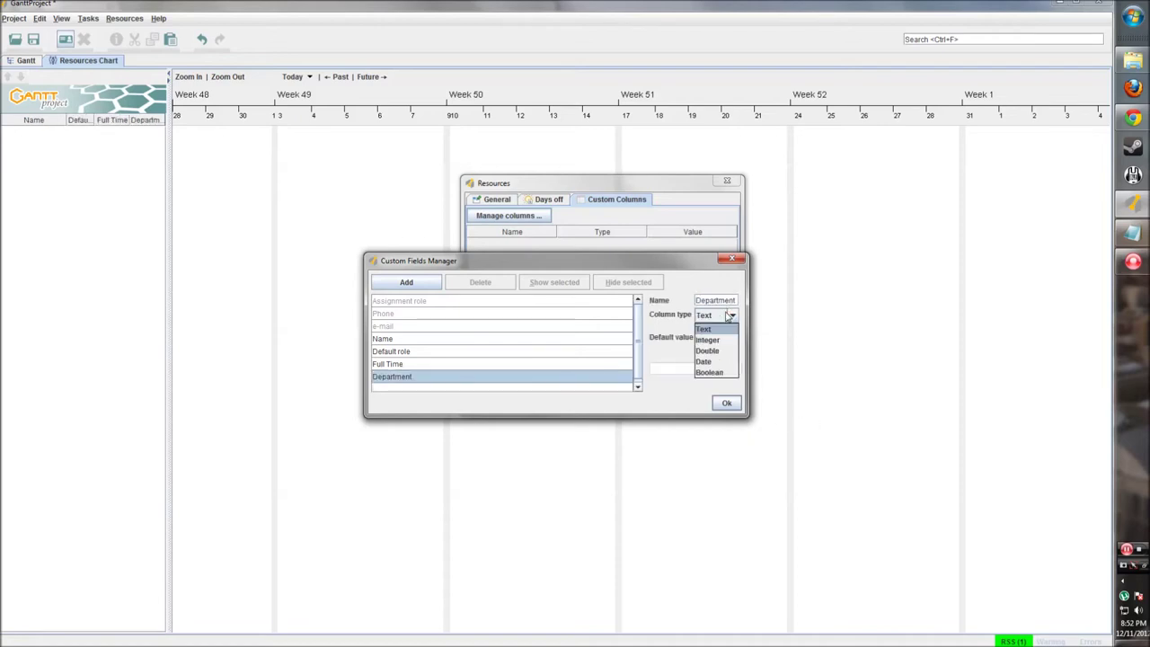
click(715, 330)
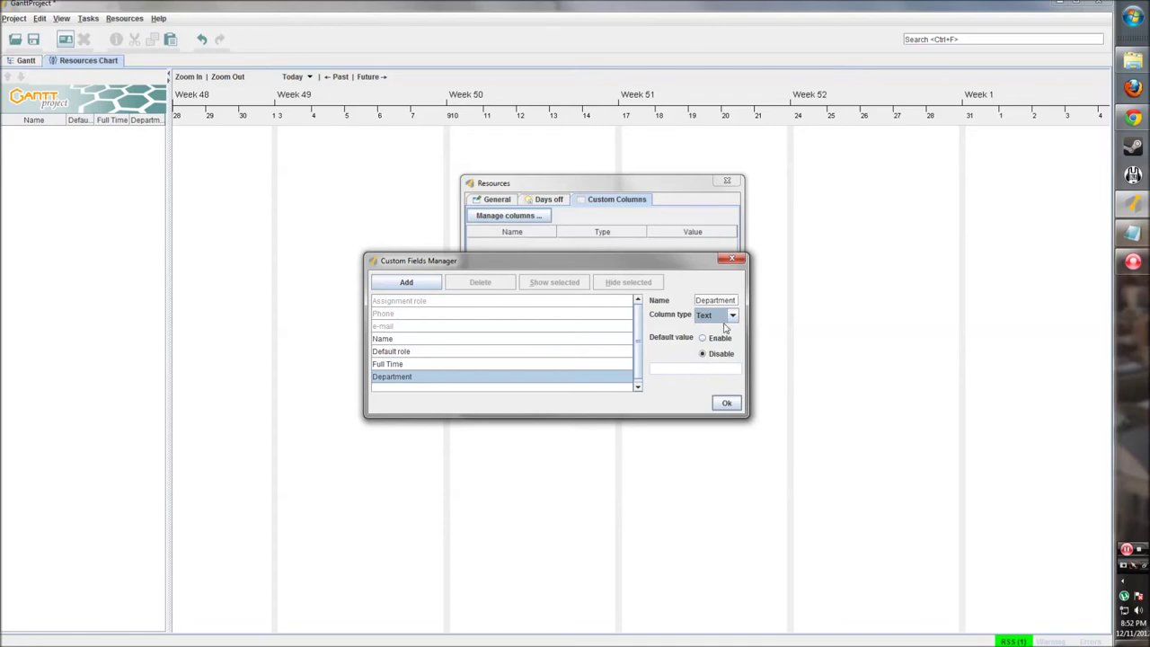
click(703, 339)
text(Development)
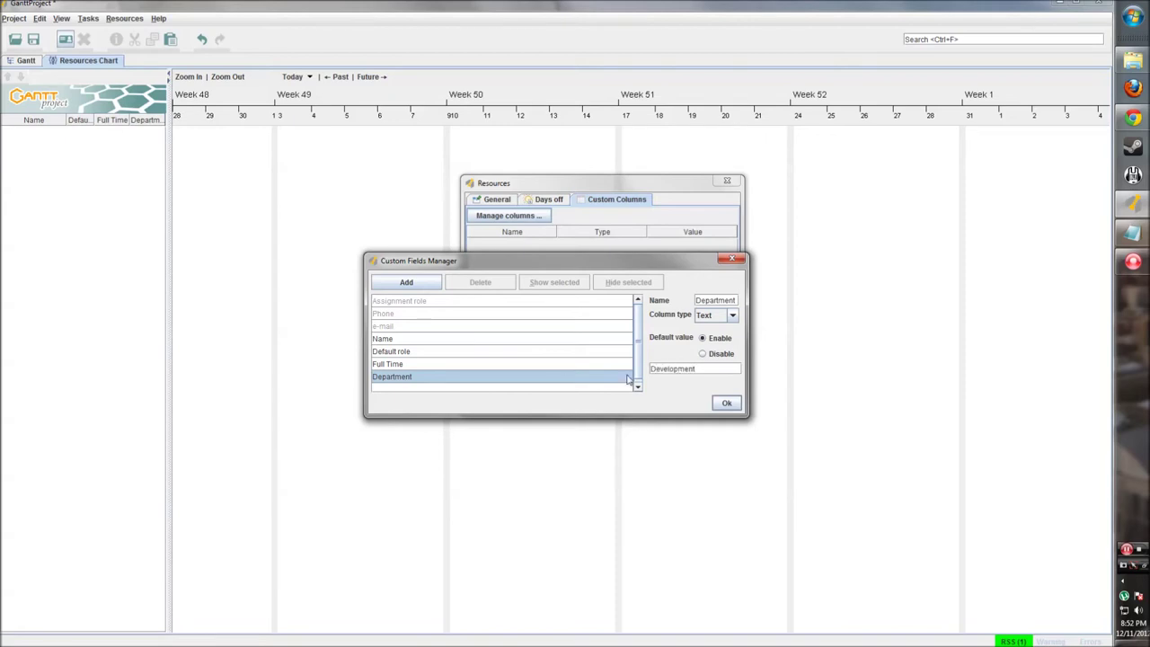
click(579, 365)
click(723, 403)
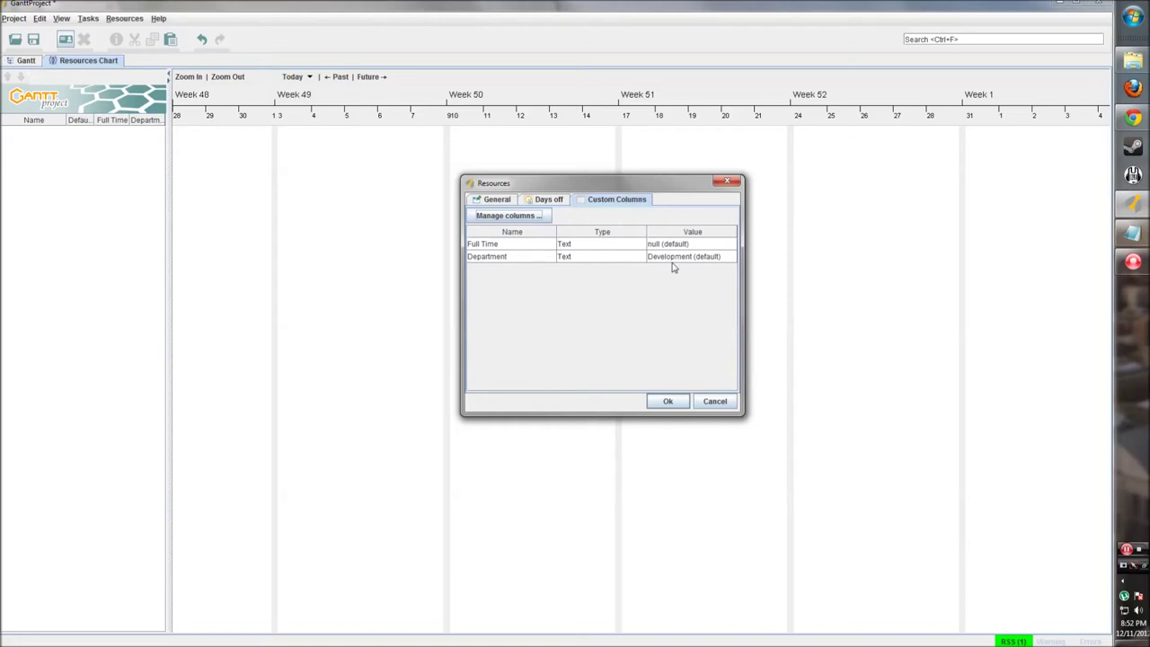
Review the new resource's days off and custom column values, then create it.
click(546, 200)
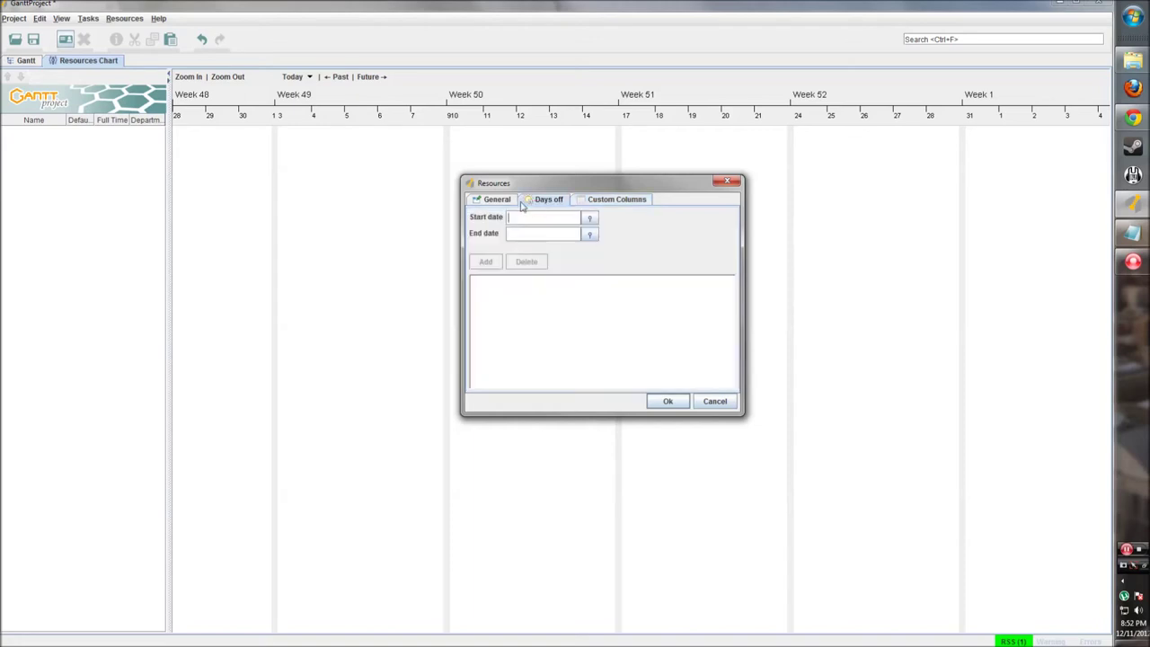
click(497, 200)
click(610, 200)
click(500, 201)
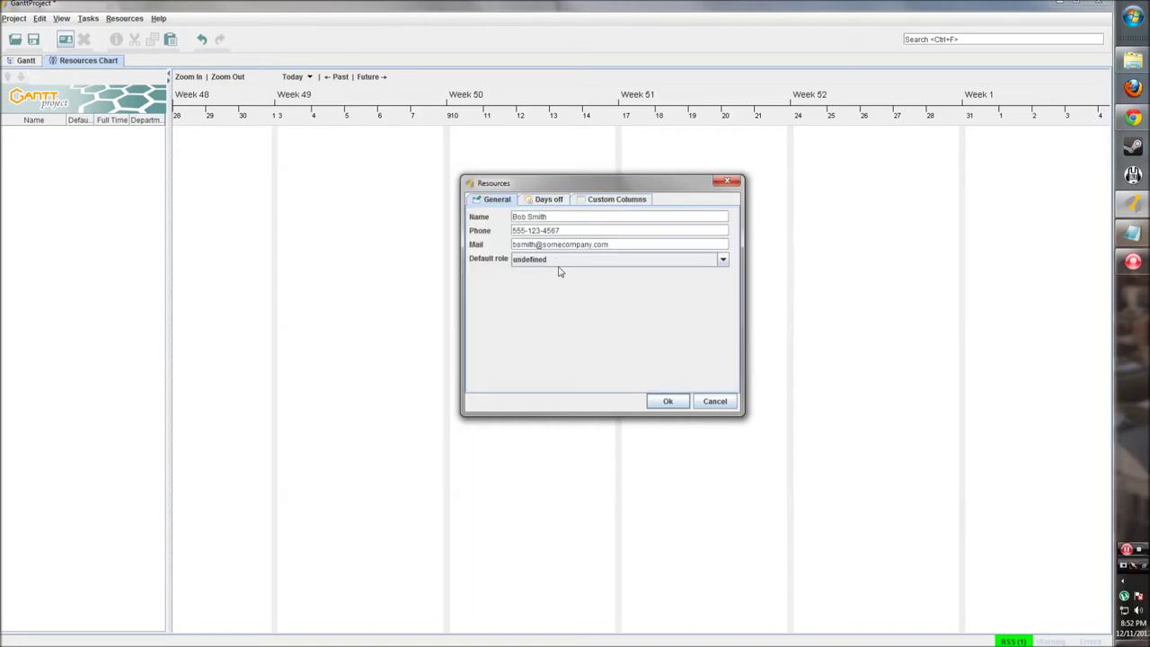
click(674, 403)
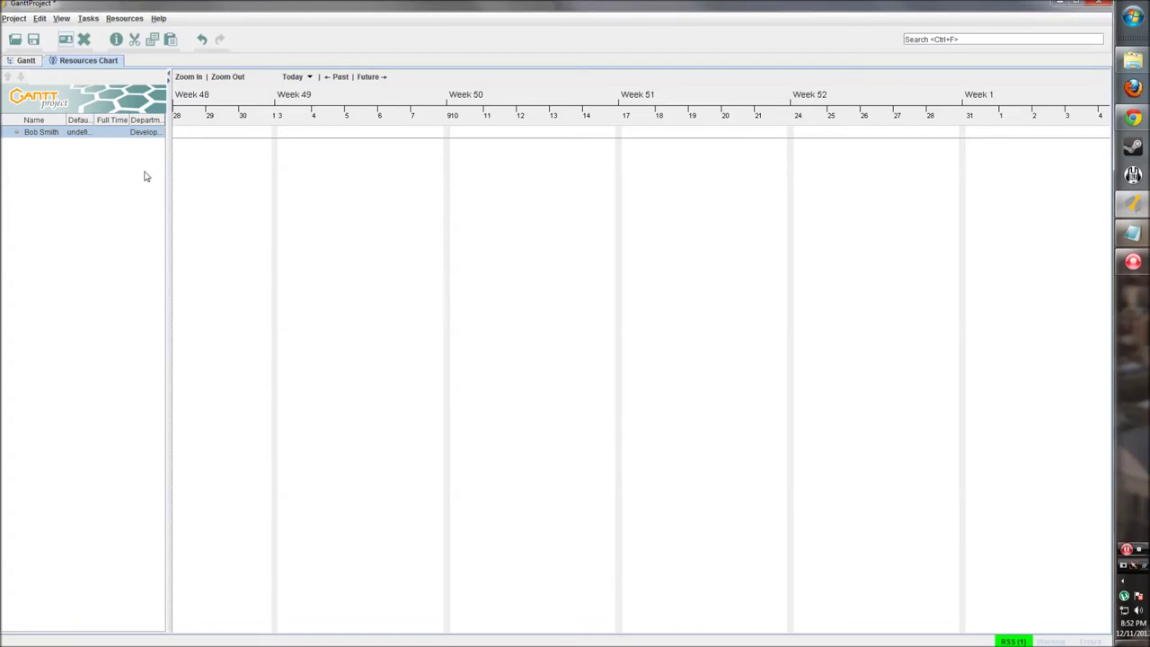
Widen the Default role column and enter 1 as the resource's Full Time value.
drag(169, 101, 243, 108)
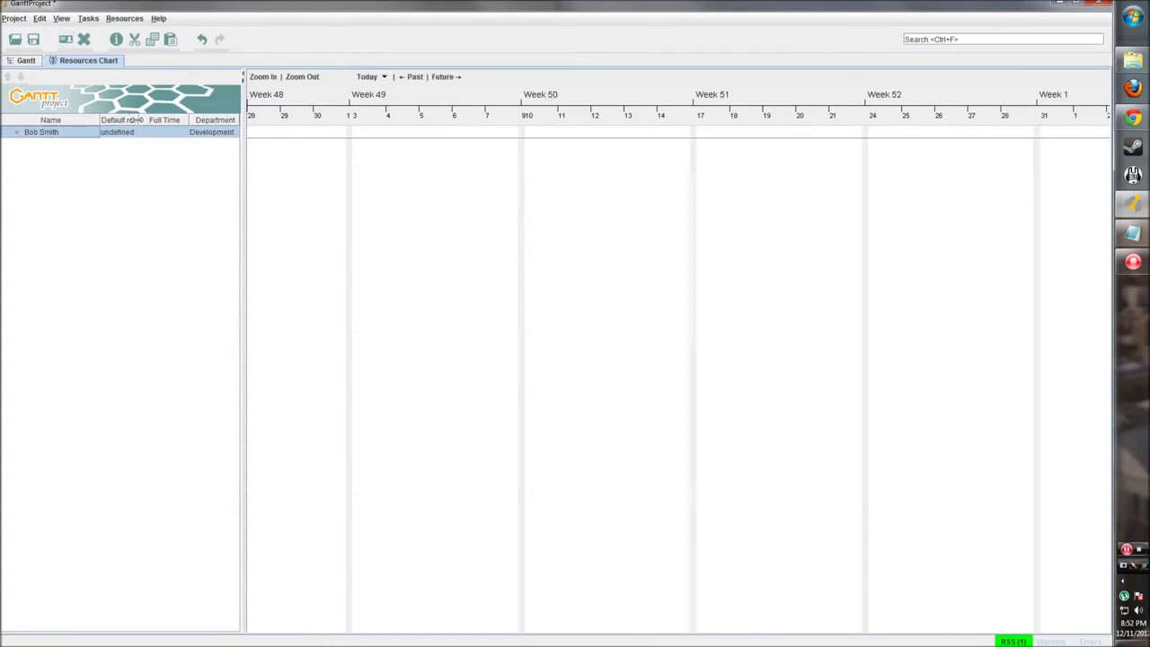
drag(138, 119, 148, 120)
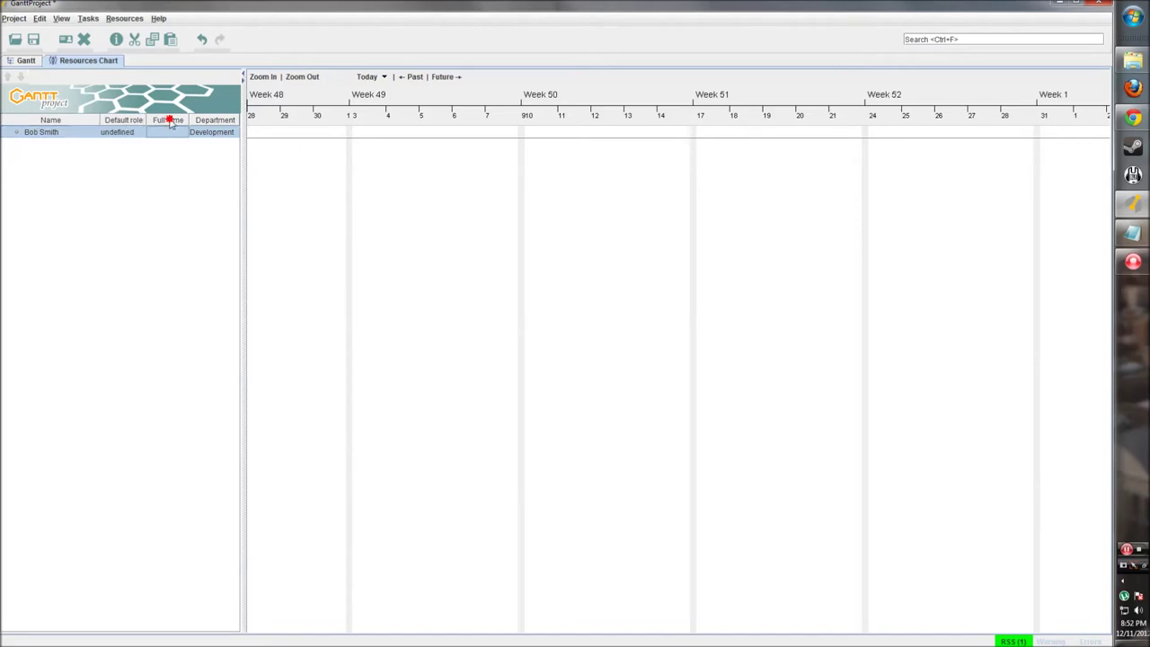
double_click(168, 132)
click(171, 127)
text(1)
key(Return)
drag(244, 157, 262, 158)
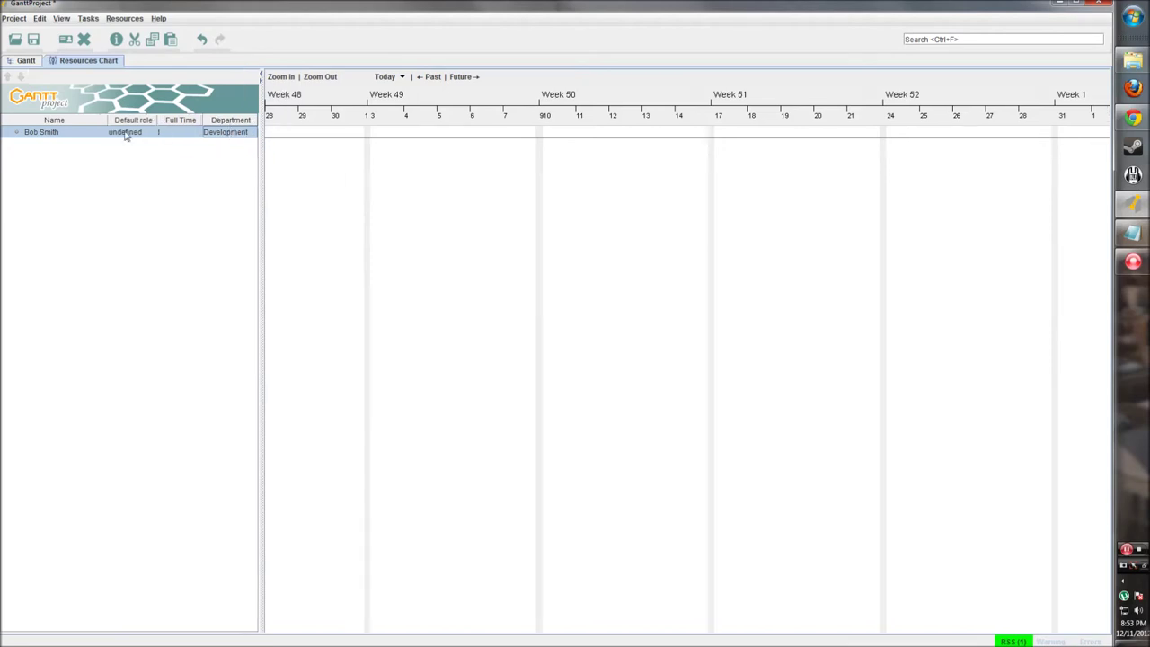
right_click(26, 136)
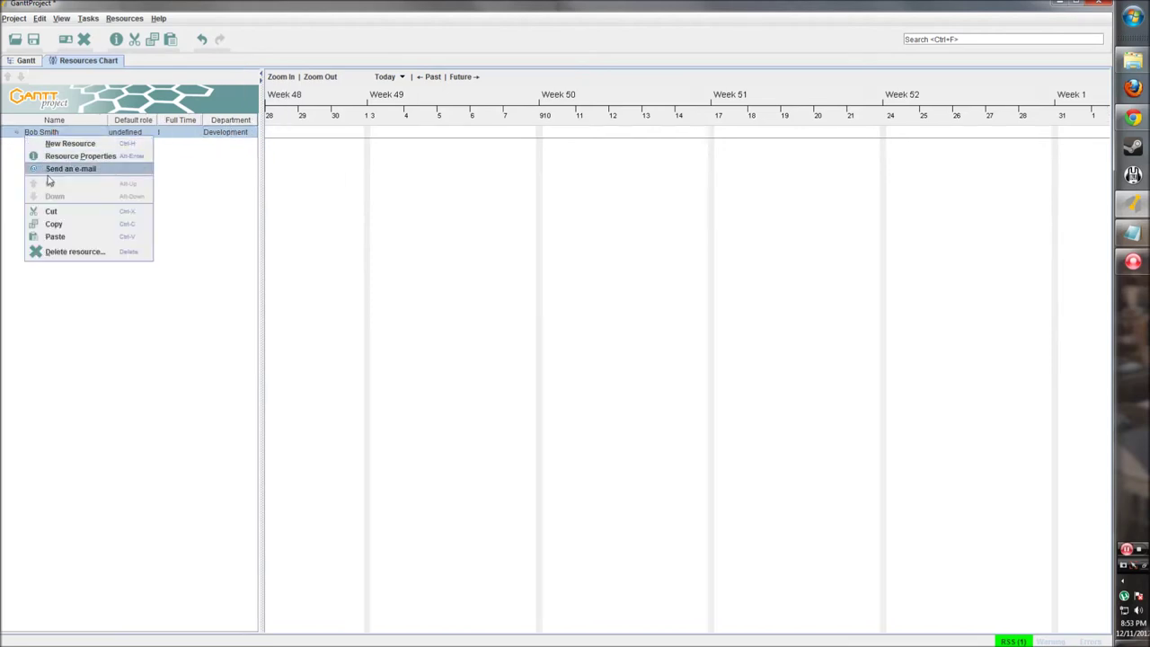
Dismiss the resource menu, toggle Gantt and Resources Chart views, and open the Project menu.
click(117, 306)
right_click(58, 133)
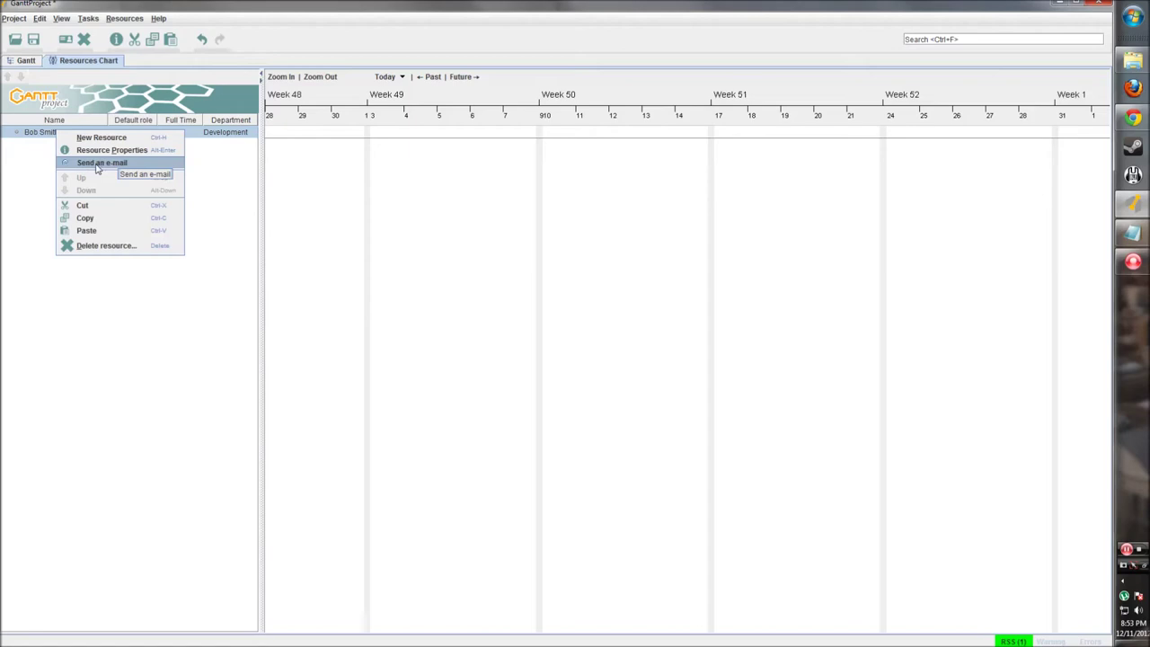
click(37, 149)
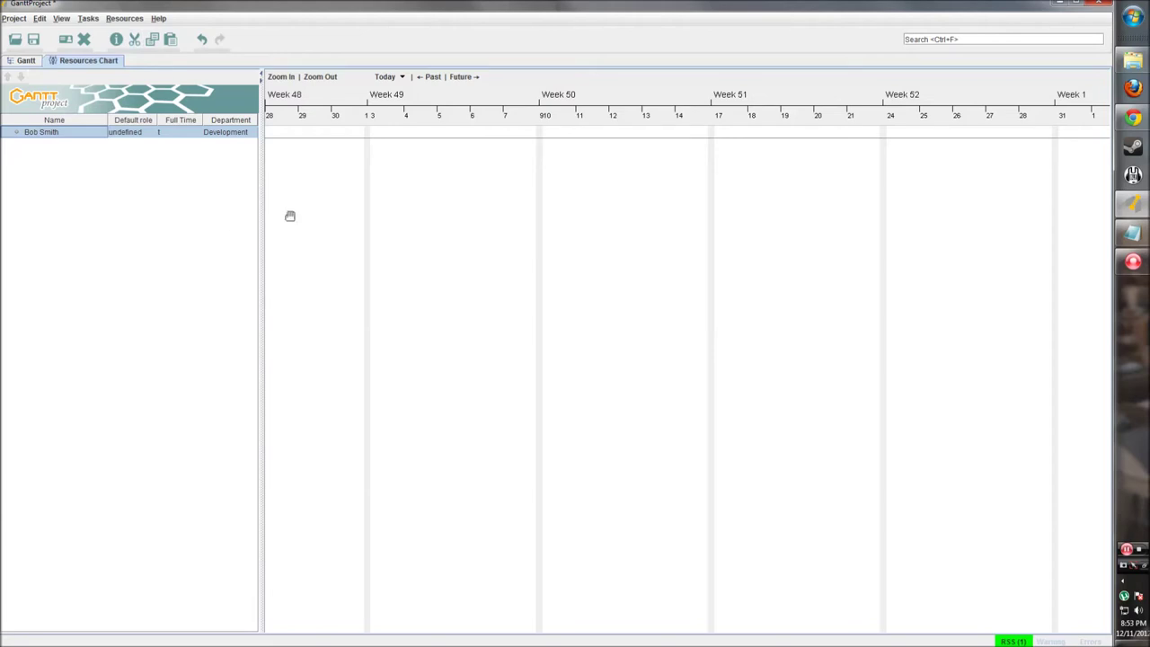
click(26, 60)
click(107, 62)
click(13, 18)
mouse_move(40, 18)
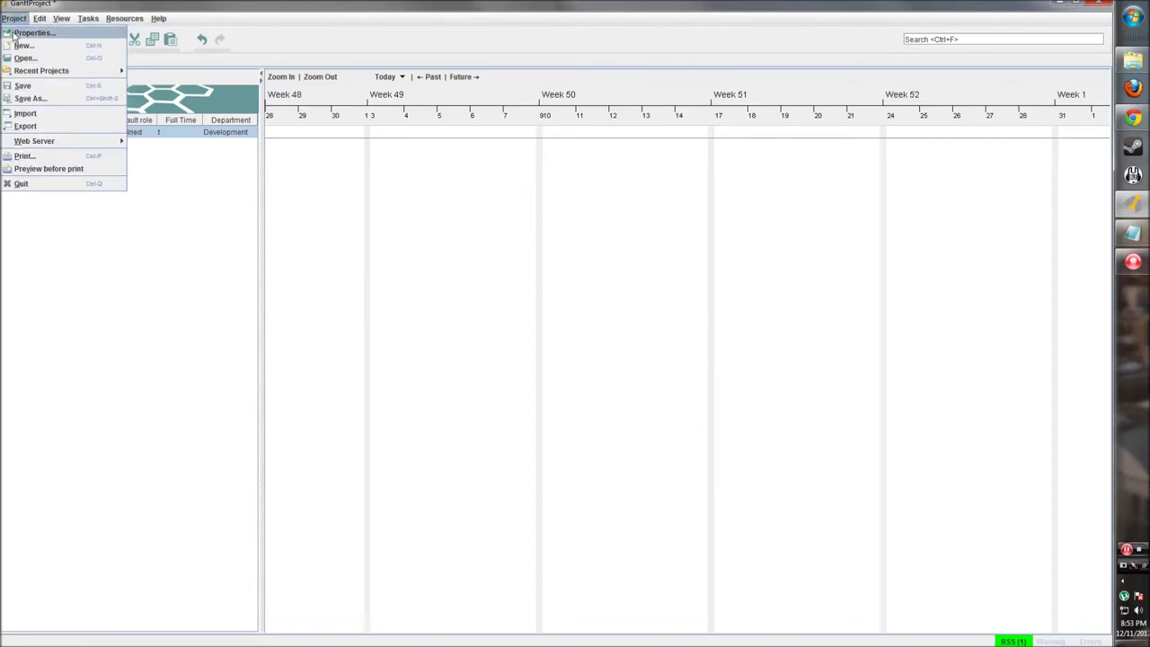
mouse_move(23, 45)
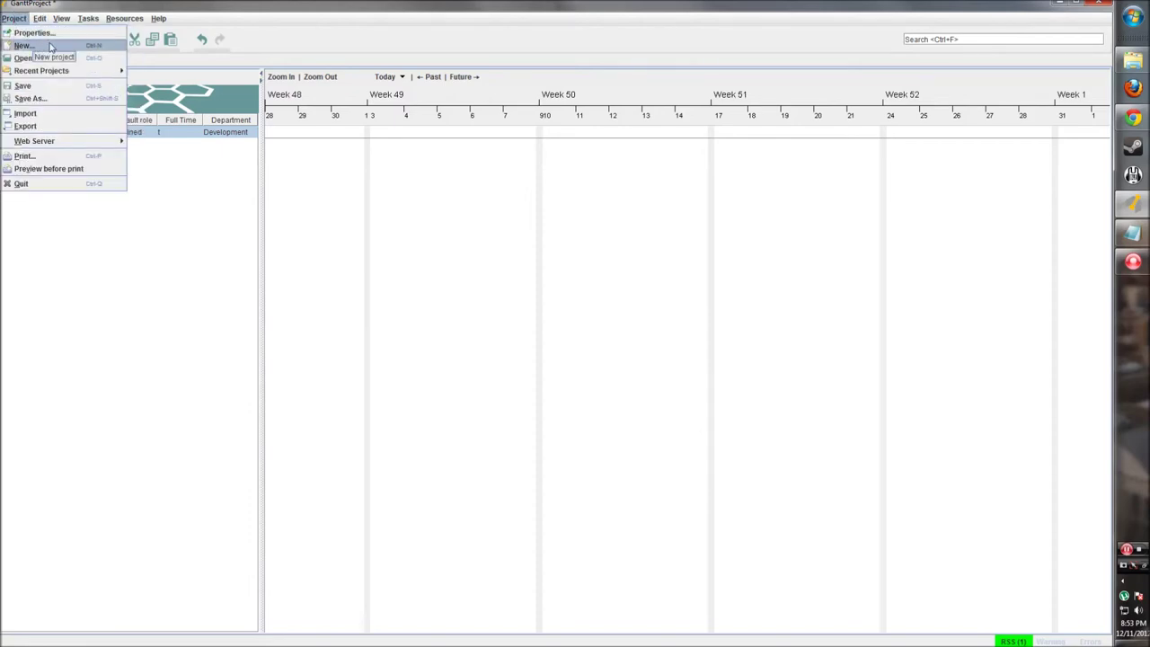
Start an unsaved new project named 'Tutorial Project for Somecompany' with a tutorial description.
click(47, 45)
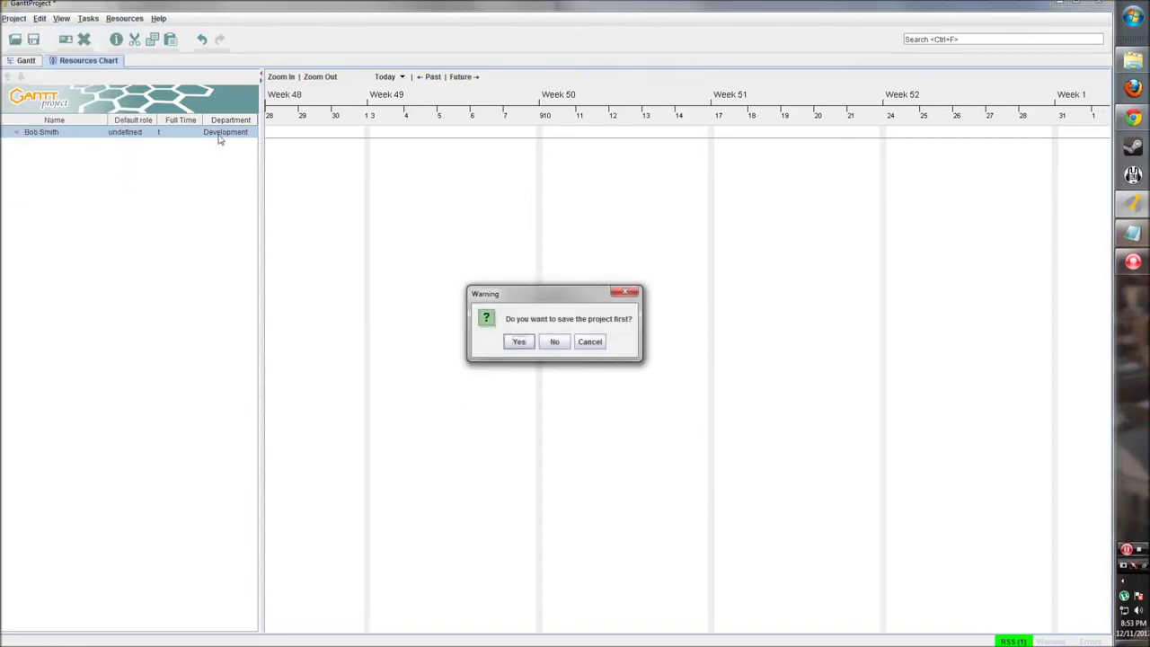
click(554, 341)
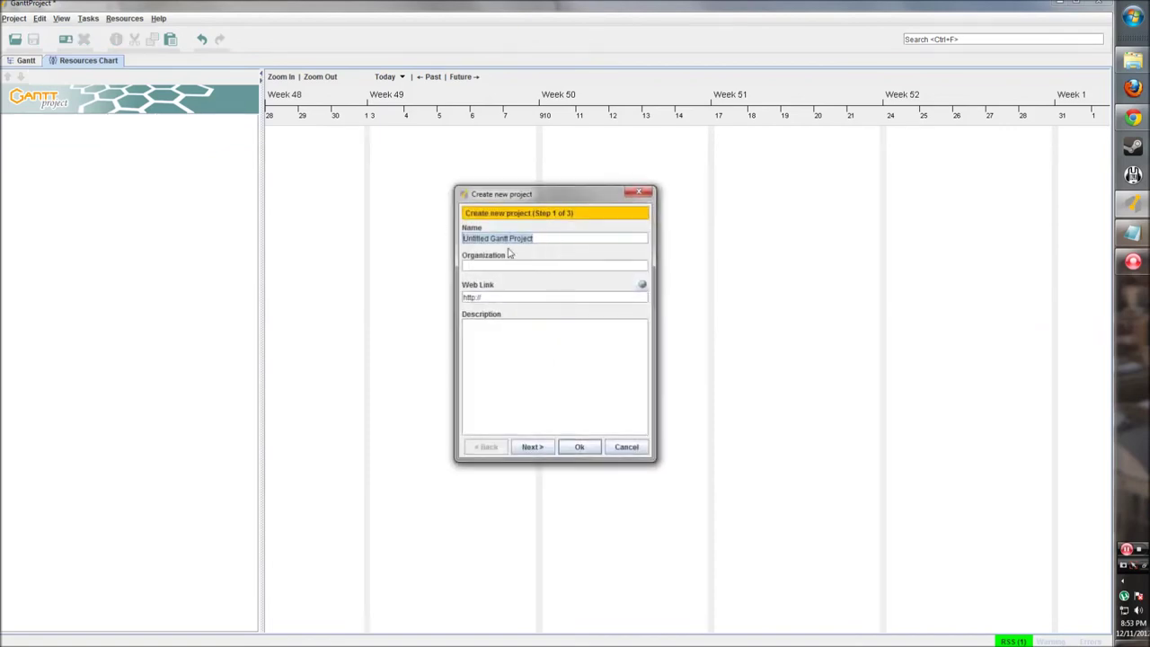
click(568, 239)
drag(559, 238, 450, 240)
text(Tu)
text(company)
click(585, 295)
double_click(486, 297)
drag(504, 296, 461, 296)
click(493, 297)
text(This is a tutorial project.)
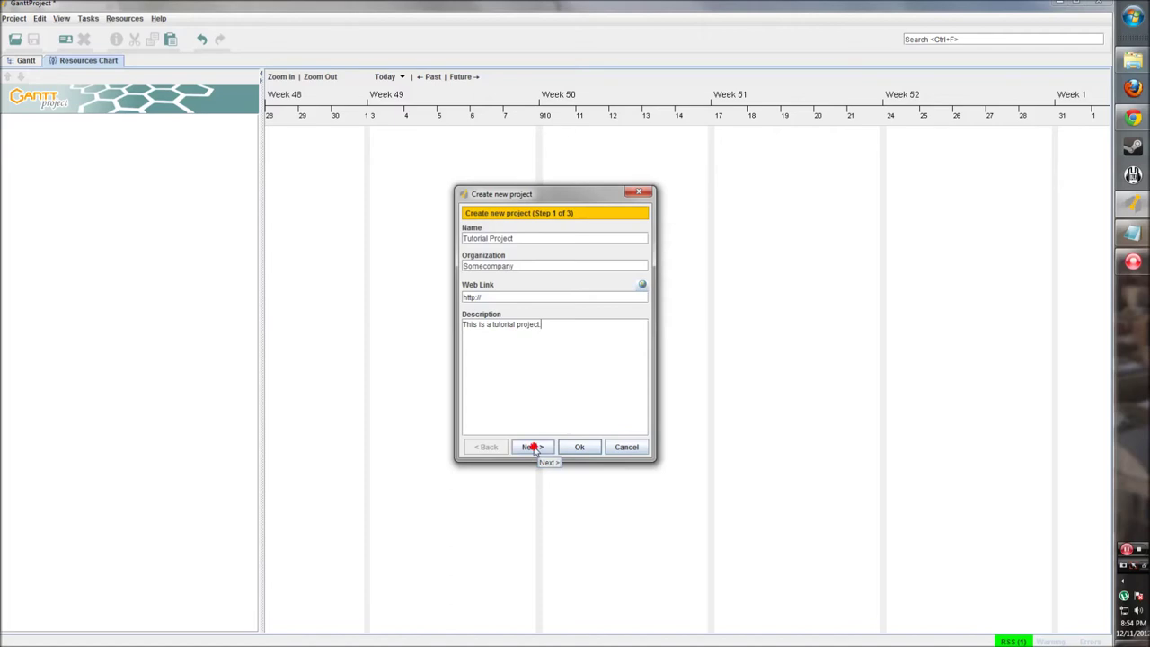
click(533, 448)
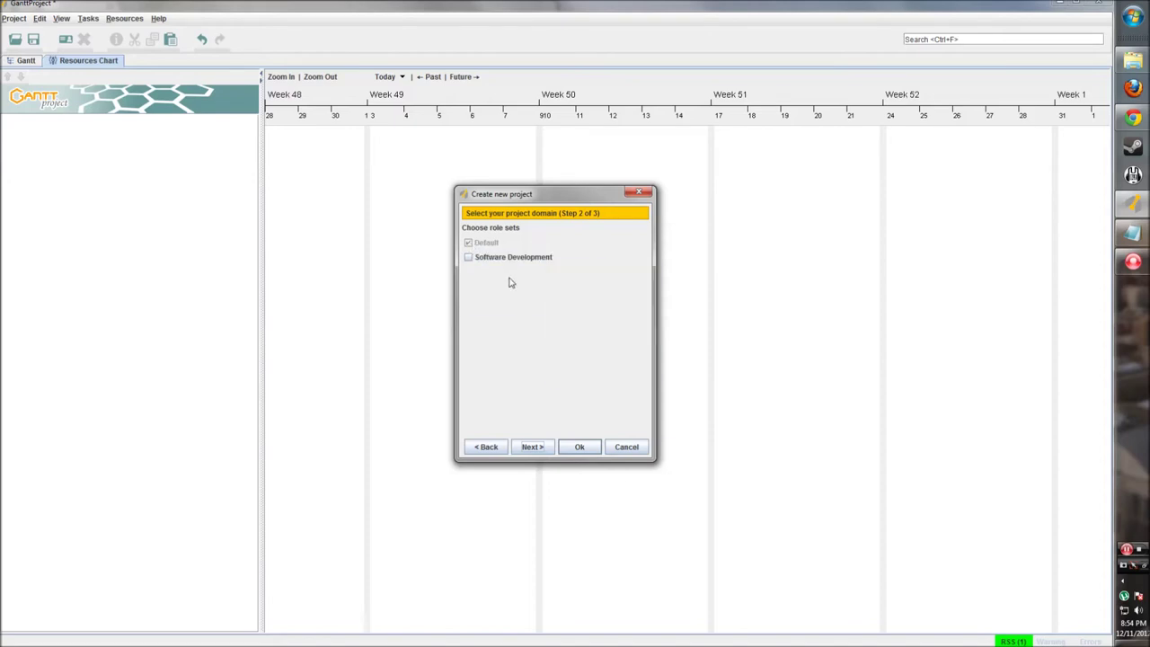
Choose Software Development roles, United States holidays, and no weekend tasks, then create the project.
click(468, 258)
click(538, 450)
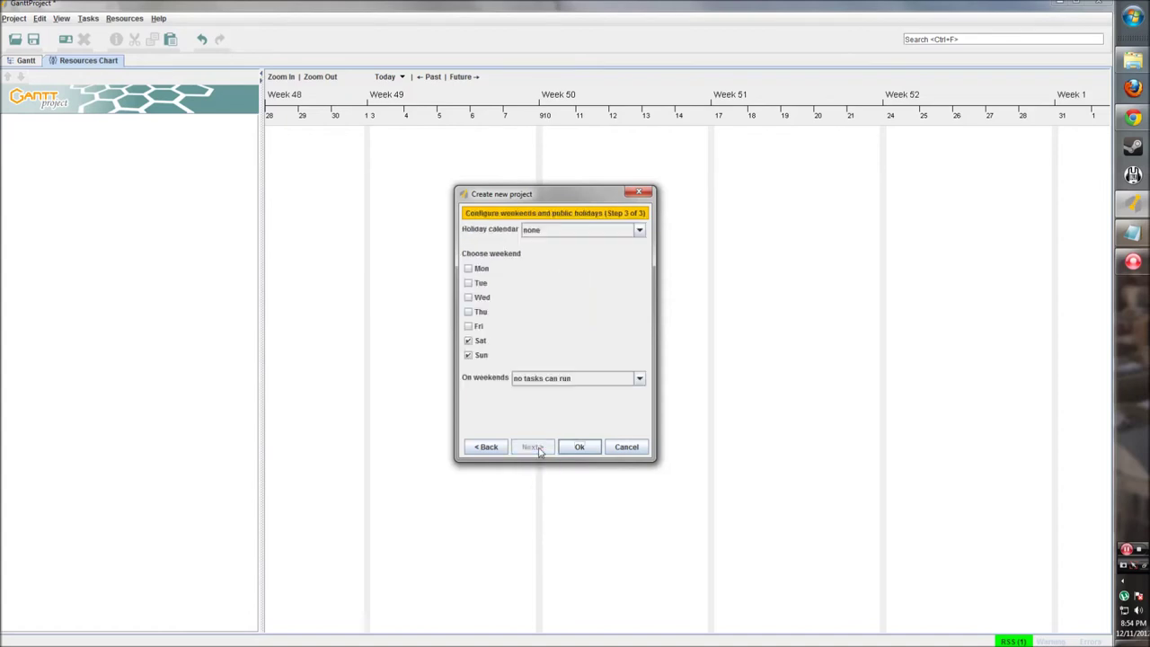
click(584, 231)
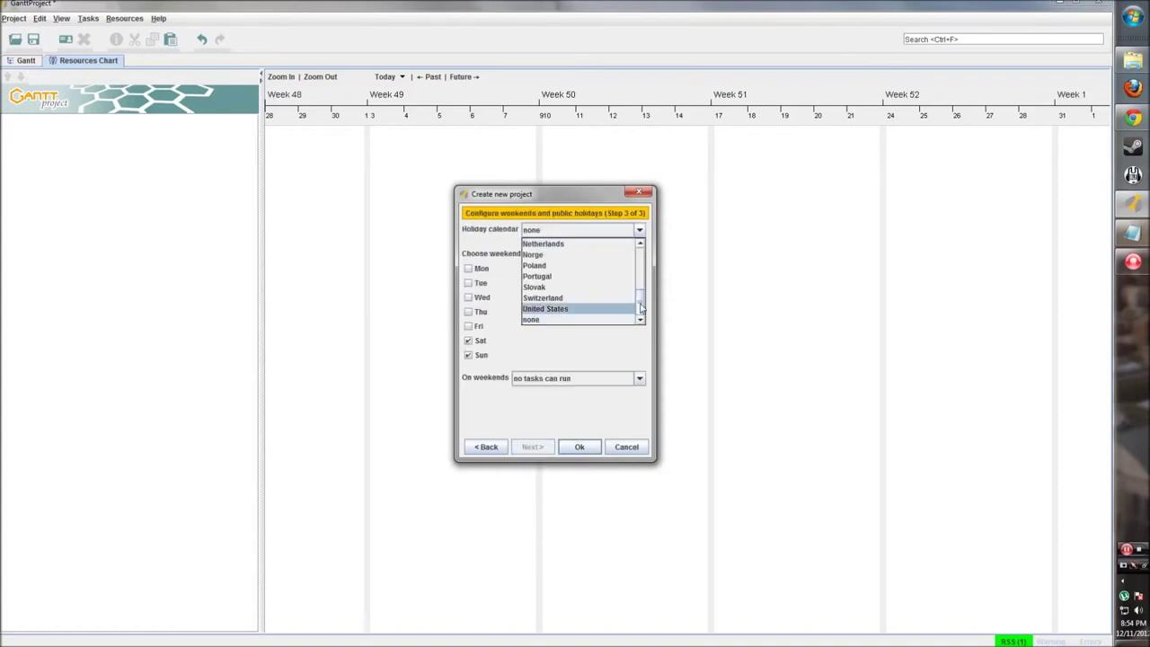
drag(640, 305, 644, 252)
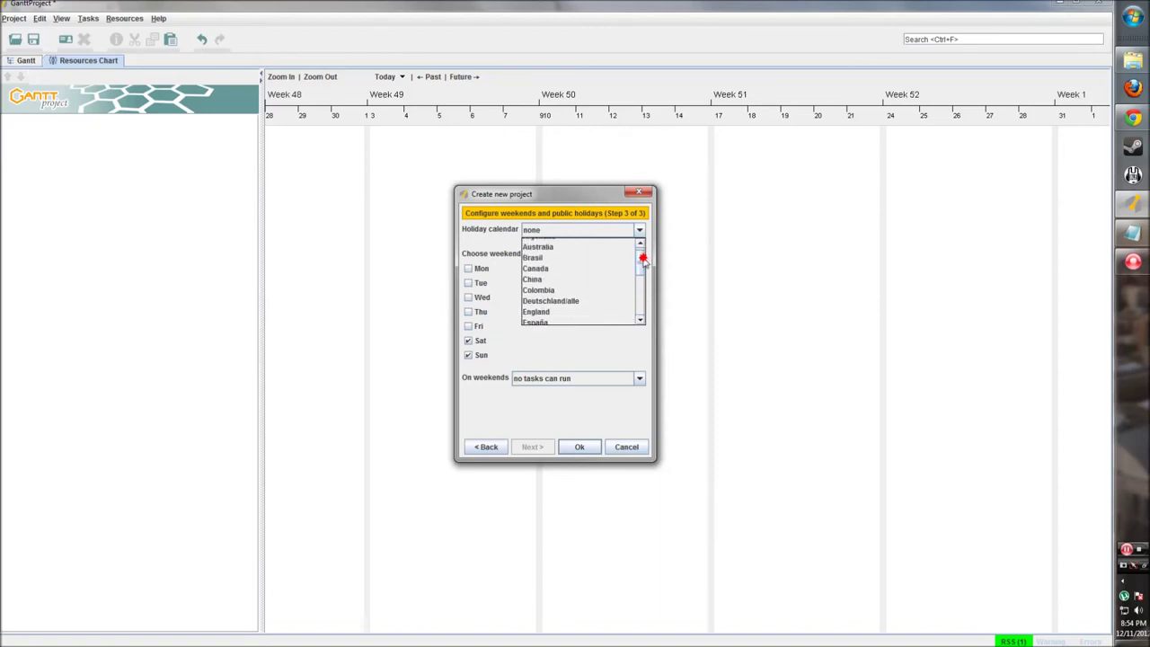
drag(643, 250, 637, 310)
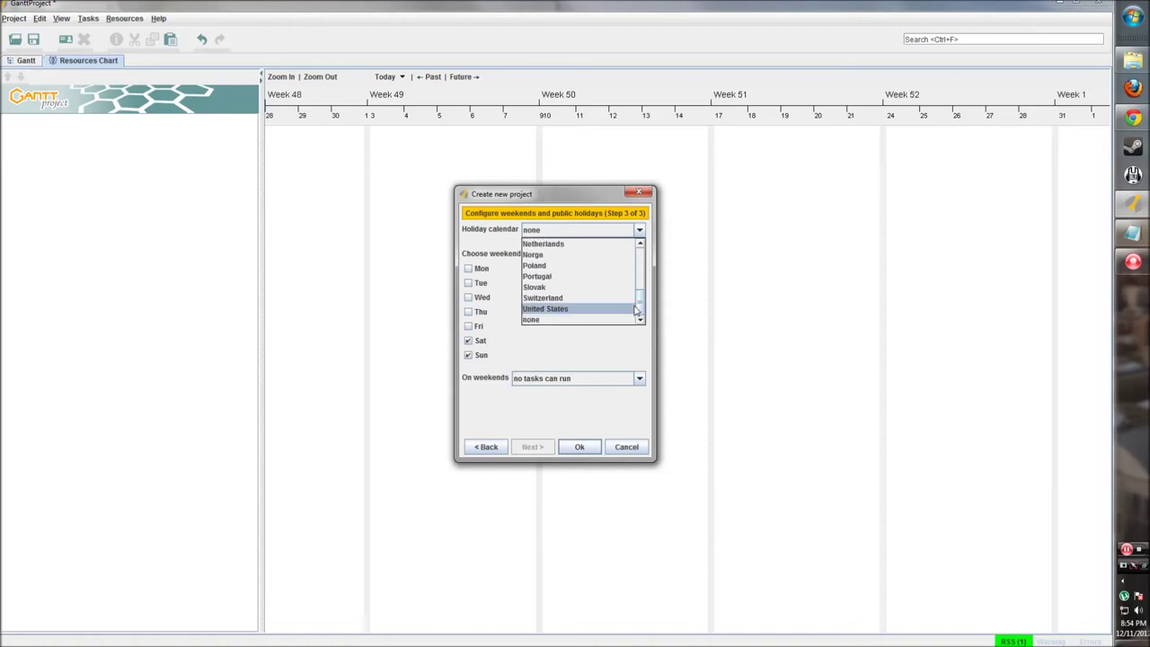
click(552, 313)
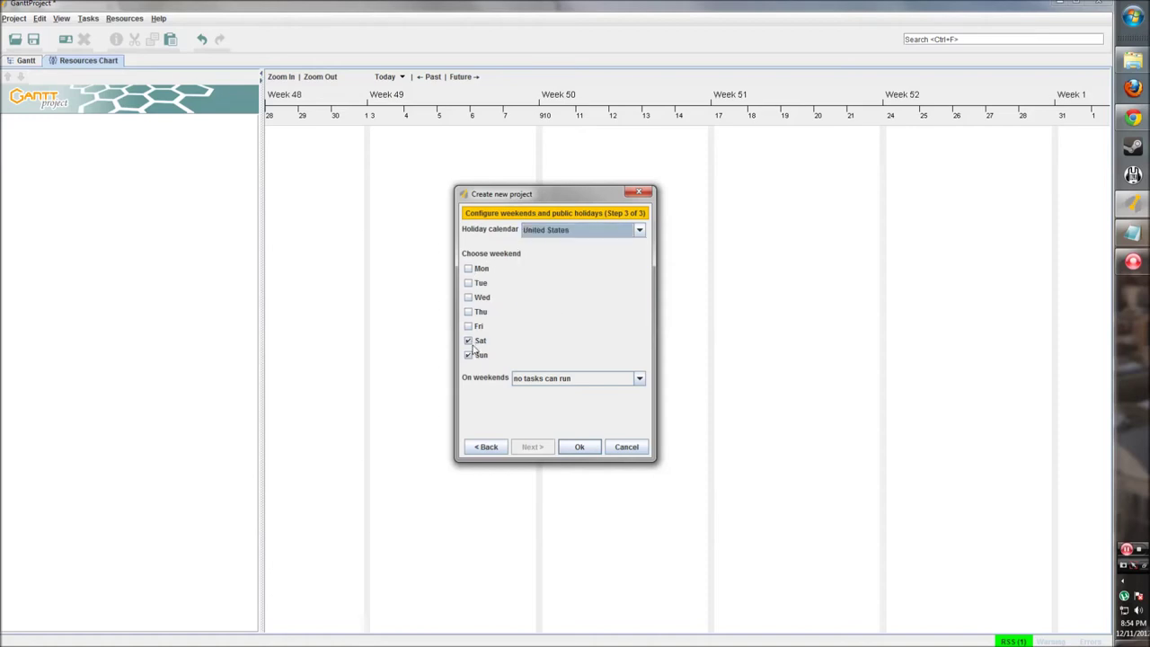
click(636, 378)
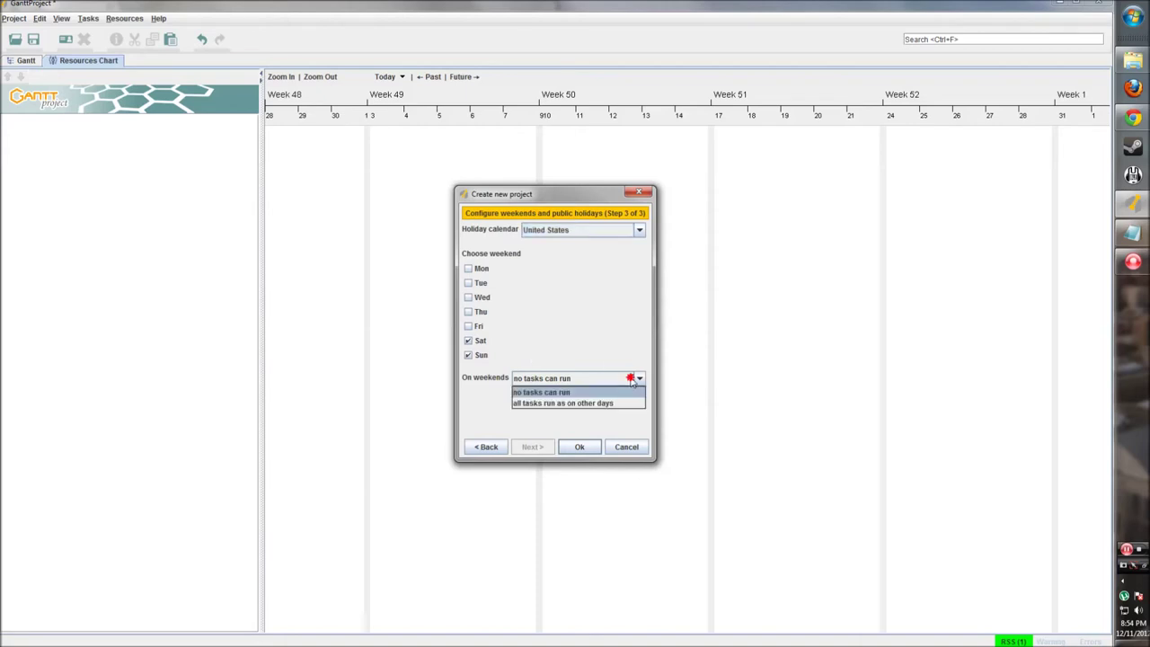
click(567, 392)
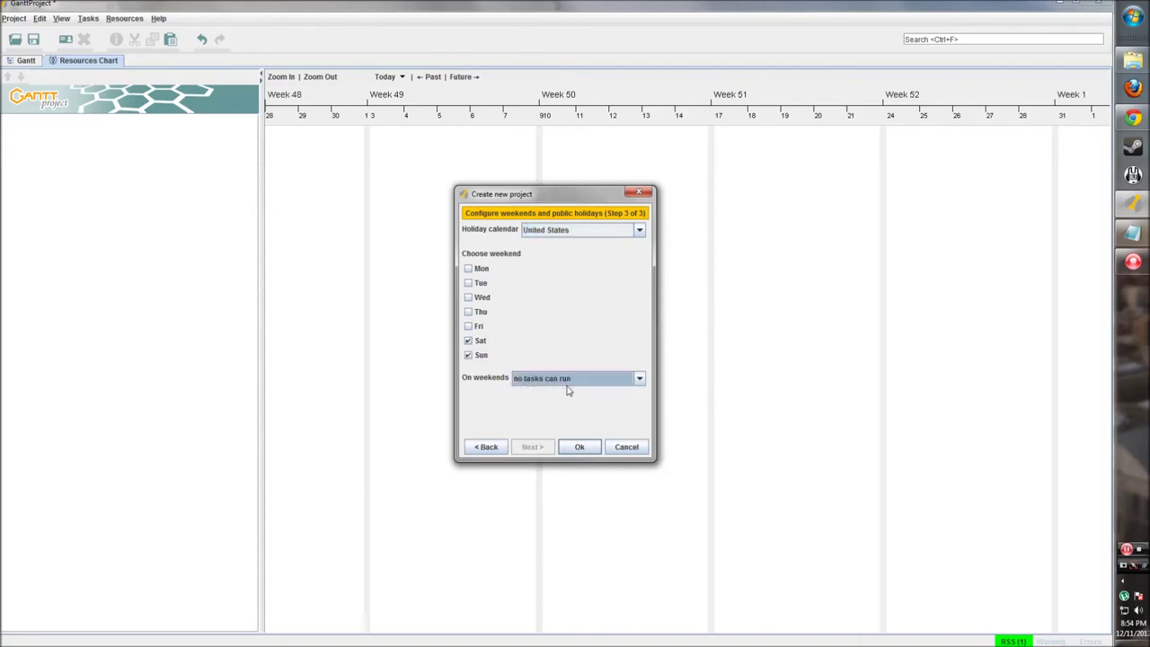
click(578, 448)
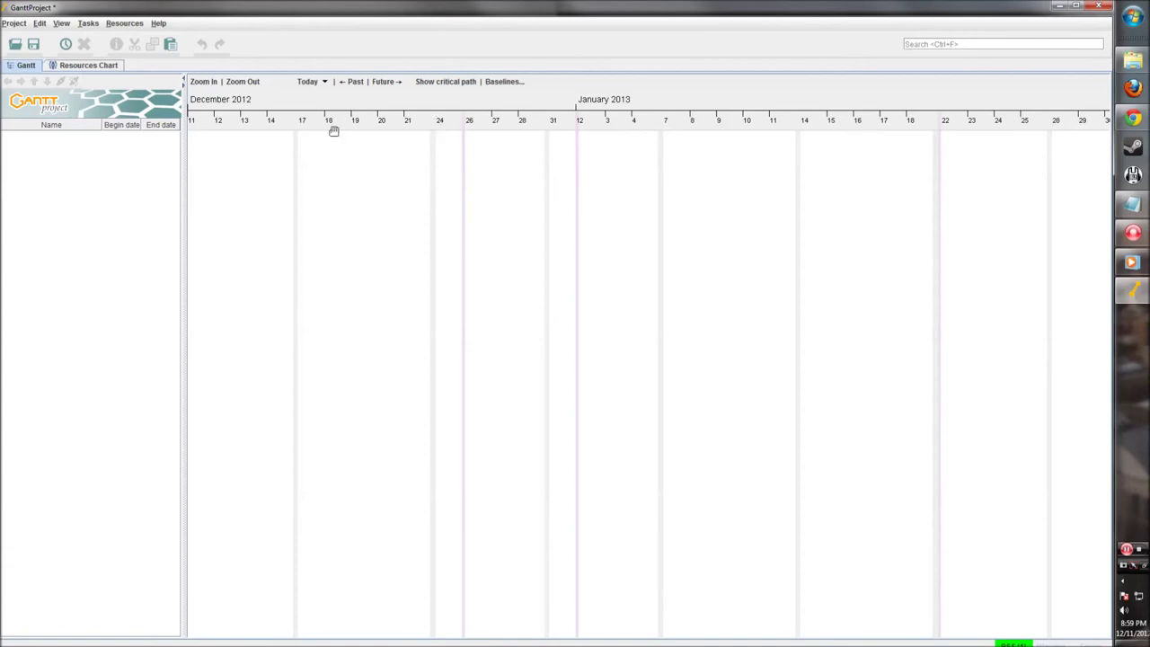
Maximize the window and add tasks 'Design the page' and 'Code html for page'.
click(1075, 7)
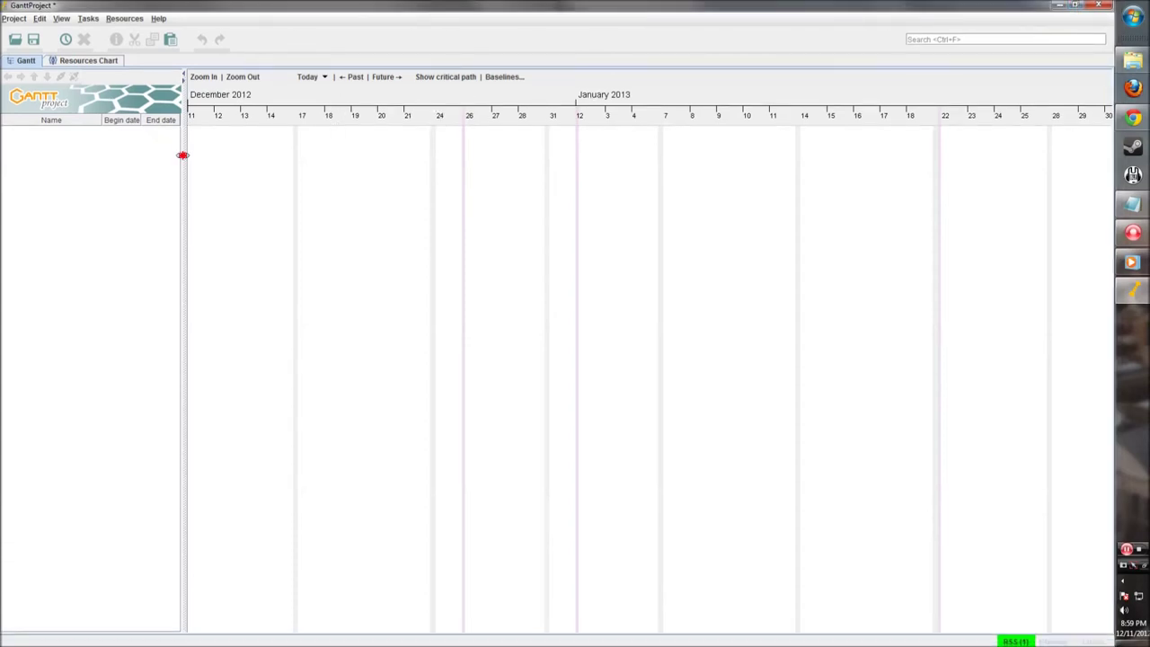
drag(182, 155, 177, 155)
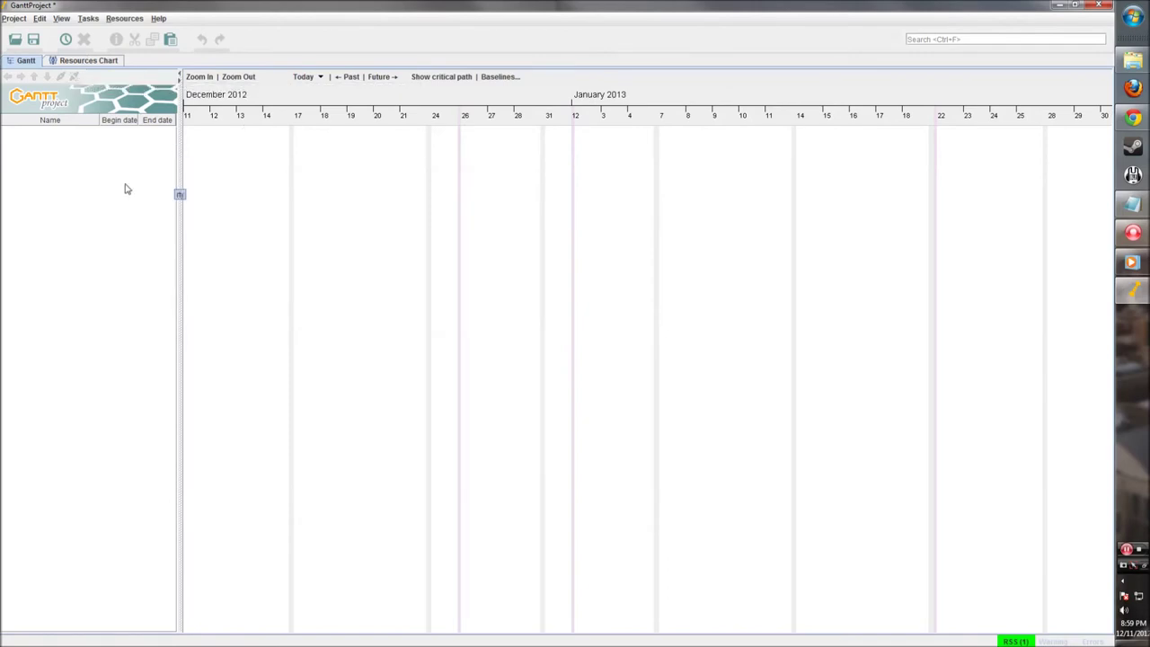
click(66, 42)
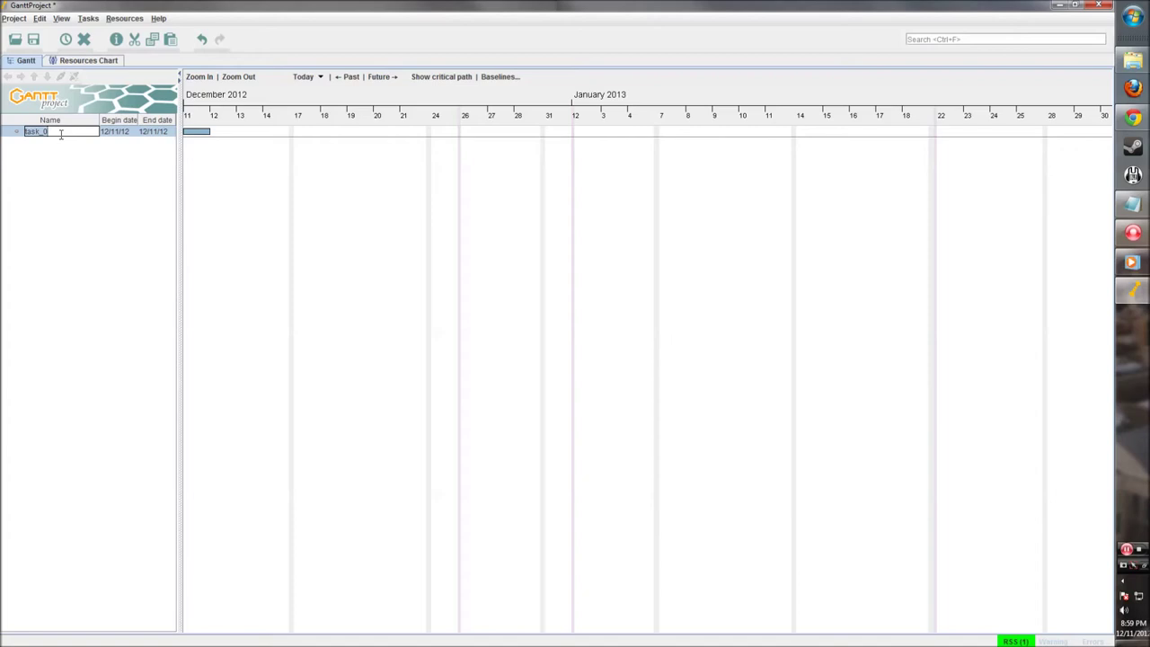
text(Design the page)
right_click(64, 165)
click(93, 172)
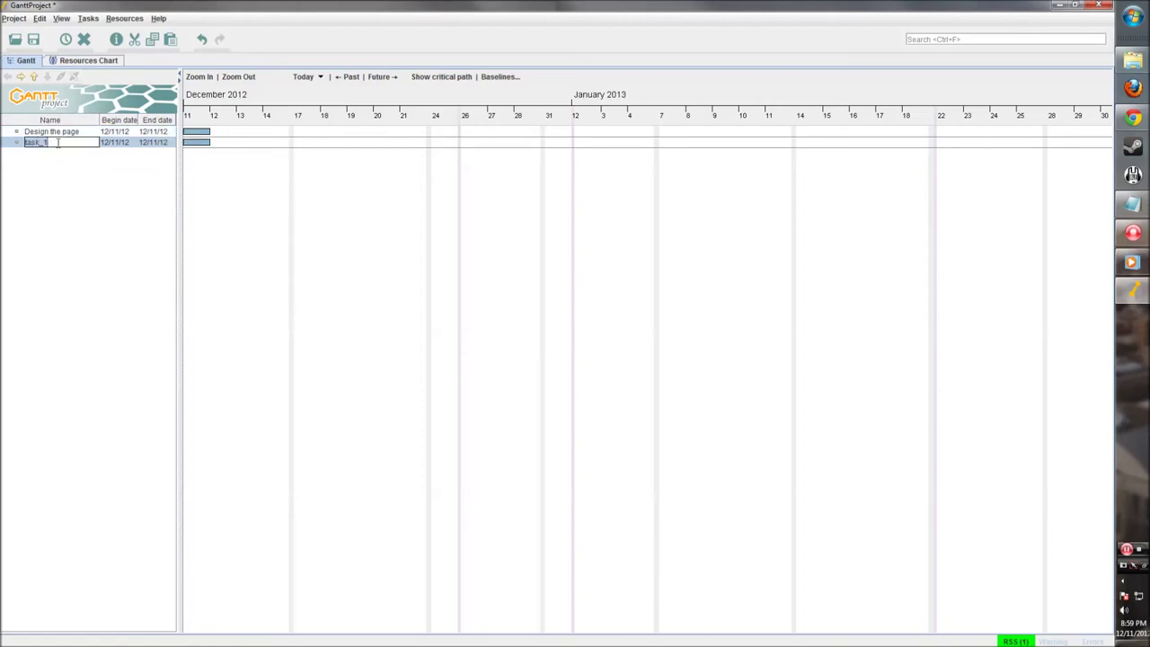
text(Code)
text( html )
text(for page)
Add tasks 'Code javascriptr page' and 'Release the page' below them.
right_click(83, 171)
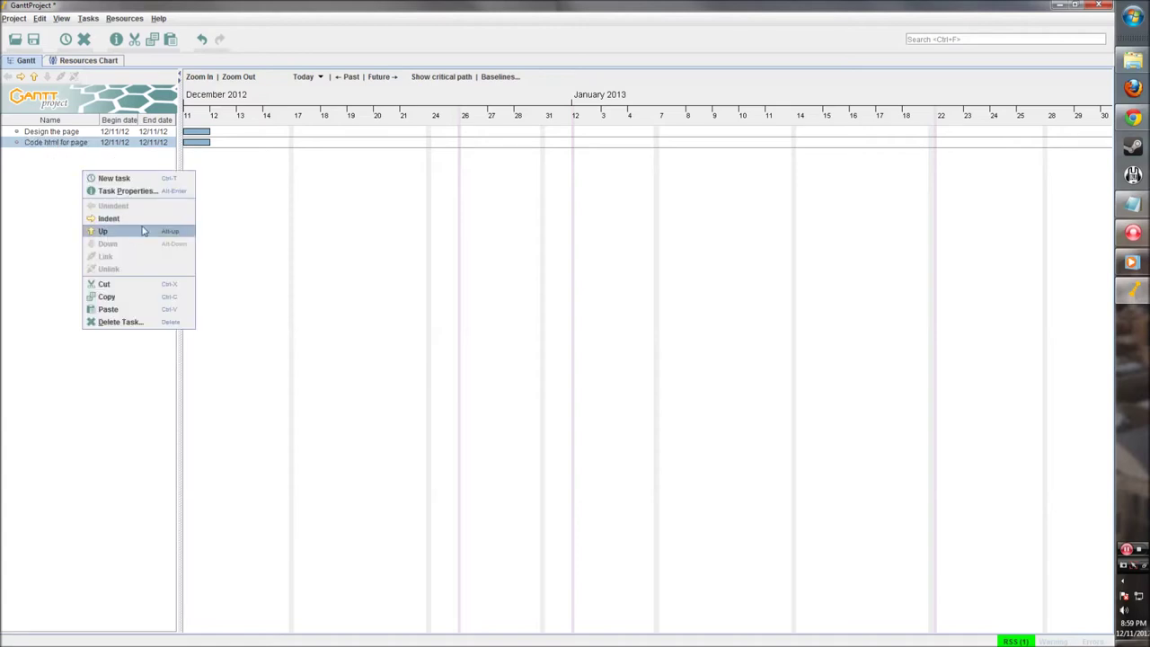
click(114, 178)
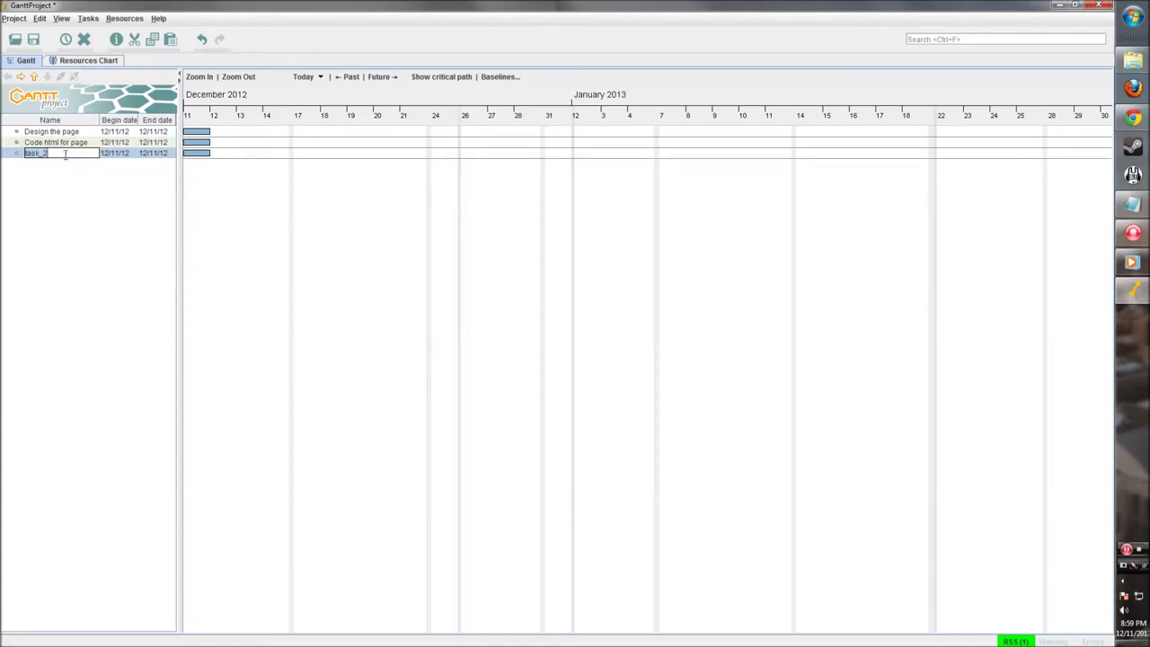
text(Code)
text( java)
text(script fo)
text(r page)
key(Return)
right_click(61, 174)
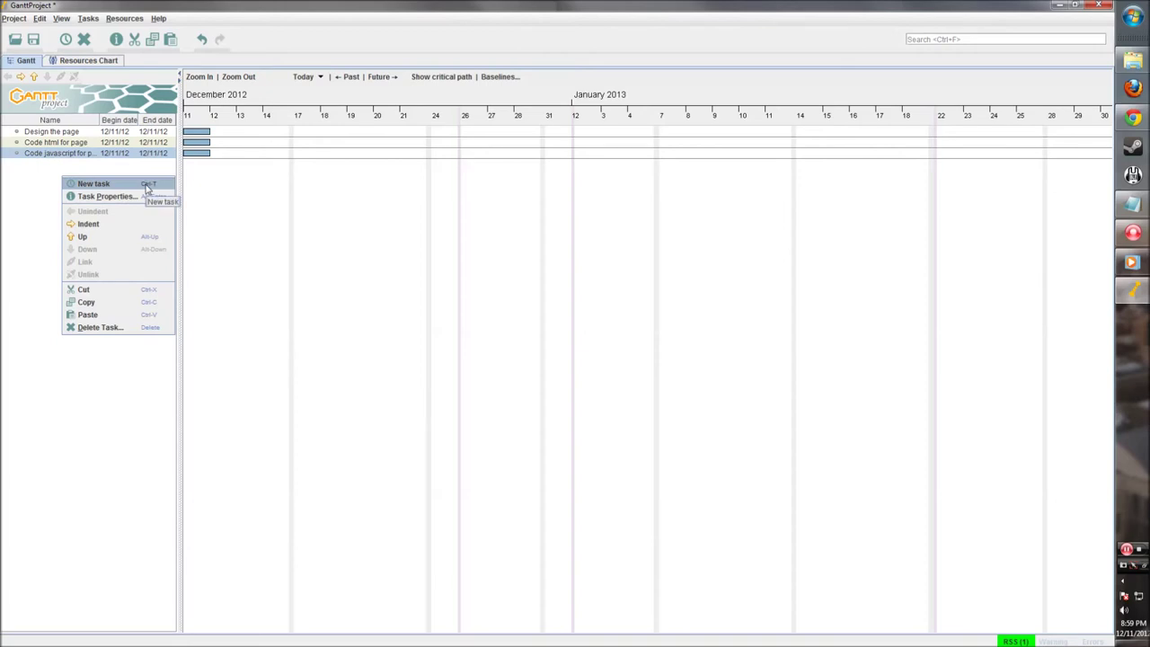
click(106, 187)
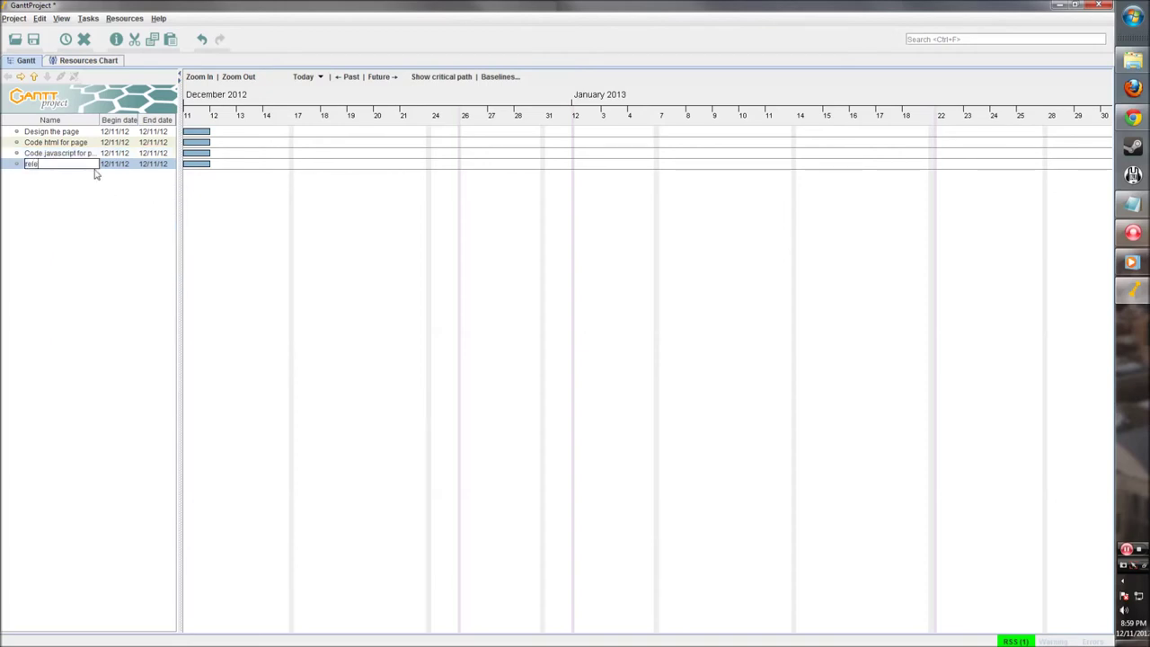
text(Releas)
text(e the page)
key(Return)
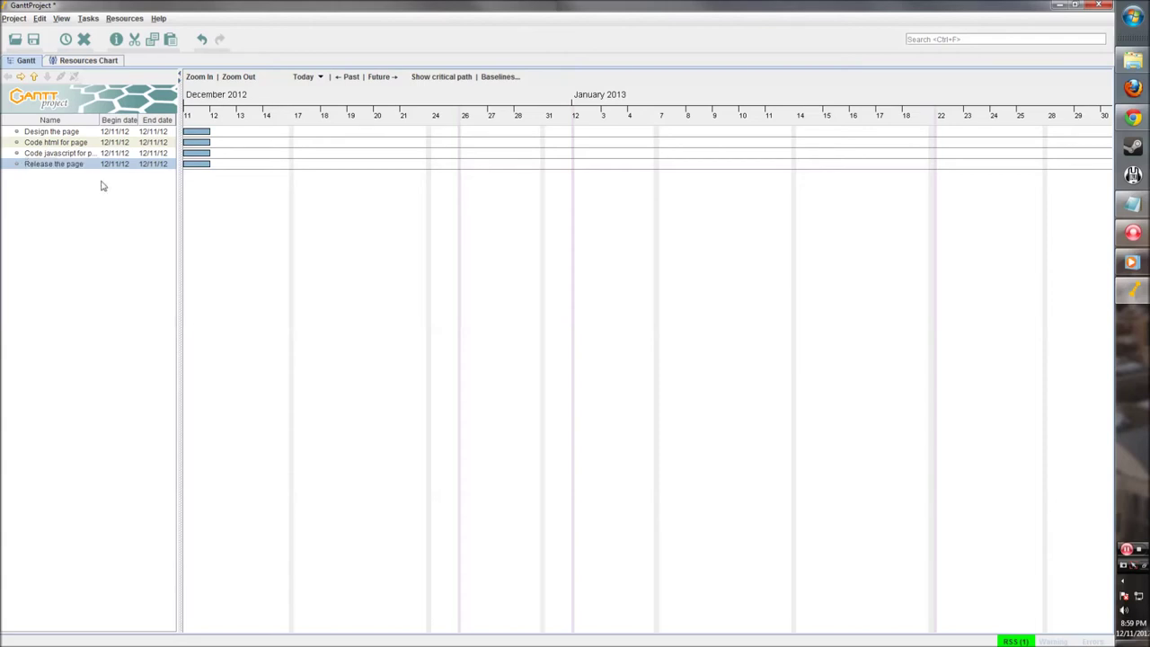
Drag the Design the page bar so it ends on December 14.
drag(178, 134, 187, 133)
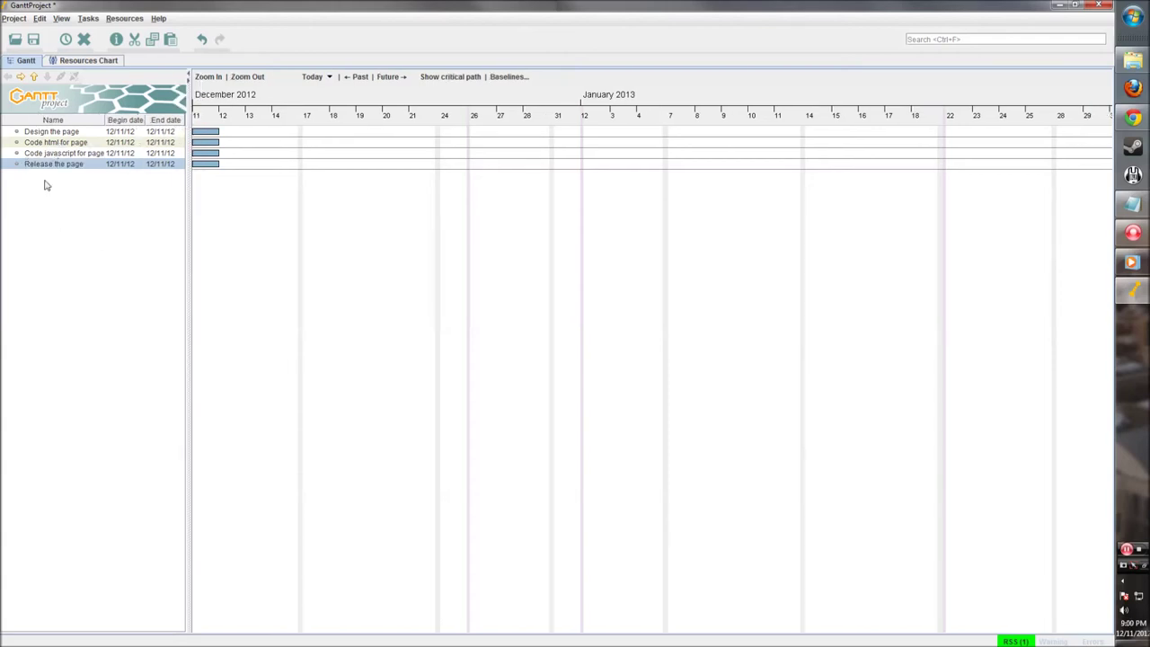
right_click(351, 197)
click(331, 199)
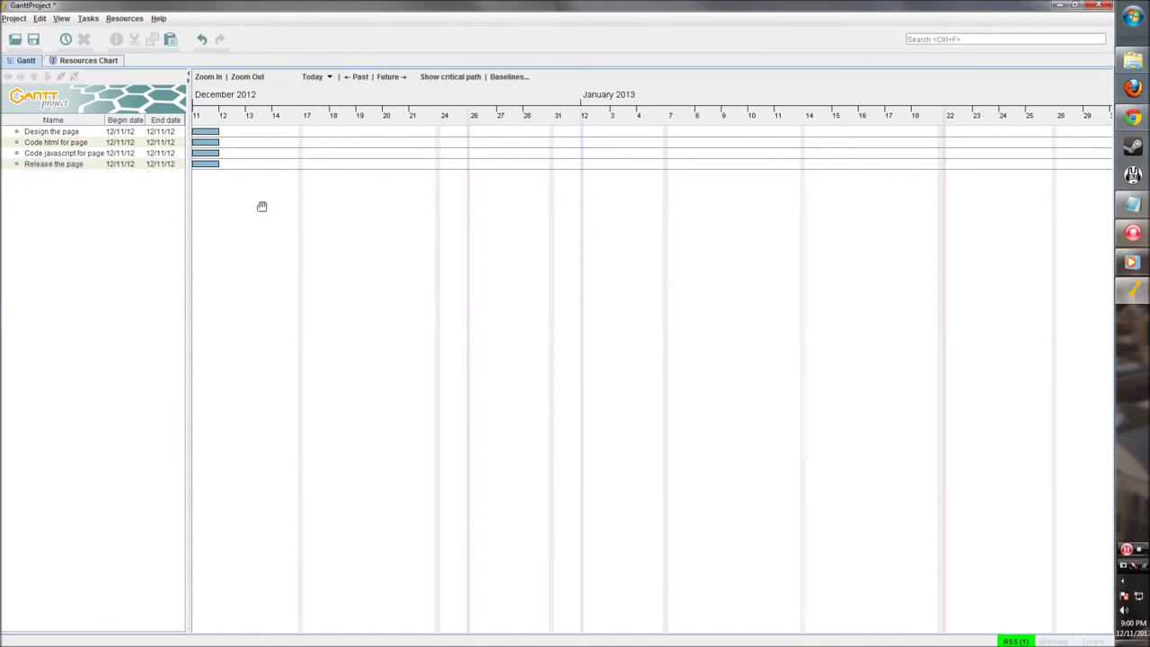
mouse_move(261, 205)
mouse_down()
mouse_move(360, 213)
mouse_move(410, 197)
mouse_up()
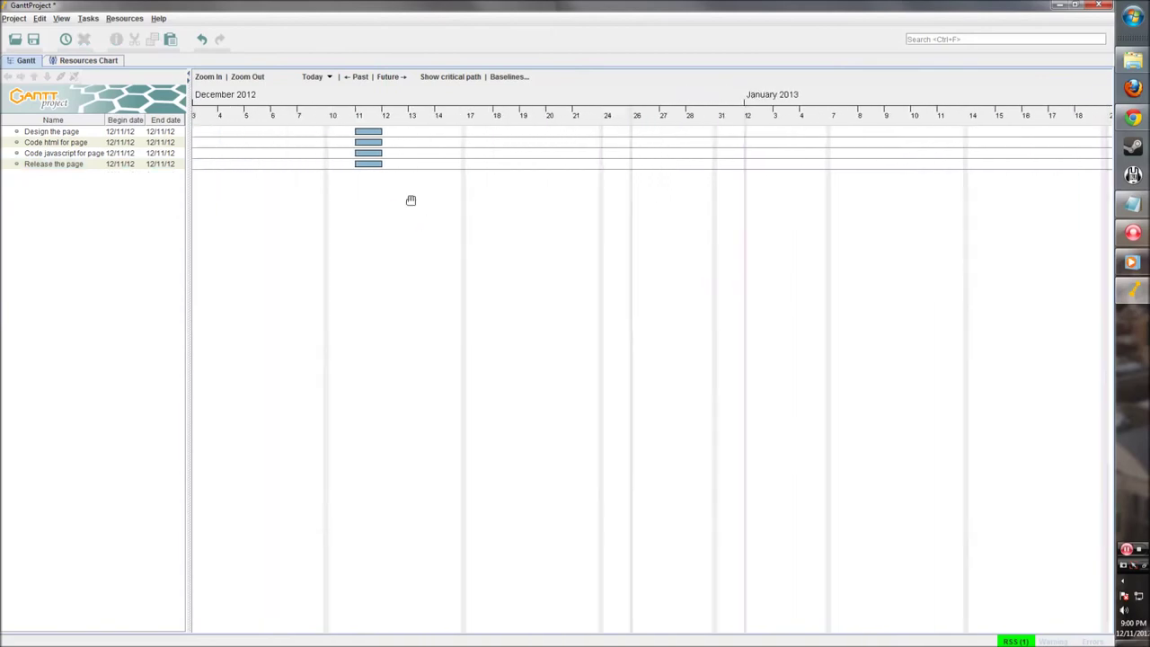
click(375, 134)
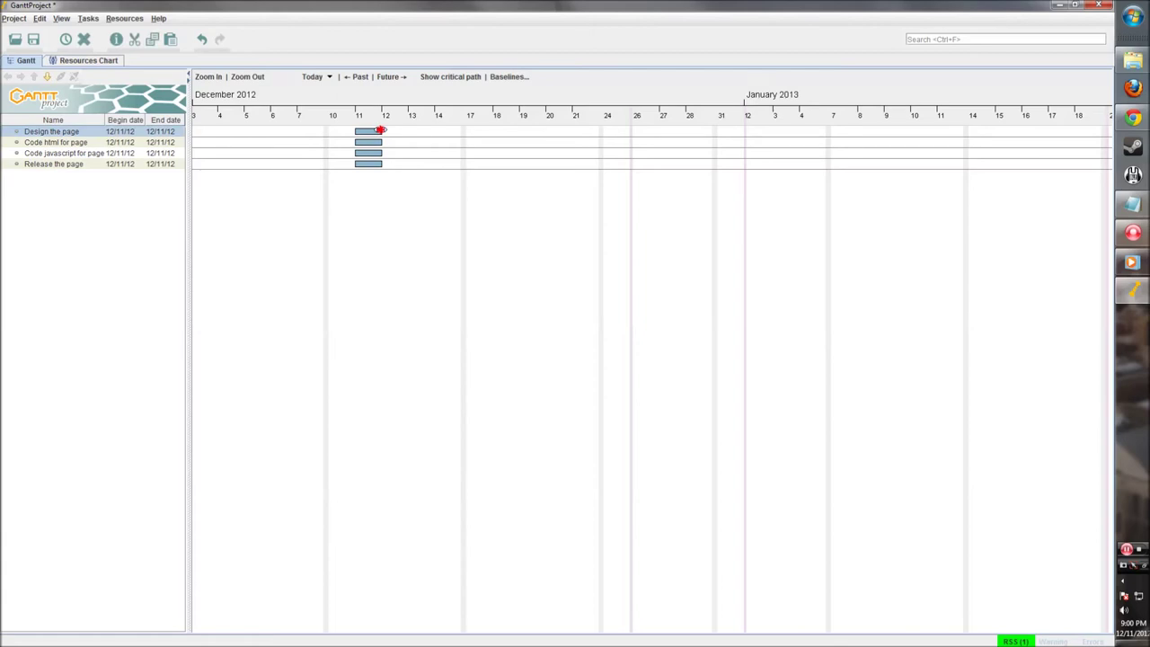
mouse_move(381, 130)
mouse_down()
mouse_move(503, 133)
mouse_move(463, 134)
mouse_up()
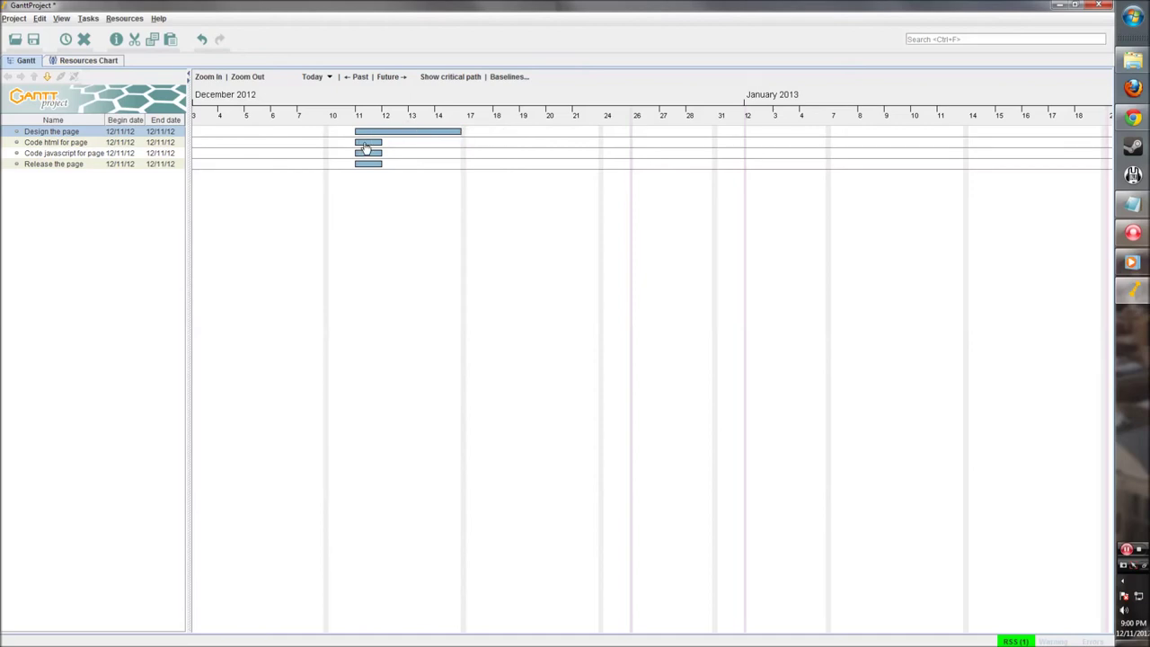
Give Design the page an Earliest begin constraint of December 12, 2012.
right_click(387, 133)
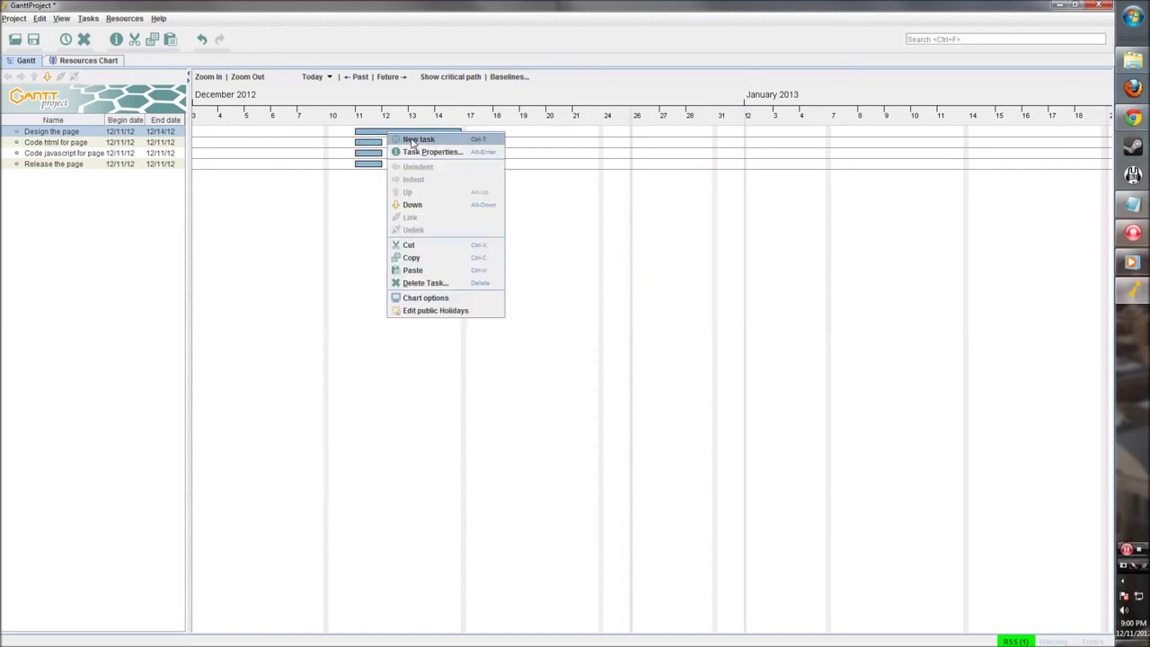
click(416, 153)
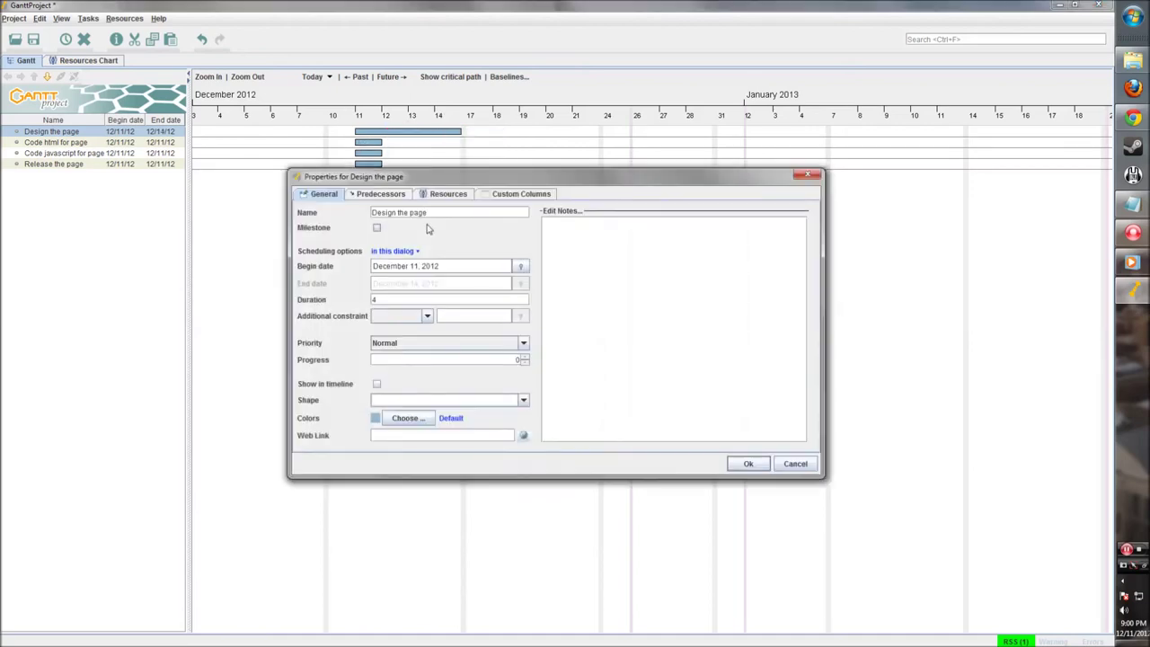
click(393, 323)
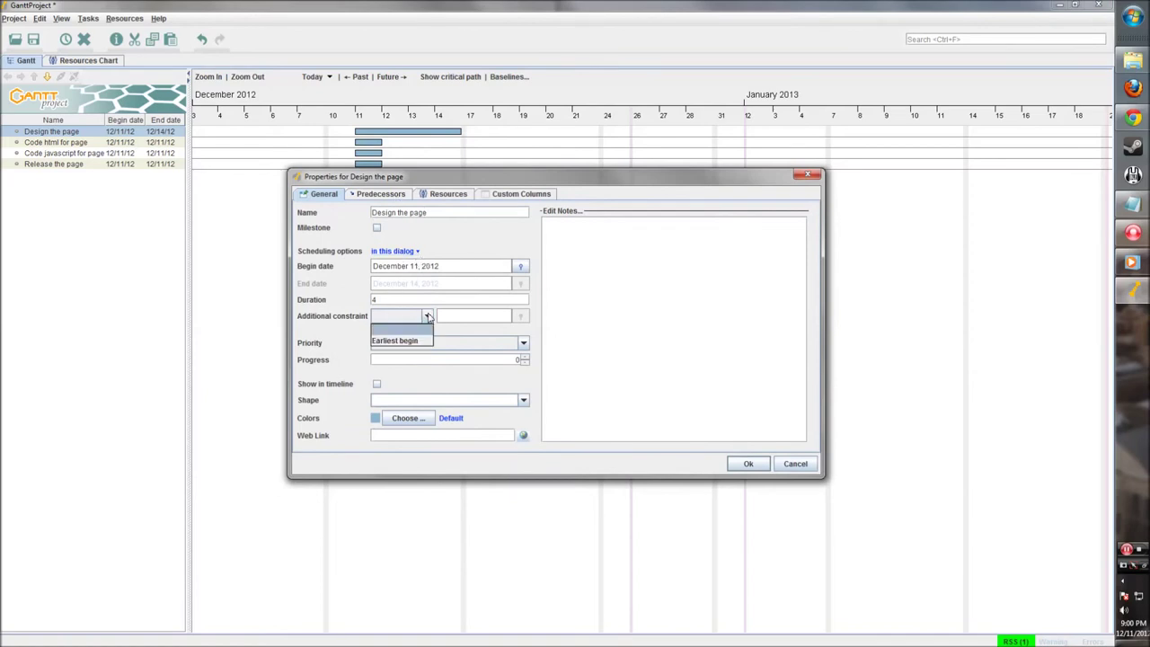
click(416, 341)
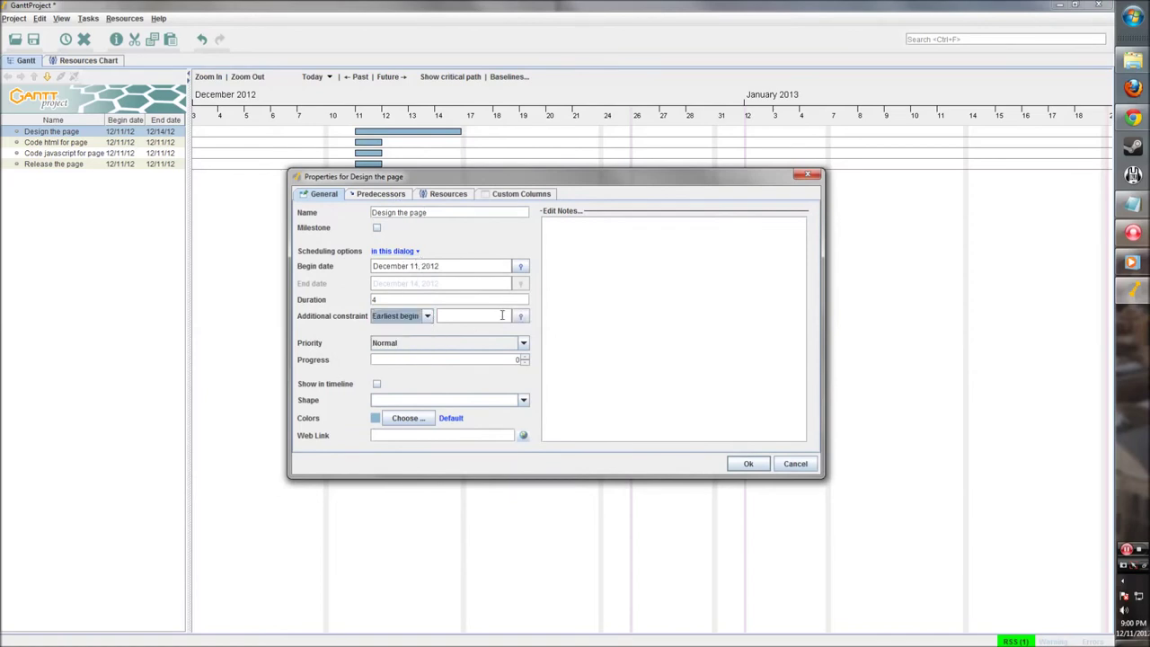
click(520, 318)
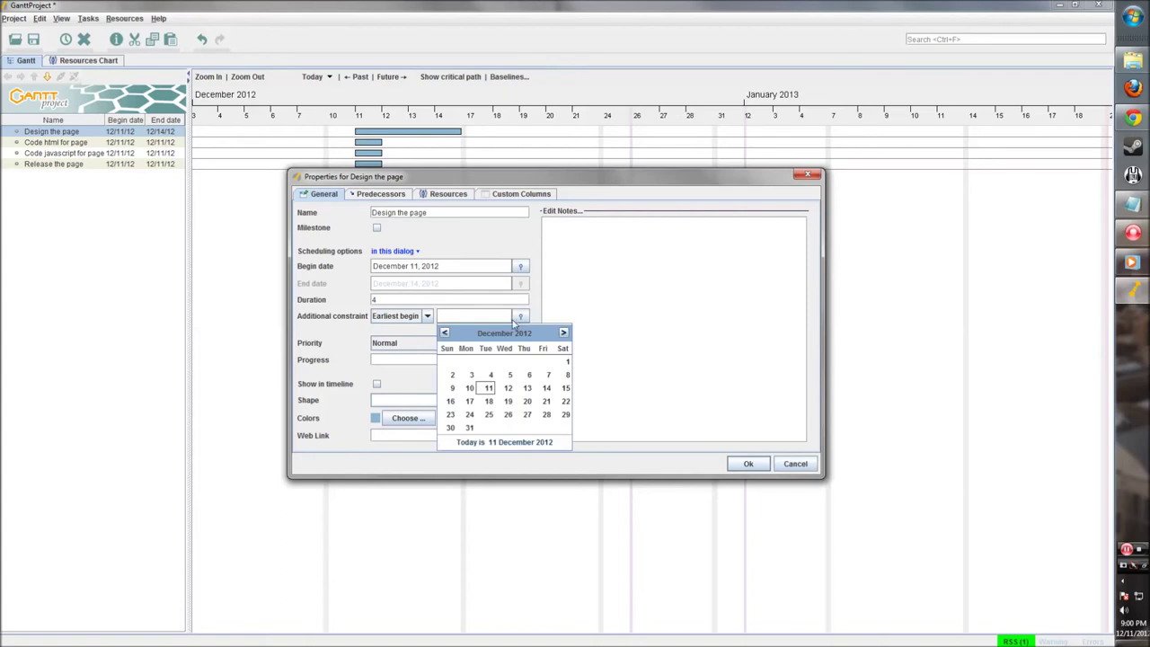
click(507, 389)
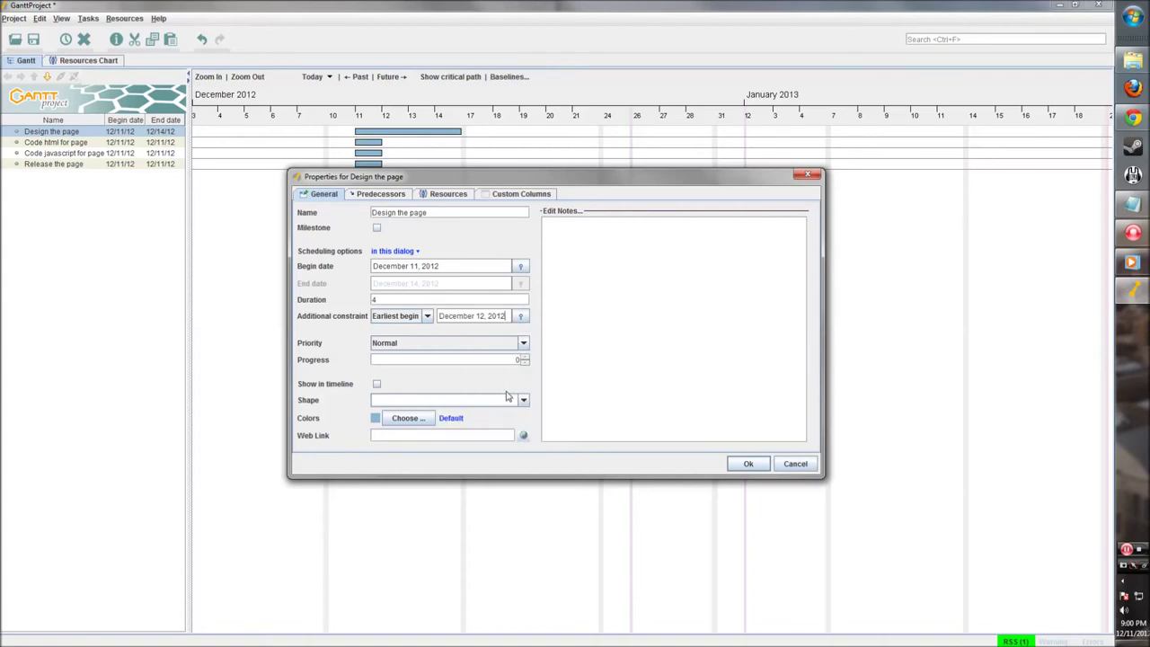
Try High priority for Design the page, then set it back to Normal.
click(397, 347)
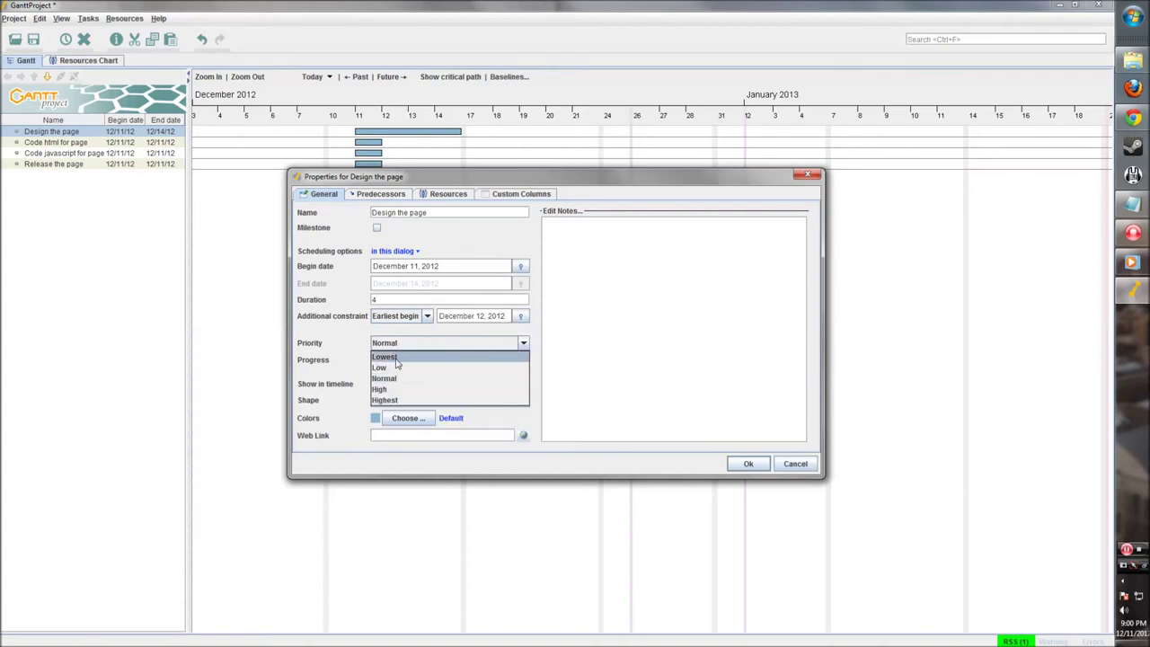
click(390, 390)
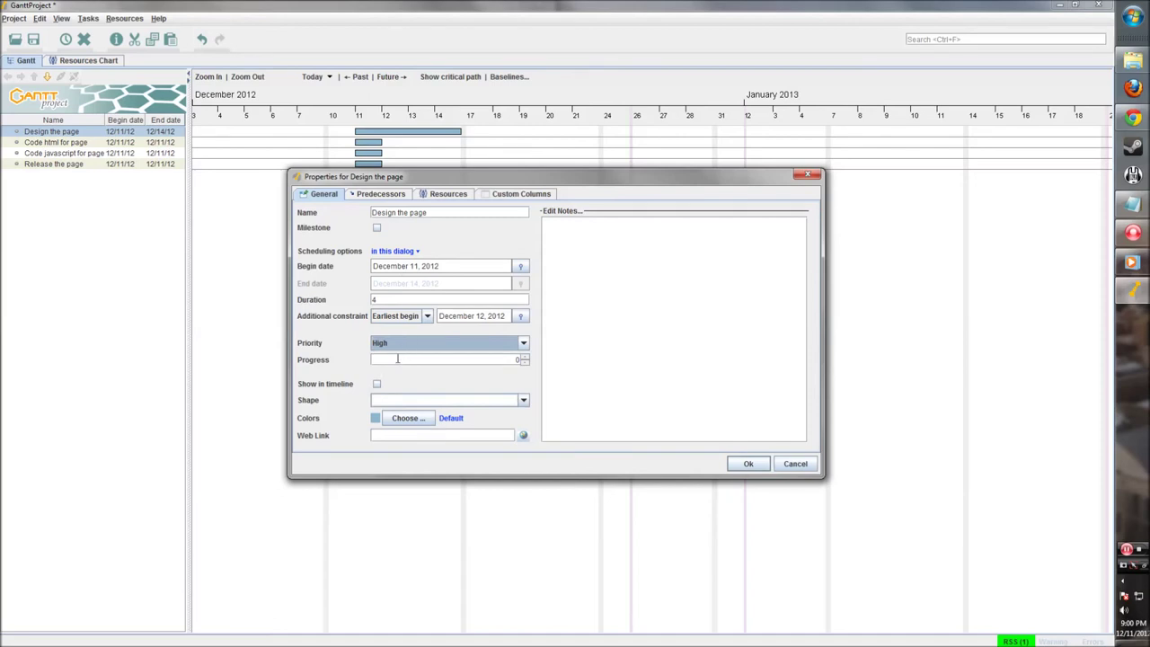
click(397, 342)
click(396, 377)
click(383, 401)
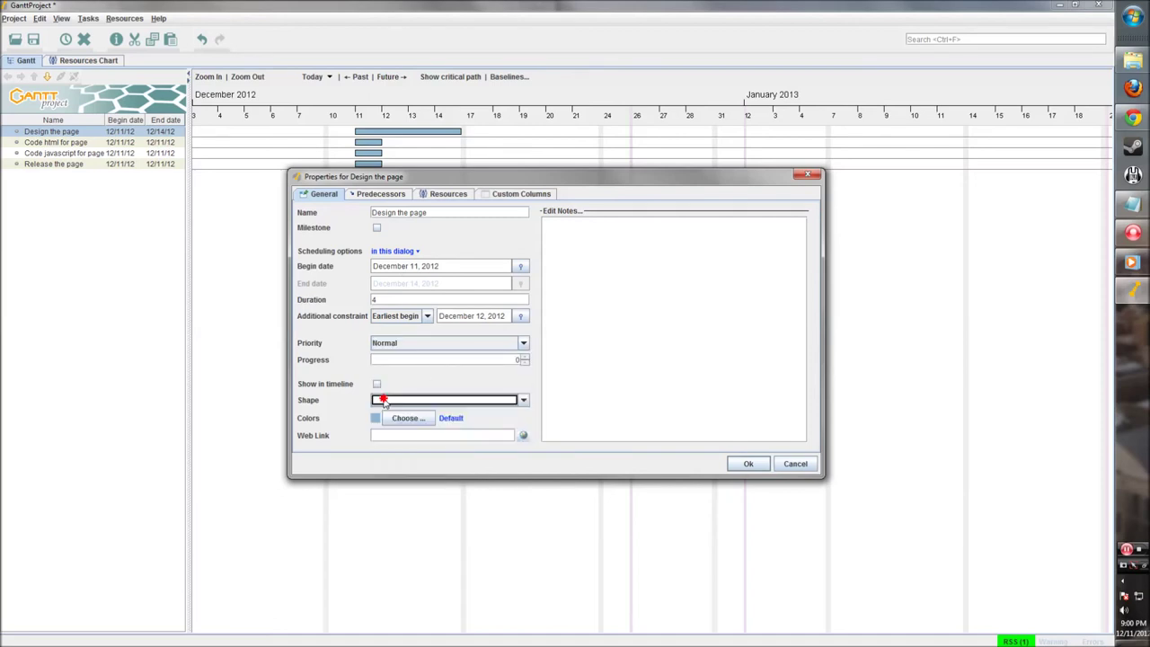
Colour the Design the page bar dark blue and apply the task properties.
click(404, 419)
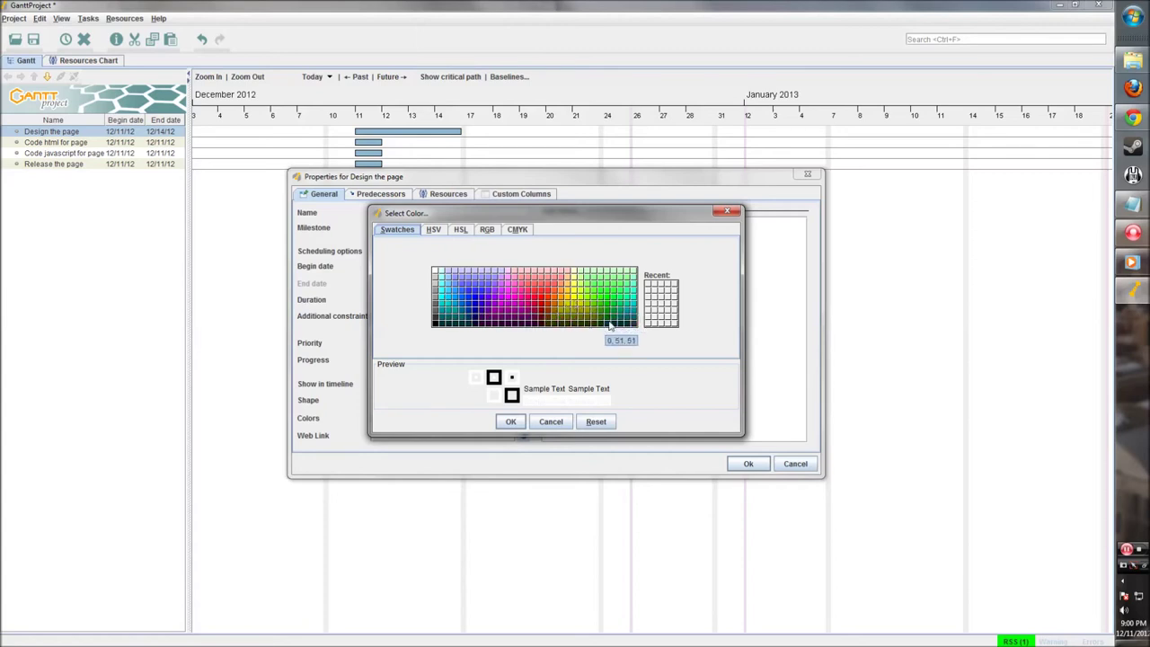
click(476, 318)
click(510, 420)
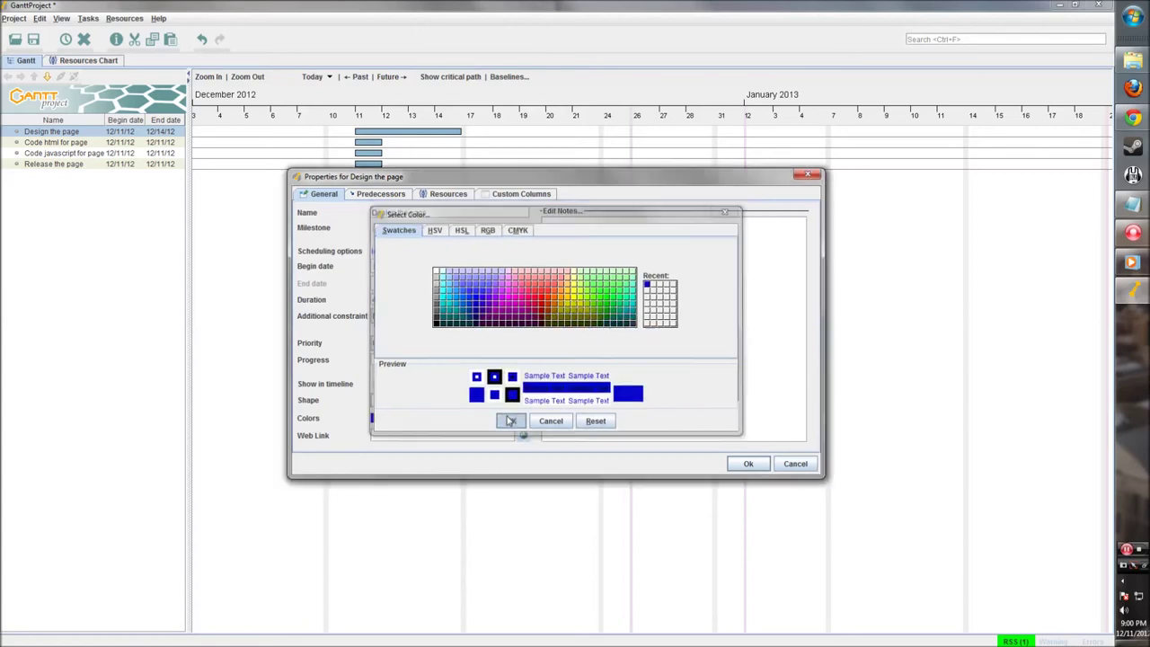
click(393, 198)
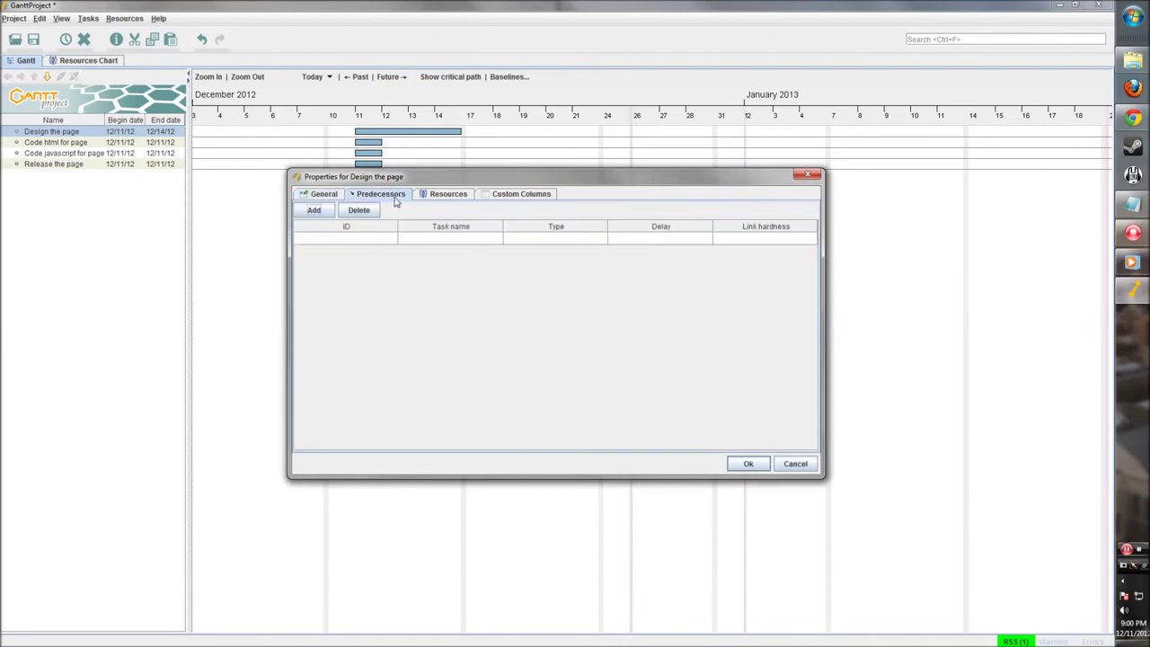
click(446, 197)
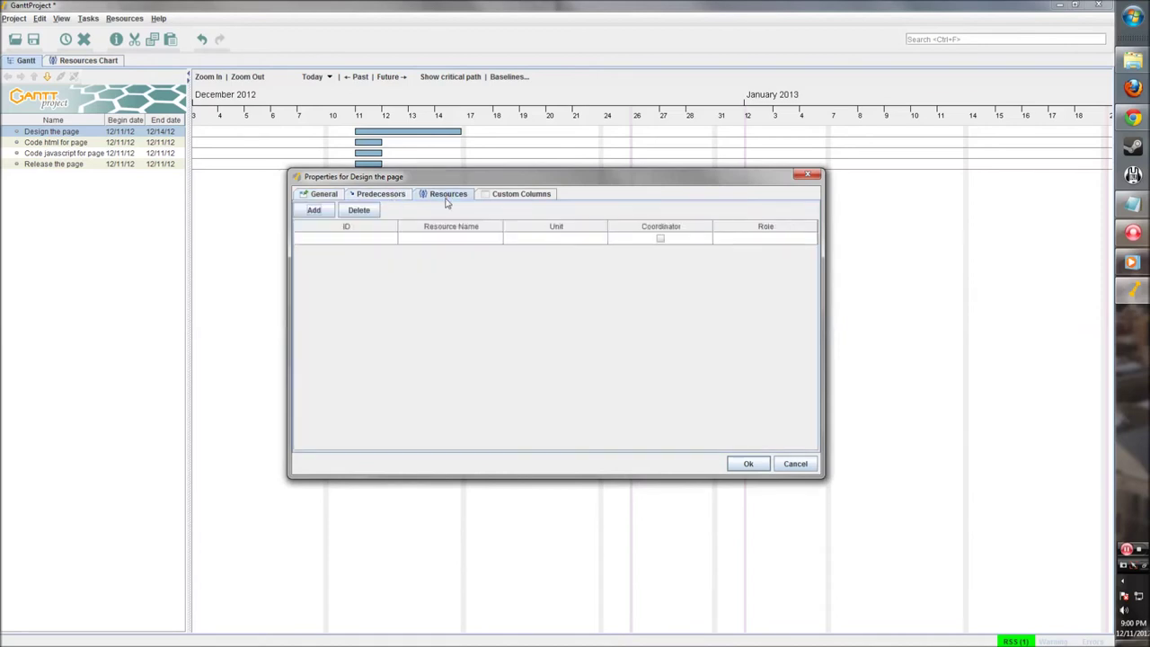
click(508, 196)
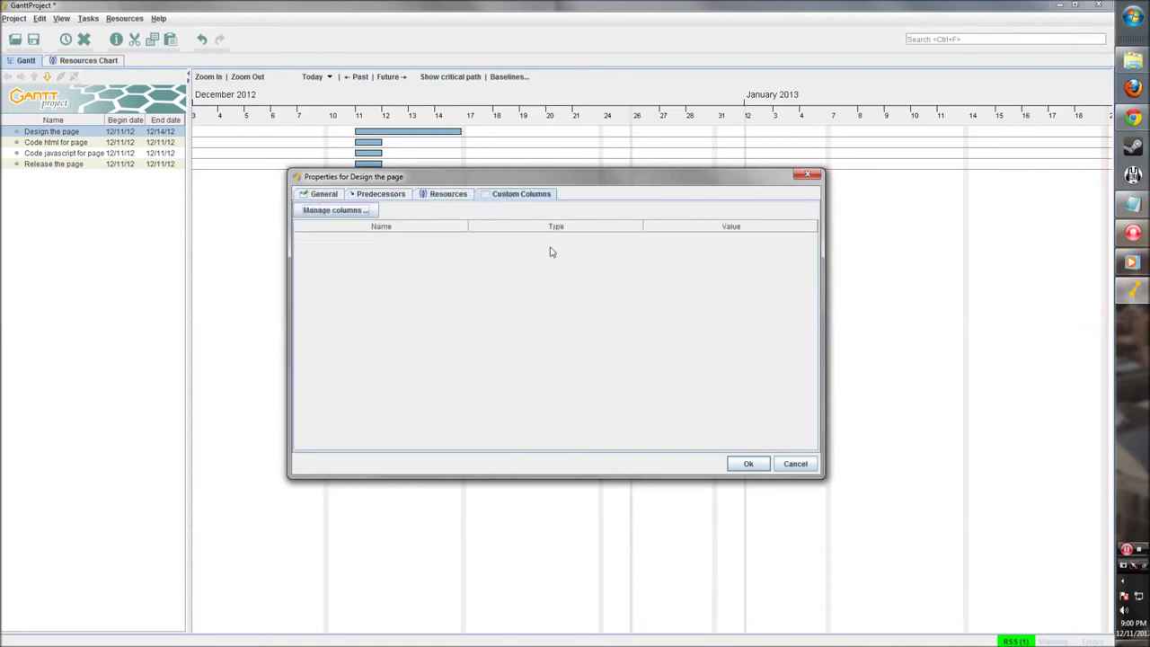
click(757, 469)
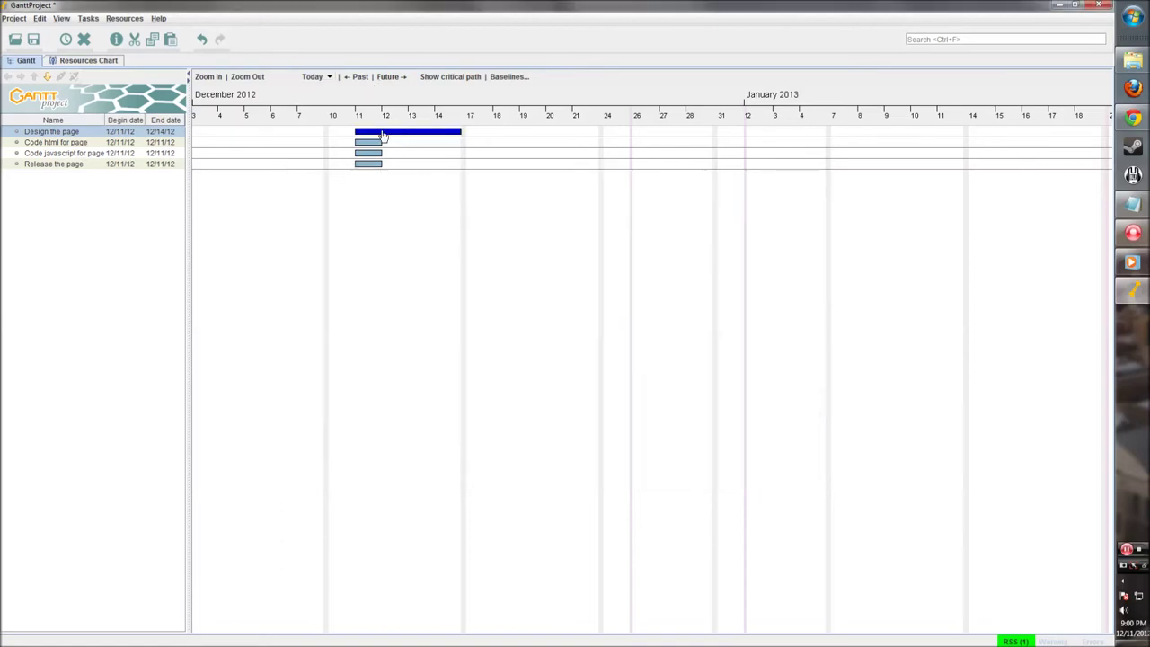
Move Design the page to start December 12 and colour Code html for page green.
drag(352, 130, 381, 131)
double_click(362, 143)
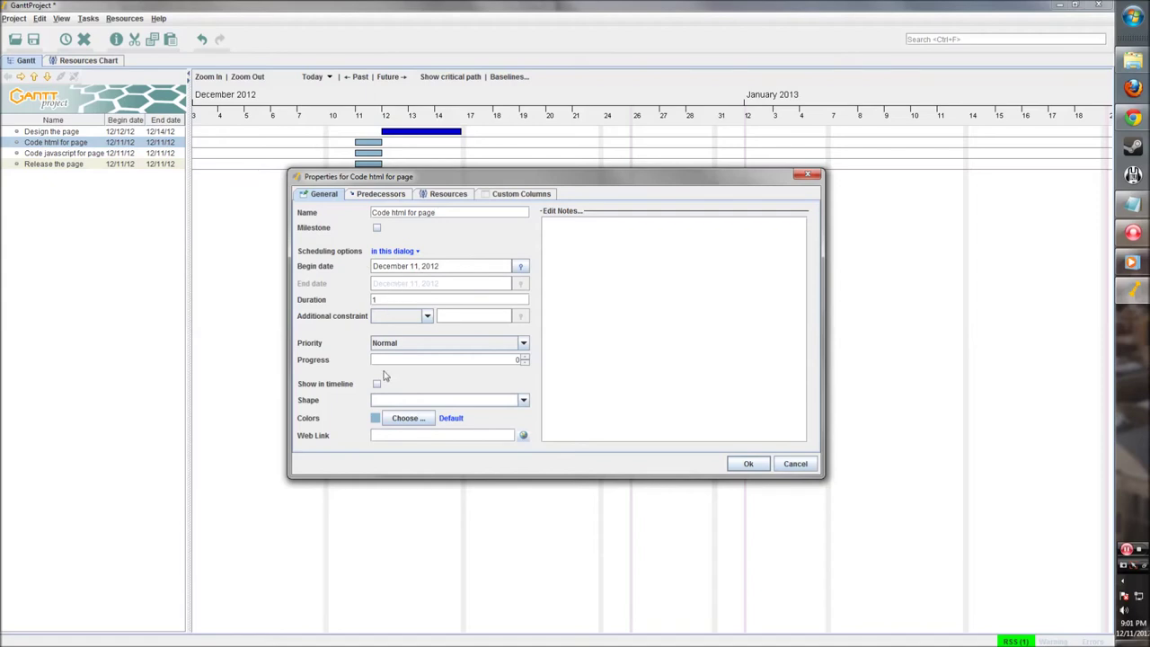
click(408, 418)
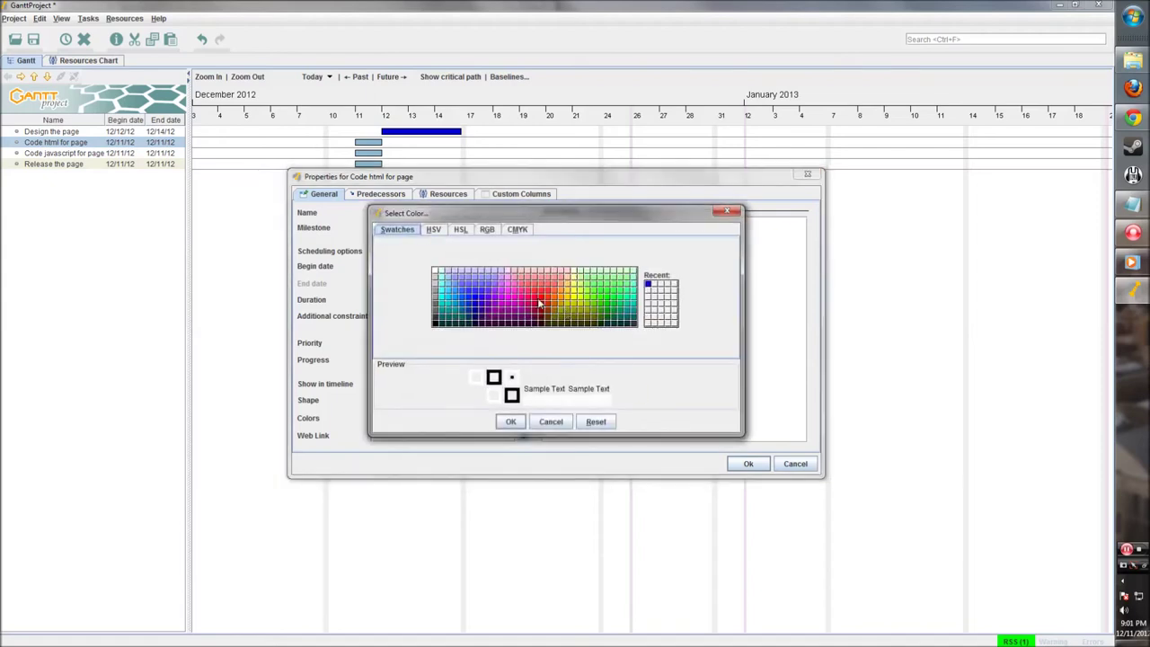
click(539, 304)
click(510, 421)
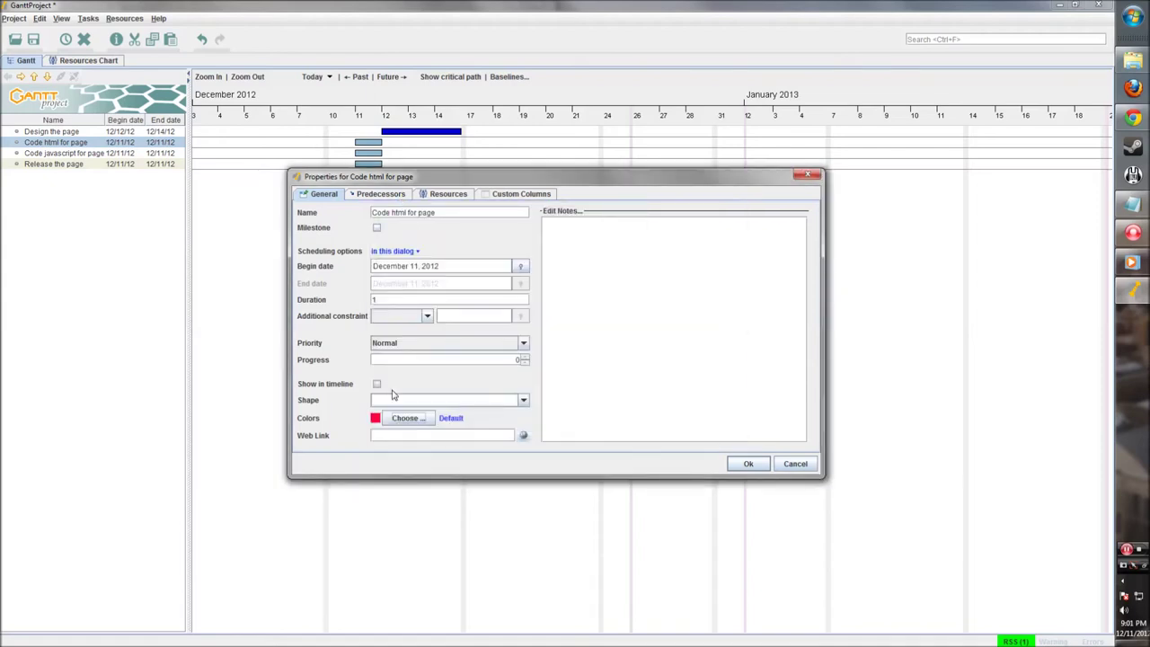
click(408, 419)
click(613, 312)
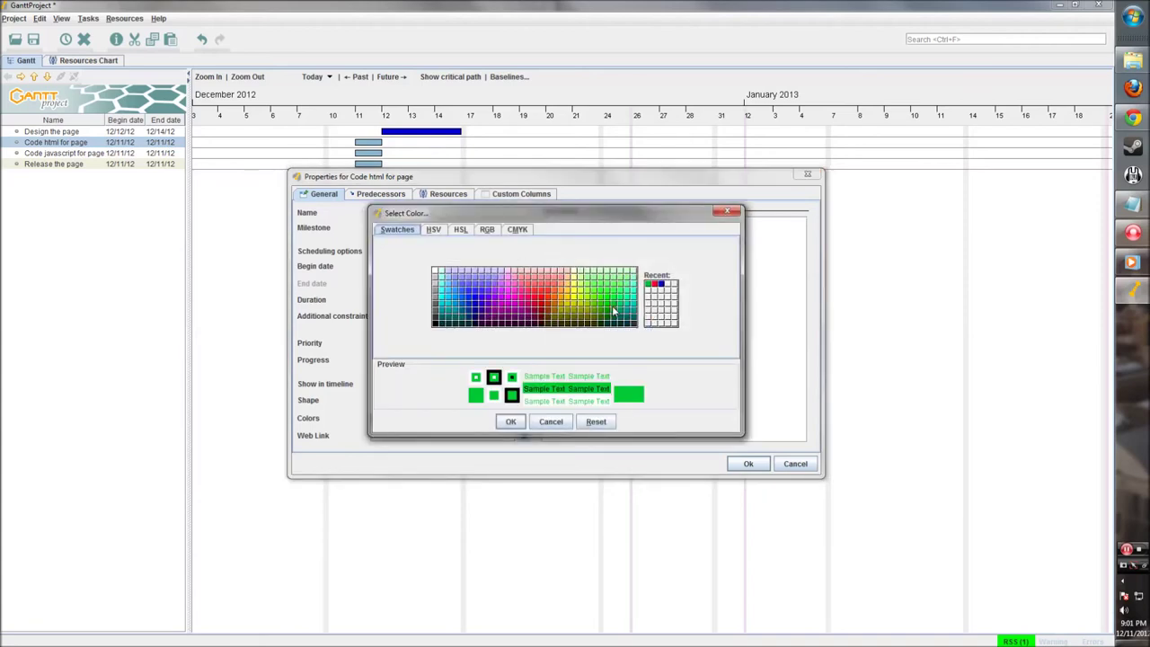
click(510, 421)
Link Code html for page after Design the page and extend it to 12/21/12.
click(377, 194)
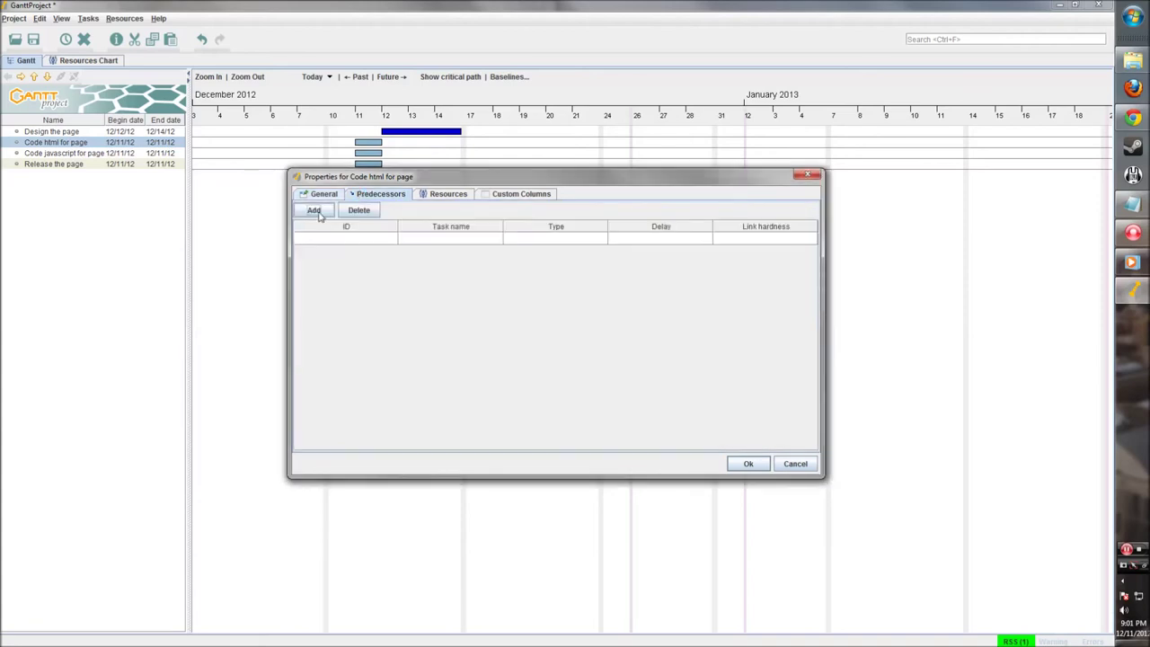
drag(390, 174, 410, 223)
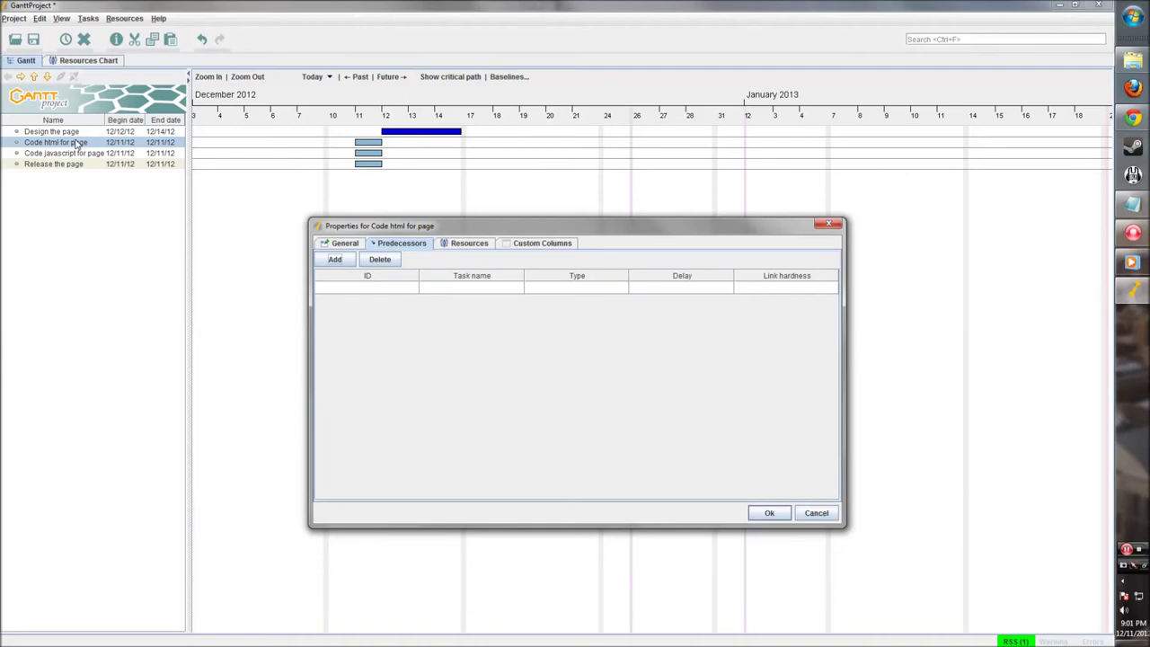
click(334, 258)
click(487, 285)
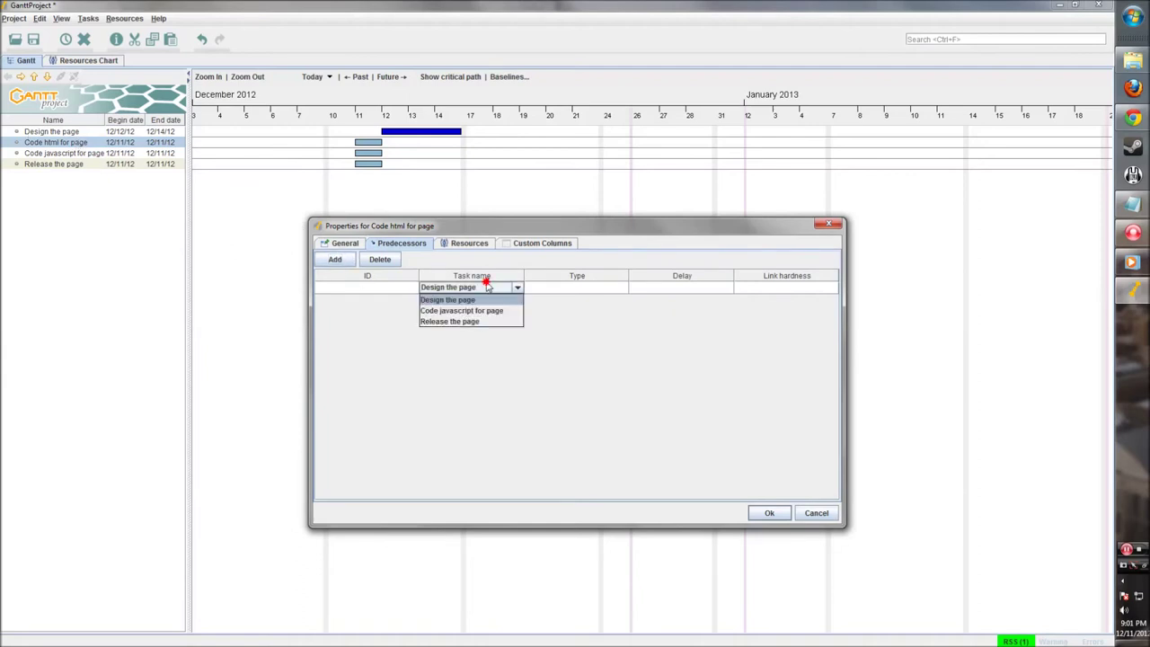
click(461, 303)
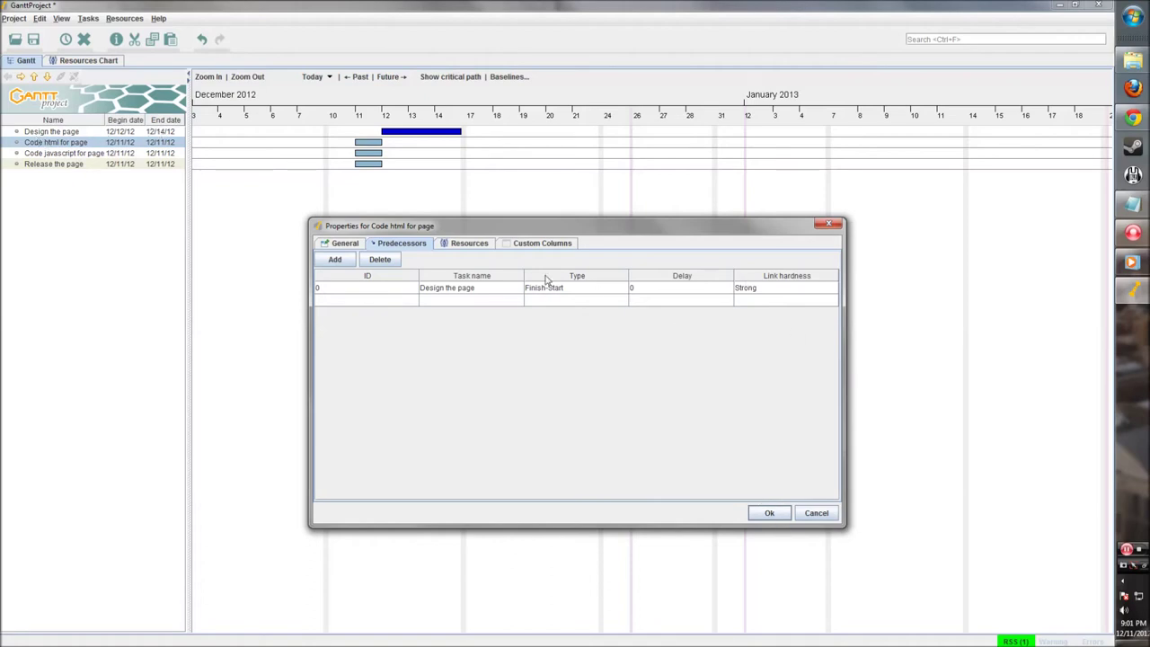
click(768, 513)
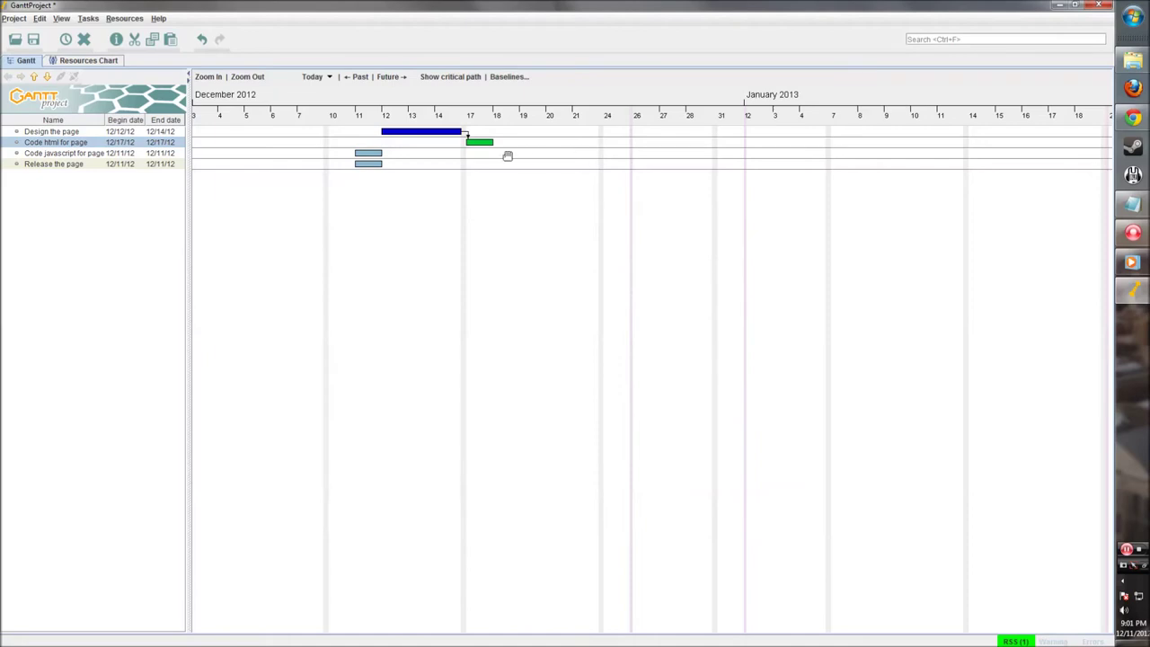
drag(493, 143, 600, 144)
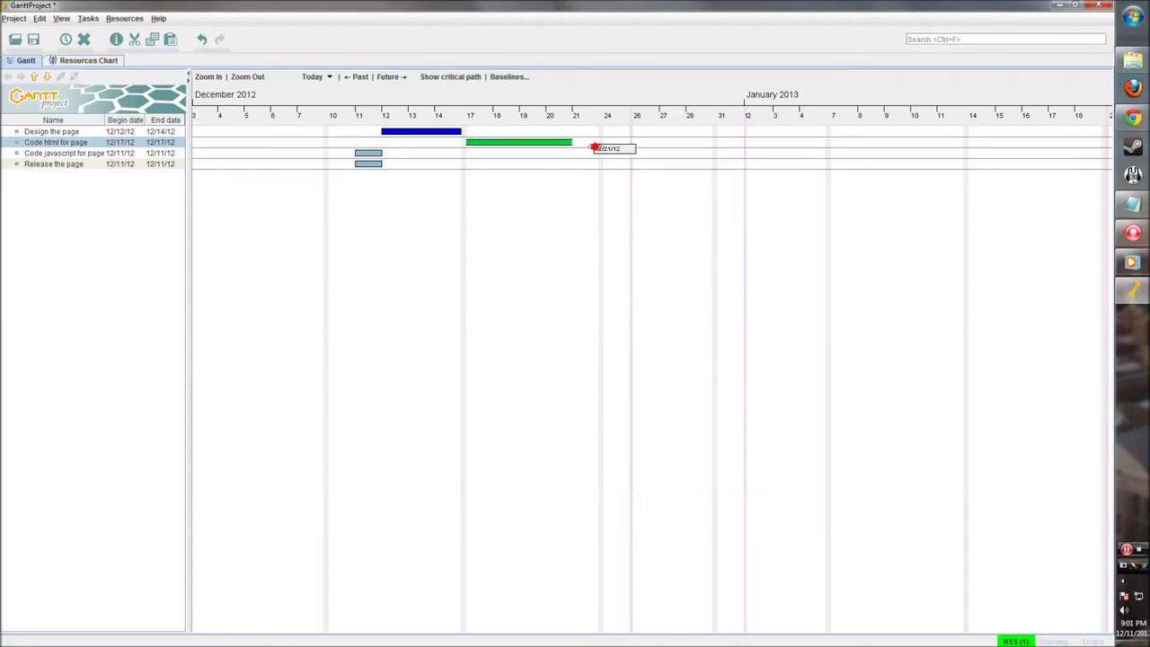
Colour the Code javascript for page task green in its task properties.
double_click(375, 154)
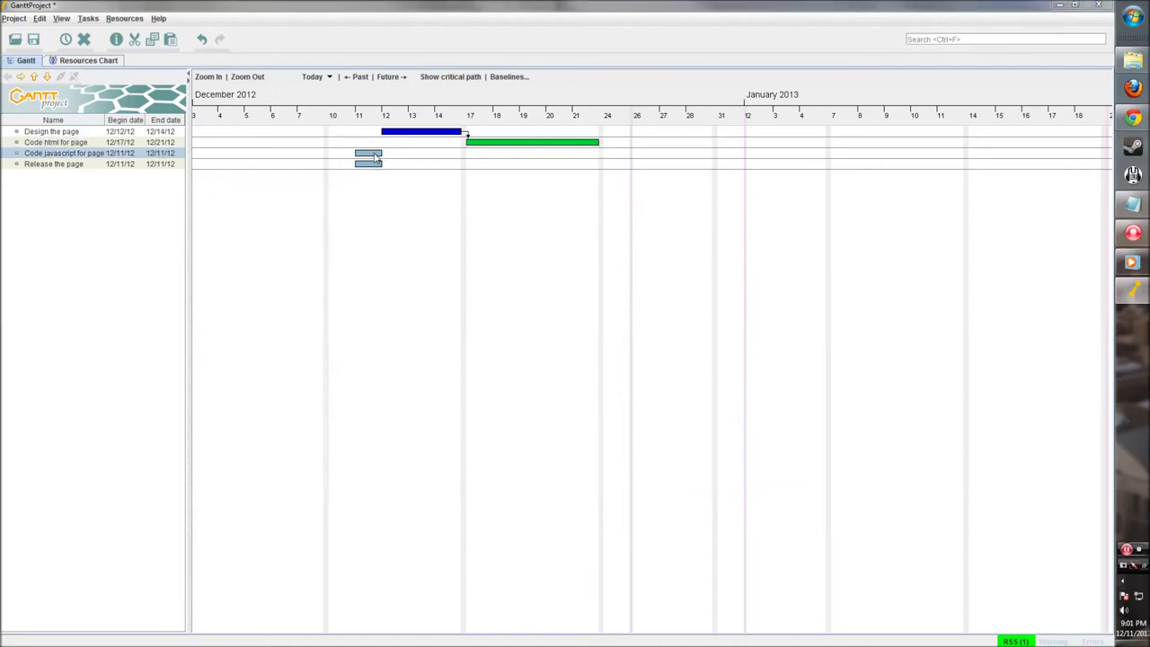
click(408, 417)
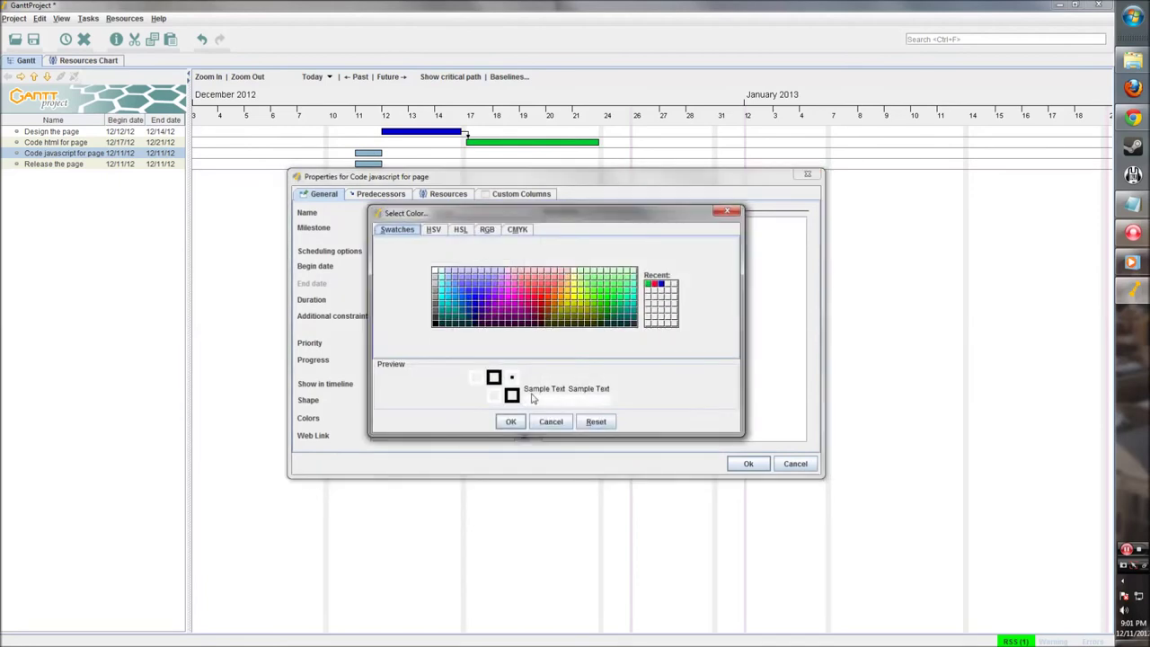
click(432, 229)
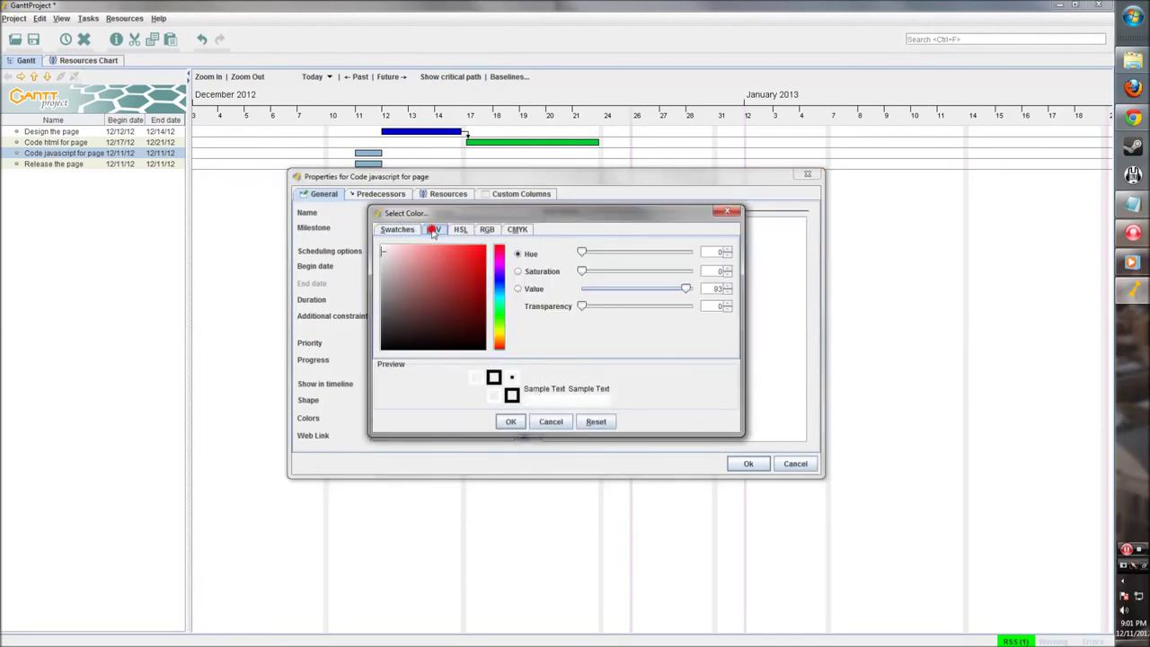
click(486, 230)
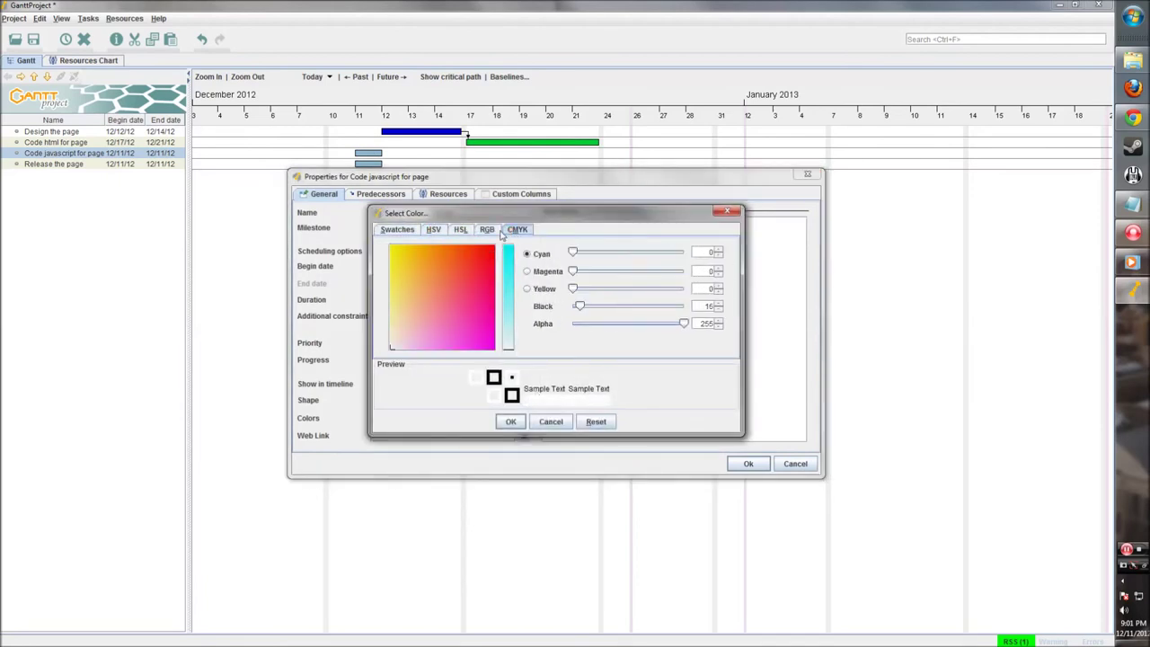
click(434, 230)
click(486, 230)
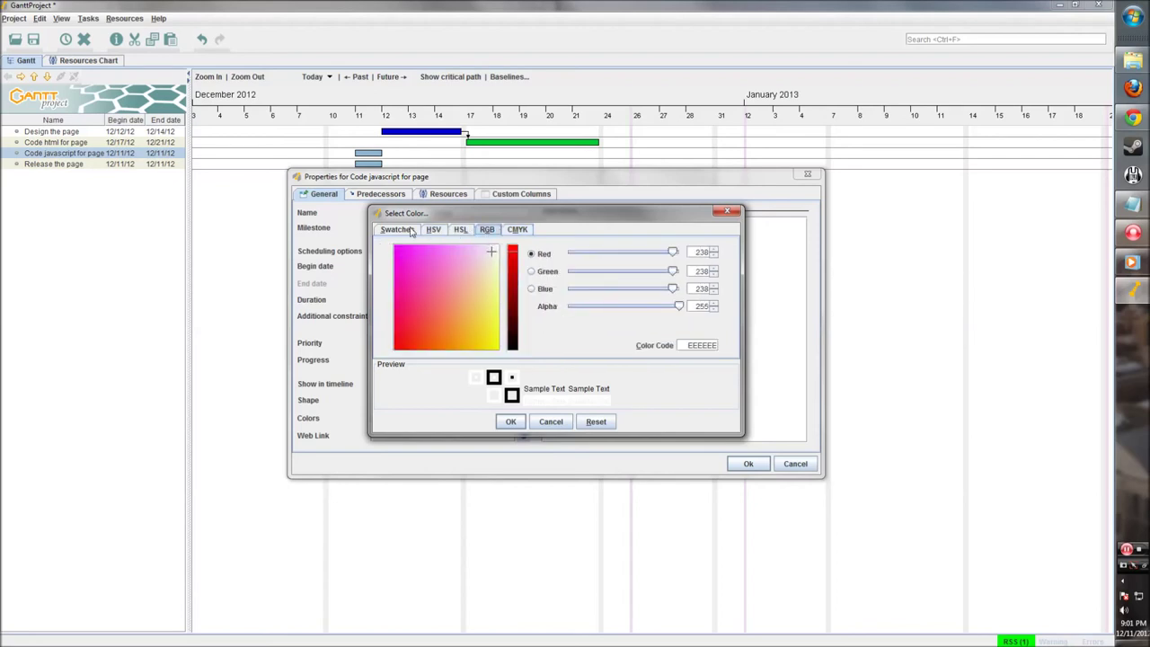
click(517, 231)
click(432, 231)
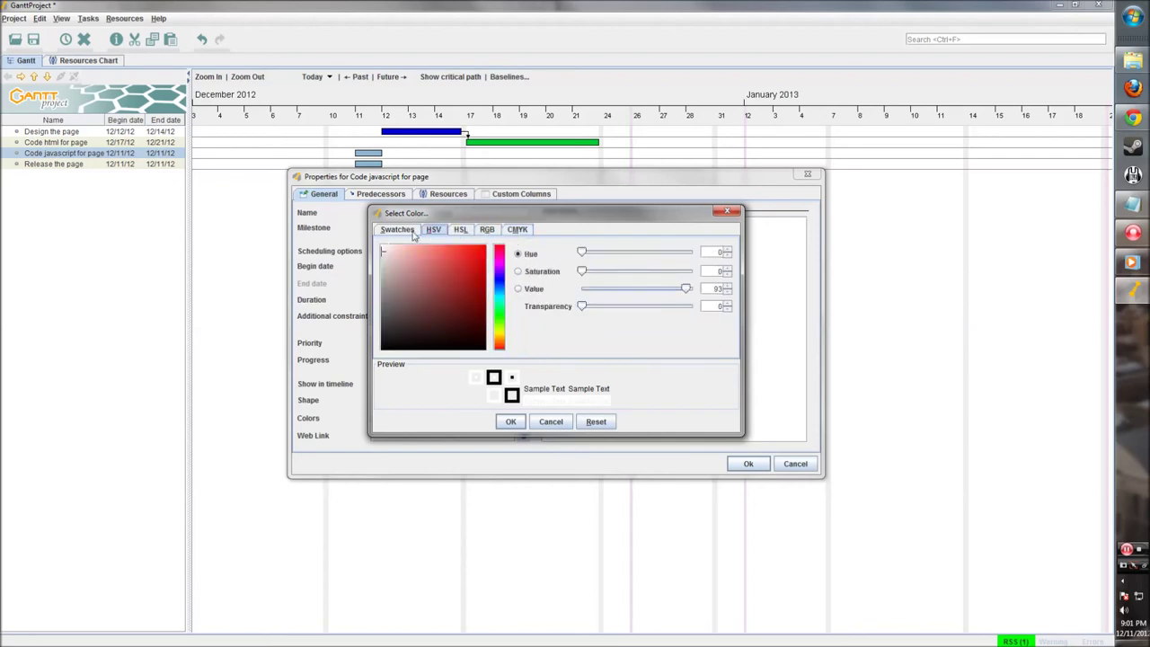
click(460, 230)
click(397, 230)
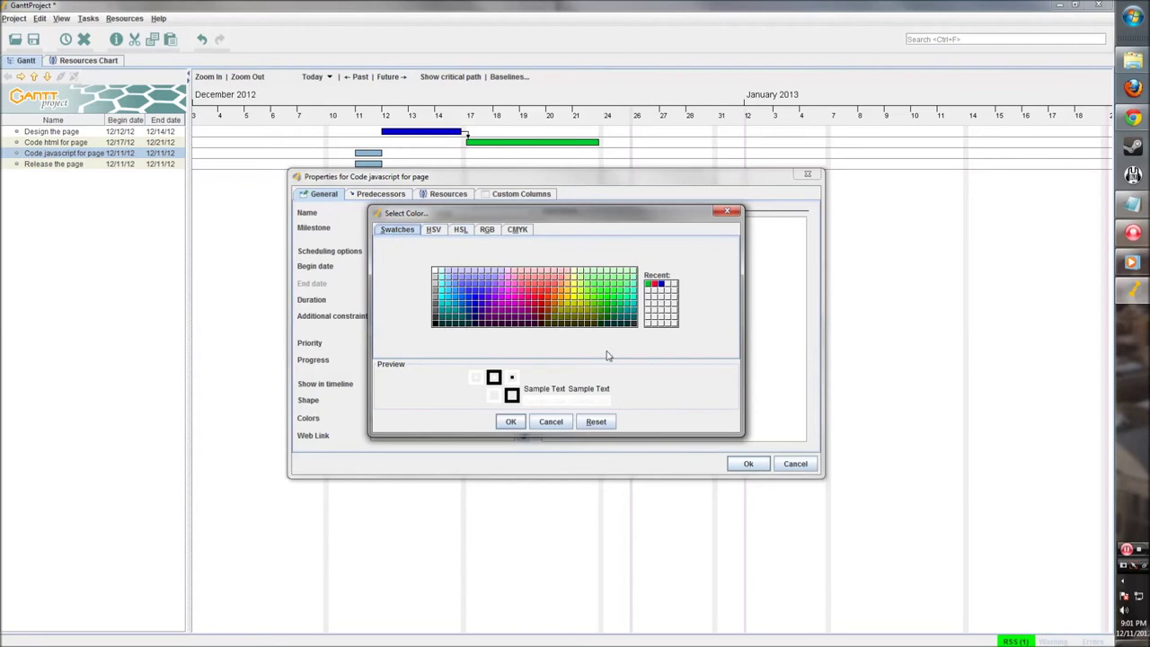
click(614, 316)
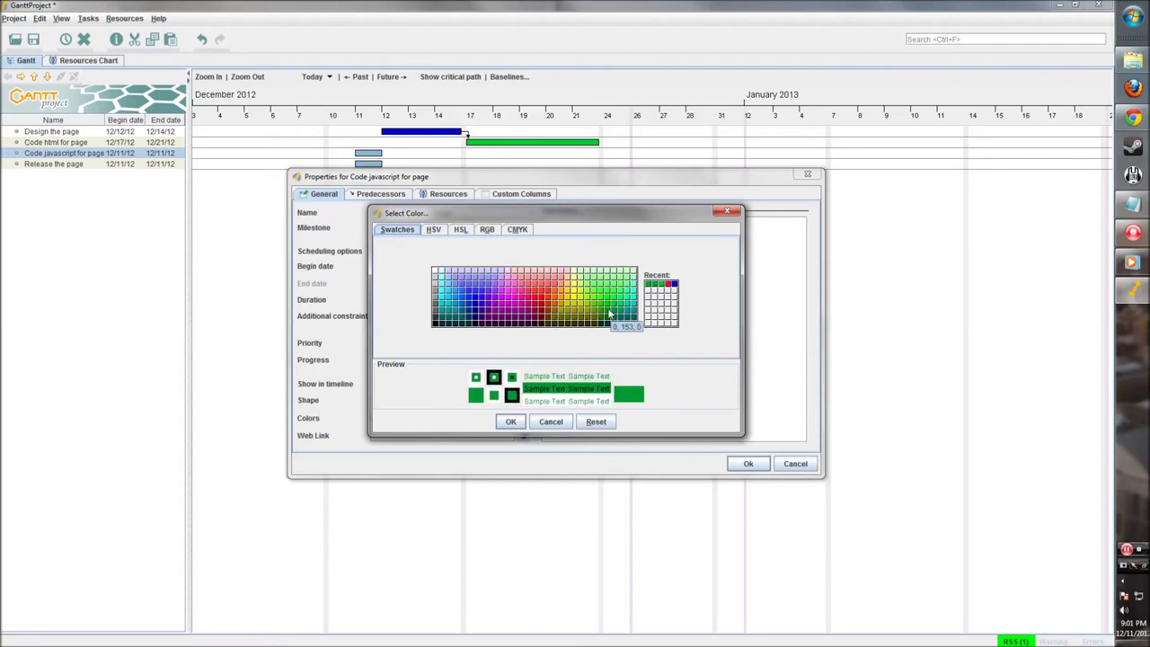
click(510, 422)
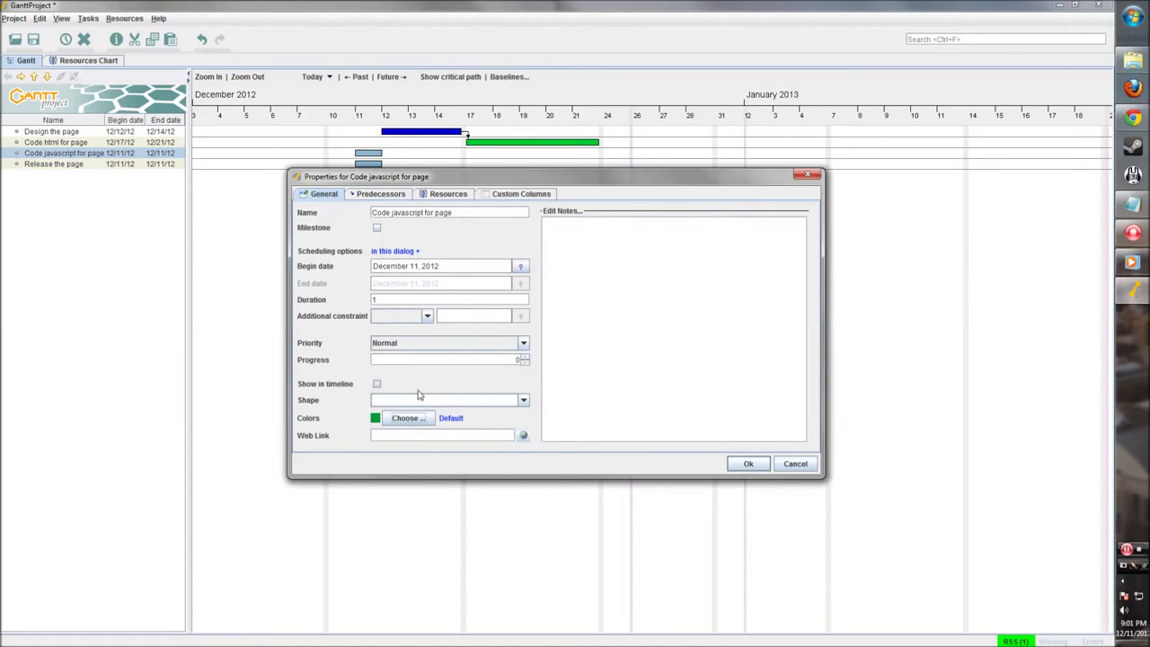
Try adding Design the page as predecessor, clearing duplicate rows, then close the properties.
click(399, 195)
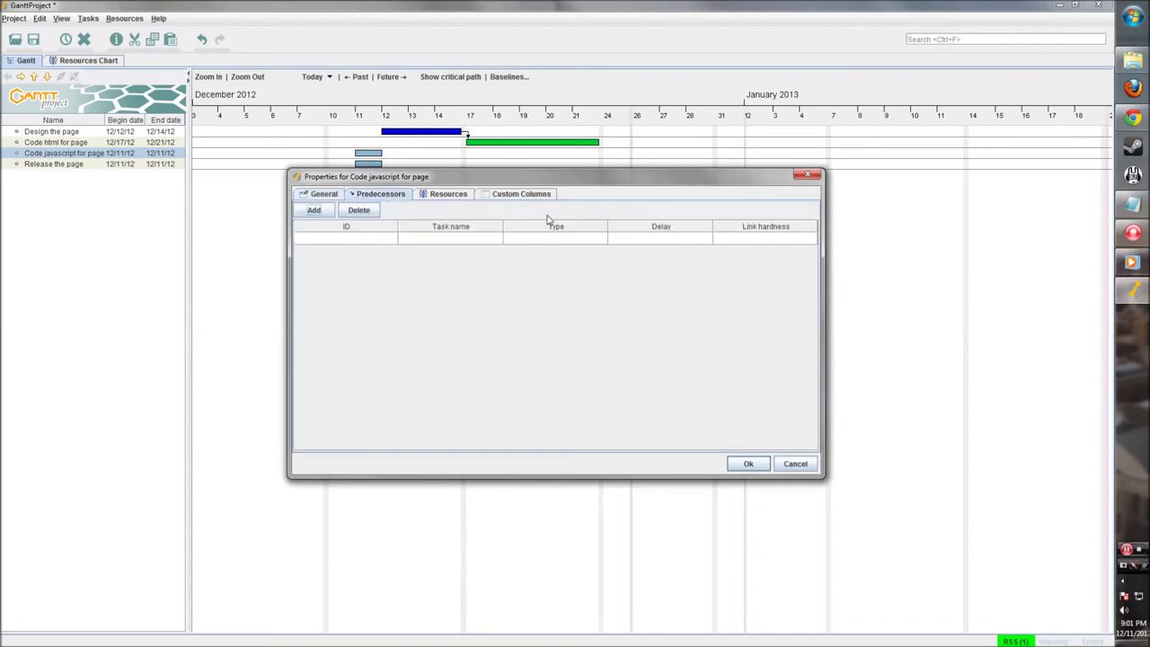
click(313, 210)
click(458, 248)
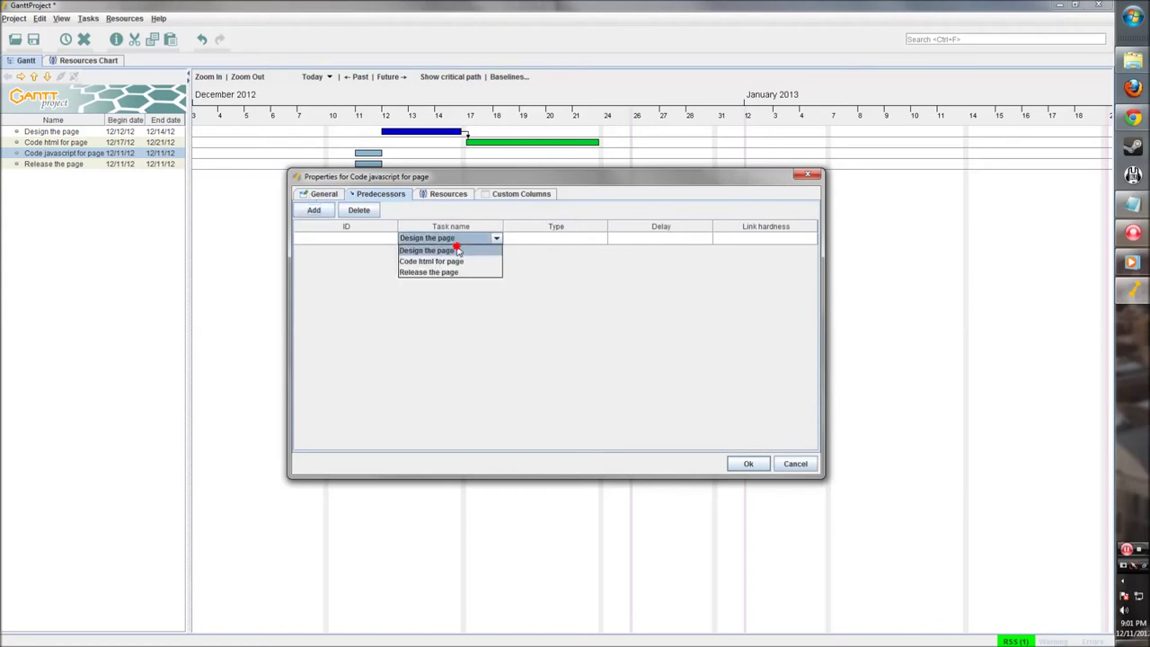
click(465, 246)
click(496, 250)
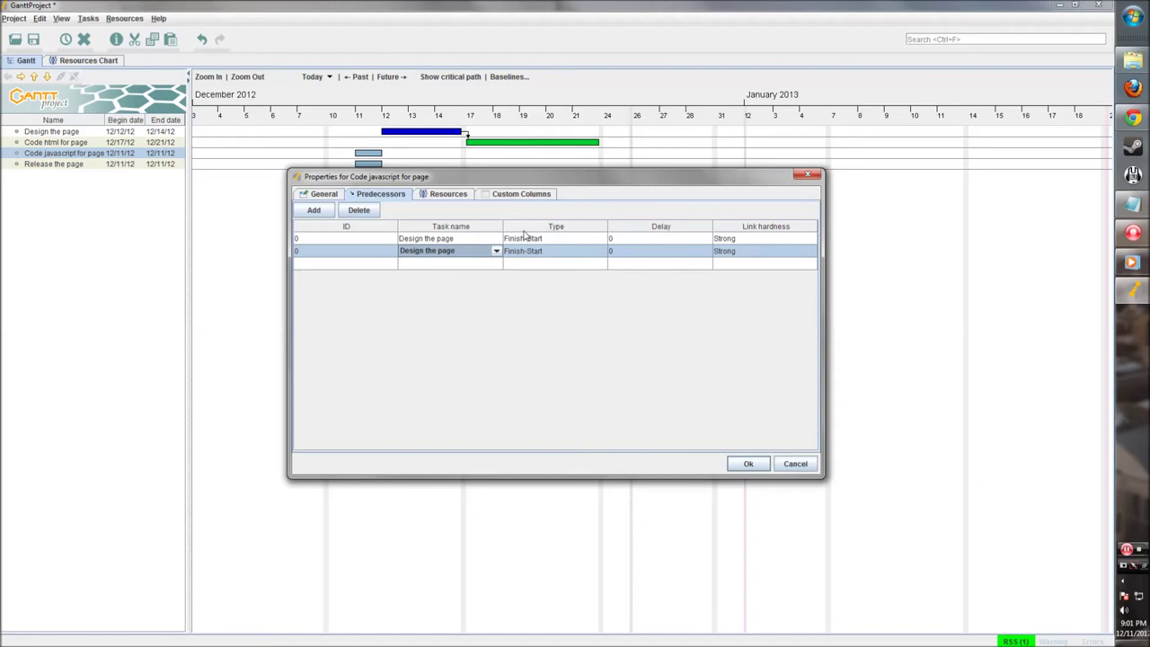
click(359, 210)
click(314, 210)
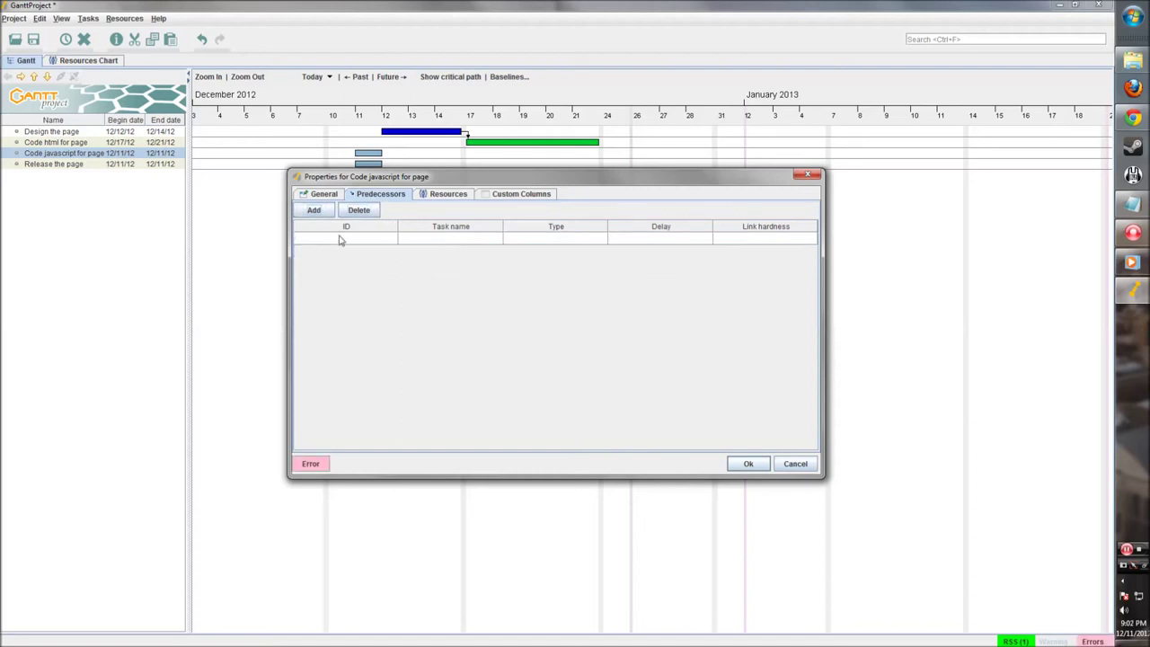
click(367, 239)
click(314, 210)
click(438, 194)
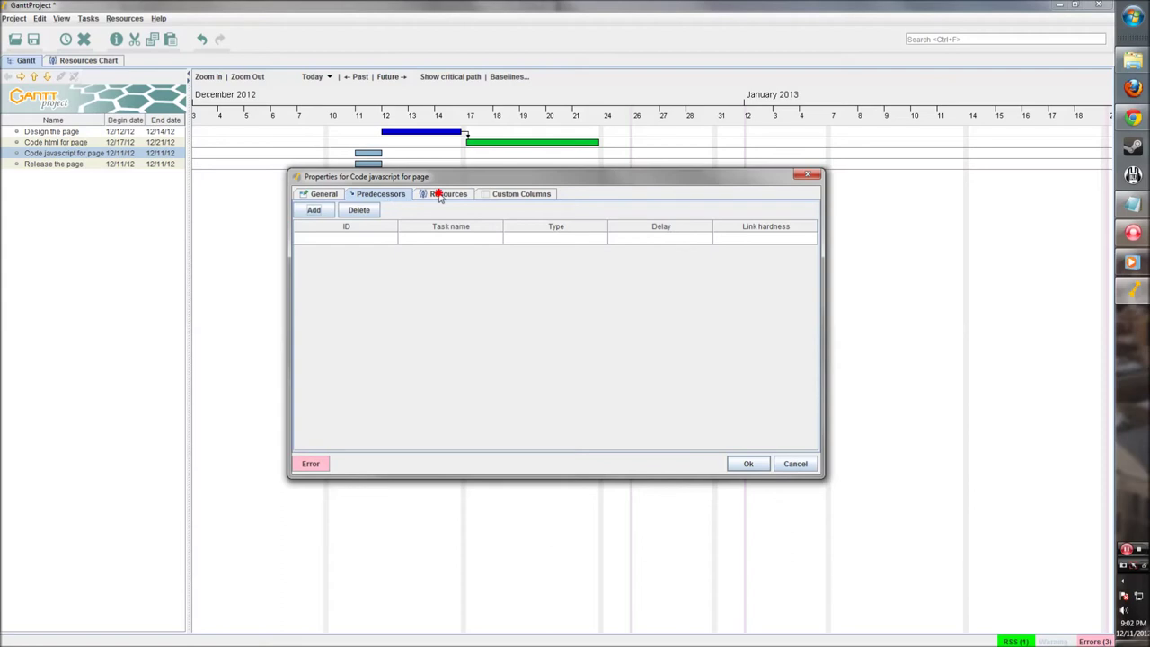
click(747, 464)
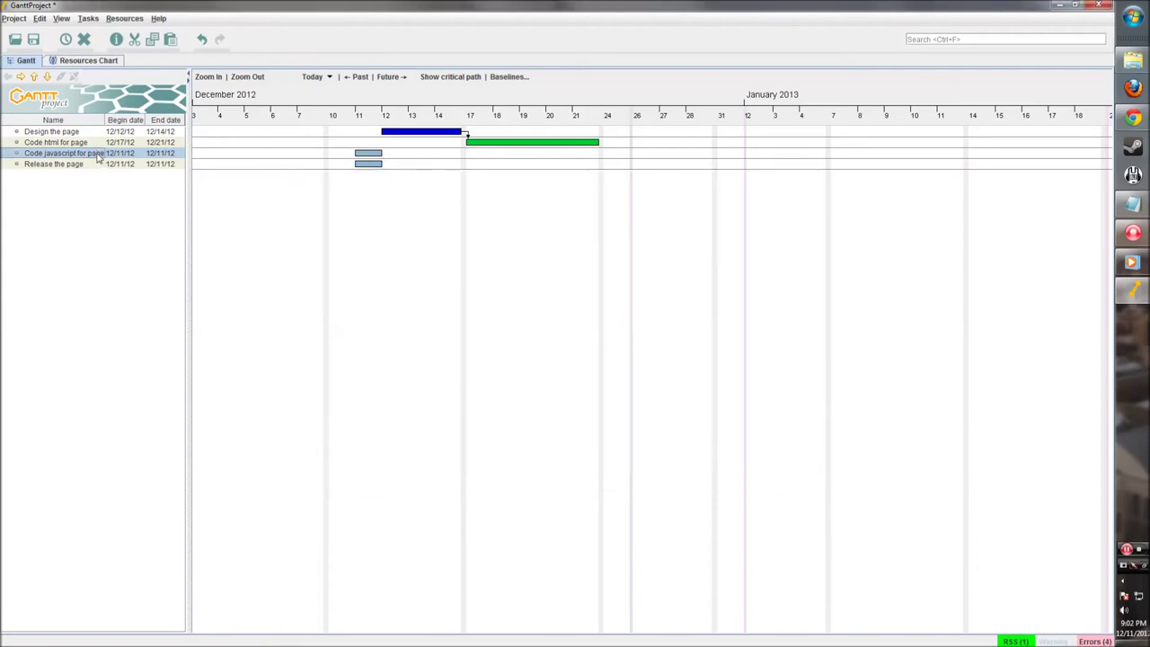
Make the task follow Design the page and extend it to end 12/21/12.
click(370, 157)
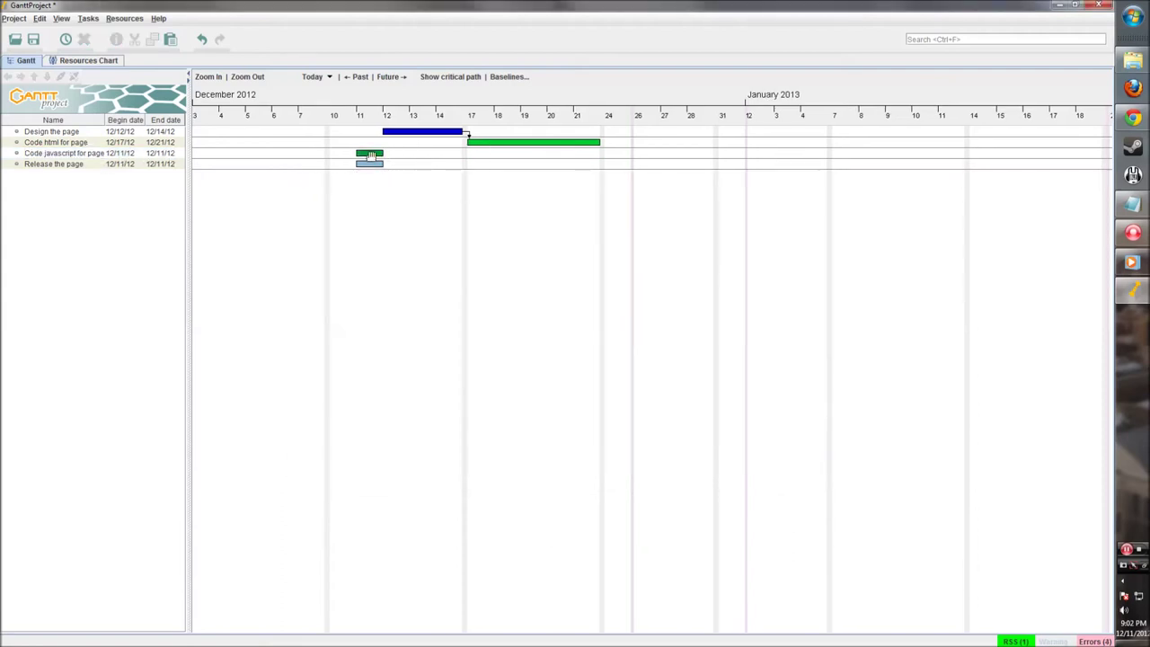
double_click(370, 156)
click(381, 194)
click(314, 210)
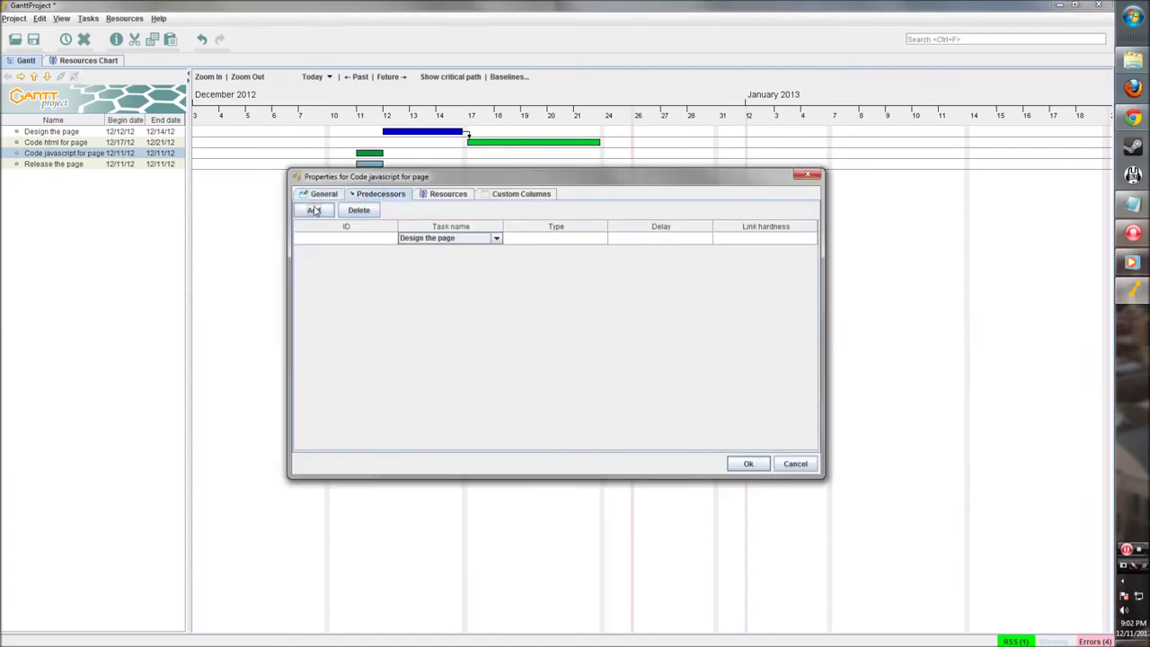
click(450, 238)
click(454, 251)
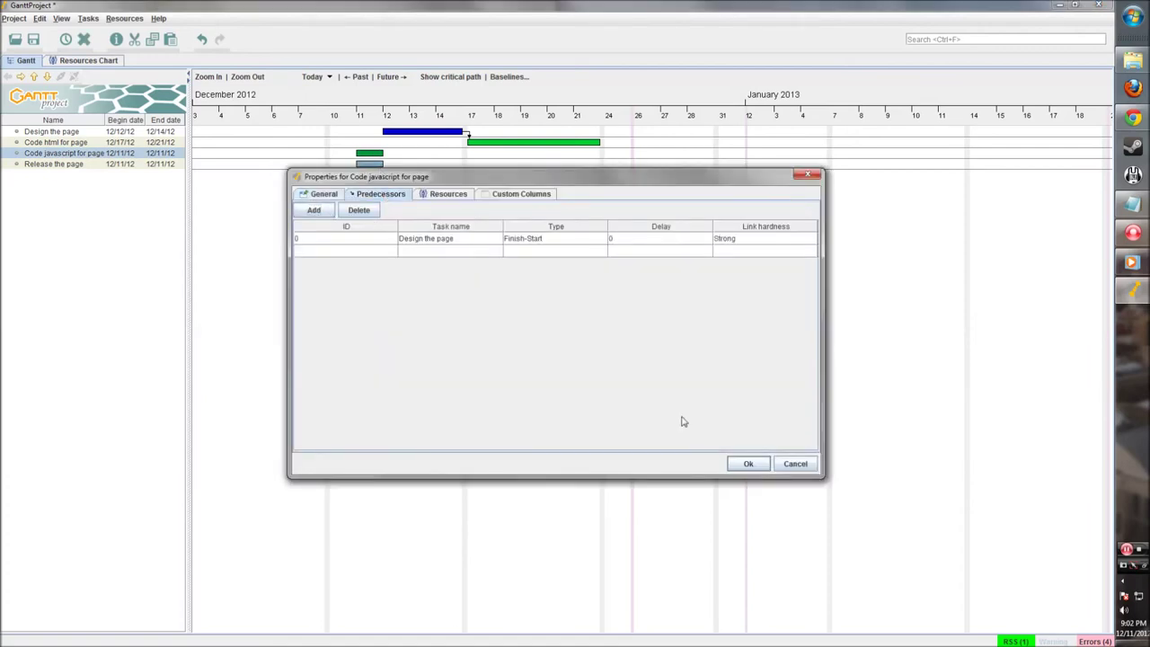
click(746, 464)
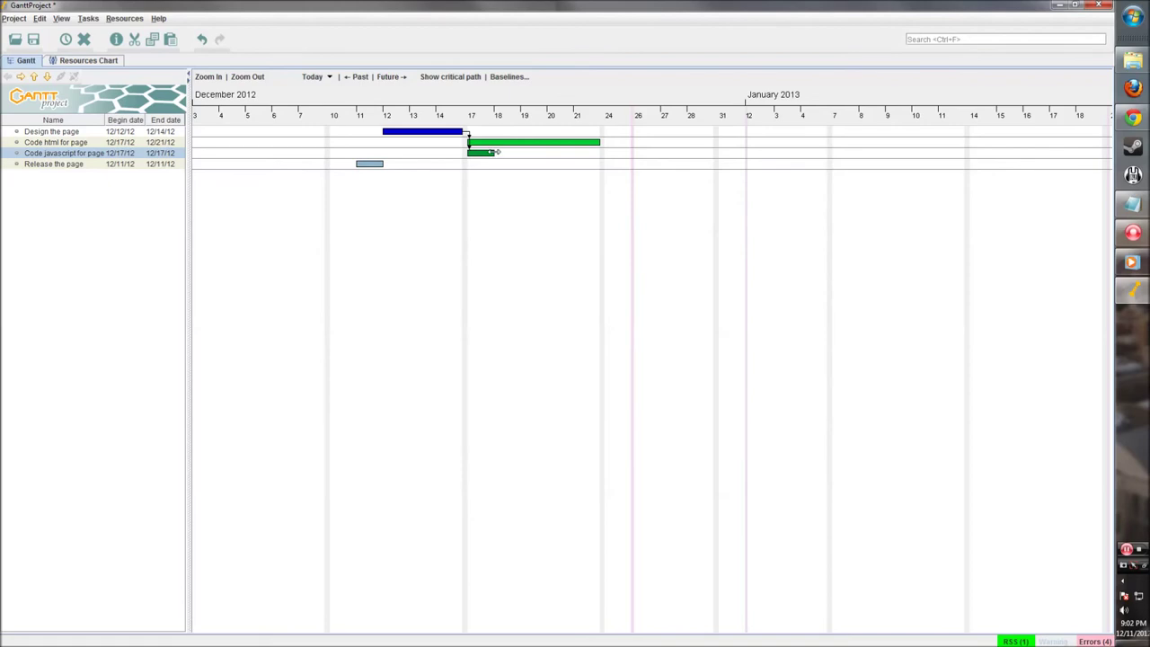
drag(492, 154, 600, 159)
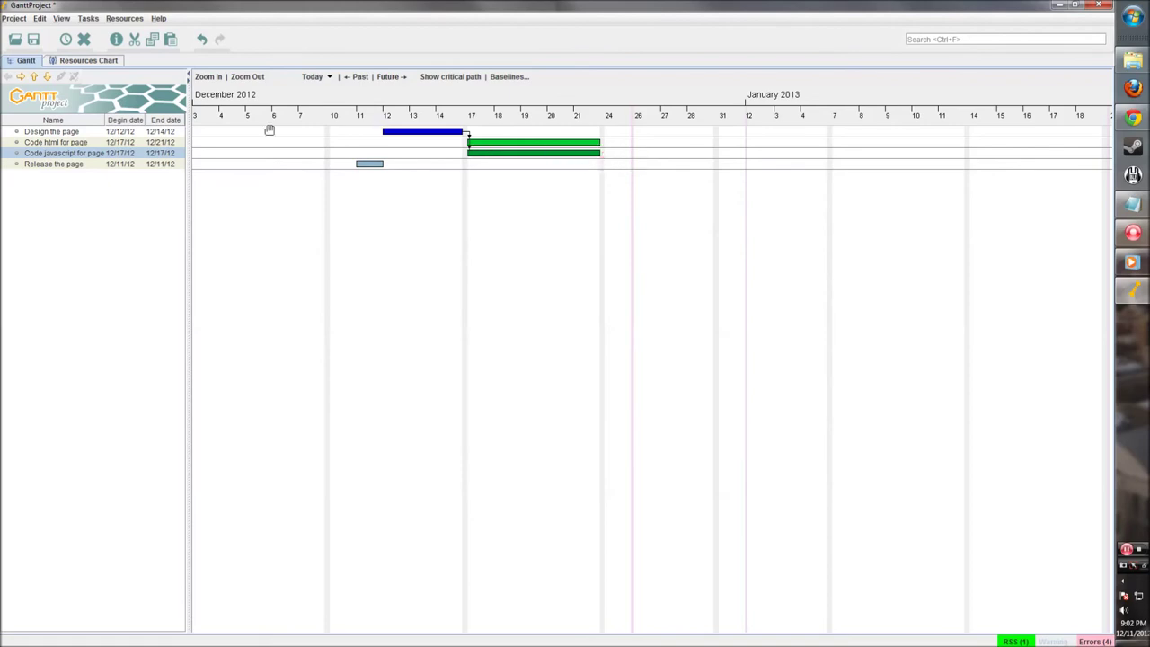
Colour the Release the page task magenta.
click(371, 165)
double_click(374, 169)
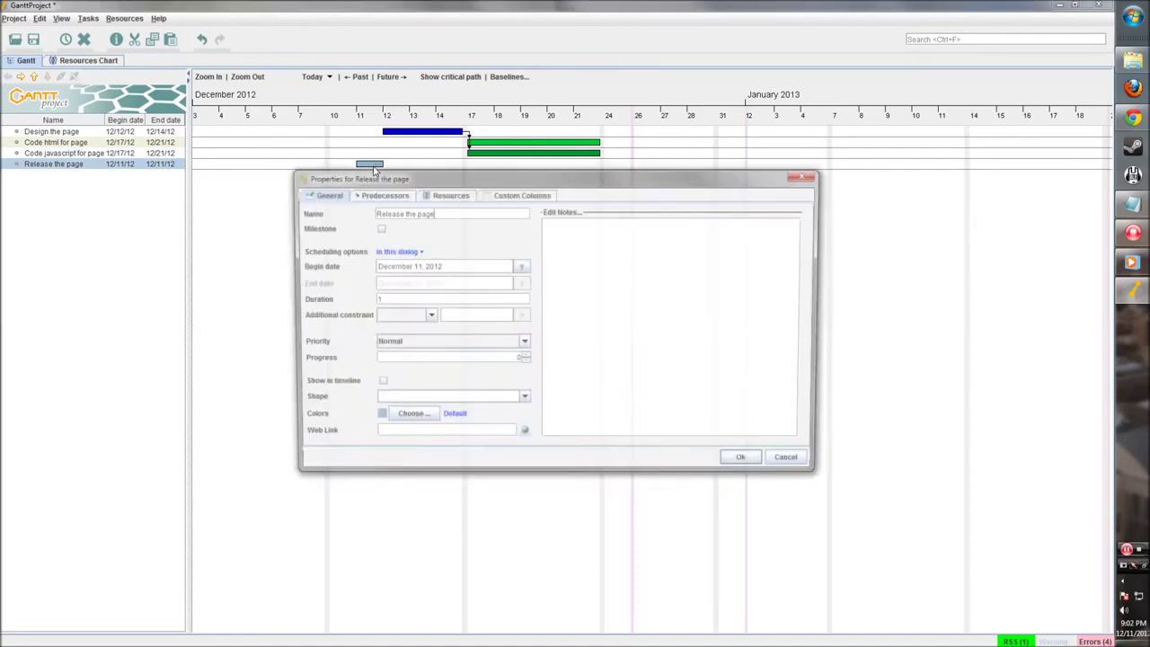
click(412, 418)
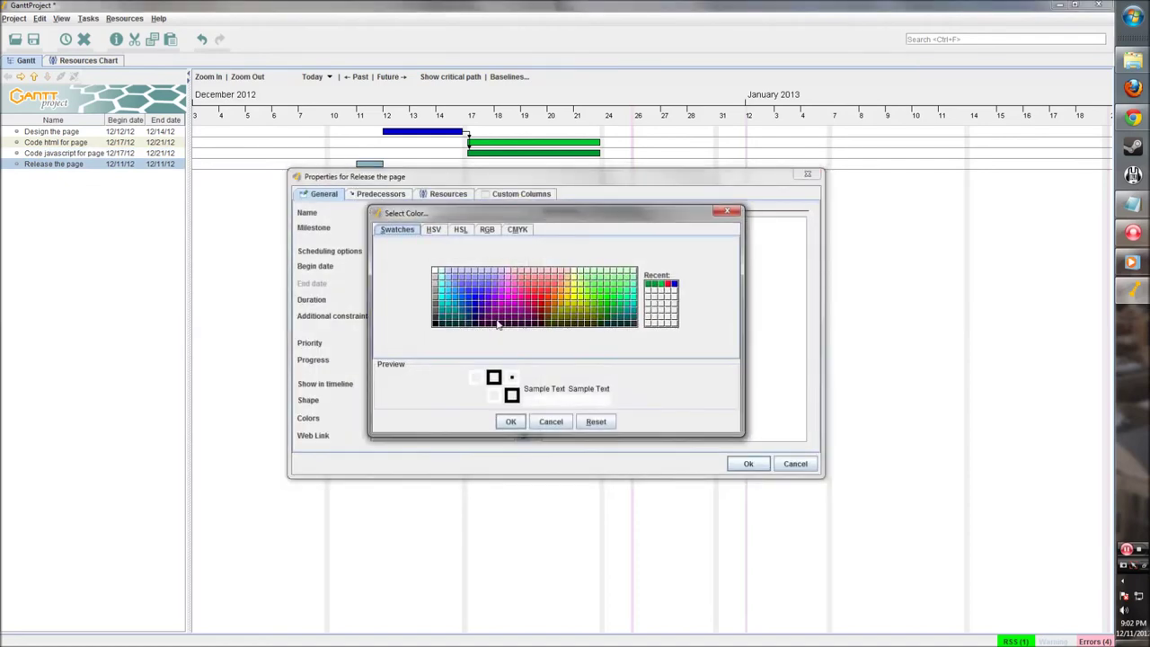
click(506, 304)
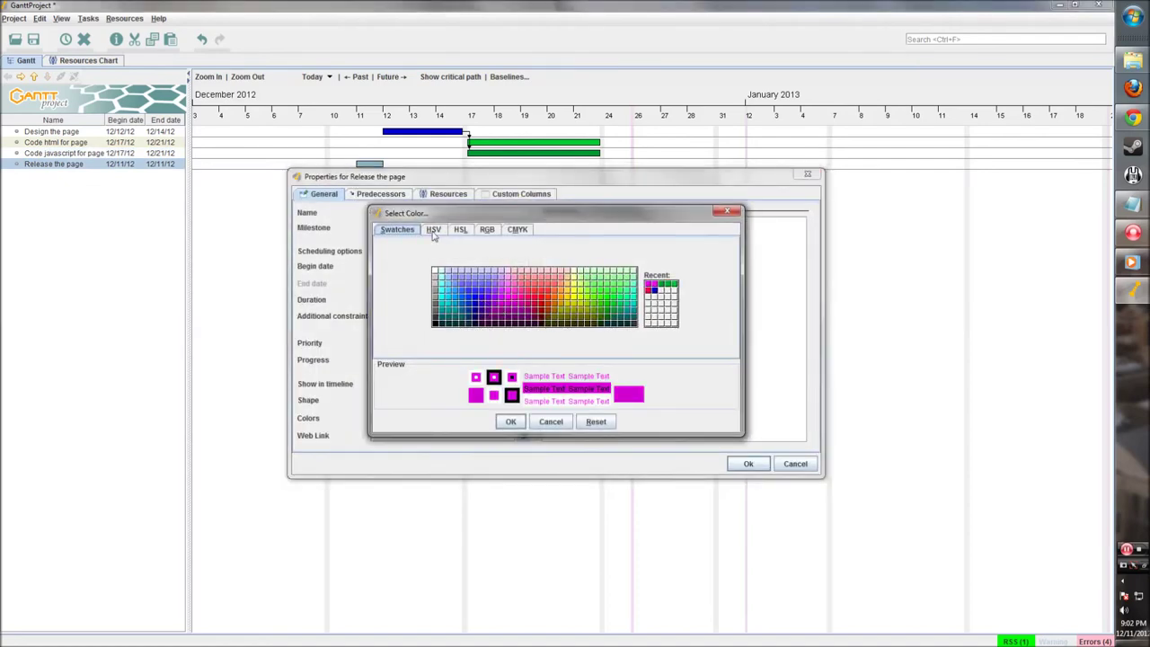
click(511, 422)
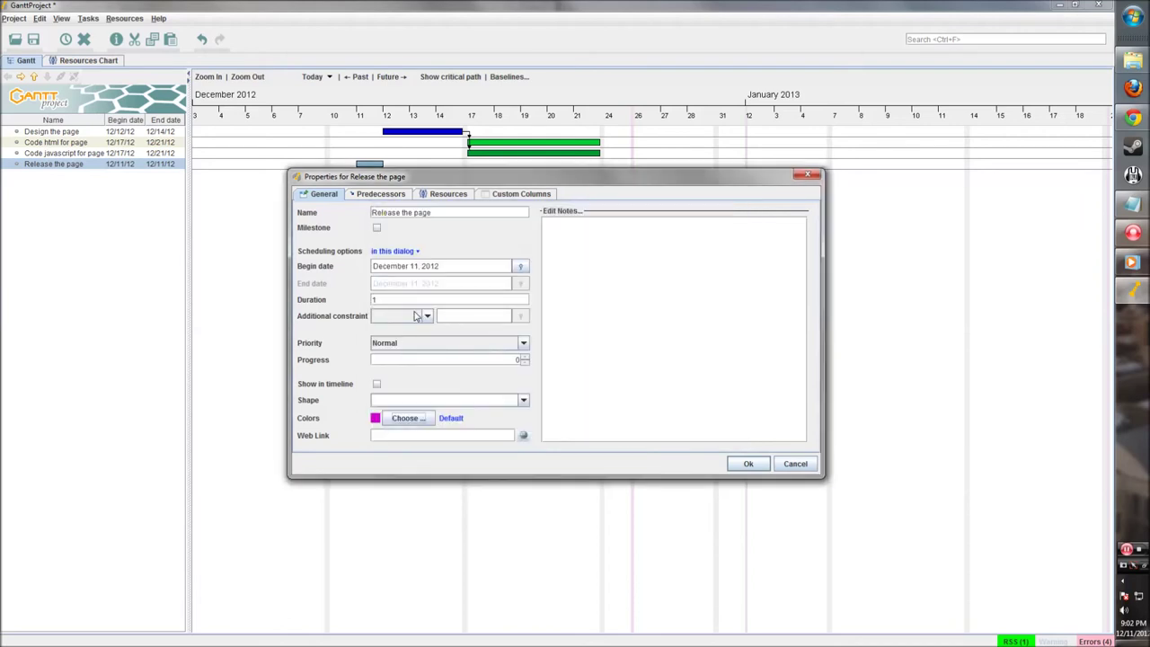
Make Release the page follow Code html for page and Code javascript for page.
click(391, 197)
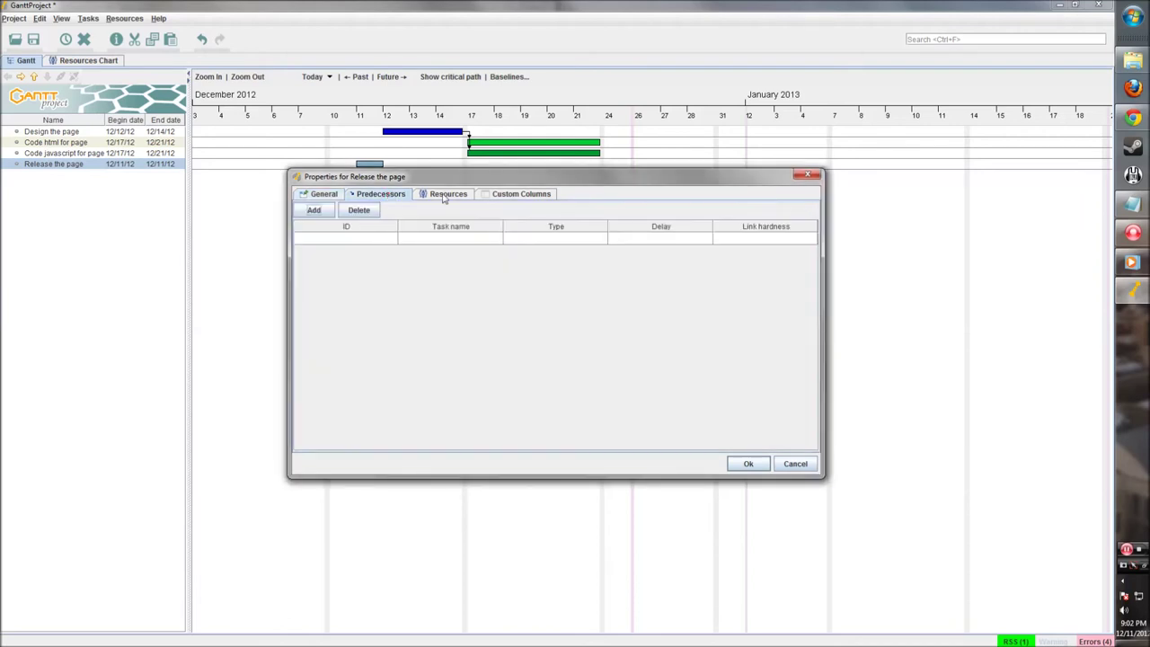
click(313, 209)
click(427, 238)
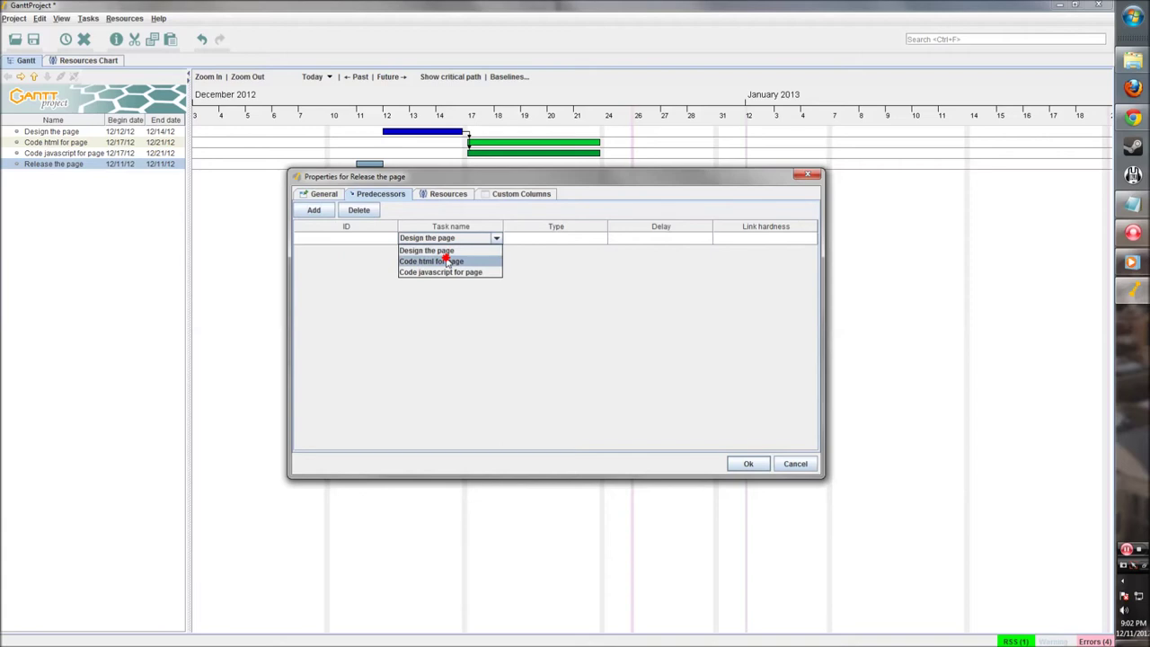
click(445, 260)
click(439, 285)
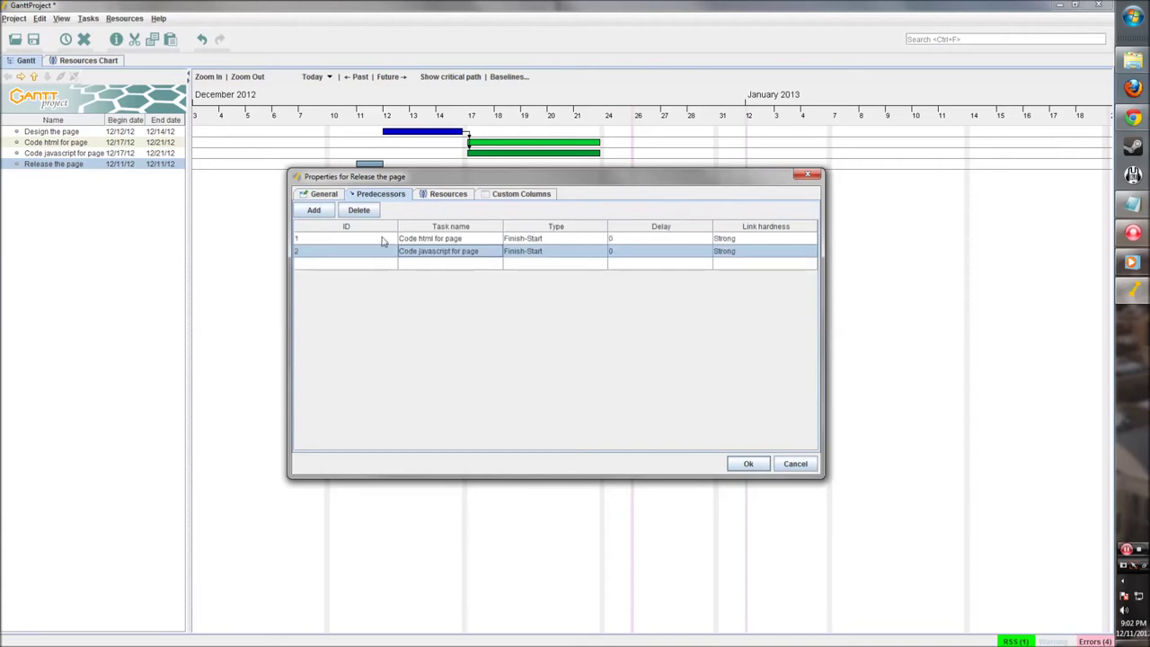
click(448, 195)
click(484, 195)
click(325, 194)
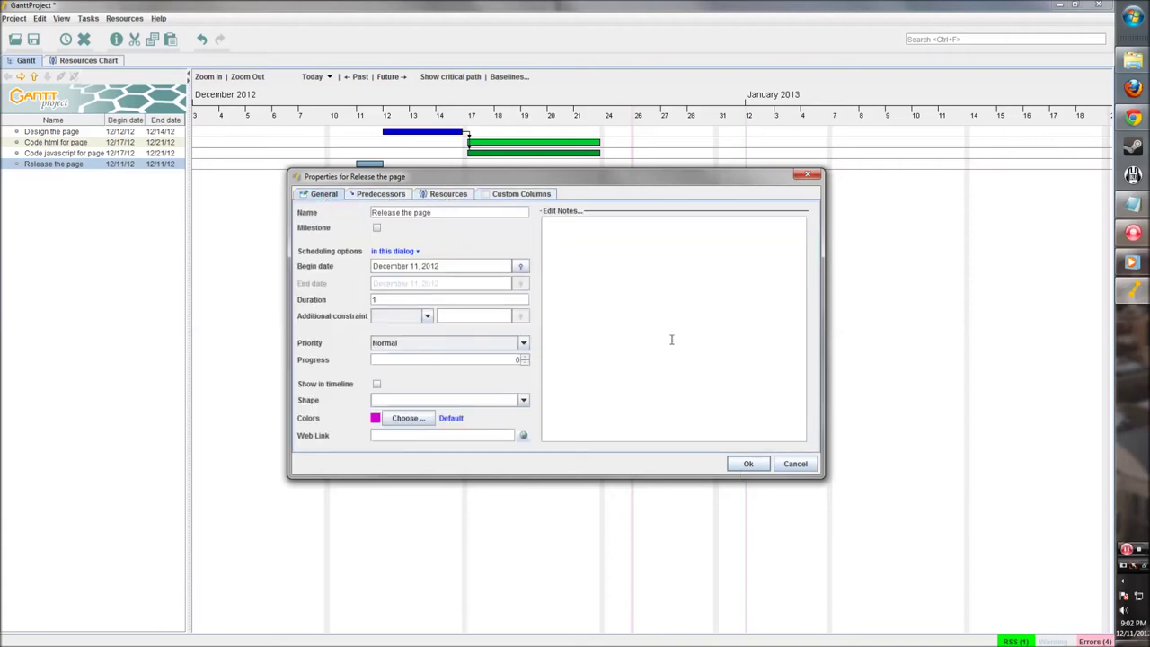
click(749, 465)
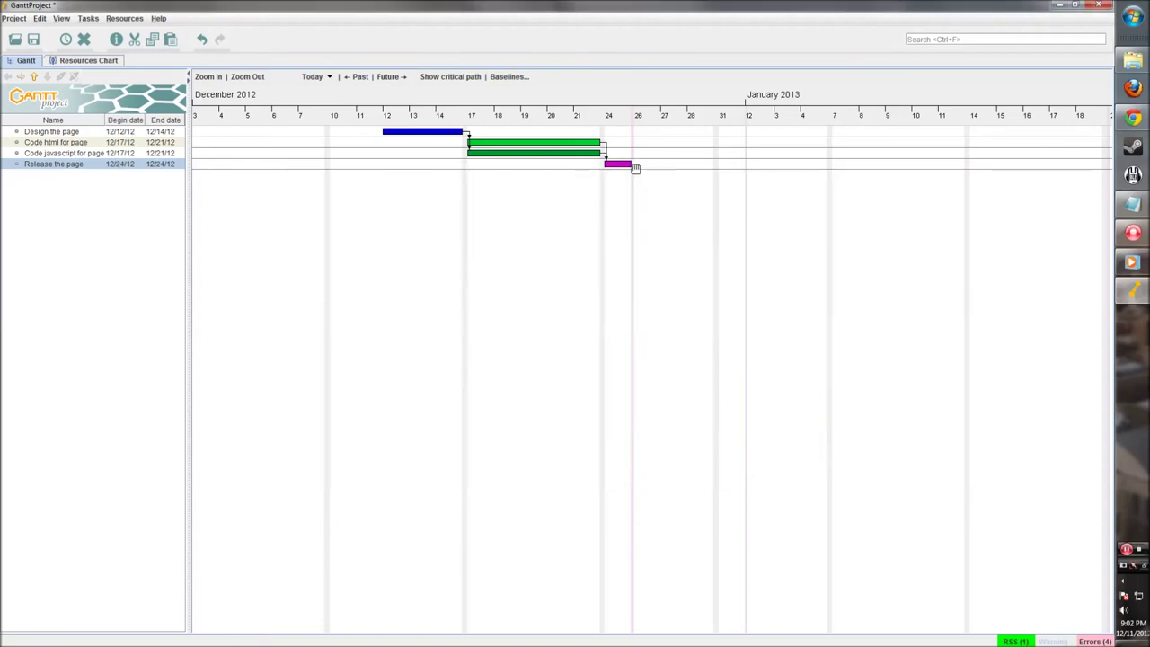
Lengthen Release the page so it ends 12/26/12.
drag(633, 163, 660, 164)
click(601, 246)
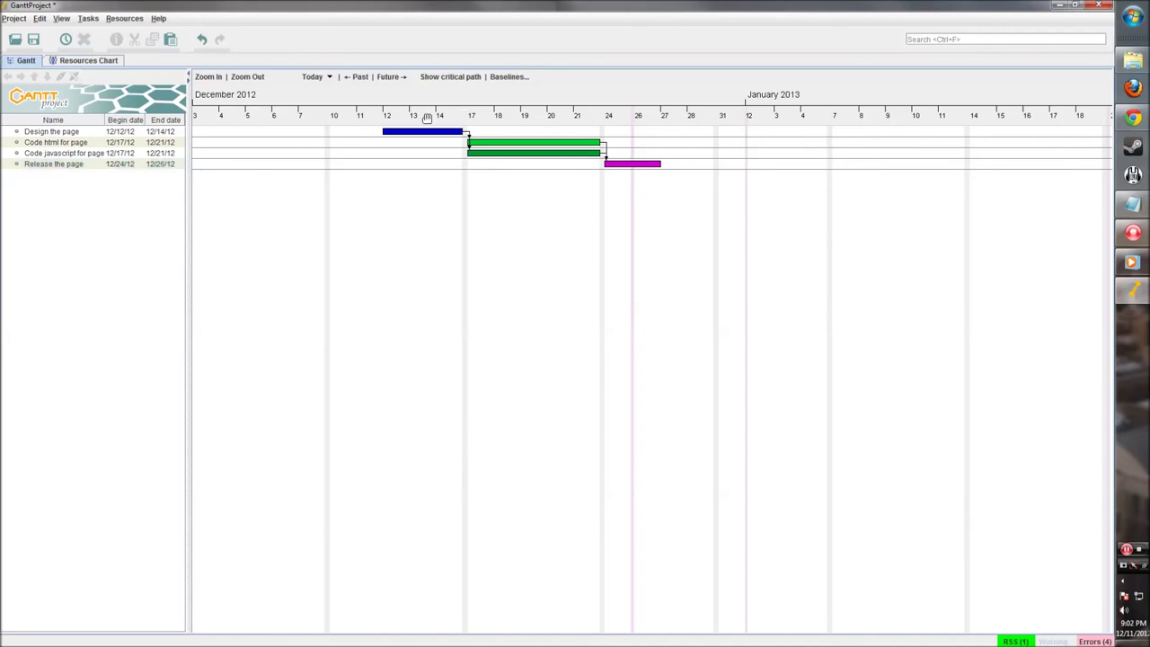
right_click(539, 208)
Add a new task and name it Website Complete in its properties.
click(575, 219)
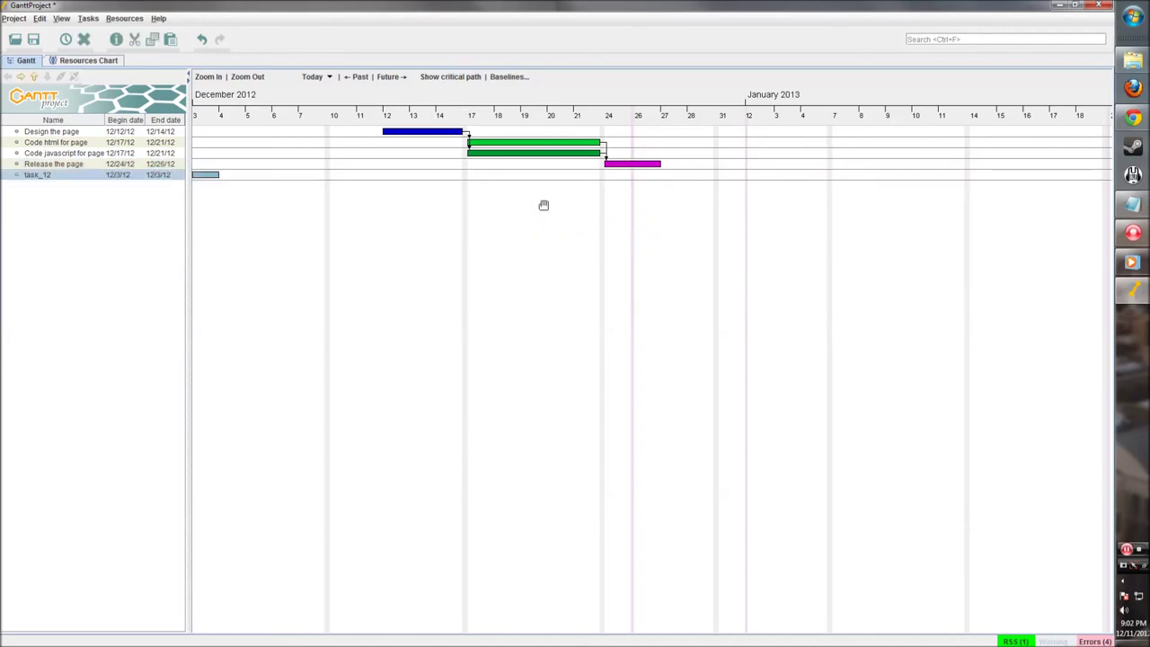
double_click(41, 175)
right_click(77, 177)
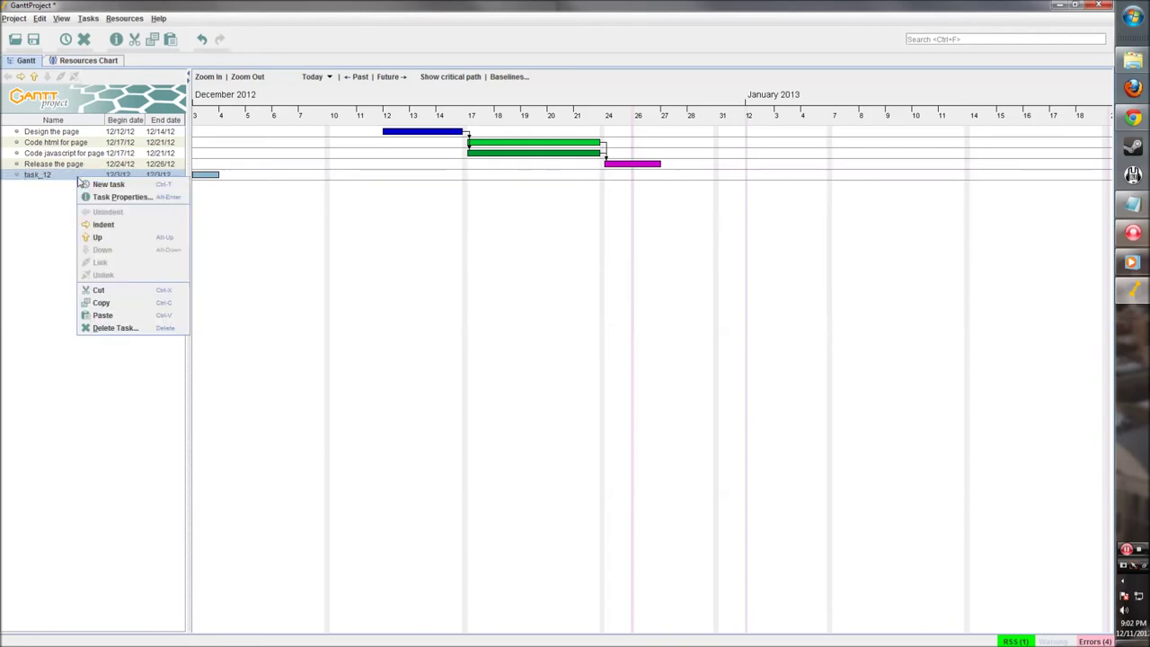
click(99, 194)
drag(416, 182, 418, 218)
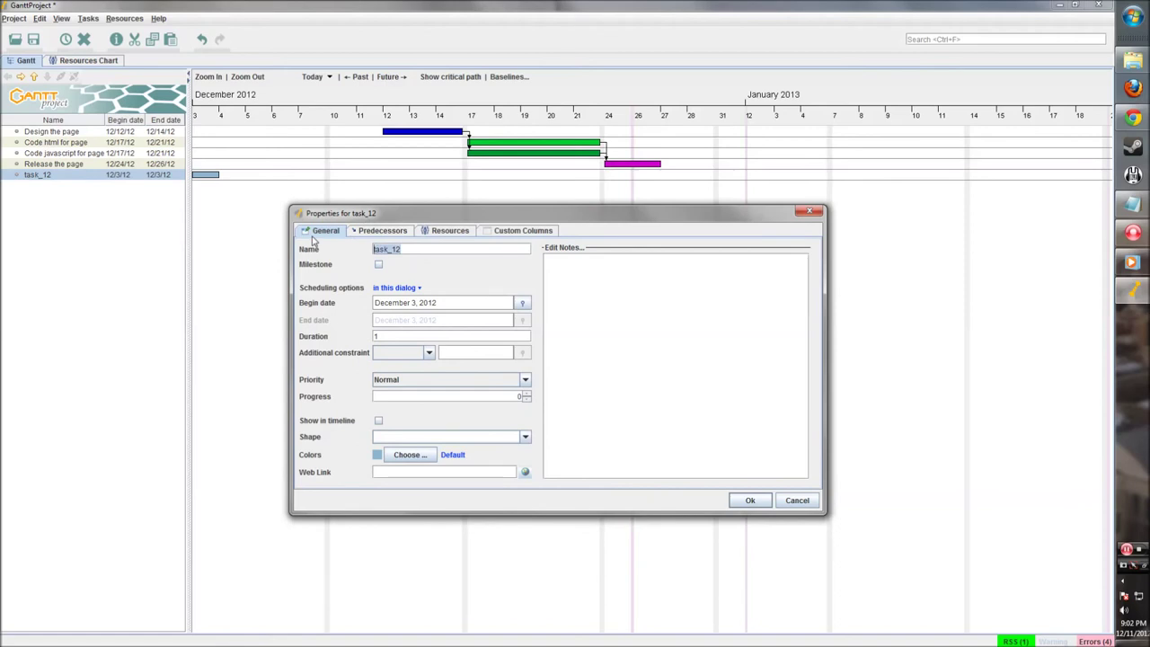
text(We)
text(Complete)
Make Website Complete a milestone with a yellow colour.
click(378, 265)
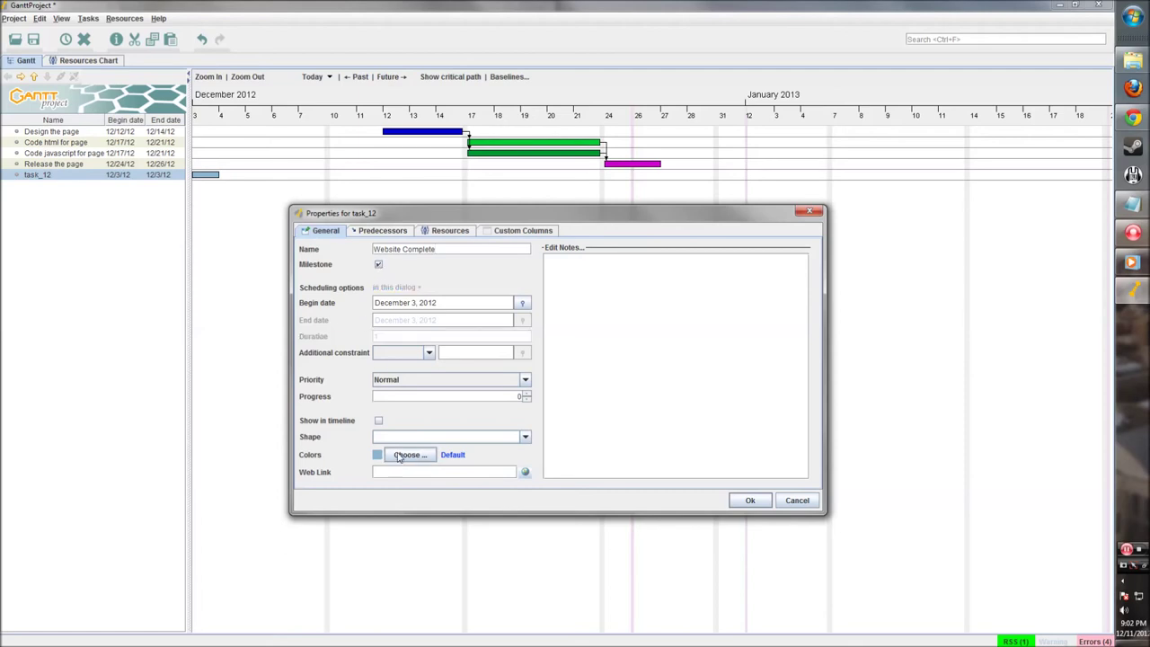
click(399, 457)
click(576, 345)
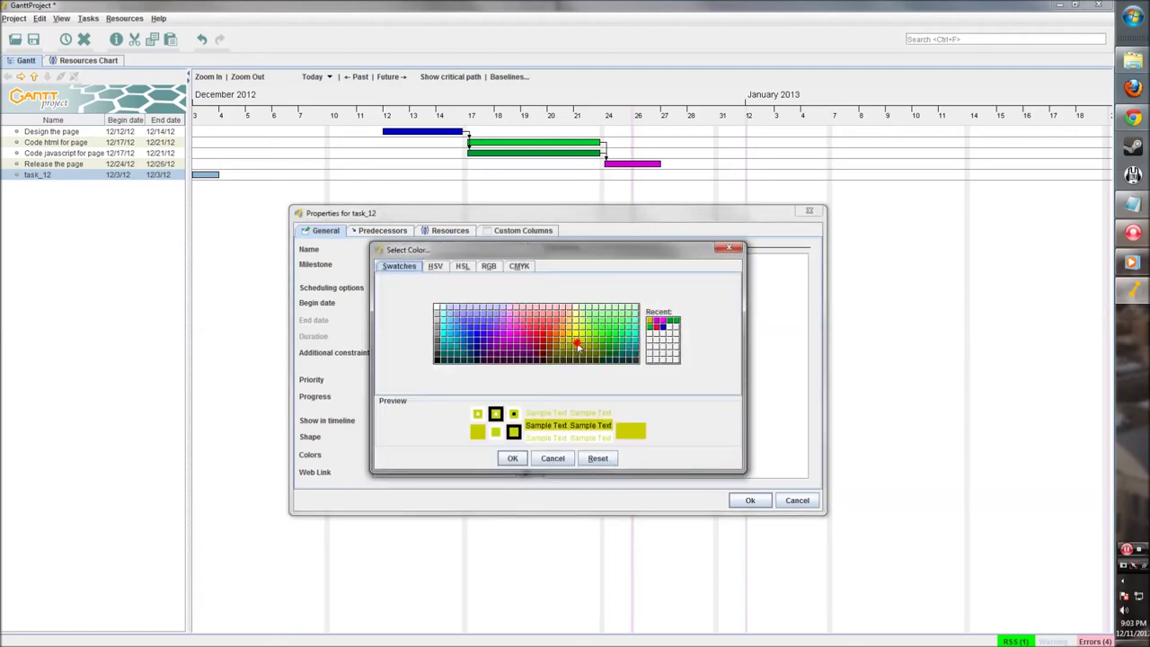
click(512, 459)
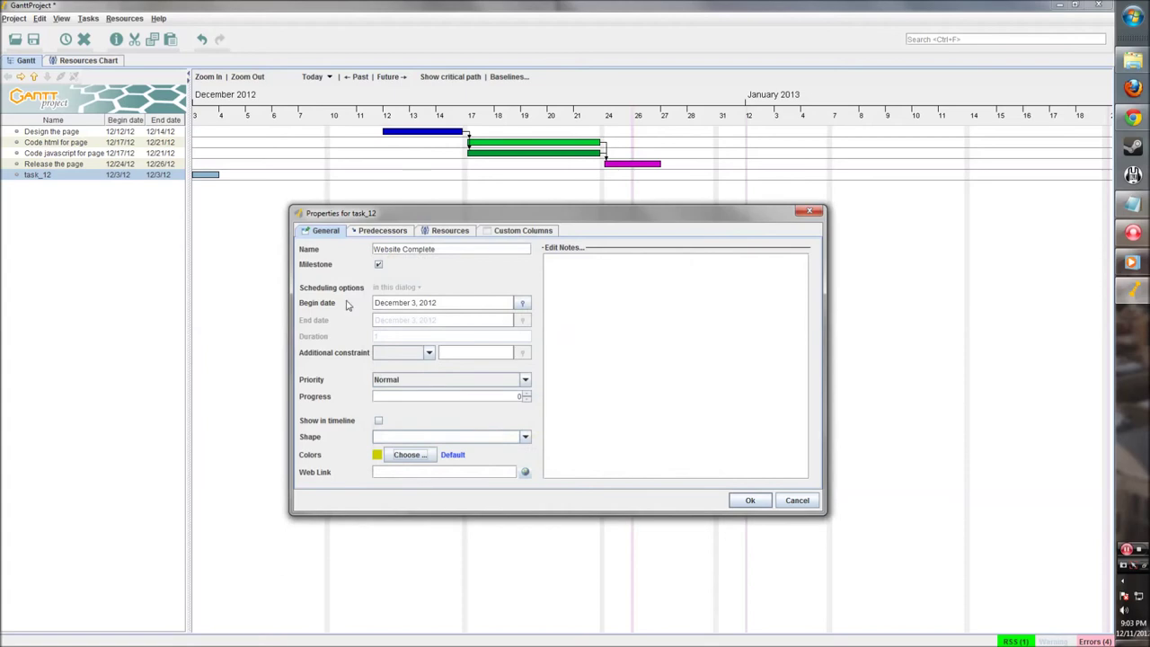
Make the milestone follow Release the page, then mark Design the page 100% complete.
click(380, 231)
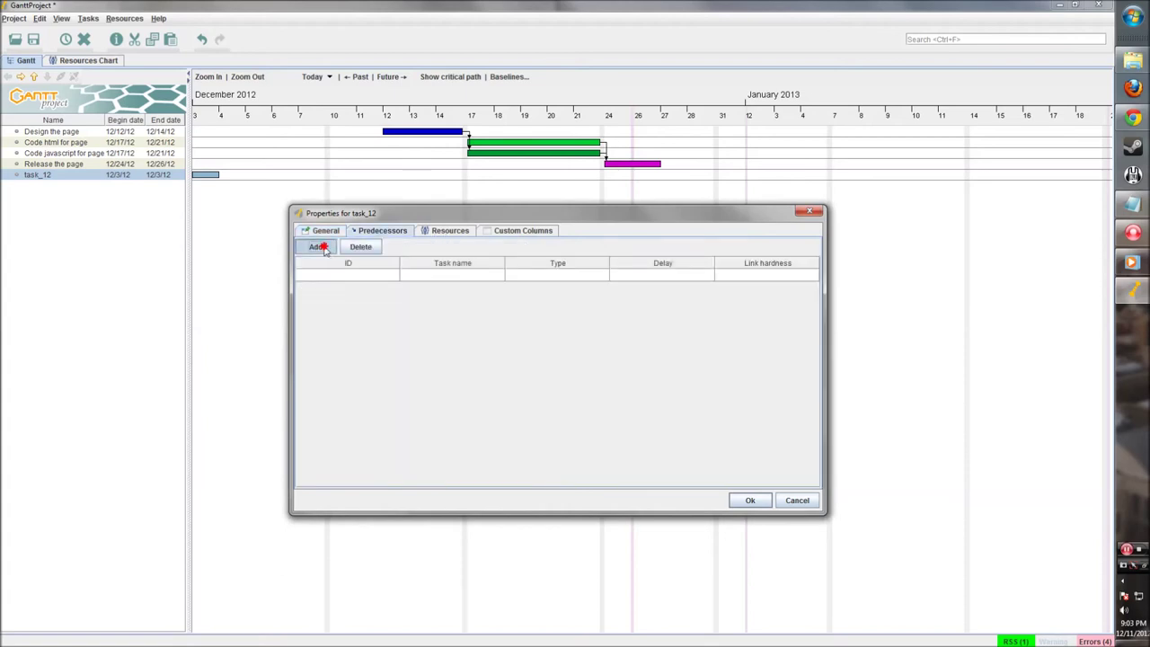
click(452, 282)
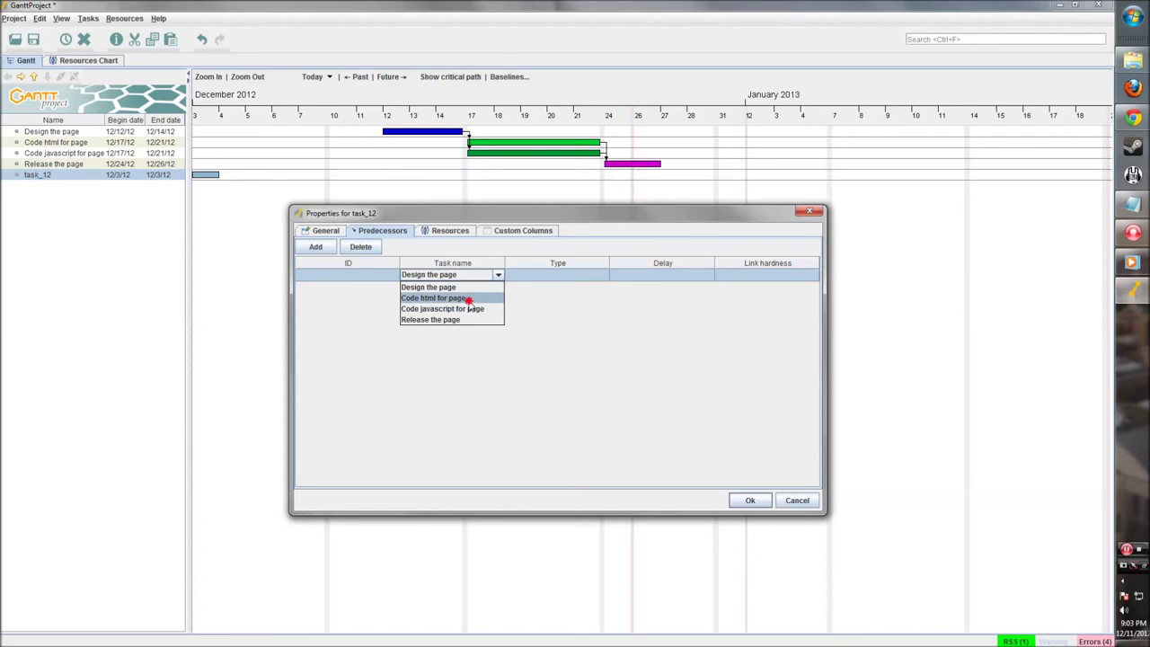
click(467, 299)
click(460, 274)
click(497, 275)
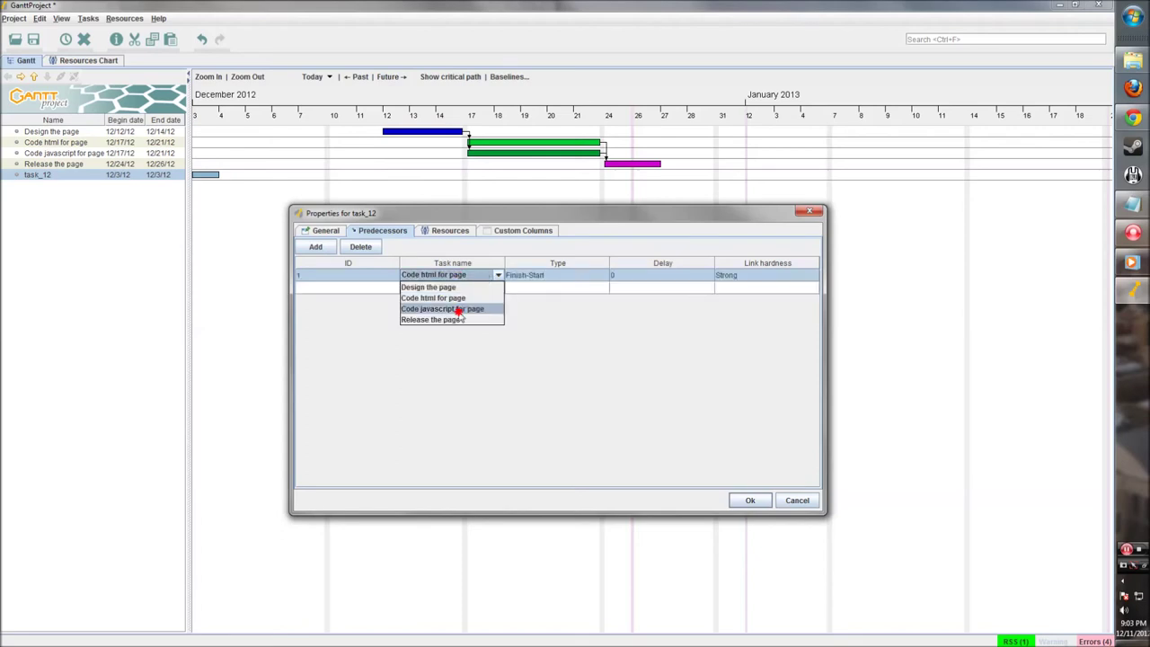
click(456, 320)
click(753, 501)
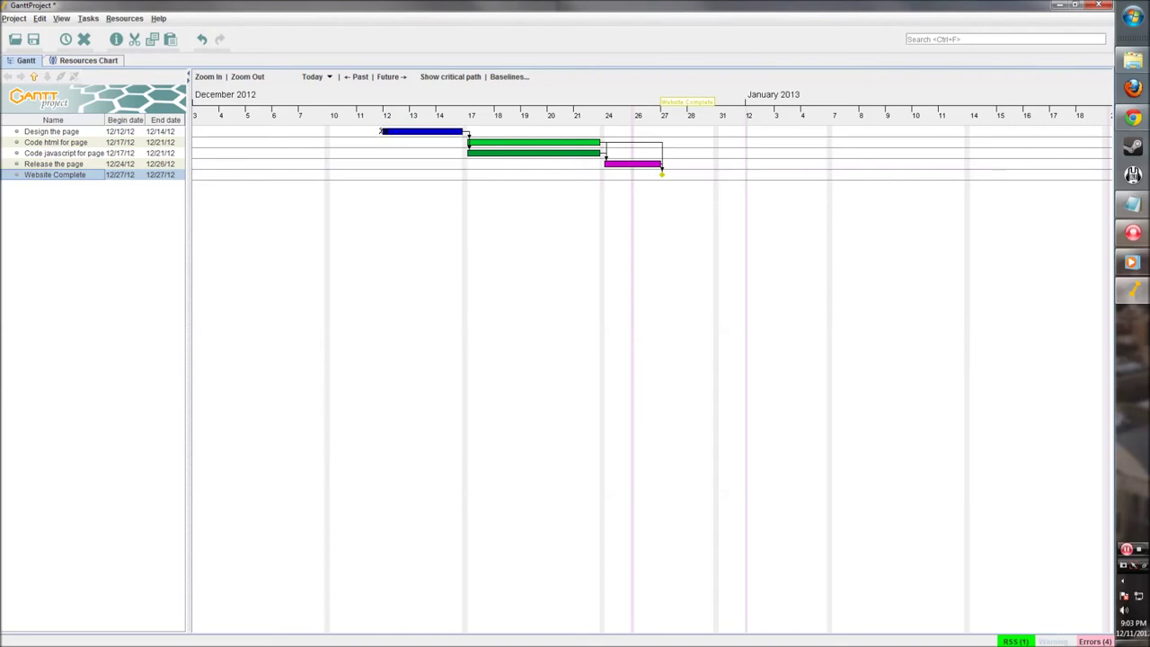
drag(381, 132, 466, 132)
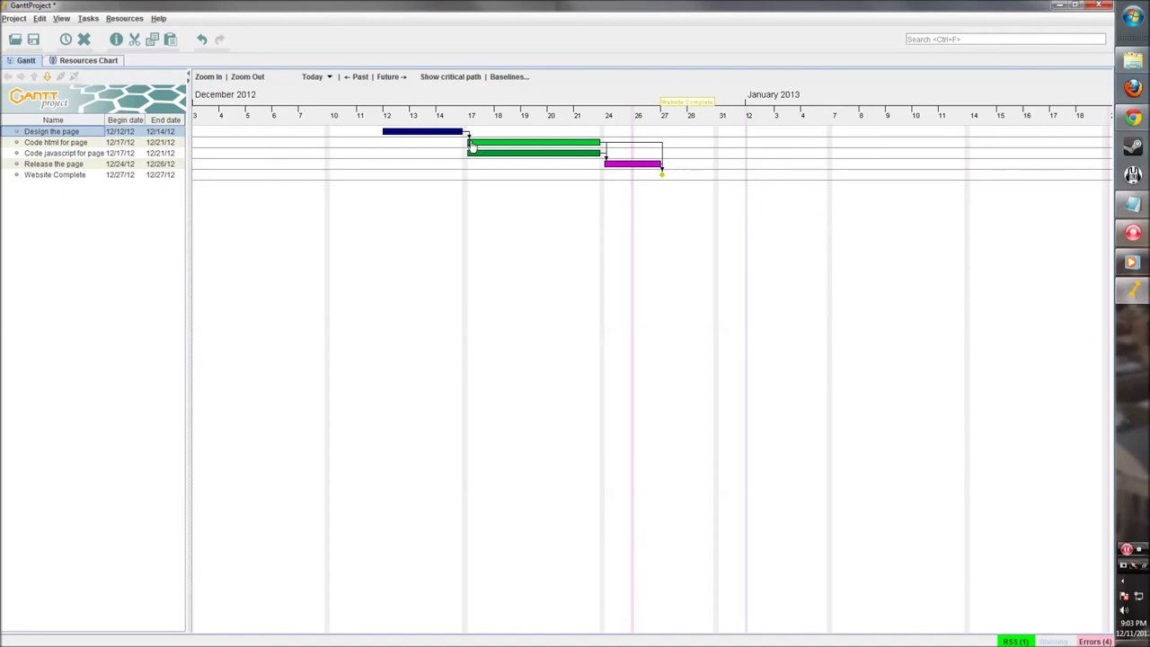
Set Code javascript for page to about 45% and Code html for page to about 55% complete.
drag(466, 152, 529, 157)
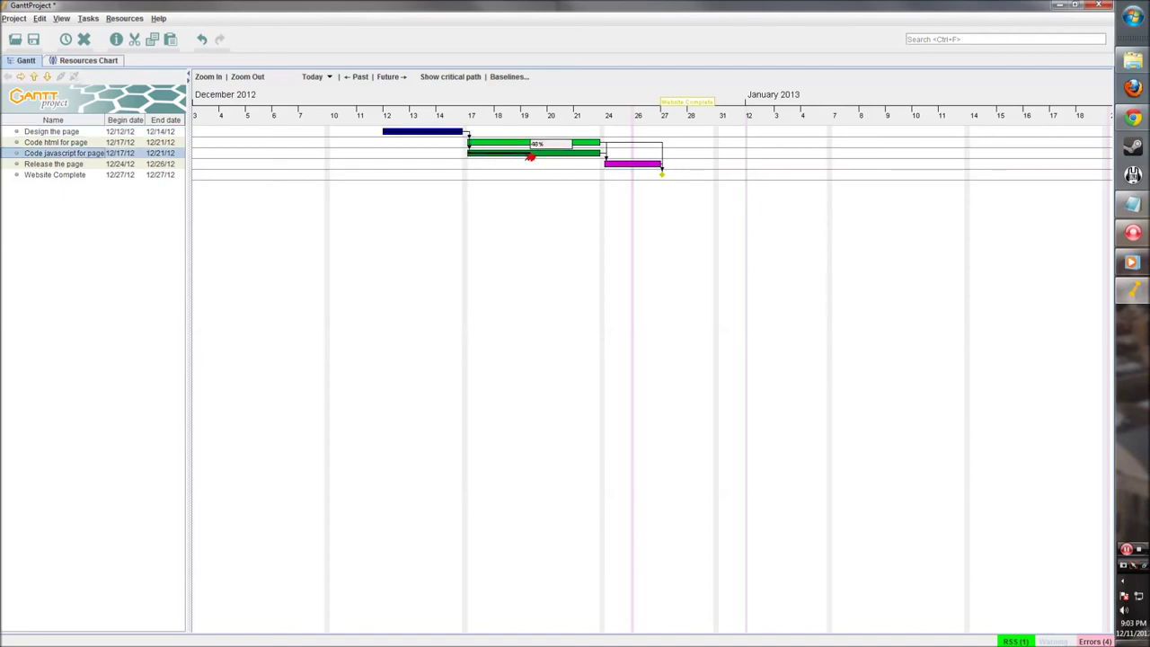
drag(528, 157, 531, 157)
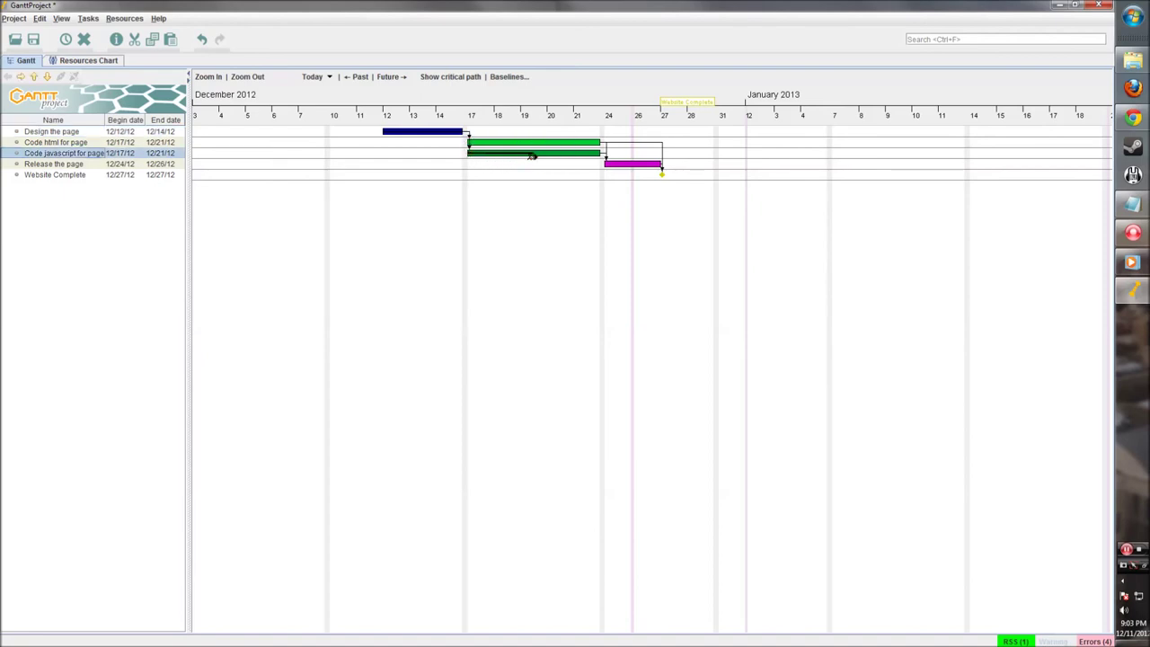
click(466, 142)
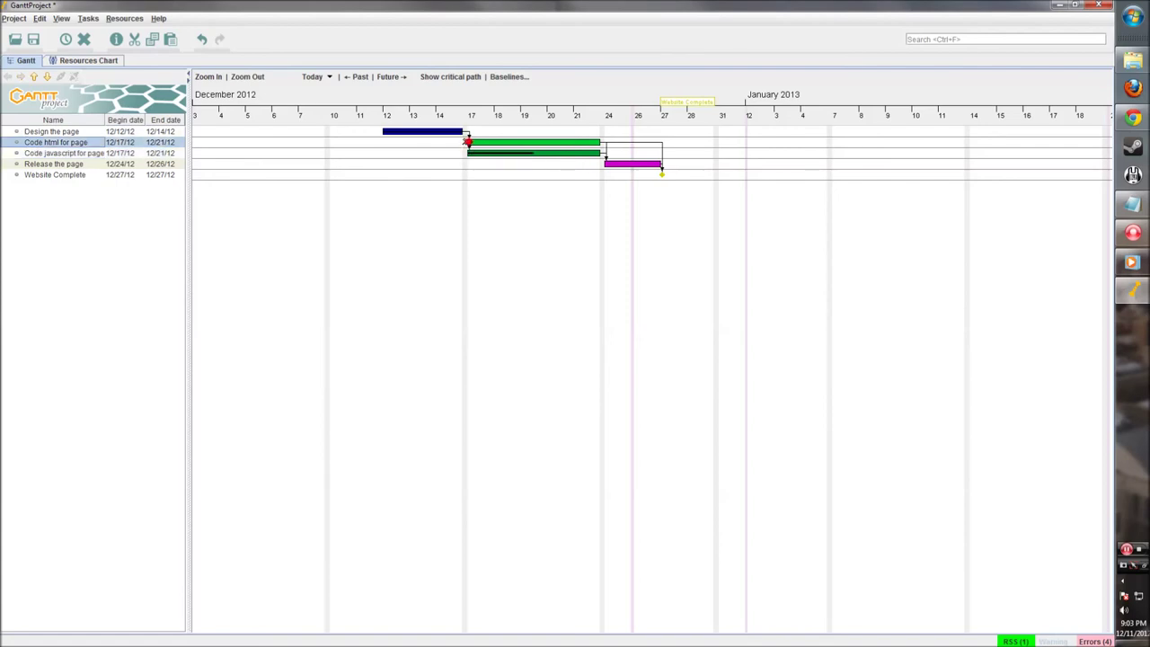
drag(467, 142, 546, 147)
scroll(480, 144, up, 2)
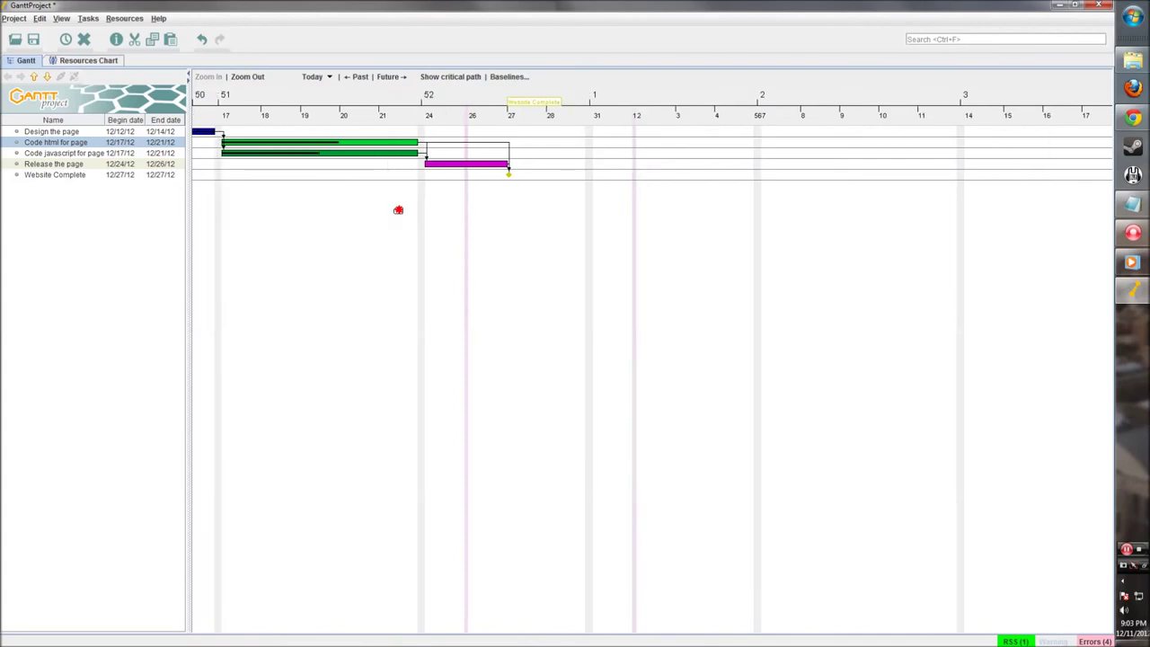
drag(398, 210, 570, 224)
drag(393, 192, 442, 223)
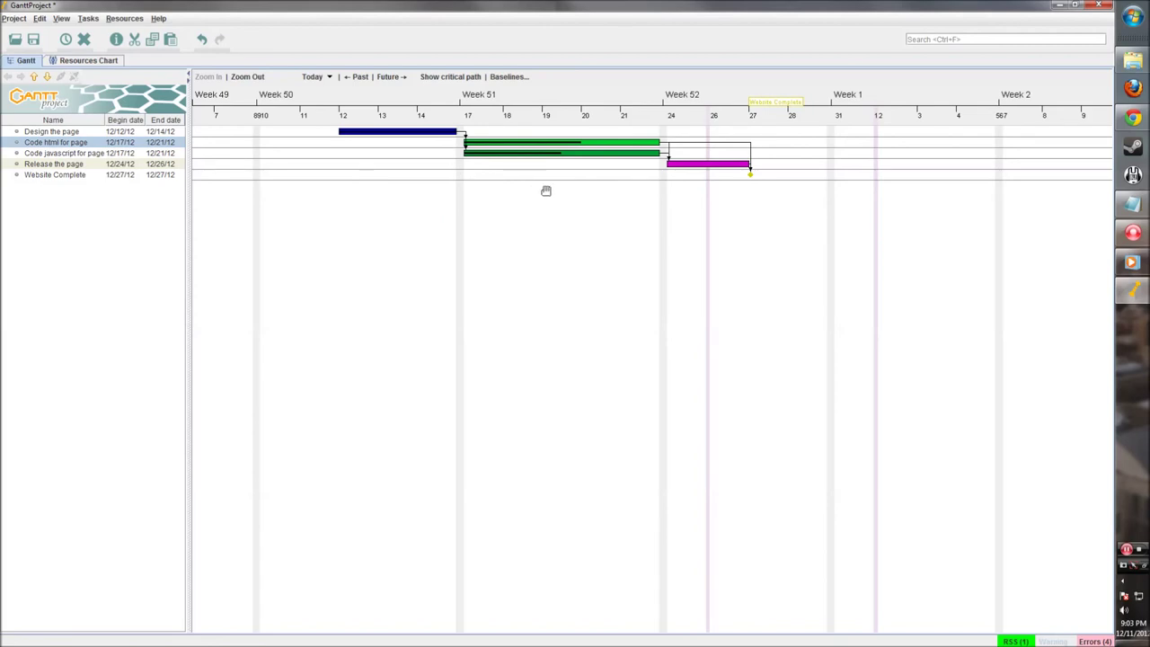
scroll(548, 190, down, 2)
scroll(565, 170, down, 2)
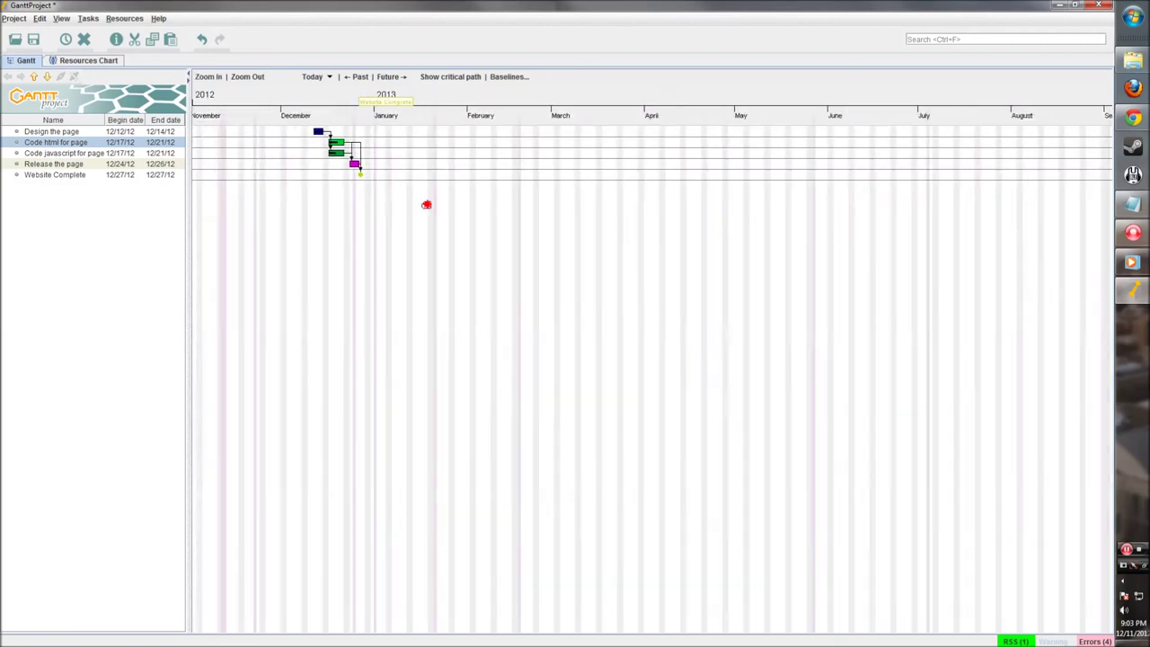
scroll(441, 184, up, 1)
scroll(467, 162, up, 1)
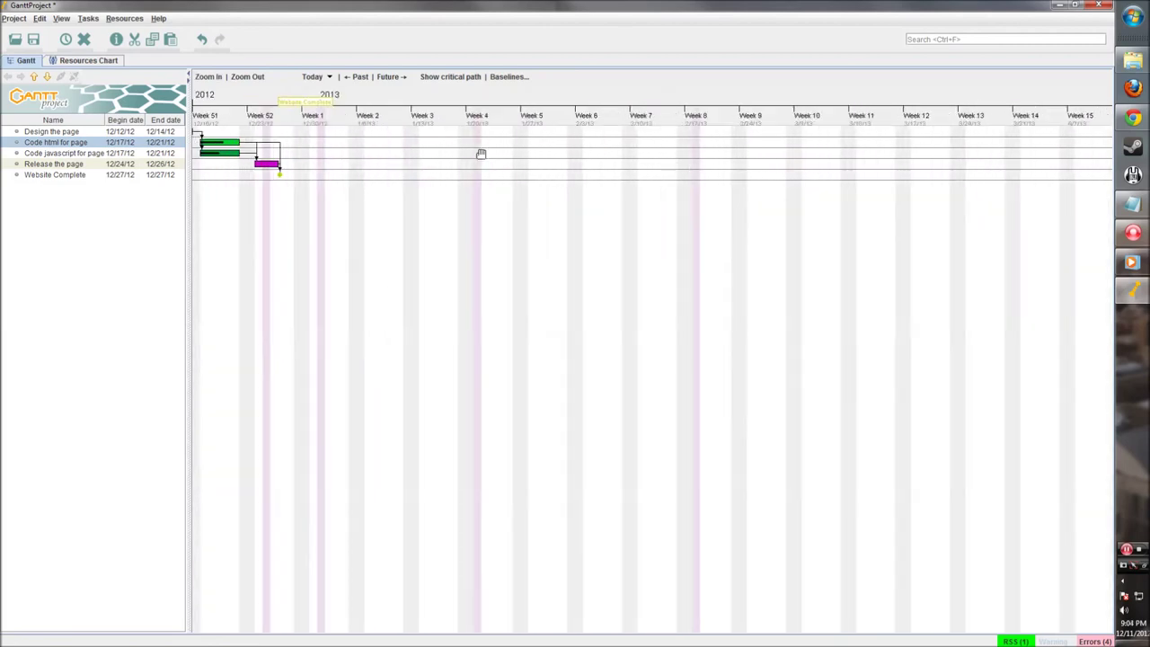
scroll(458, 166, up, 1)
drag(449, 172, 527, 226)
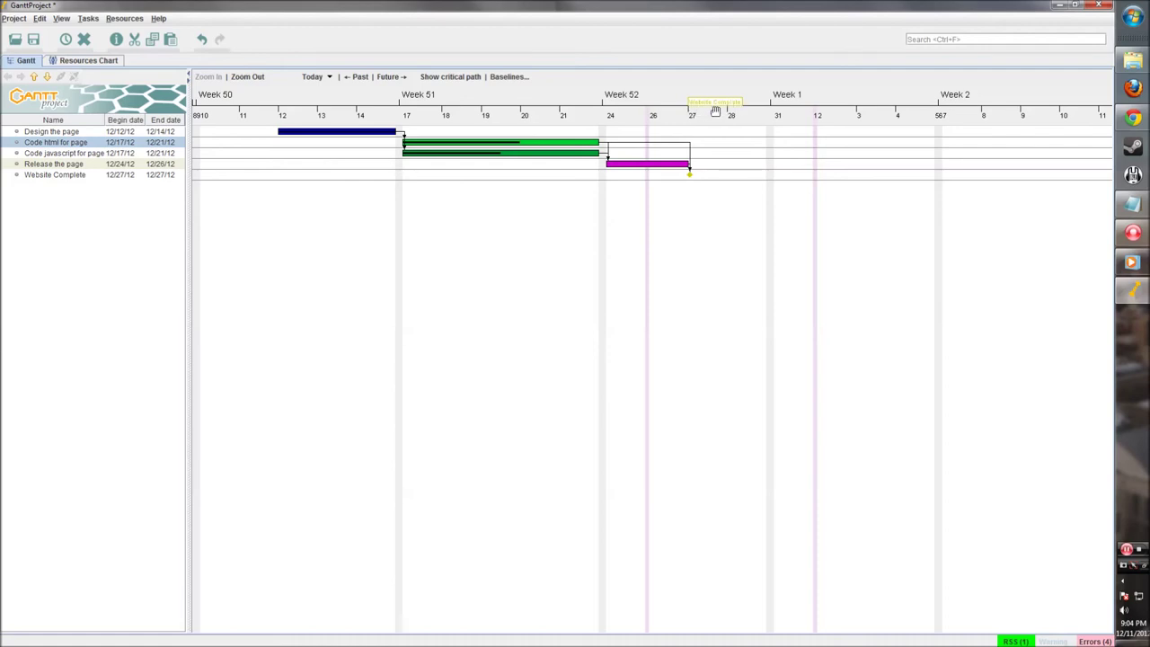
drag(589, 257, 655, 260)
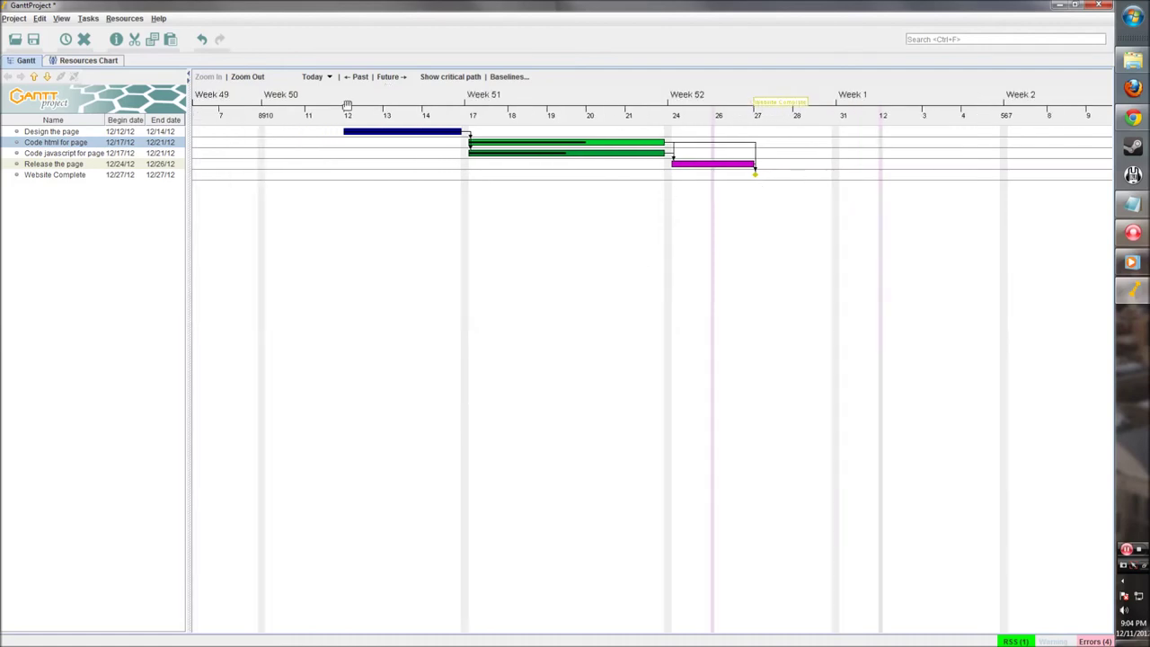
click(441, 78)
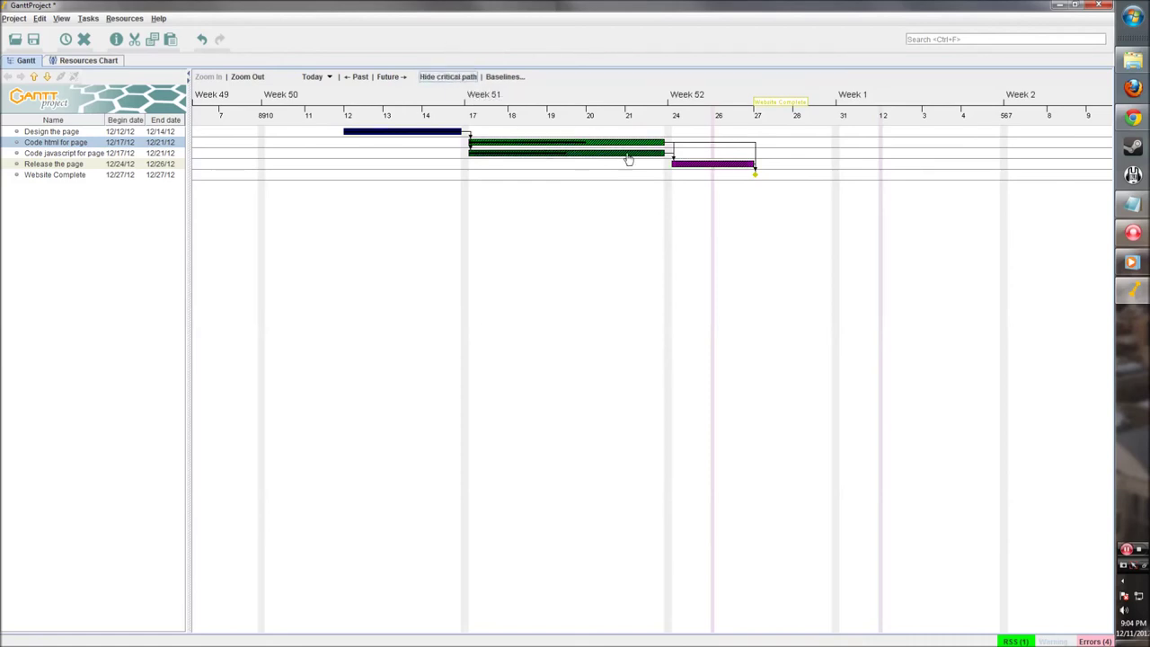
click(445, 77)
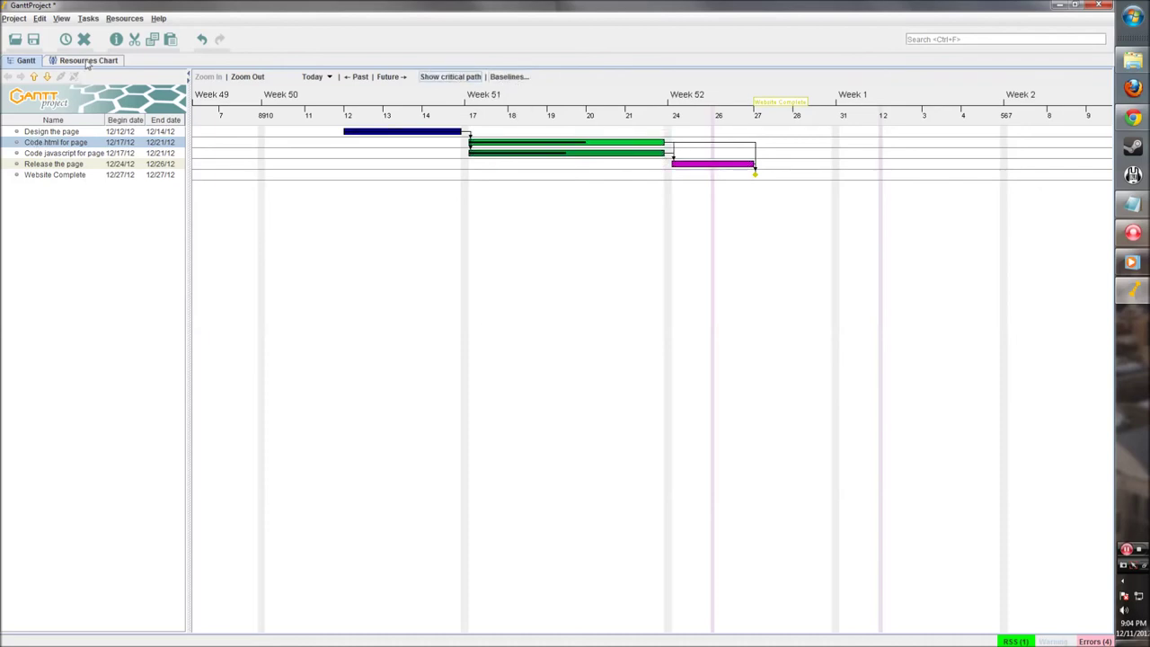
drag(392, 221, 406, 221)
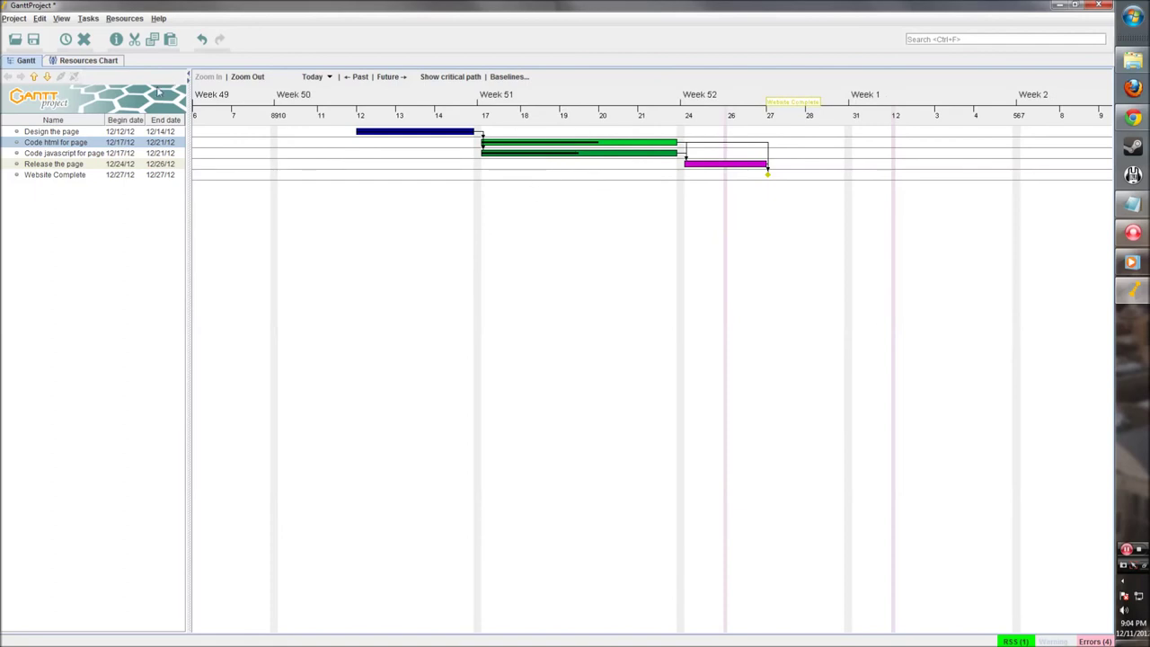
click(80, 61)
Create the first resource with its name and default role developer.
right_click(45, 149)
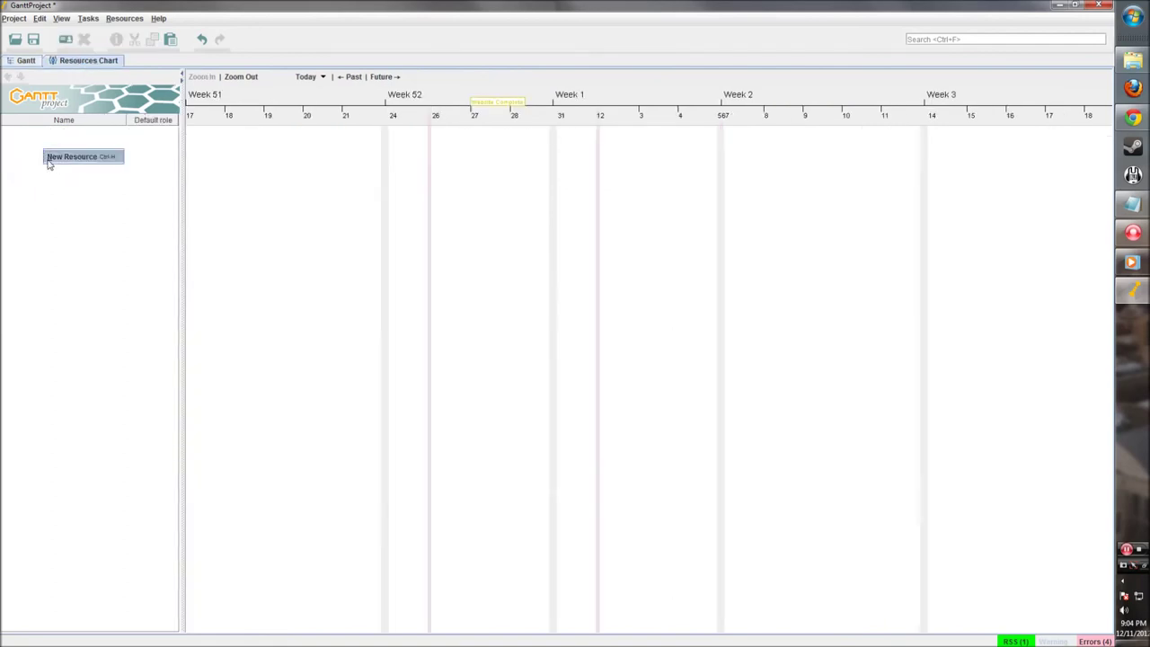
click(56, 154)
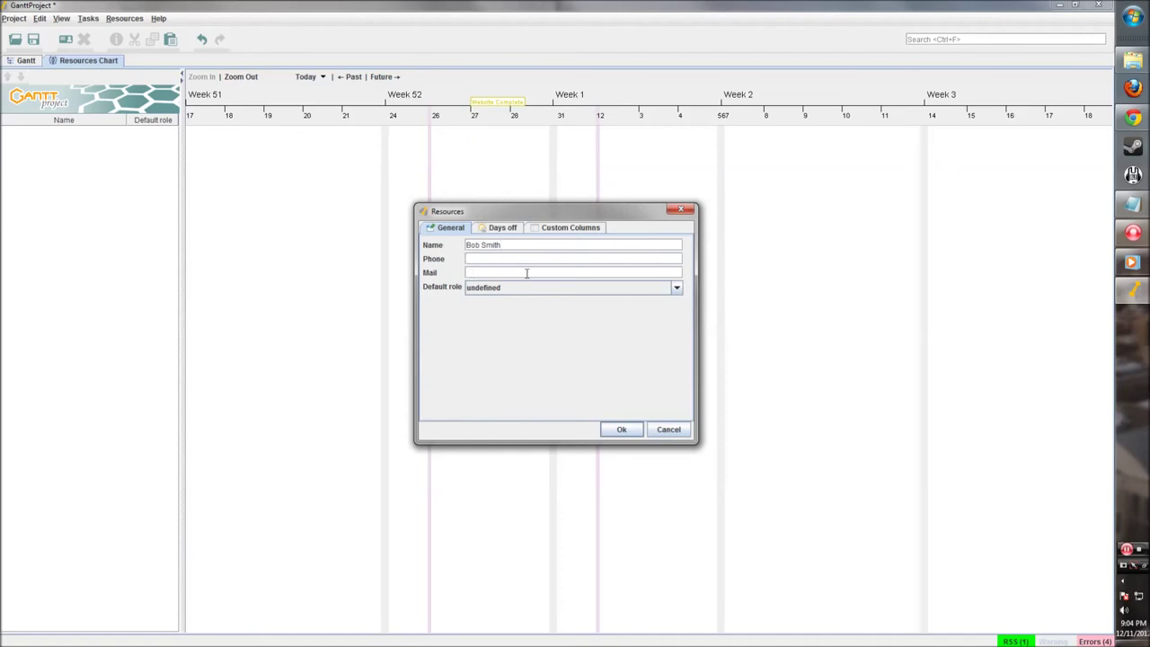
click(501, 290)
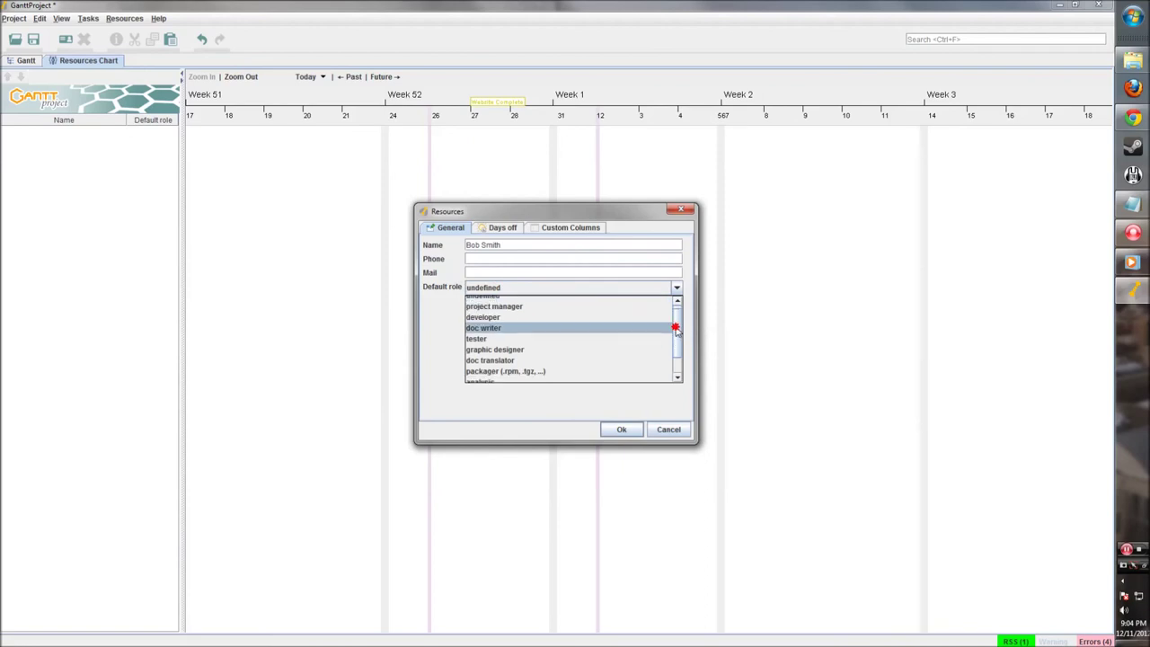
mouse_move(678, 328)
mouse_down()
mouse_move(678, 364)
mouse_move(680, 316)
mouse_up()
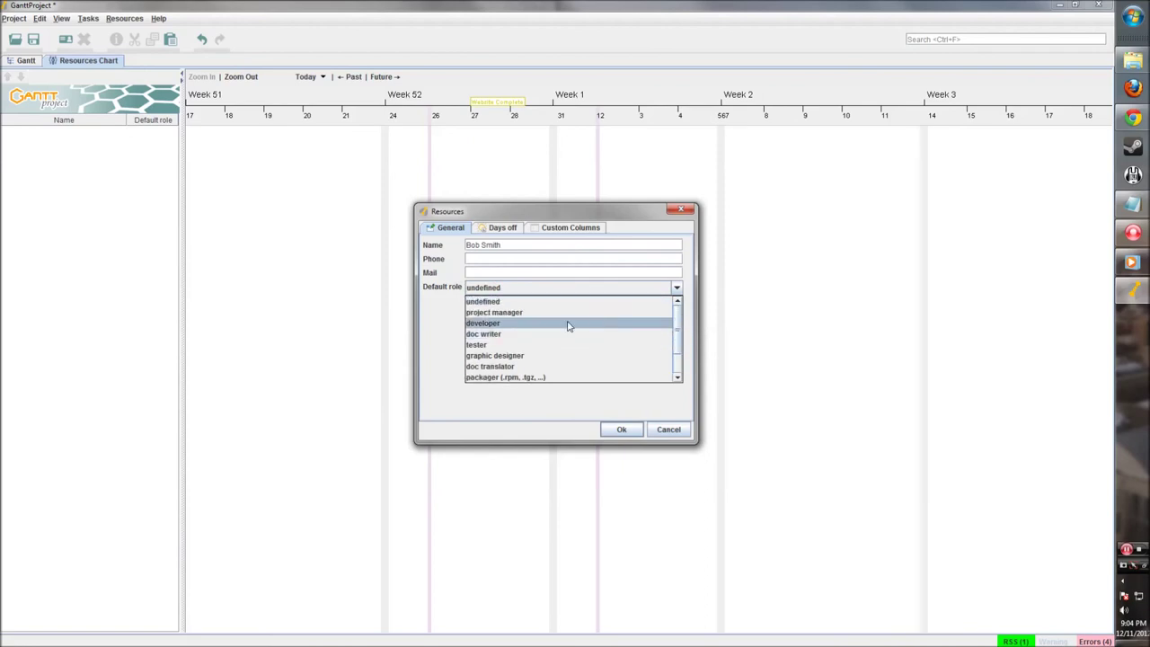
drag(678, 321, 676, 306)
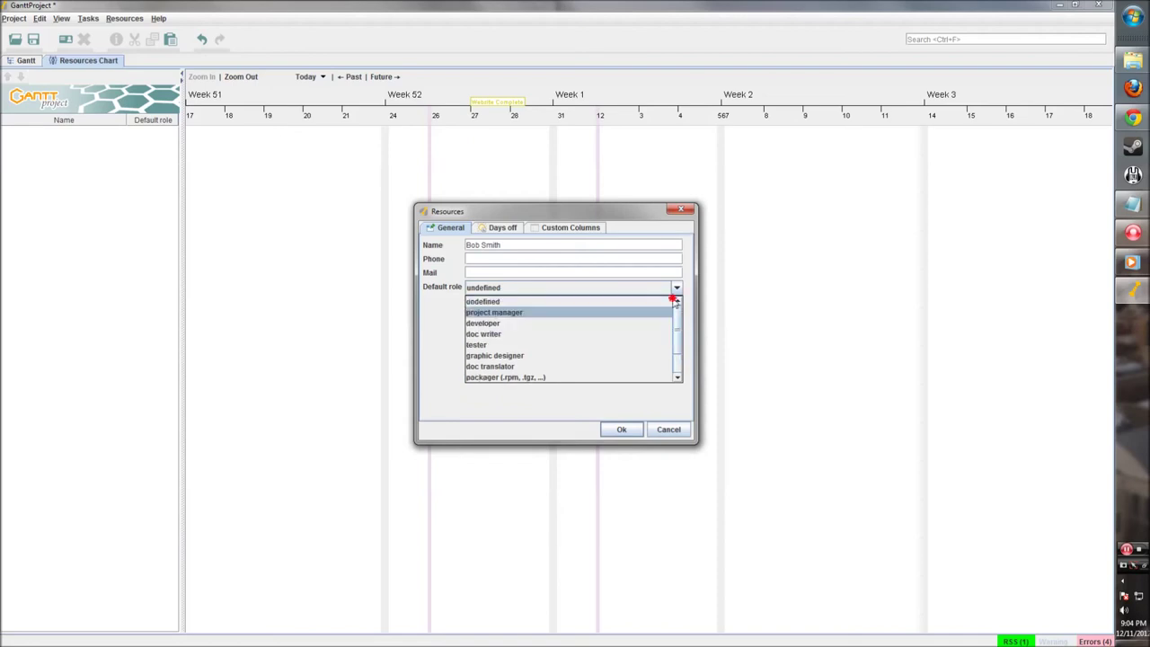
click(512, 324)
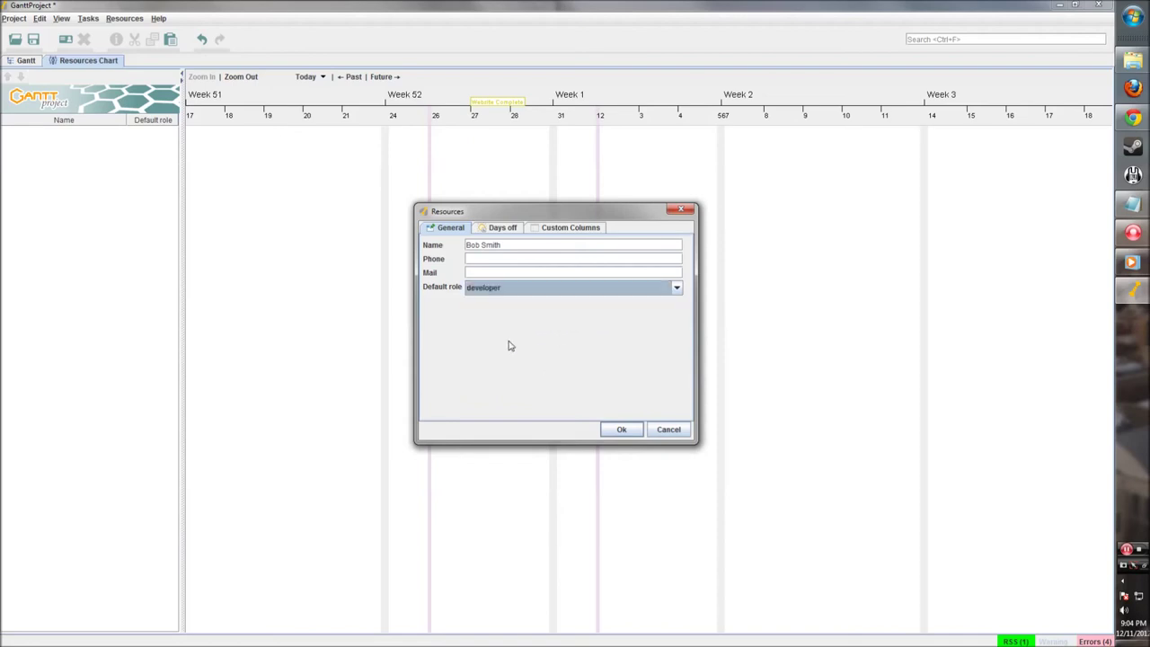
click(507, 230)
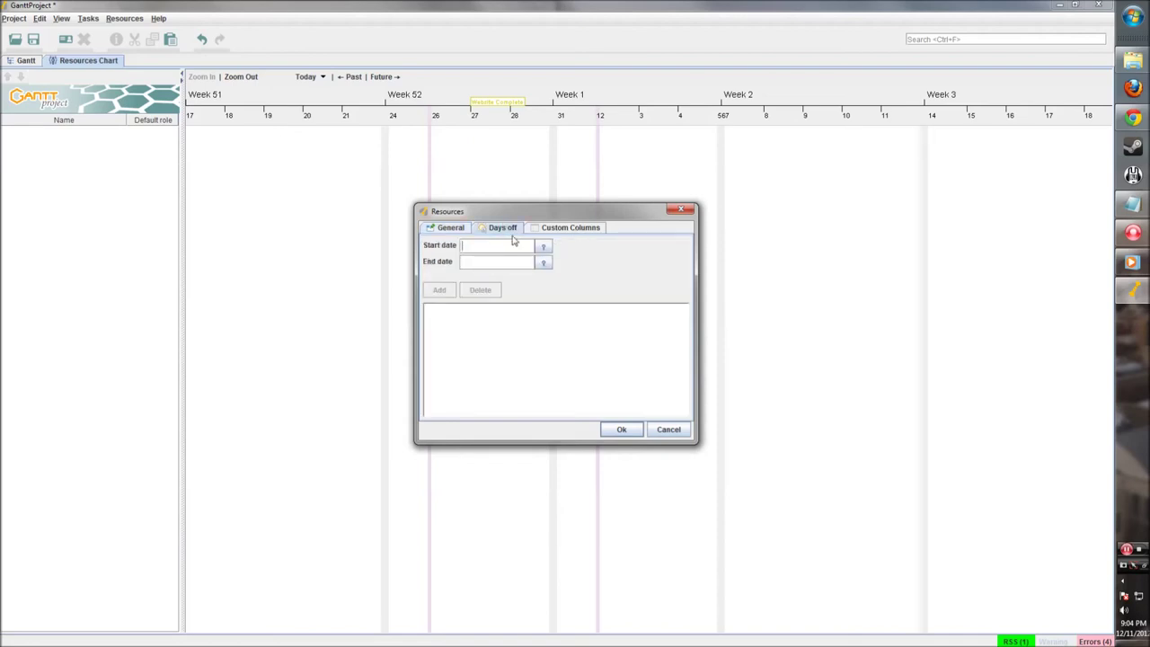
click(558, 231)
click(619, 430)
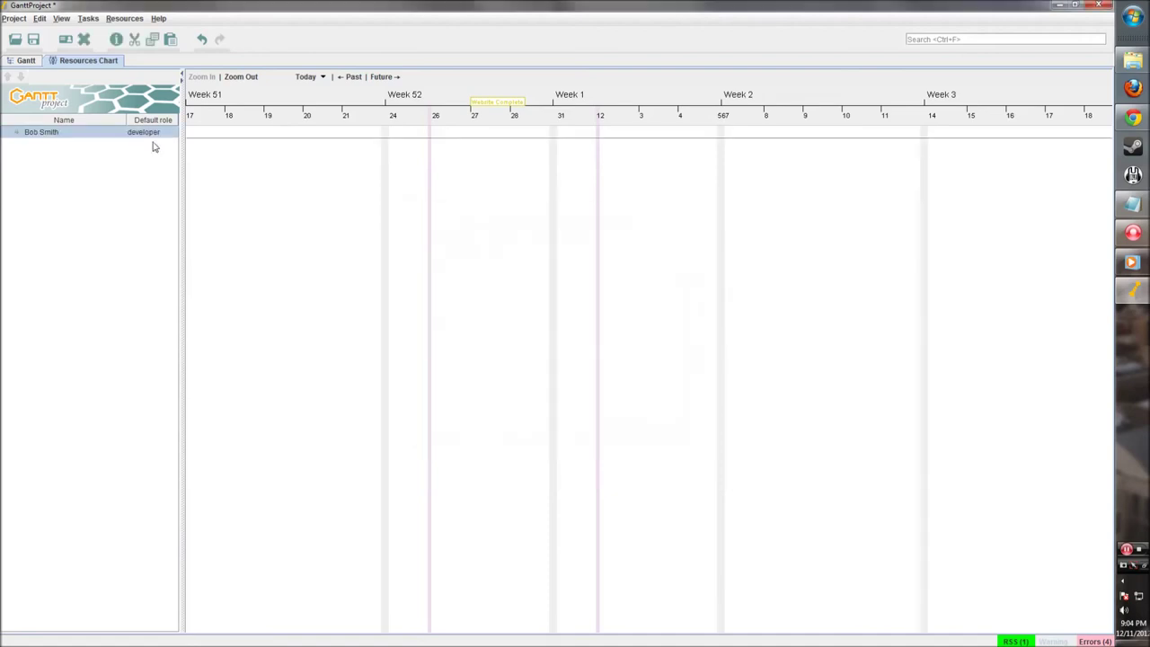
Add a second resource, entering the person's name, with default role project manager.
right_click(79, 151)
click(128, 160)
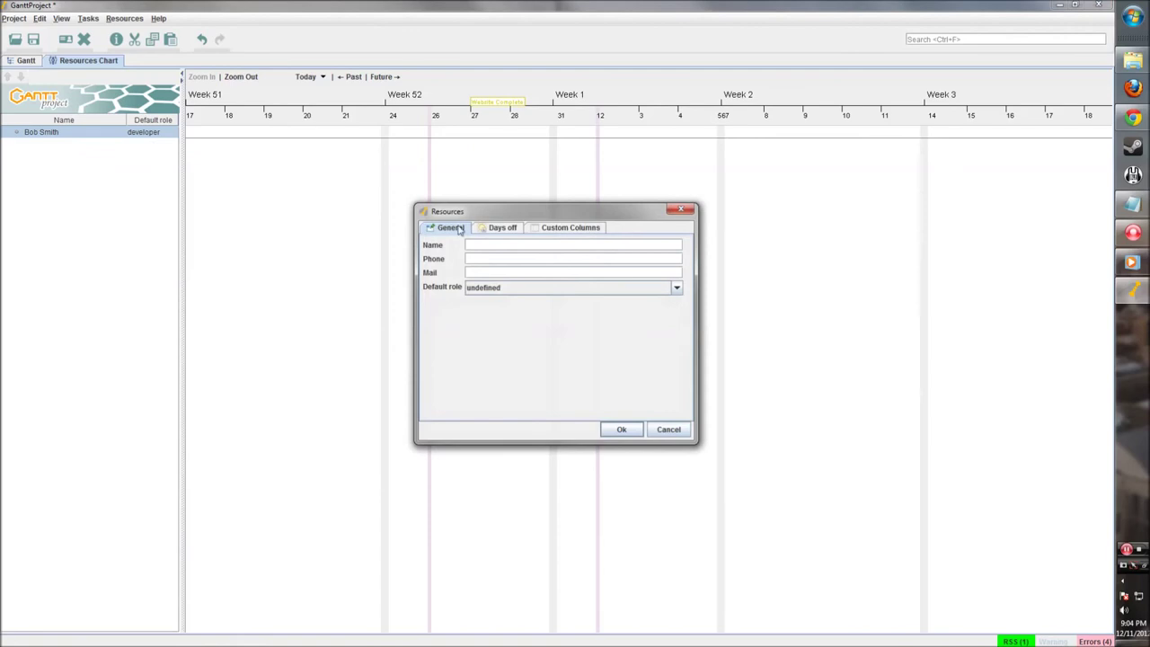
click(488, 245)
click(469, 289)
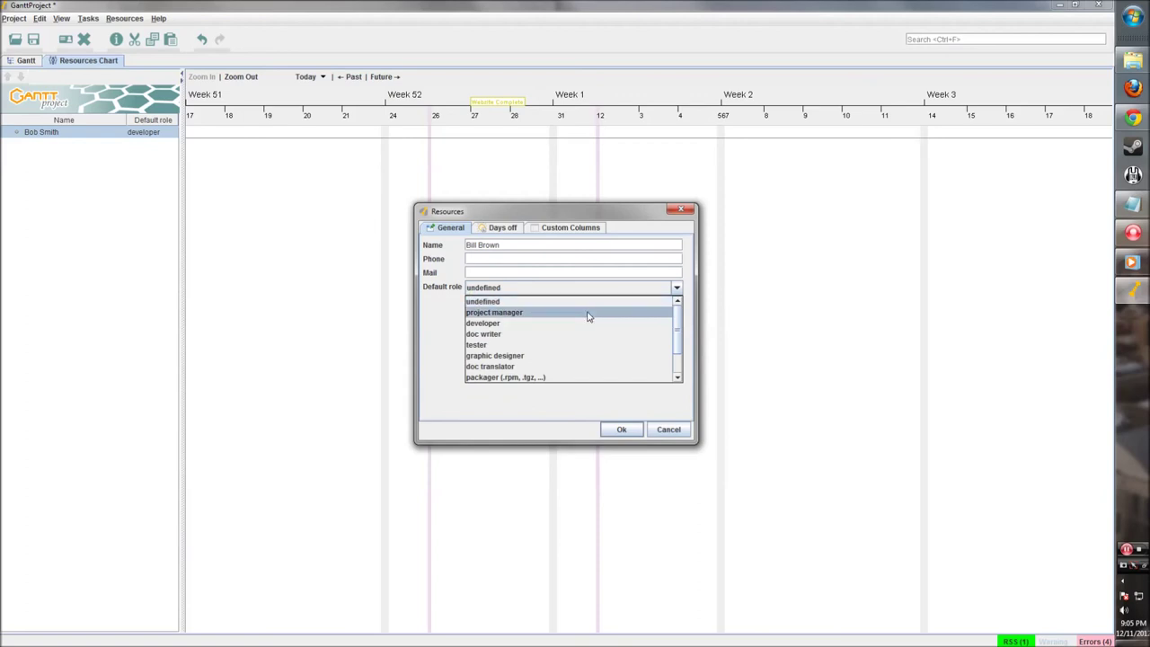
click(517, 313)
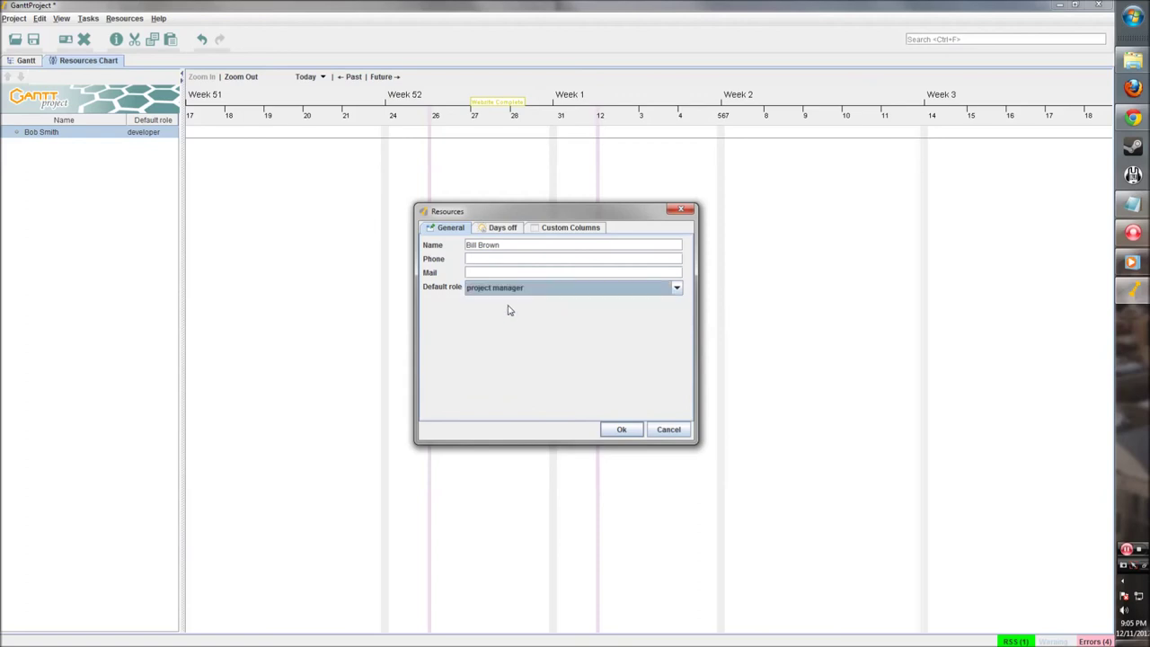
click(620, 430)
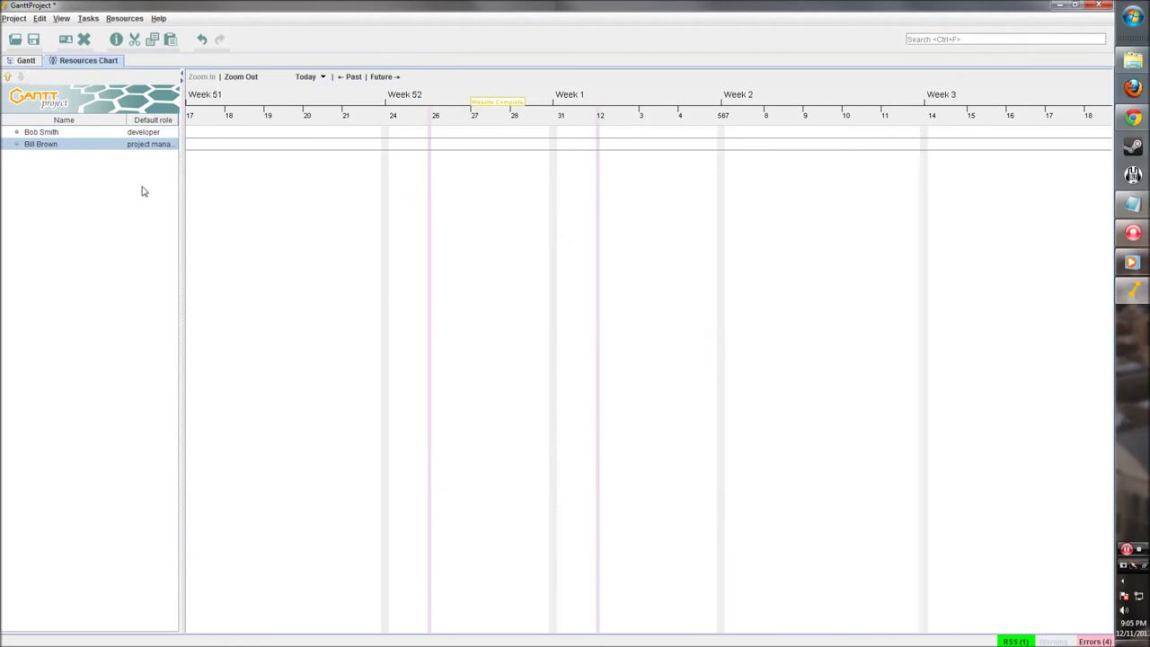
Add a third resource with default role web designer and select its entry.
right_click(92, 189)
click(175, 198)
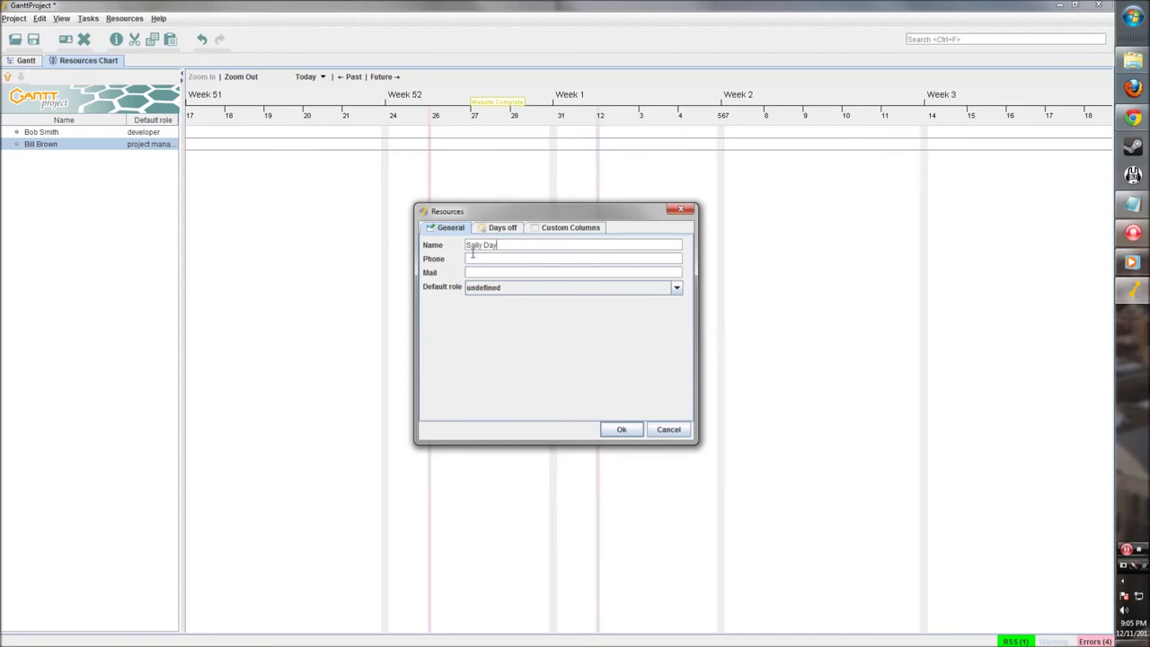
click(525, 288)
scroll(565, 346, down, 1)
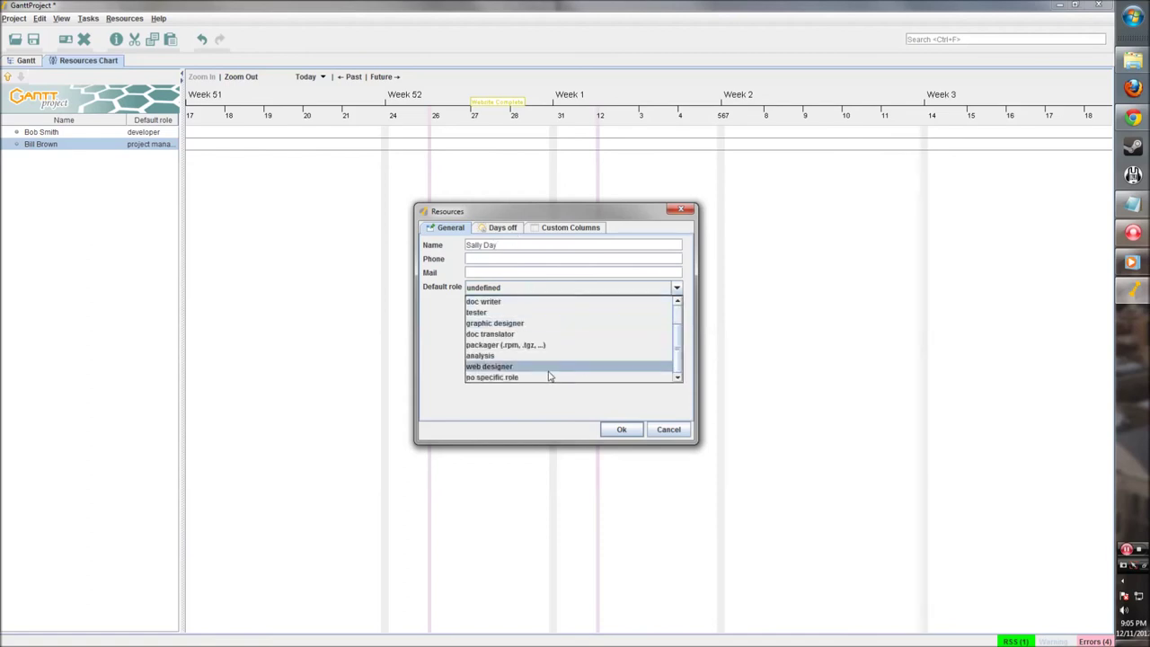
scroll(552, 364, up, 1)
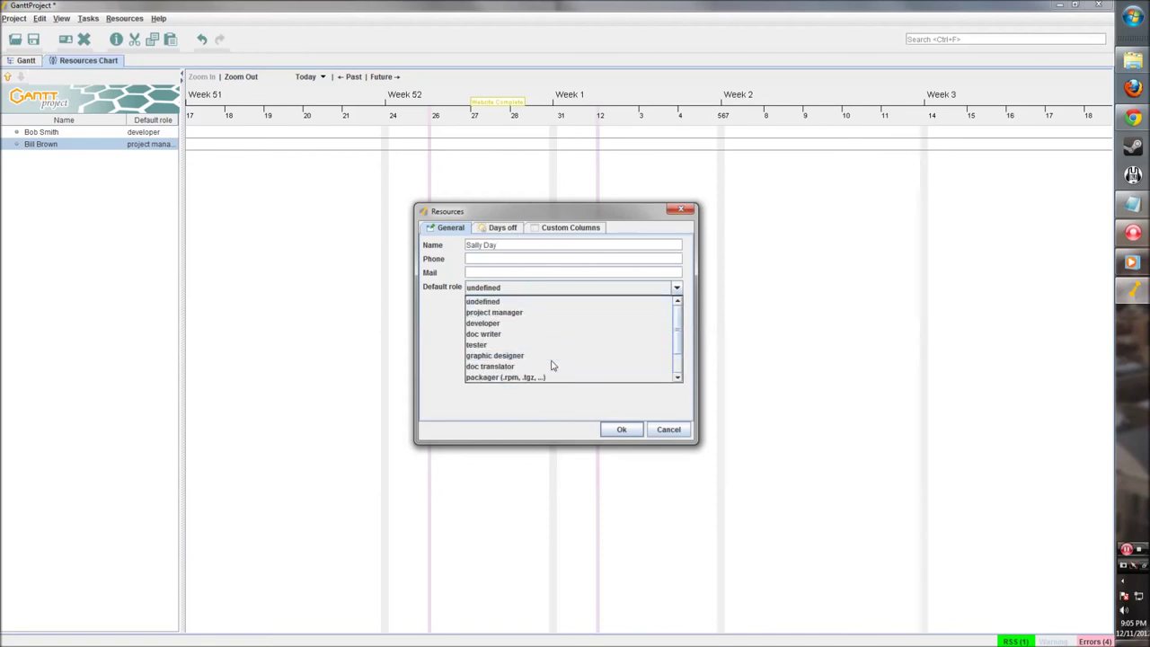
scroll(552, 363, down, 1)
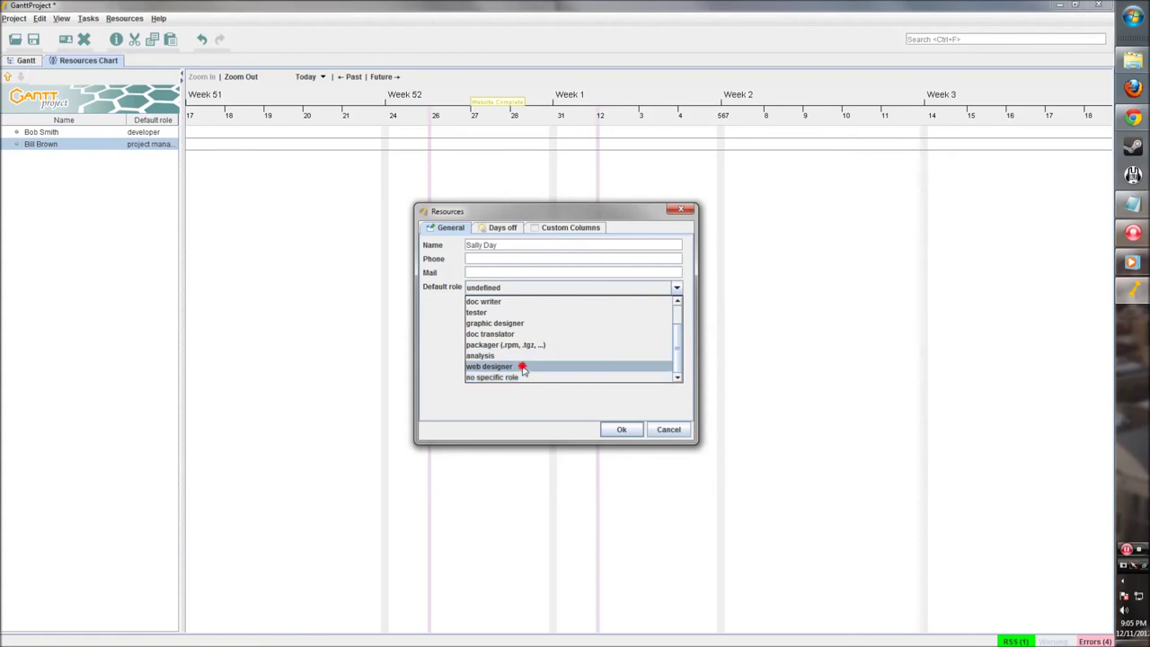
click(523, 366)
click(620, 431)
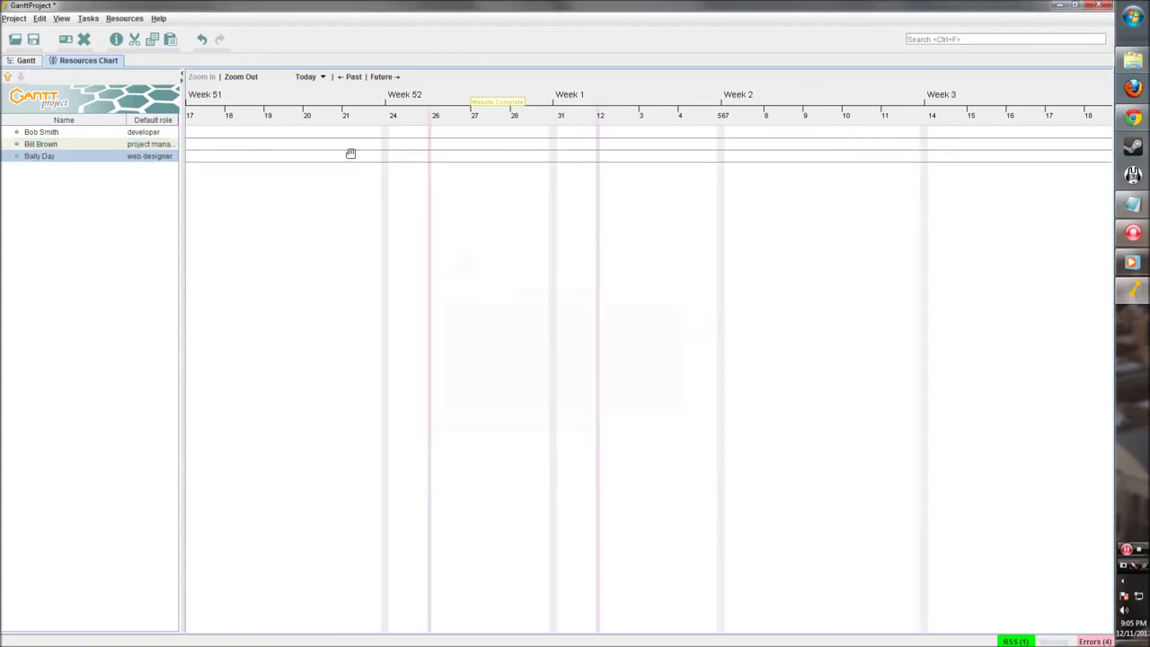
click(92, 154)
click(34, 63)
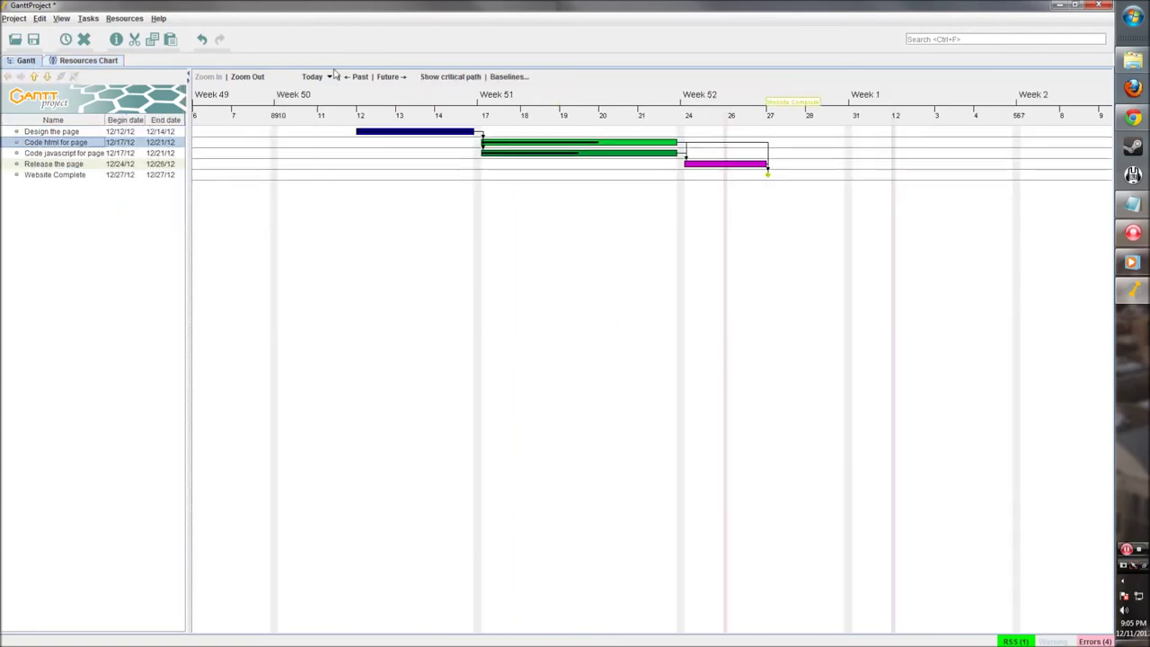
double_click(420, 134)
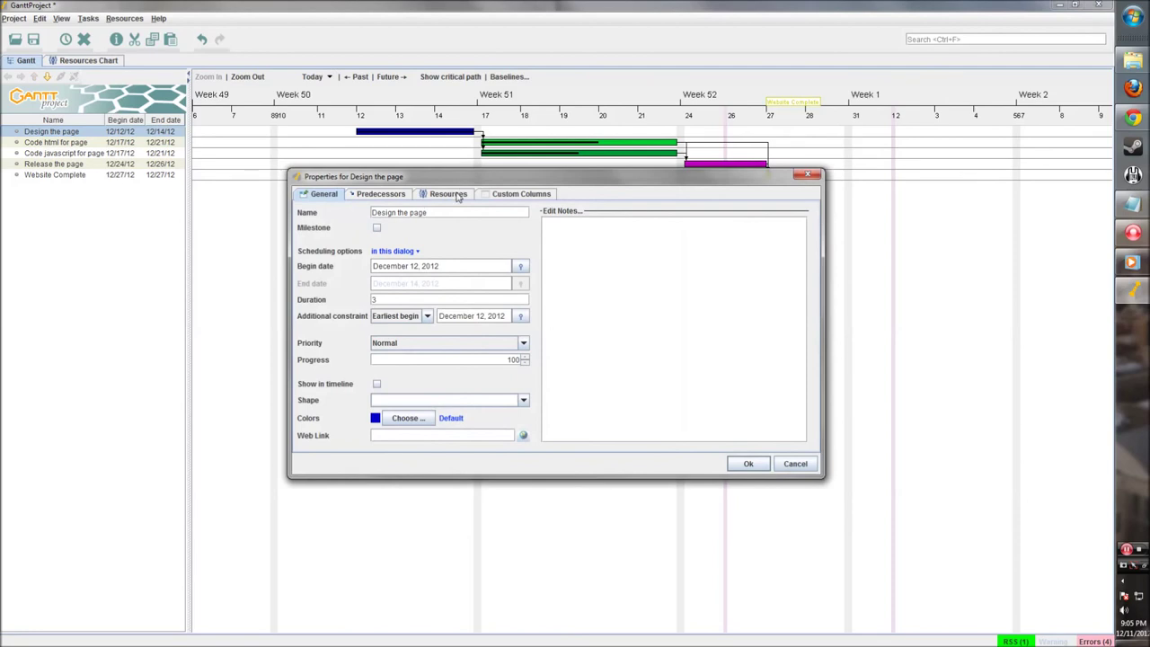
click(453, 195)
click(314, 210)
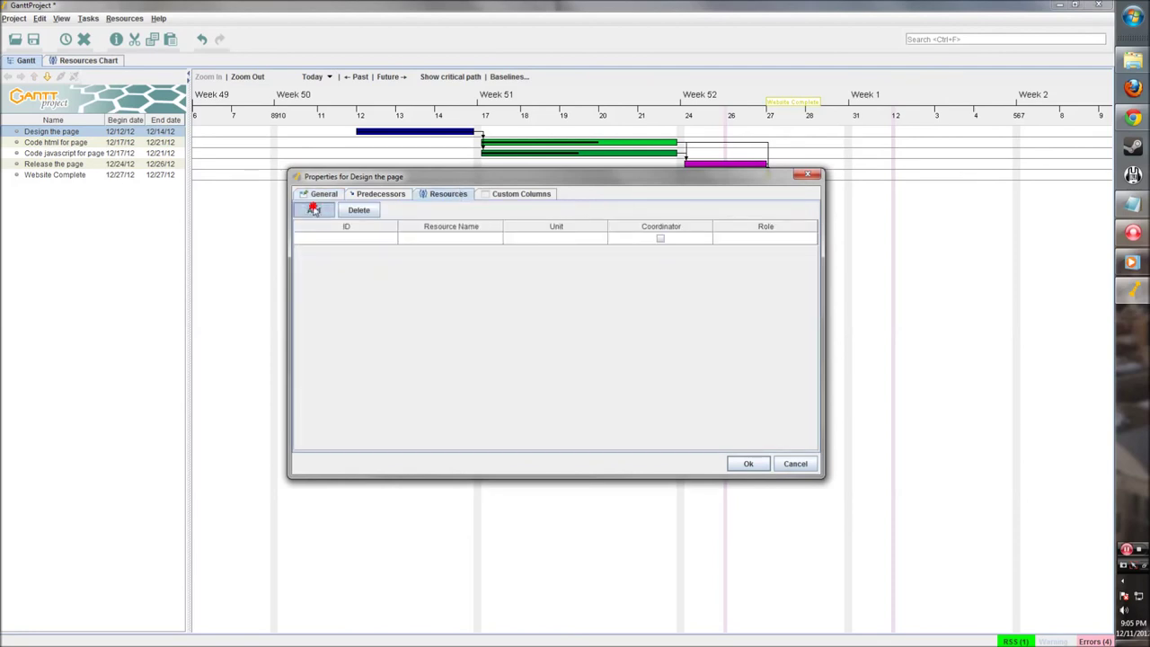
click(496, 241)
click(461, 270)
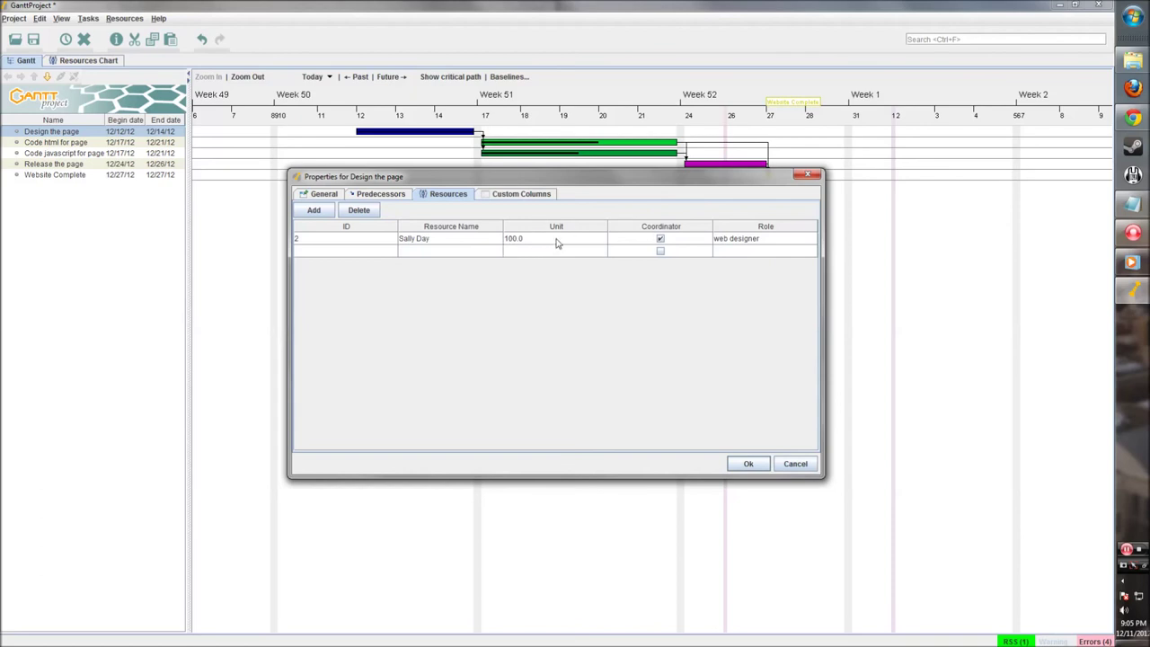
click(746, 464)
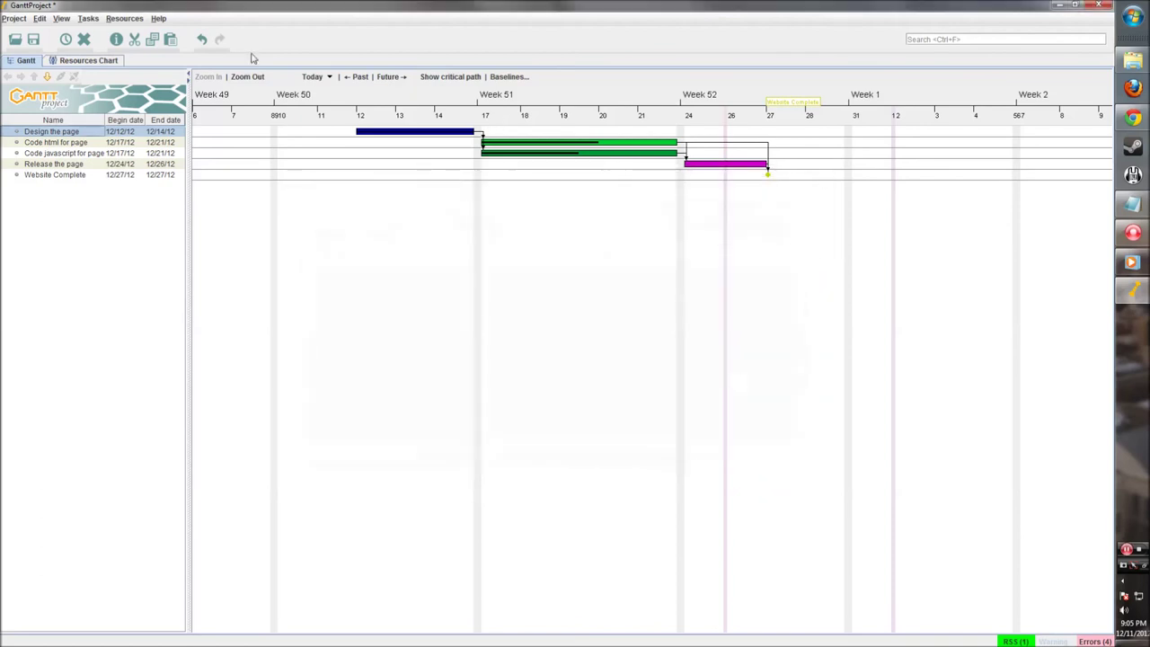
Check Code html for page's resource list without assigning, and glance at the resources chart.
click(79, 143)
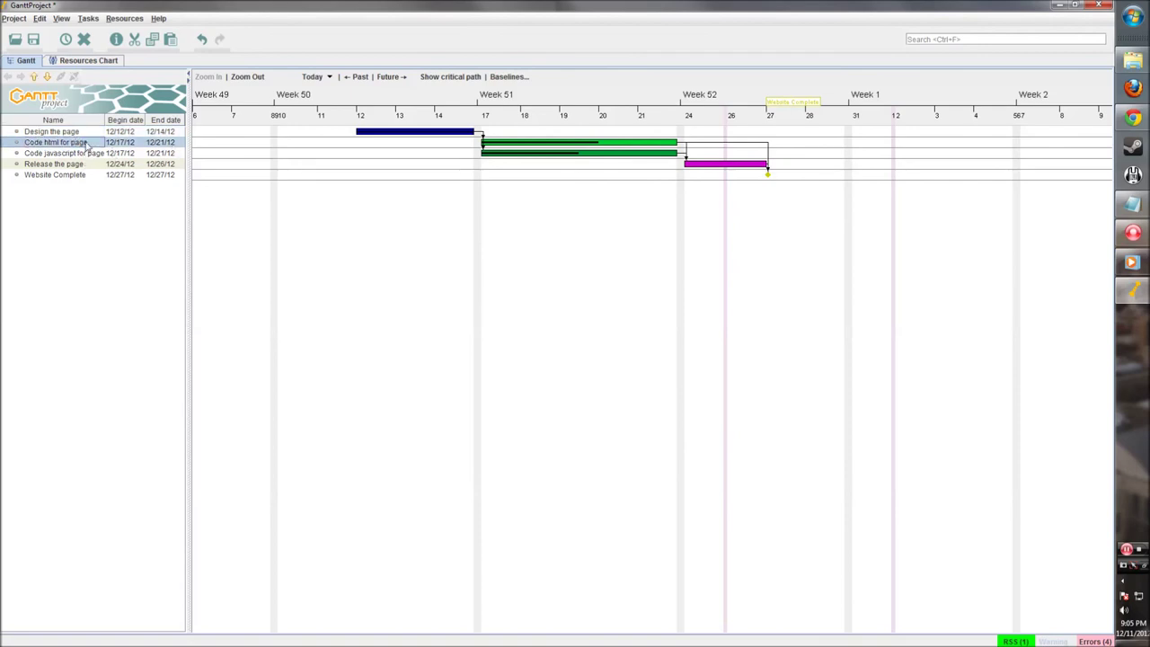
right_click(85, 142)
click(59, 146)
click(545, 142)
double_click(545, 146)
click(440, 194)
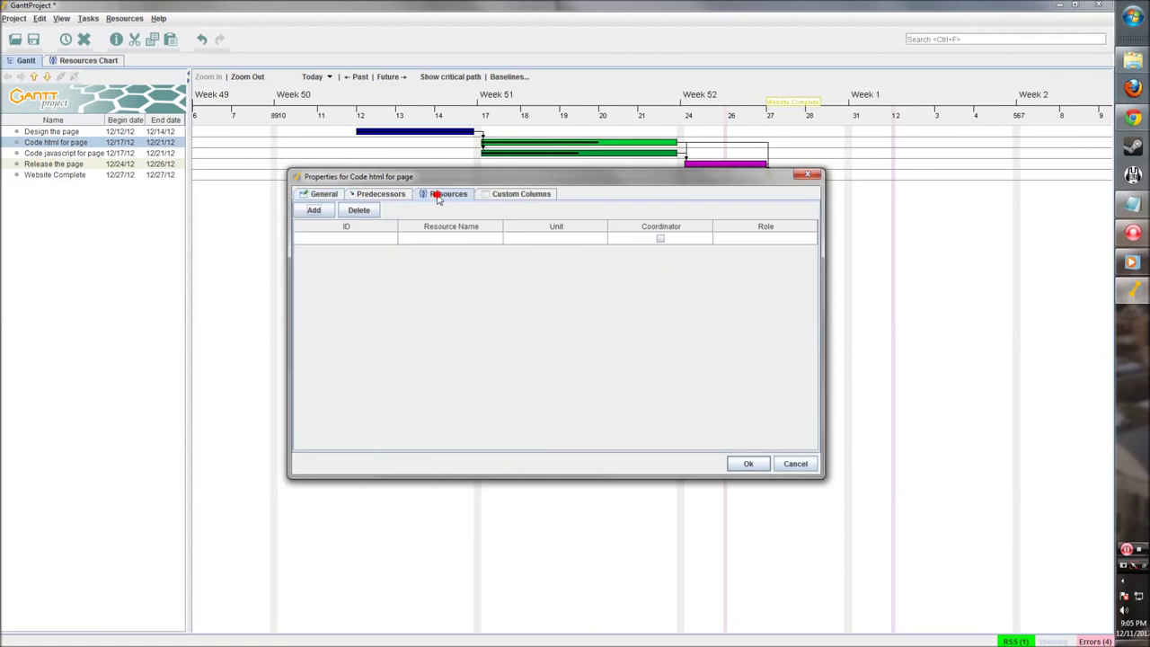
click(321, 210)
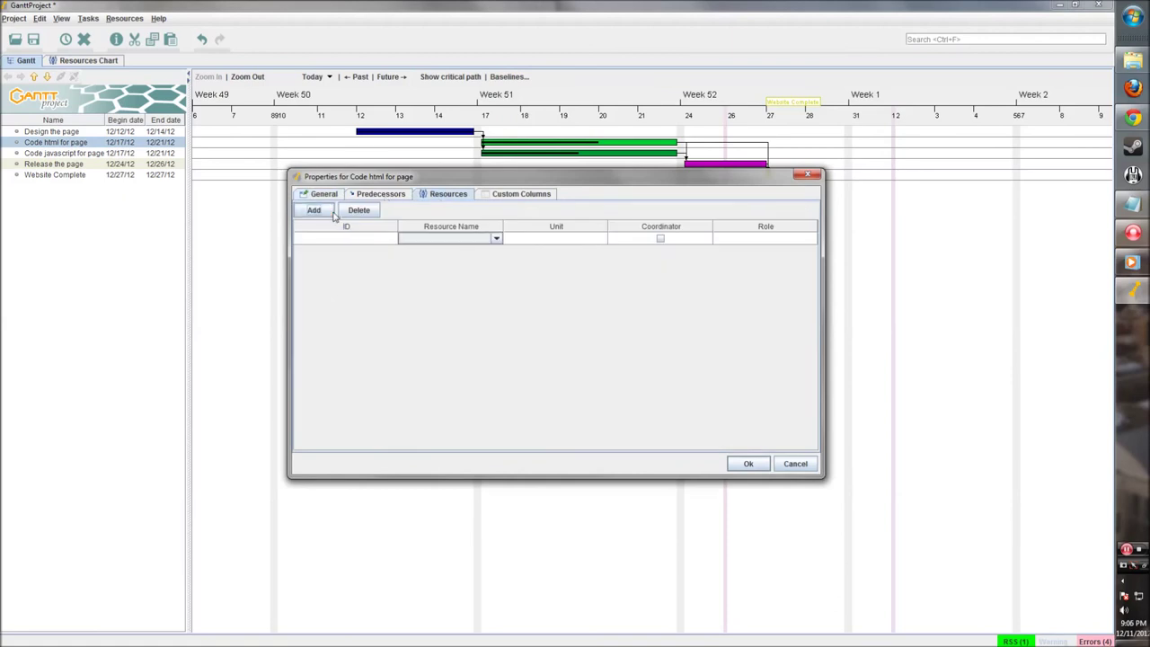
click(458, 238)
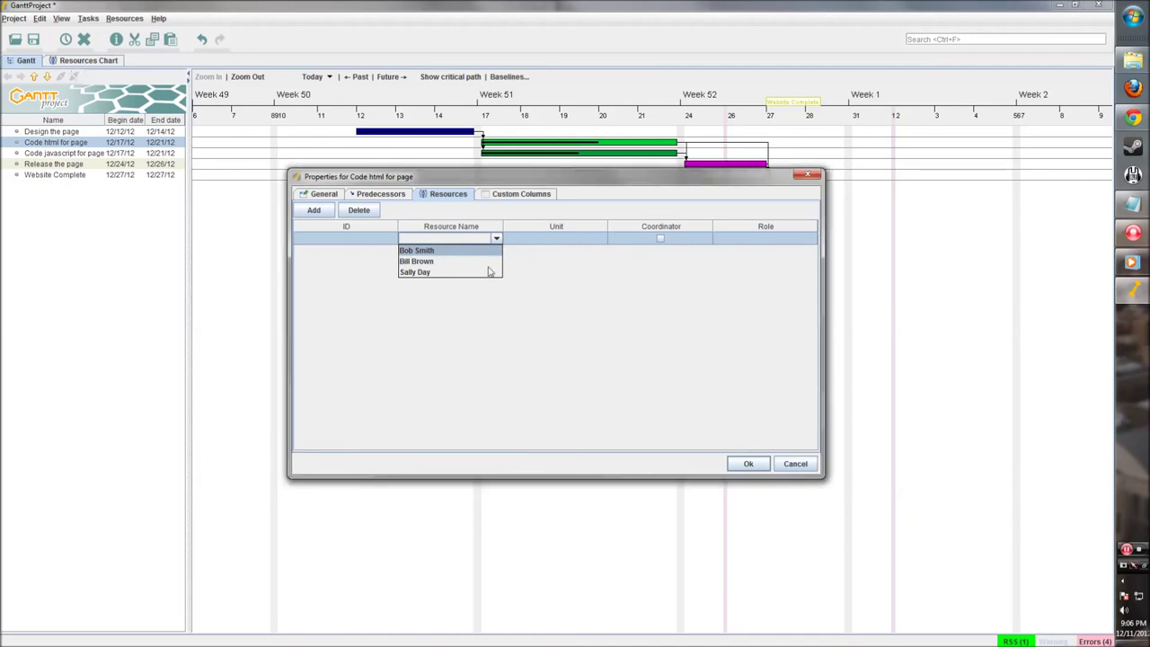
click(794, 464)
click(101, 63)
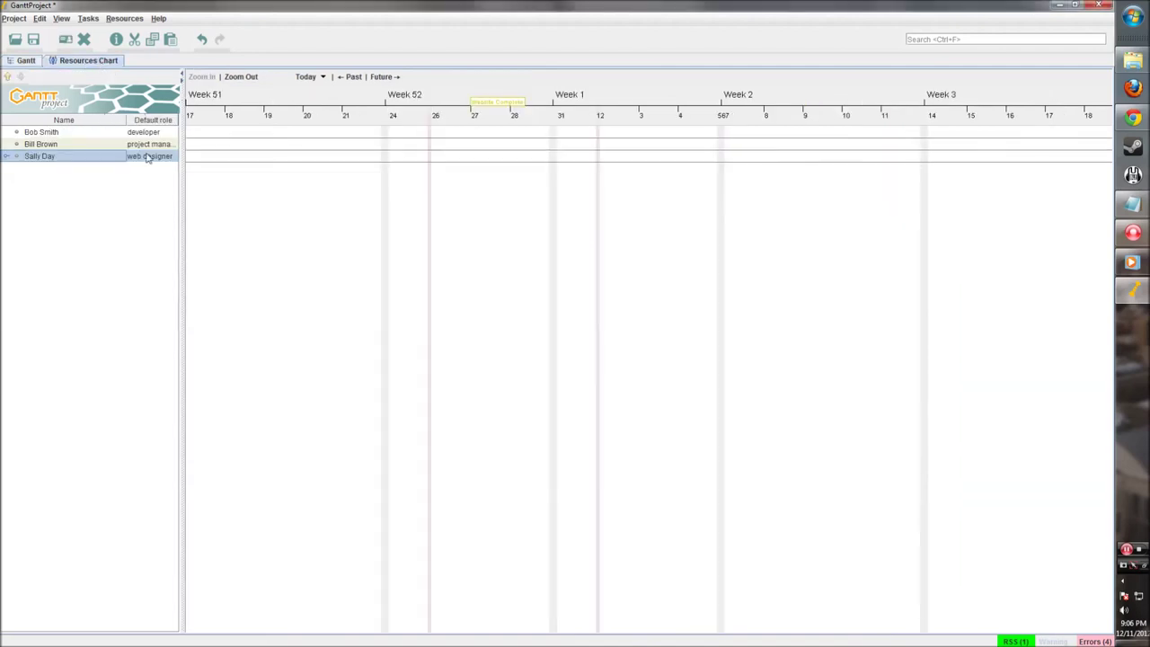
click(155, 135)
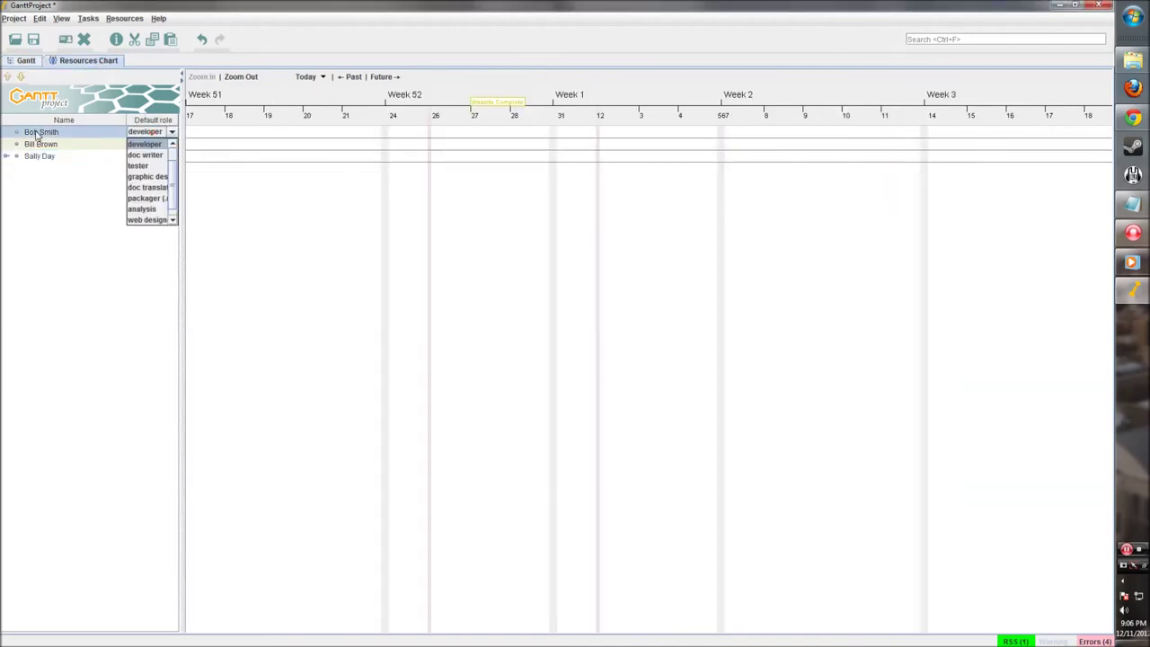
click(23, 63)
double_click(90, 142)
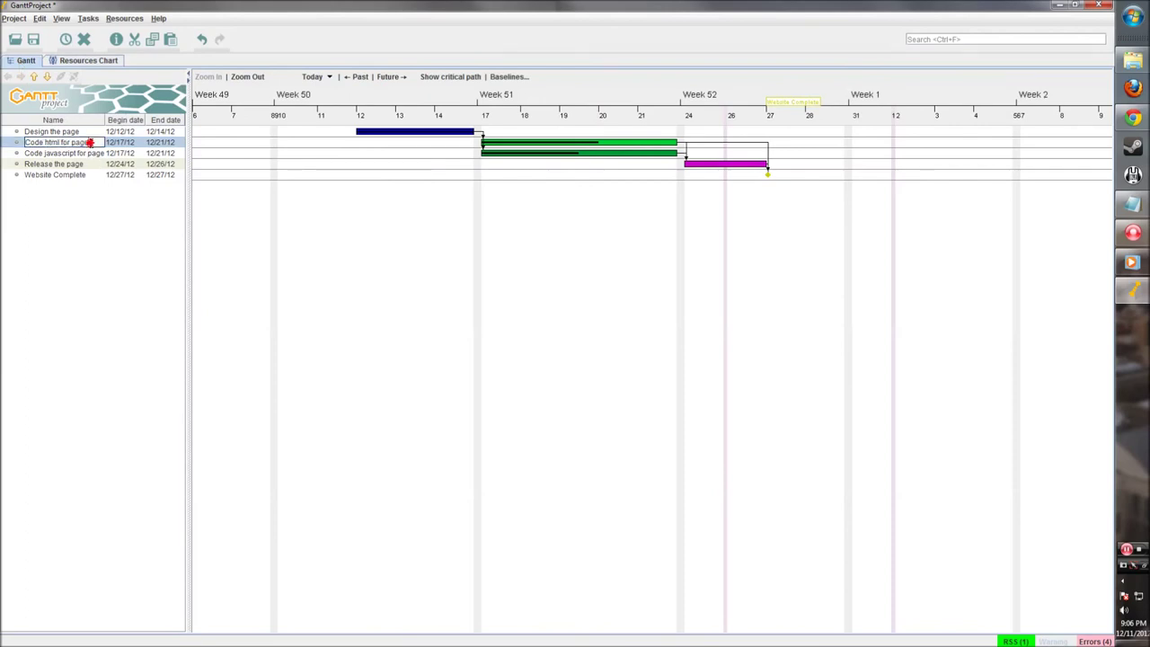
double_click(558, 146)
click(445, 195)
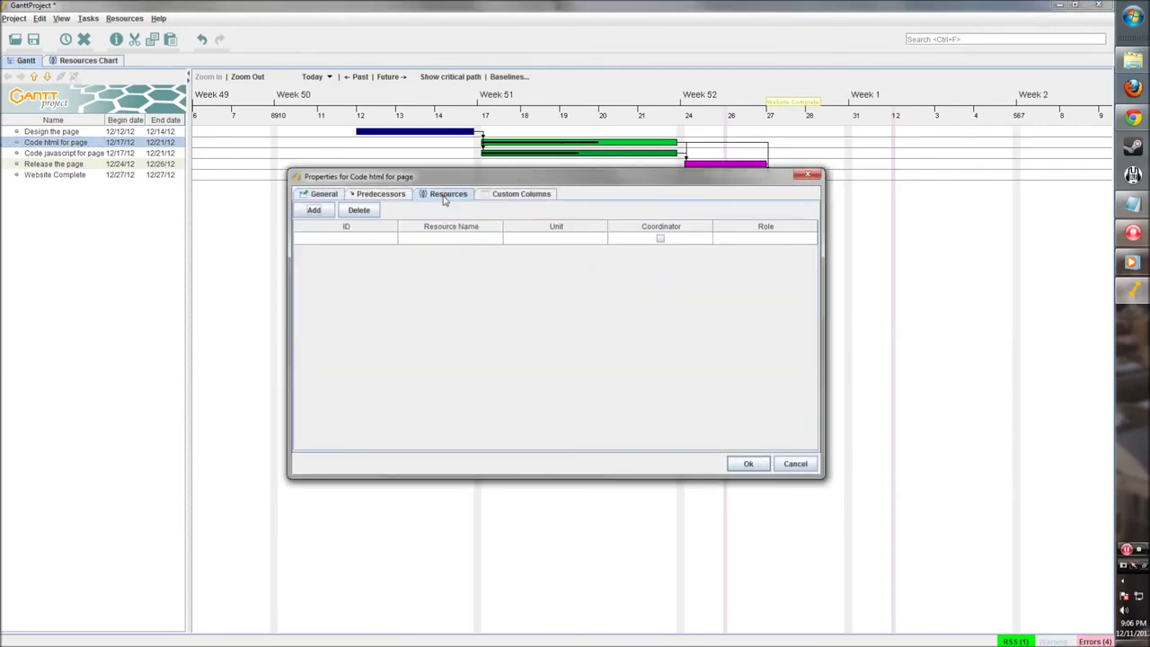
click(313, 209)
click(449, 238)
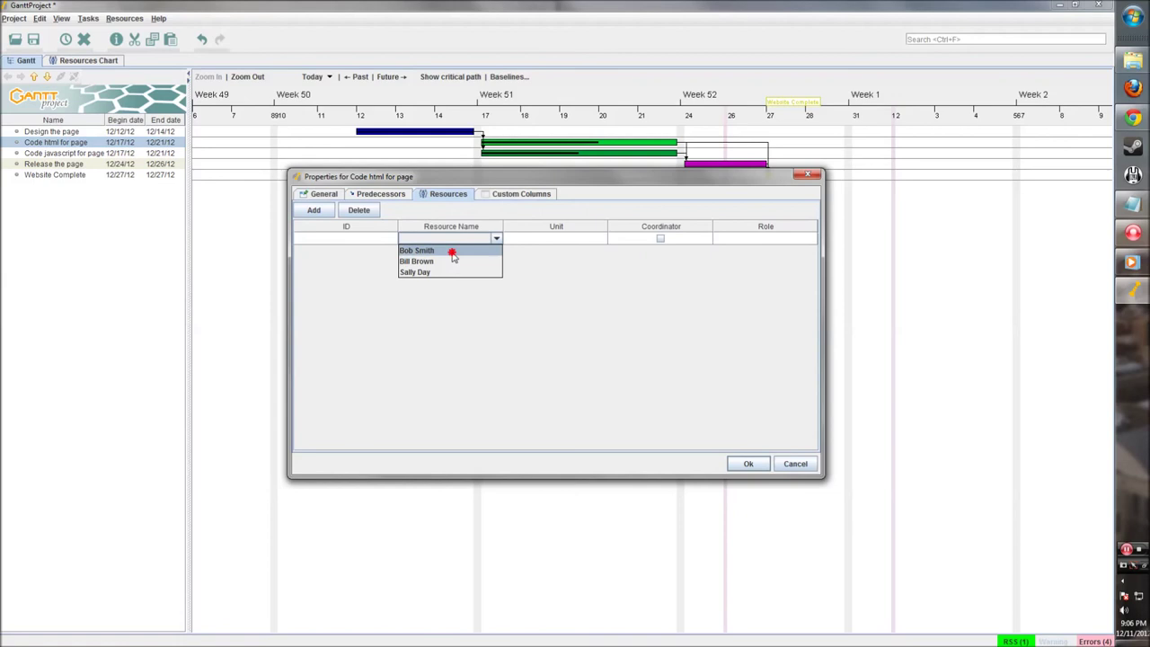
click(452, 251)
click(536, 239)
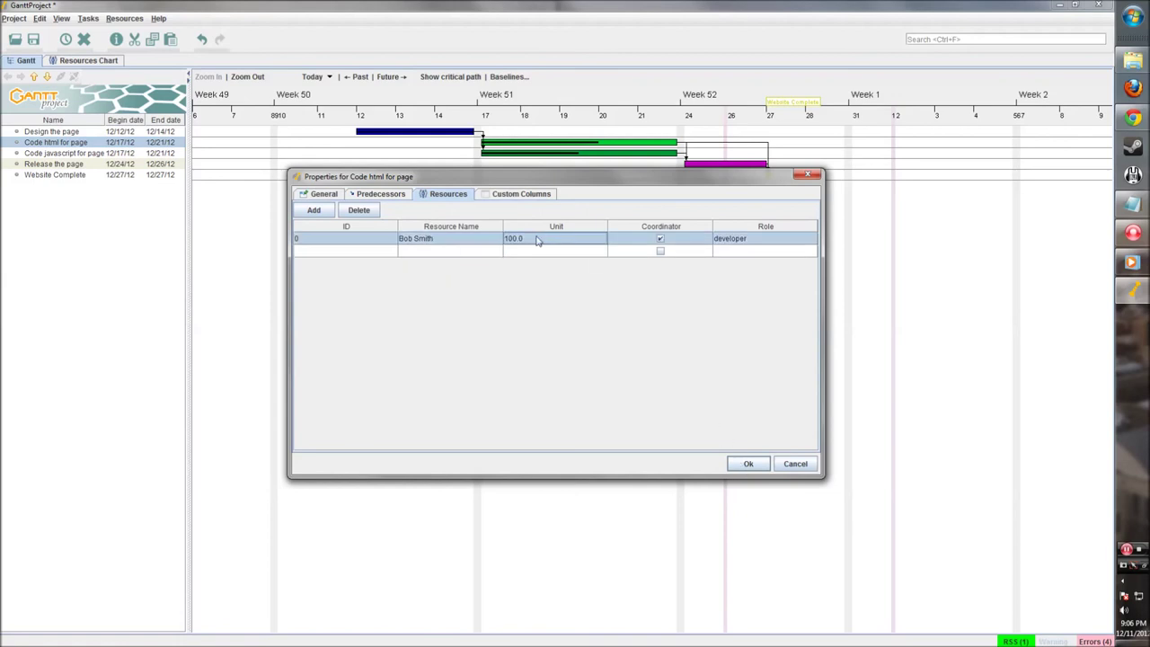
double_click(537, 239)
drag(525, 239, 485, 245)
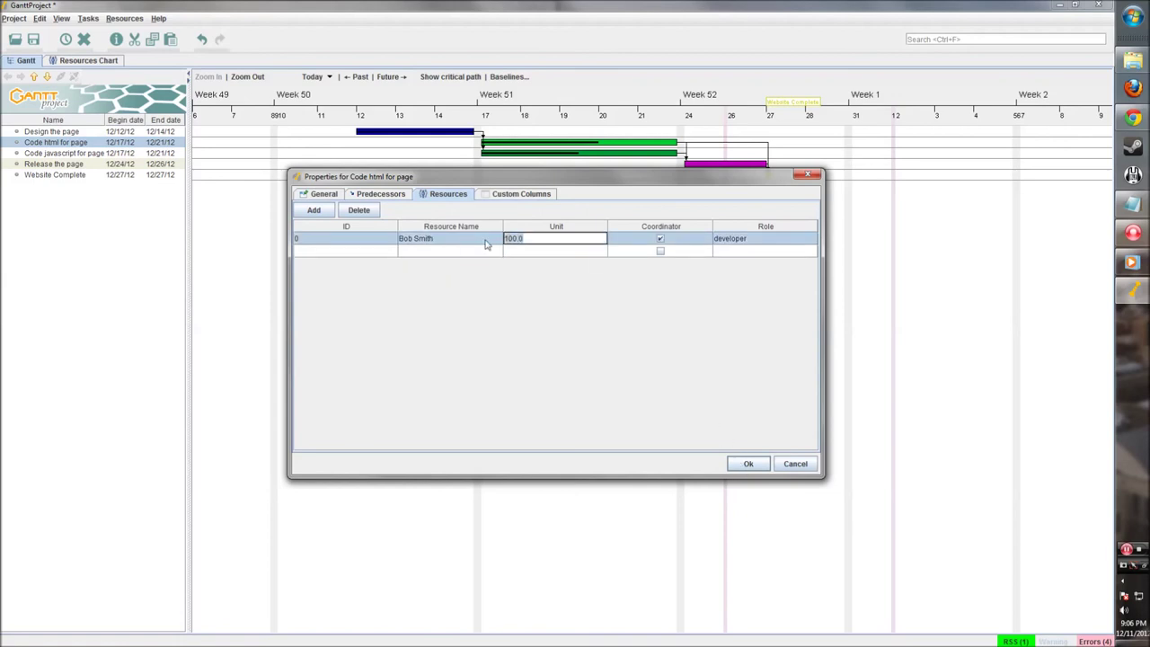
text(50)
click(588, 251)
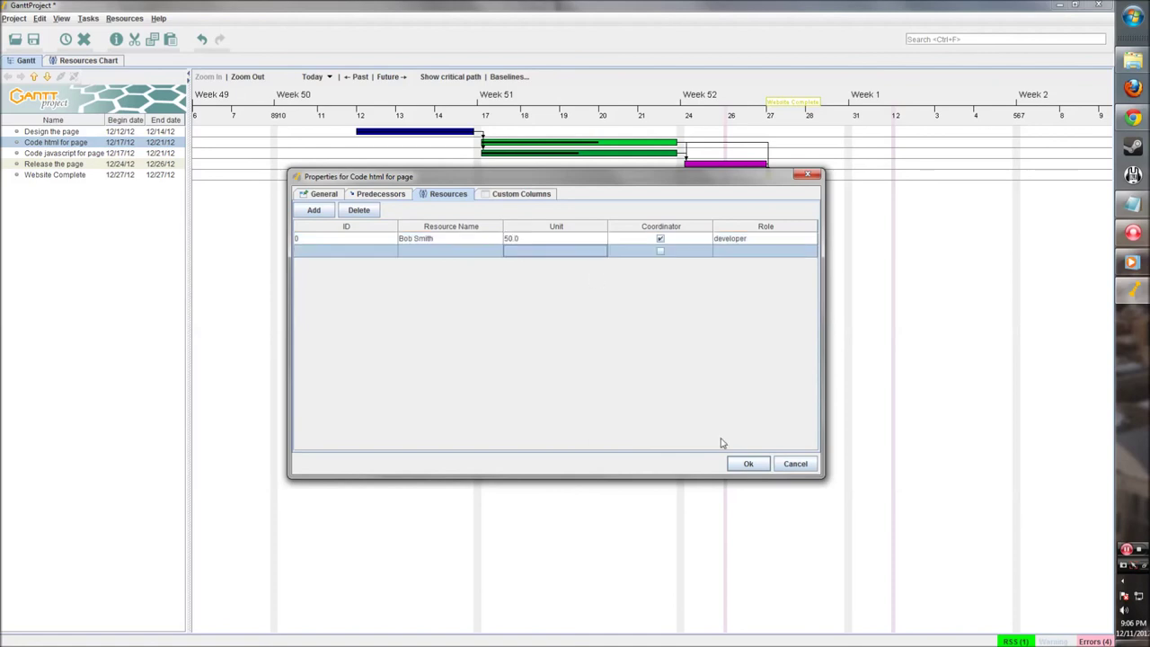
click(742, 461)
double_click(550, 153)
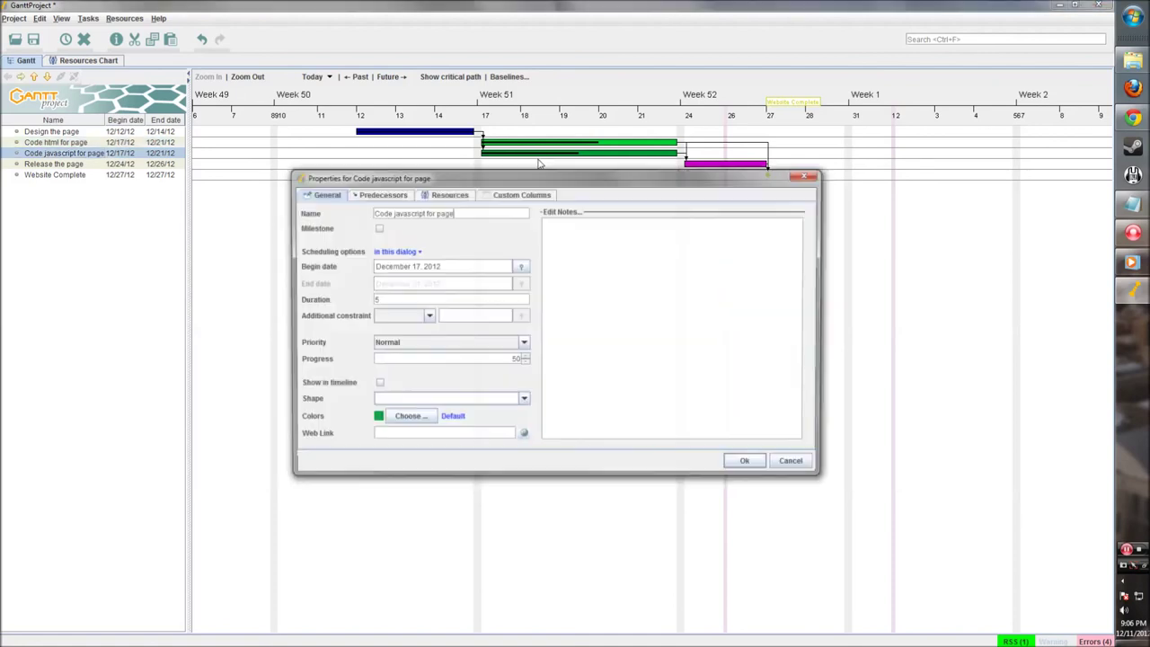
click(447, 194)
click(313, 210)
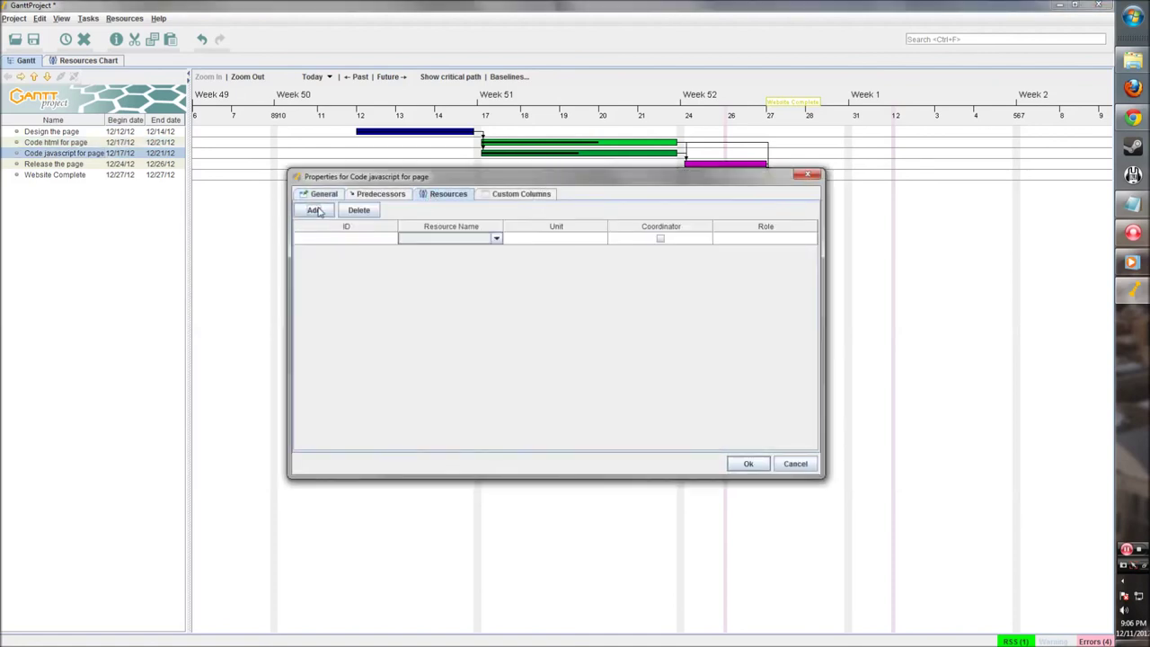
click(480, 239)
click(453, 252)
double_click(577, 239)
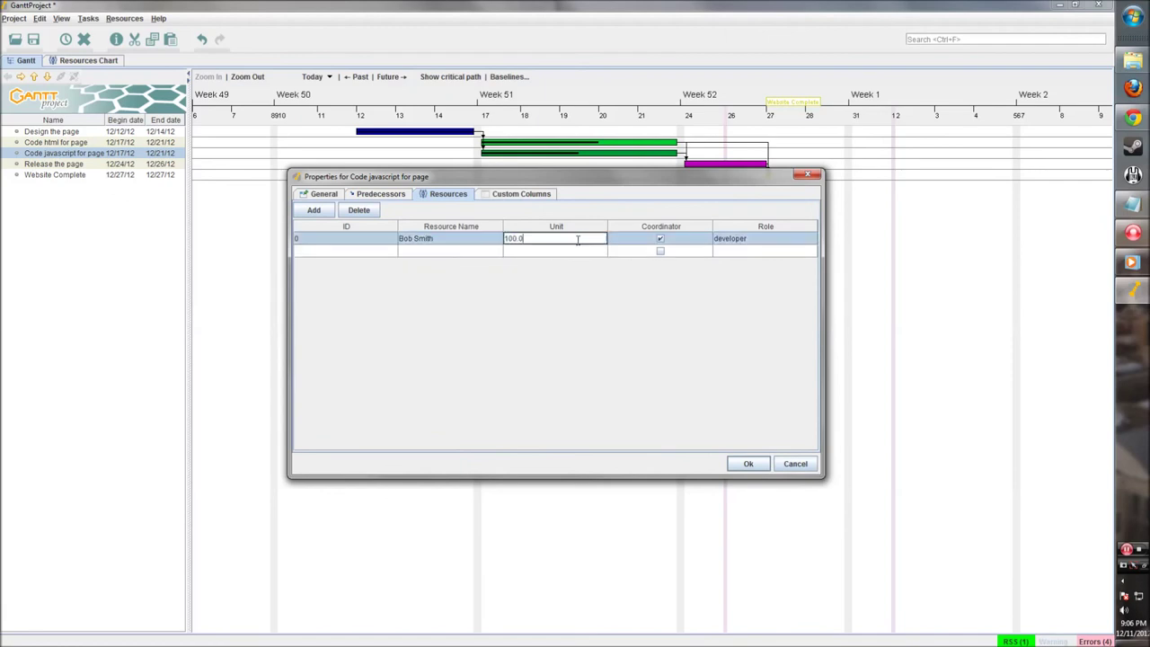
drag(578, 239, 467, 234)
text(50)
click(621, 232)
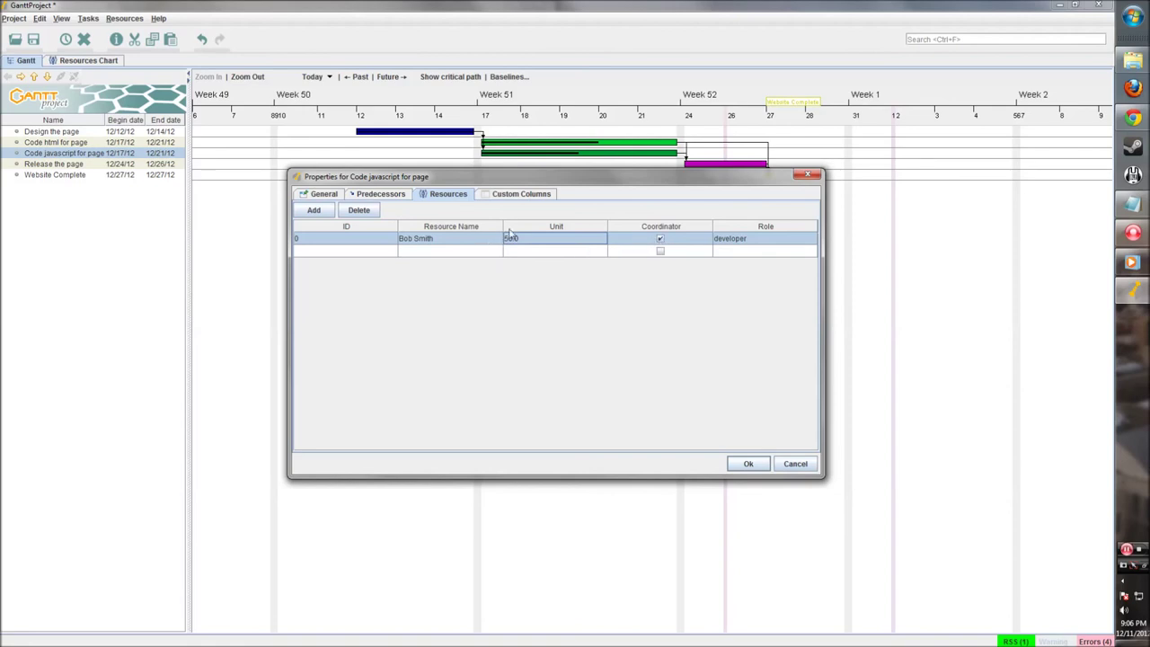
click(746, 463)
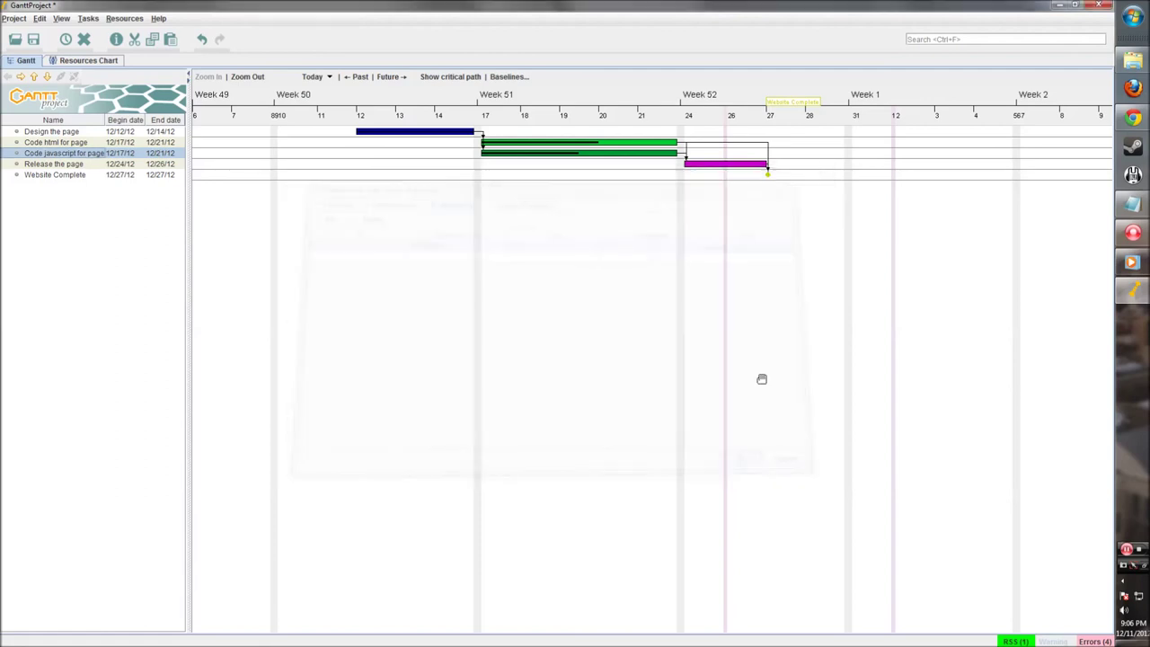
double_click(708, 167)
click(443, 194)
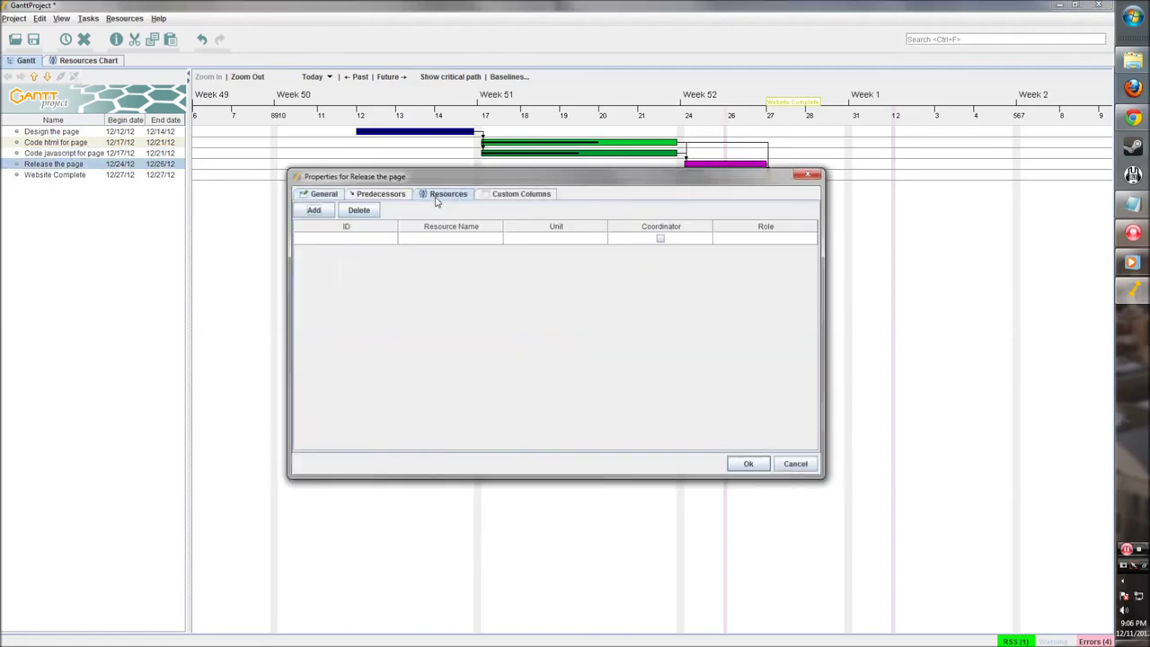
click(314, 210)
click(470, 238)
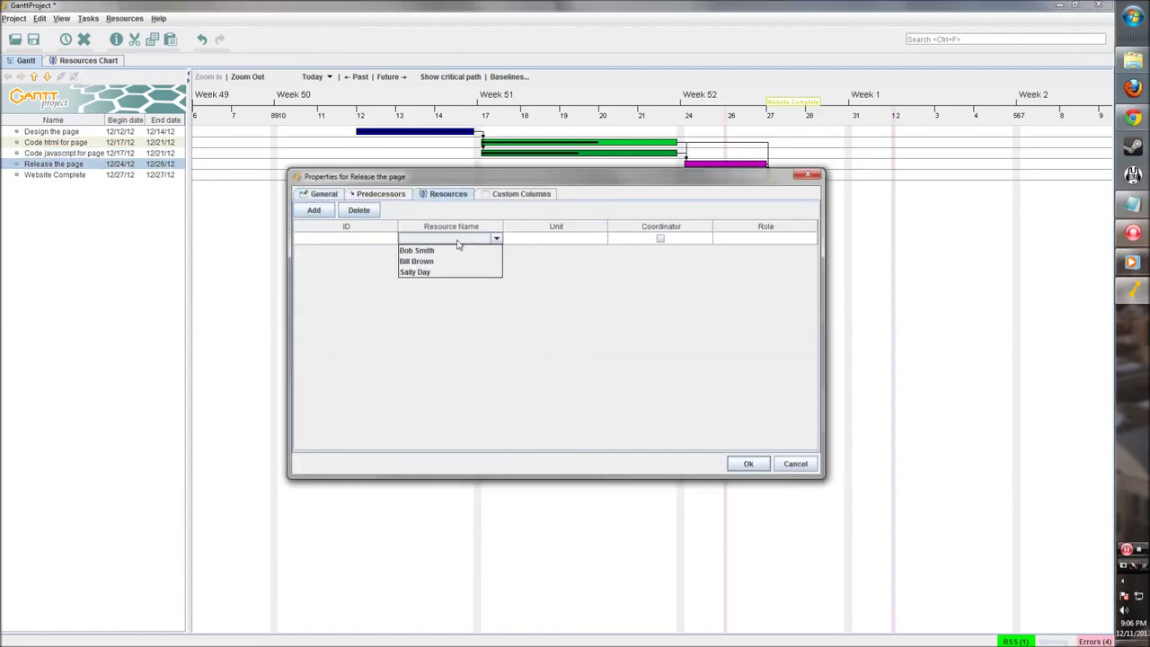
click(440, 262)
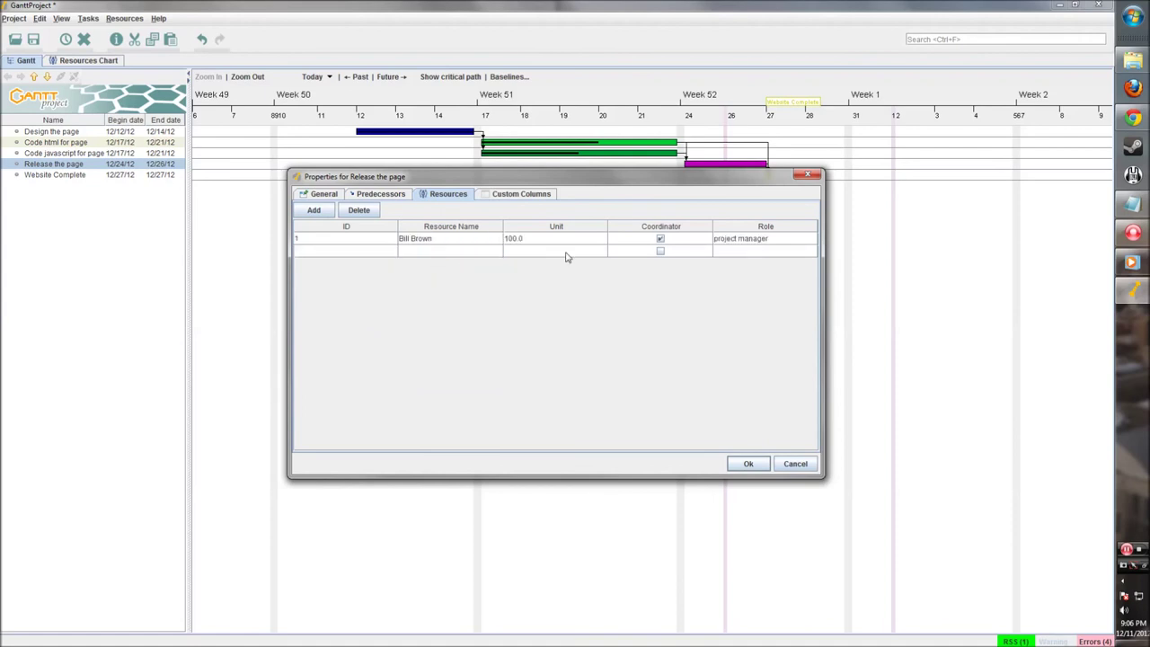
click(742, 464)
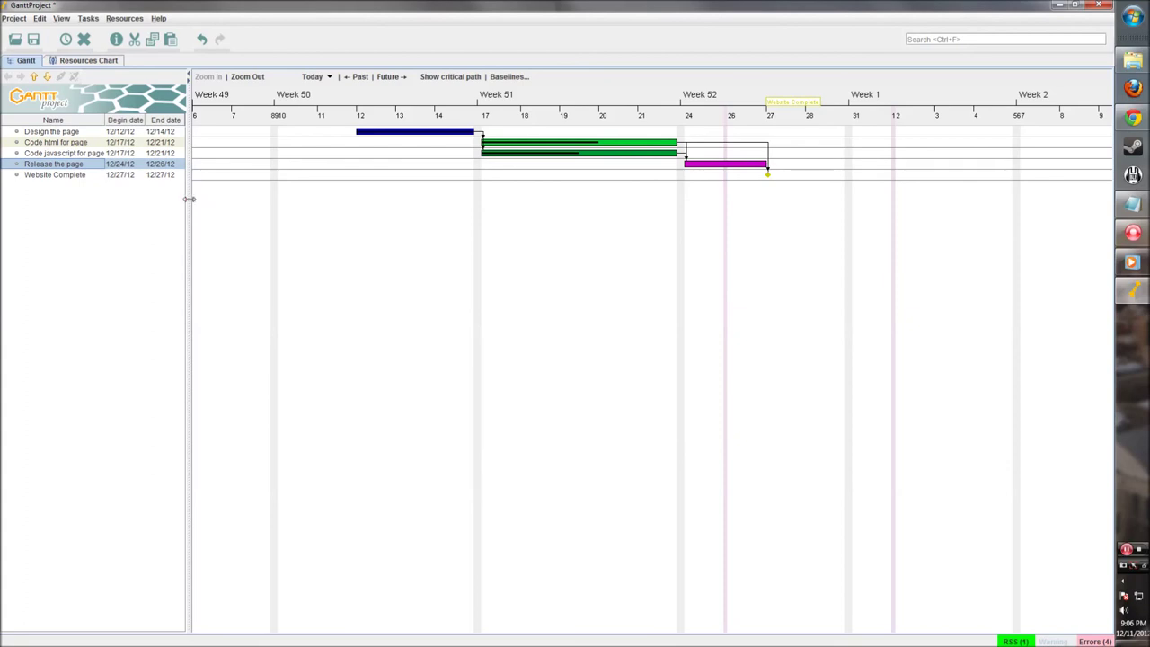
drag(187, 200, 205, 200)
Show the resources chart and pan it to earlier weeks.
click(90, 62)
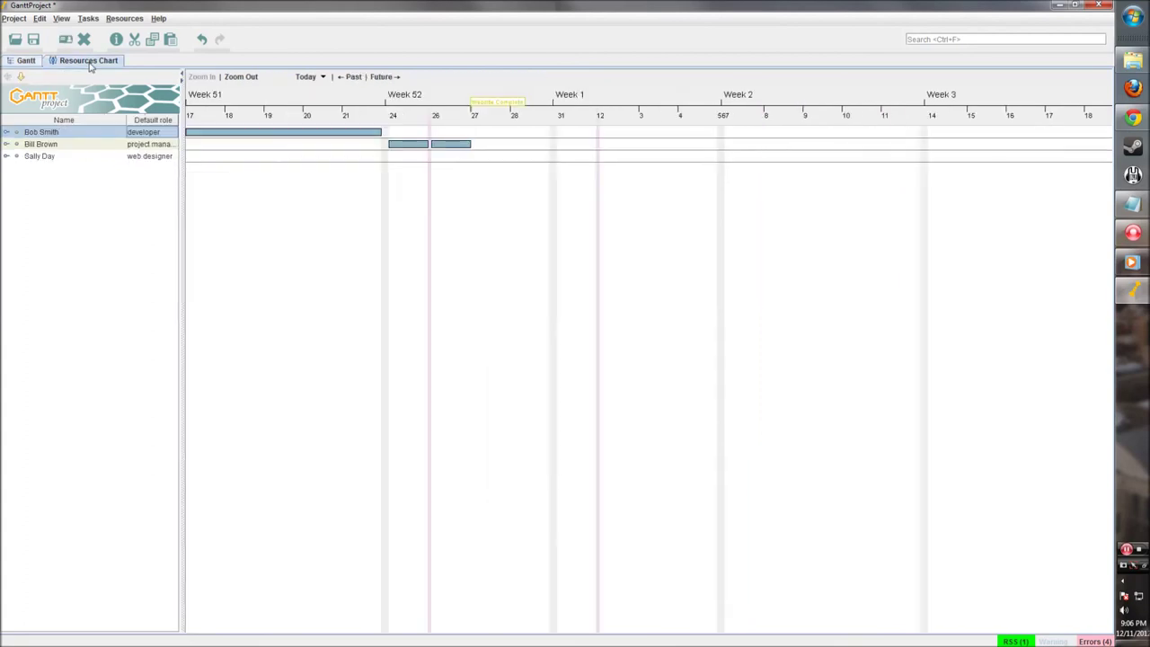
drag(390, 237, 572, 246)
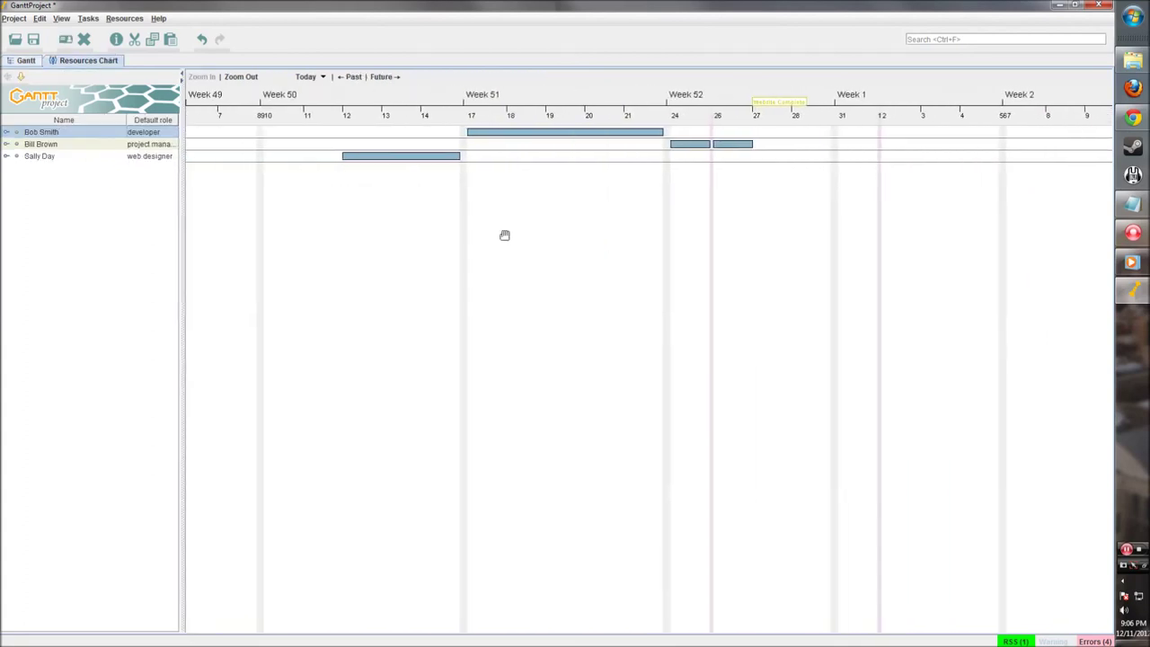
drag(659, 220, 666, 221)
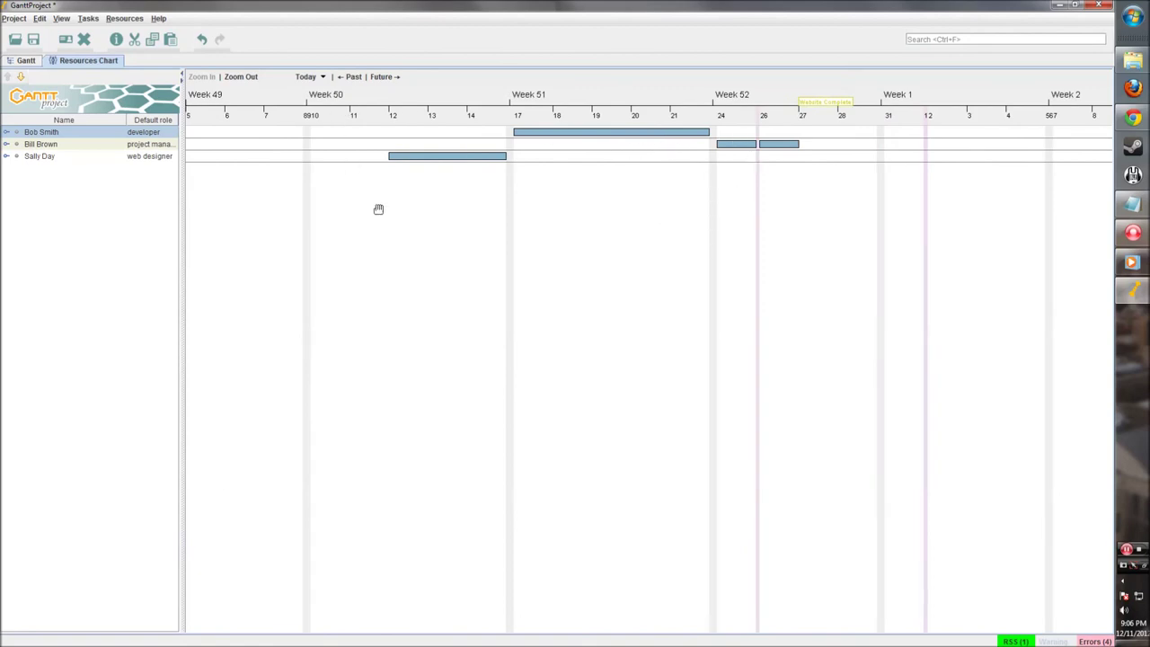
drag(380, 207, 392, 225)
right_click(534, 133)
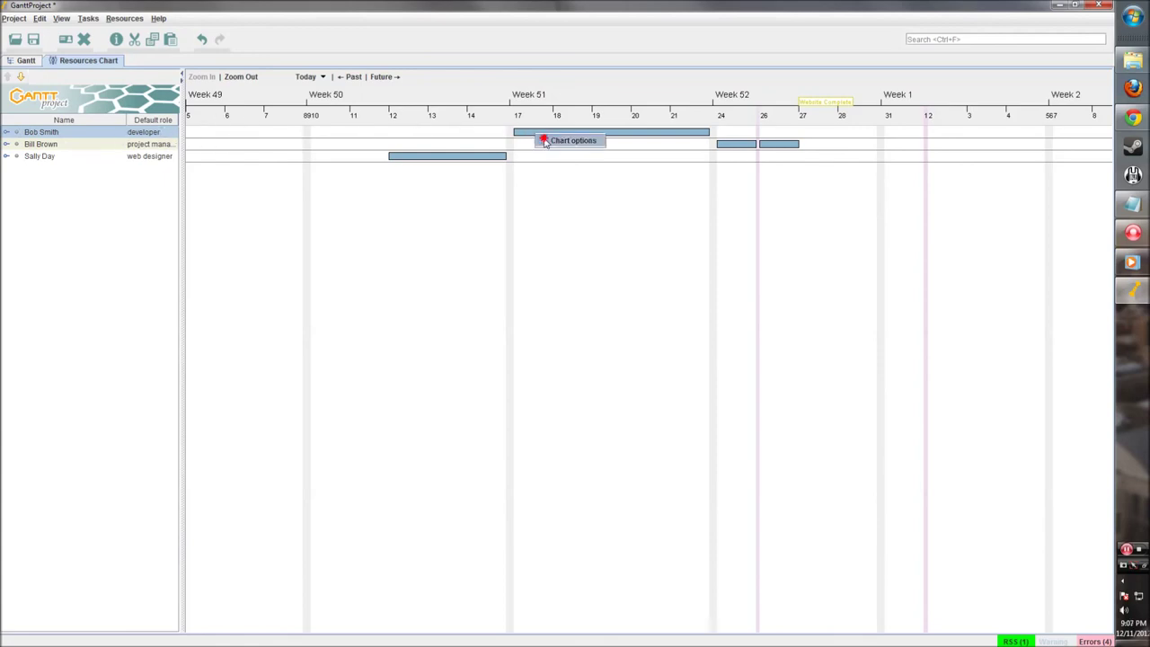
click(561, 140)
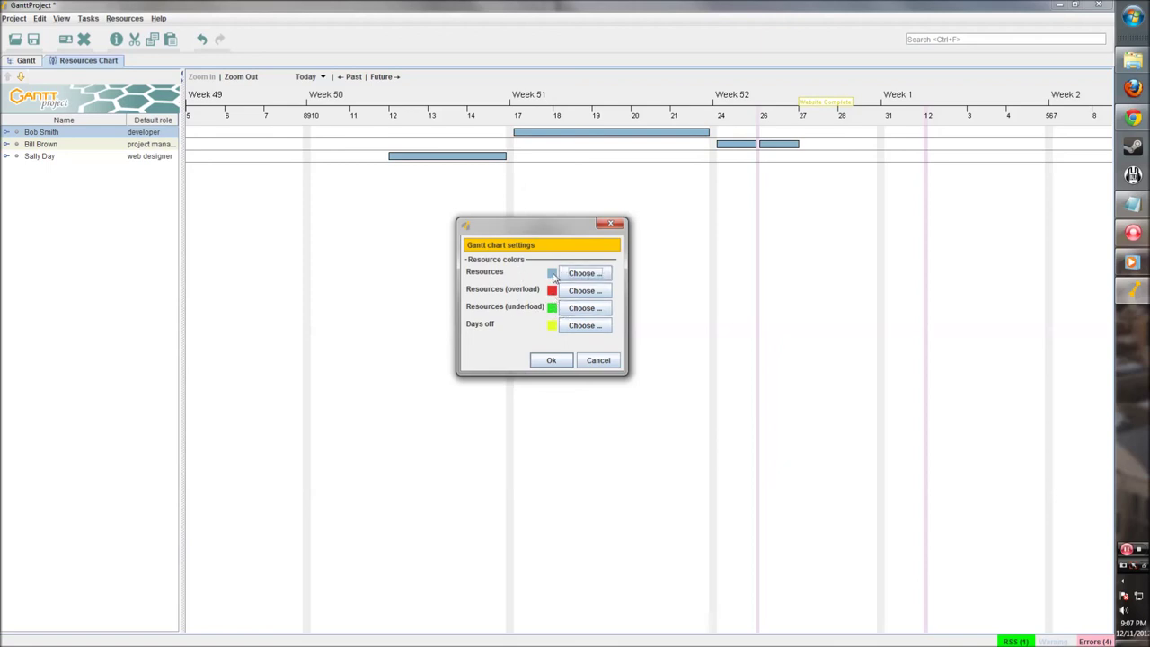
click(554, 359)
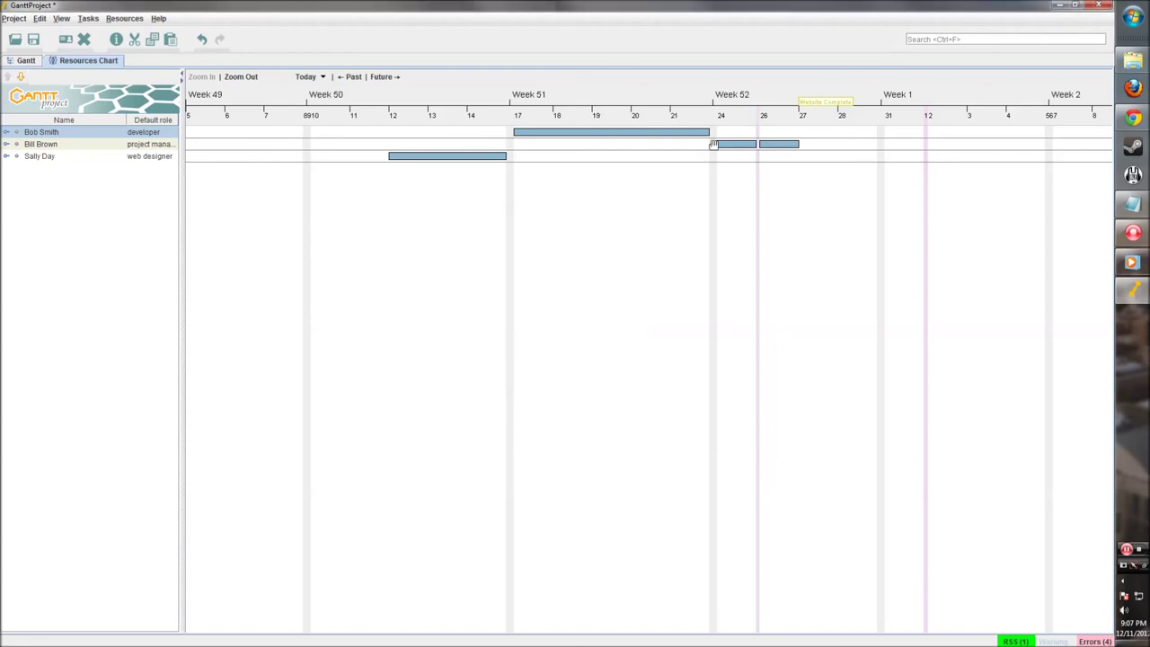
click(59, 145)
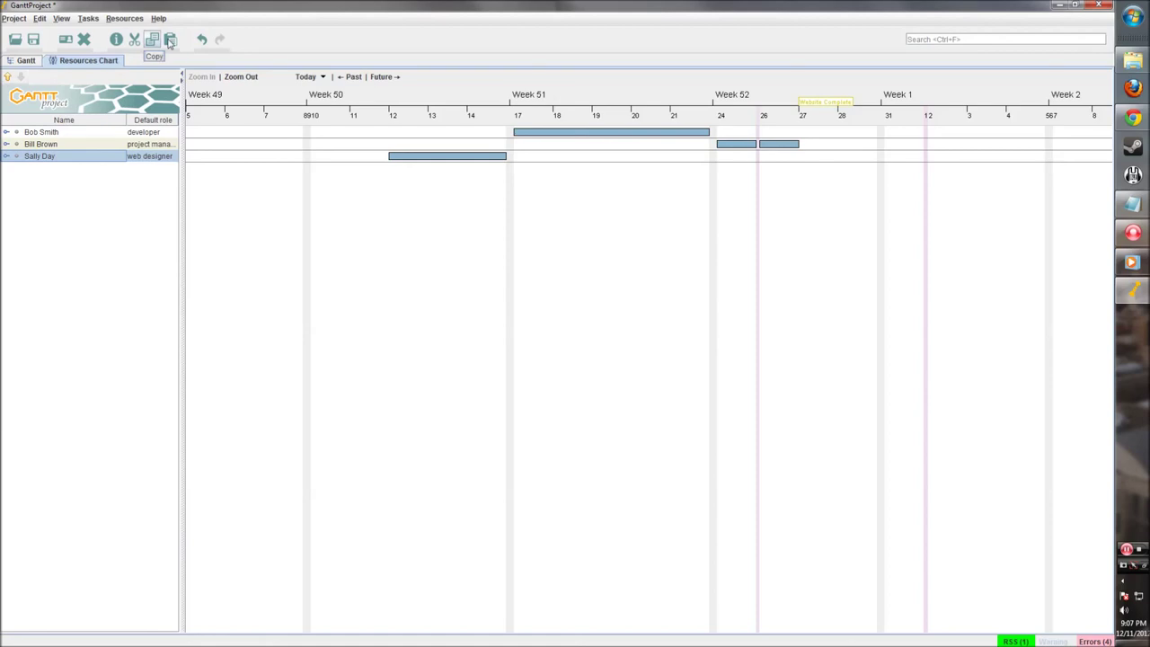
click(25, 60)
drag(692, 314, 904, 228)
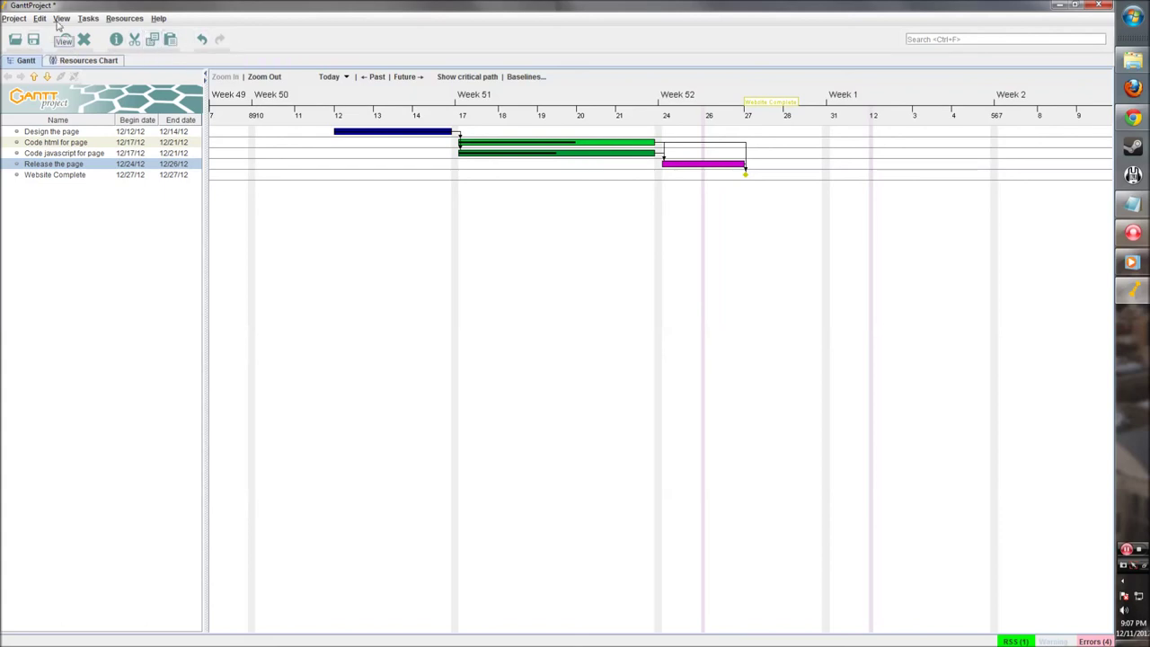
Save the project as tutorial_project.gan in D:\tutorial using the GanttProject (.gan) file type.
click(14, 18)
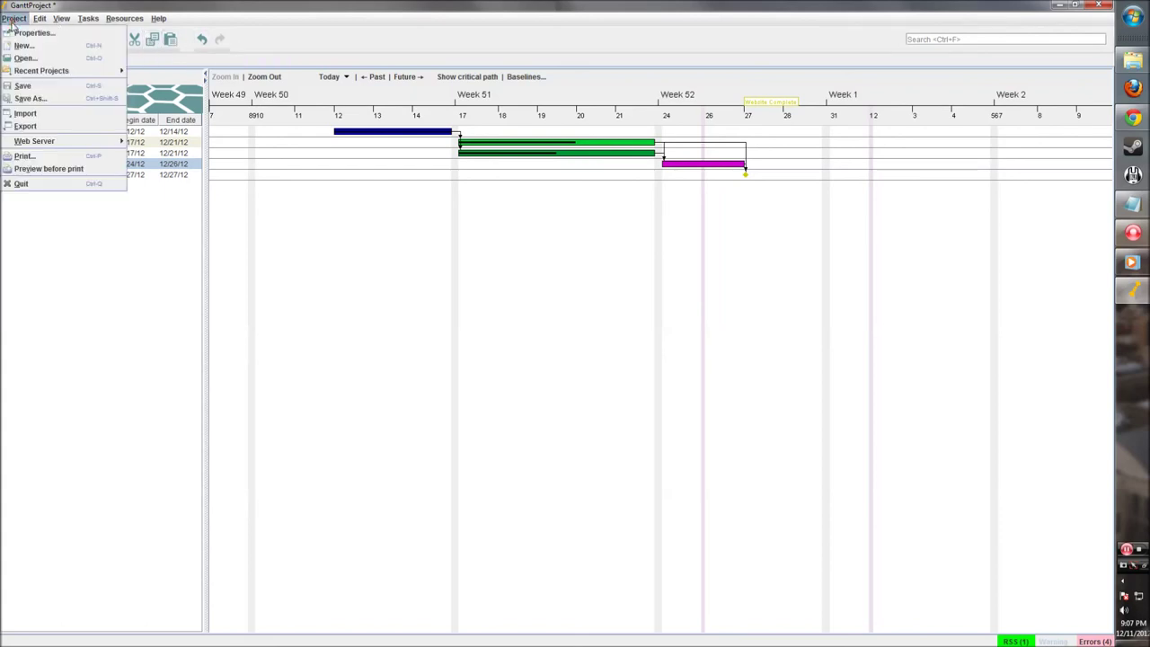
click(32, 98)
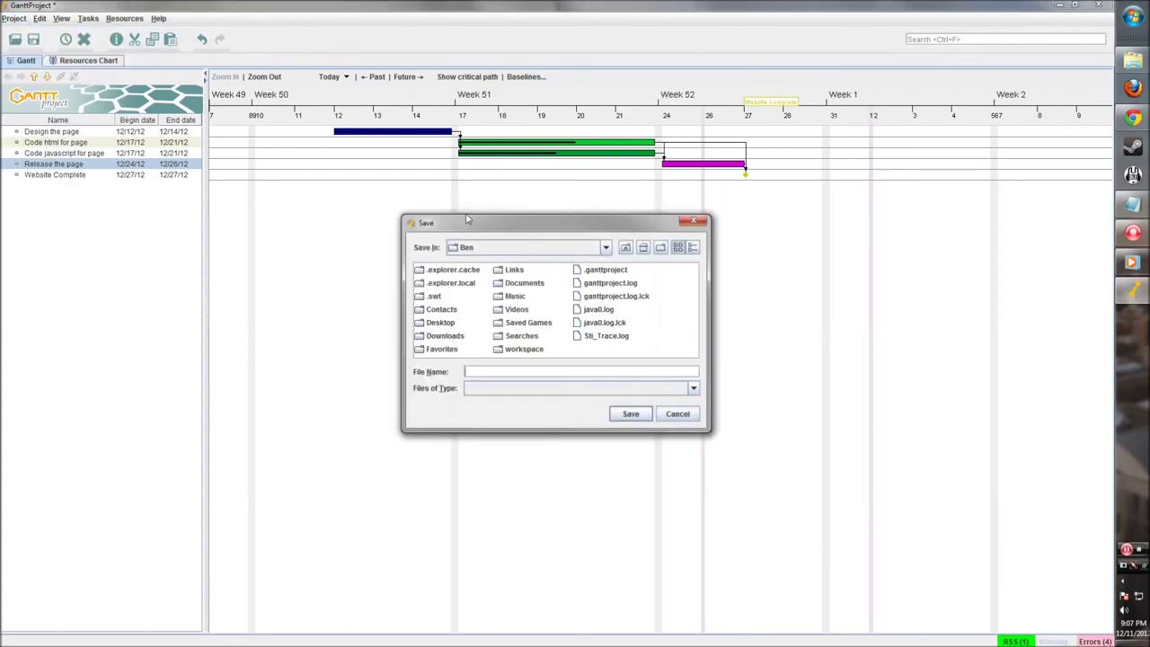
click(605, 247)
click(512, 272)
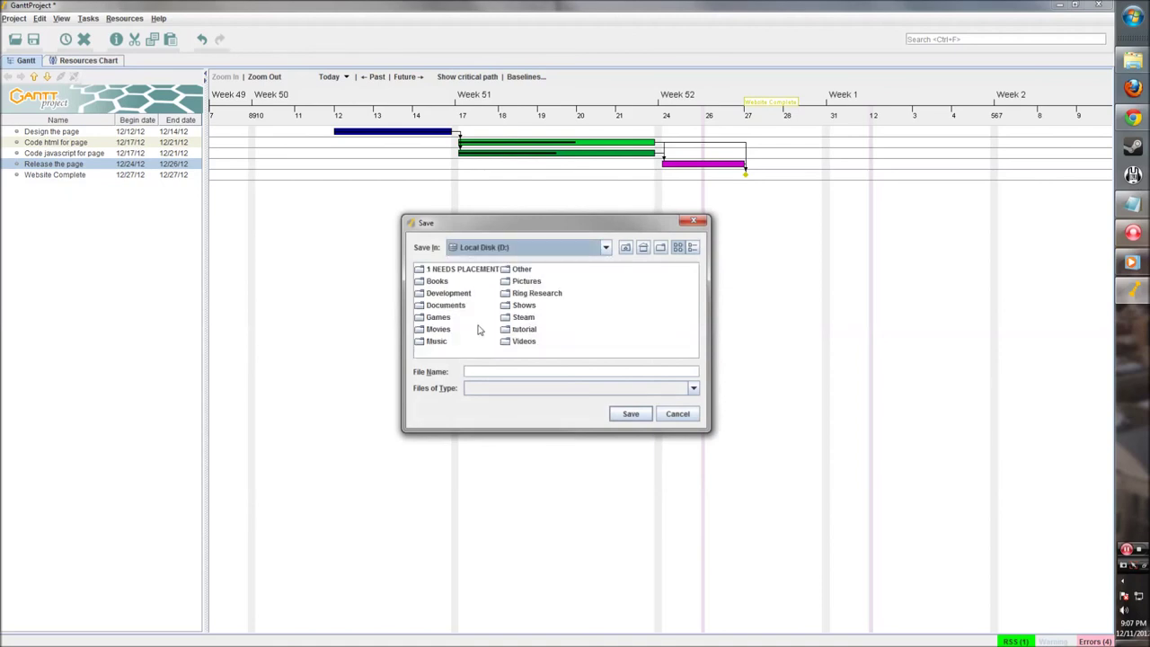
double_click(530, 330)
text(tutorial_project)
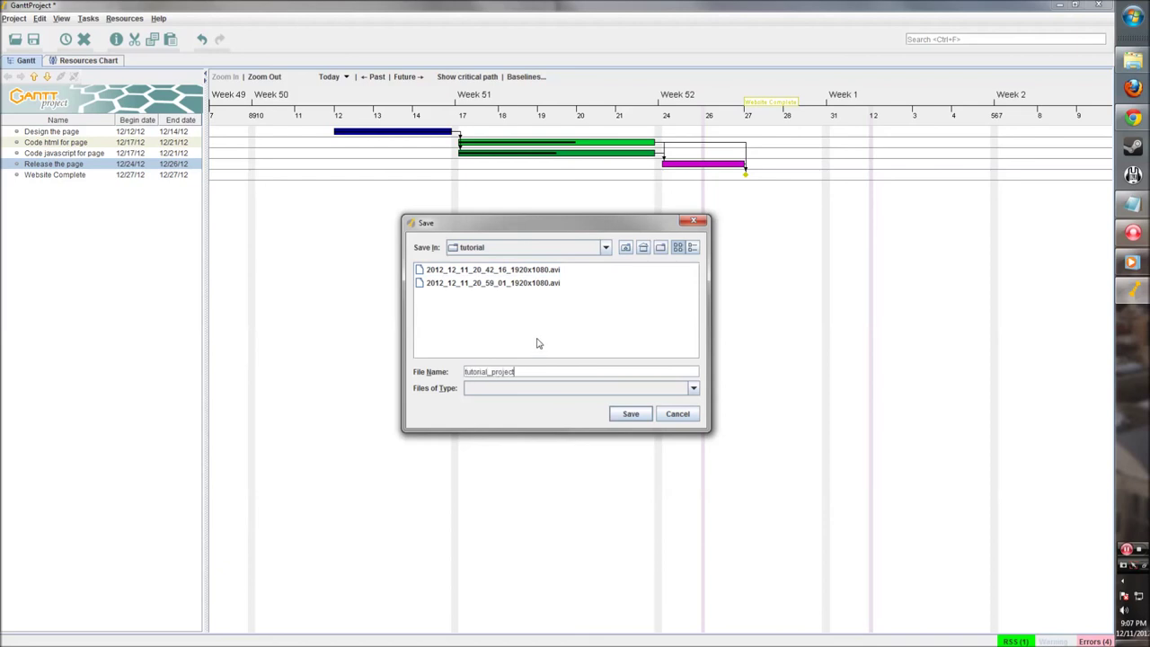
click(650, 388)
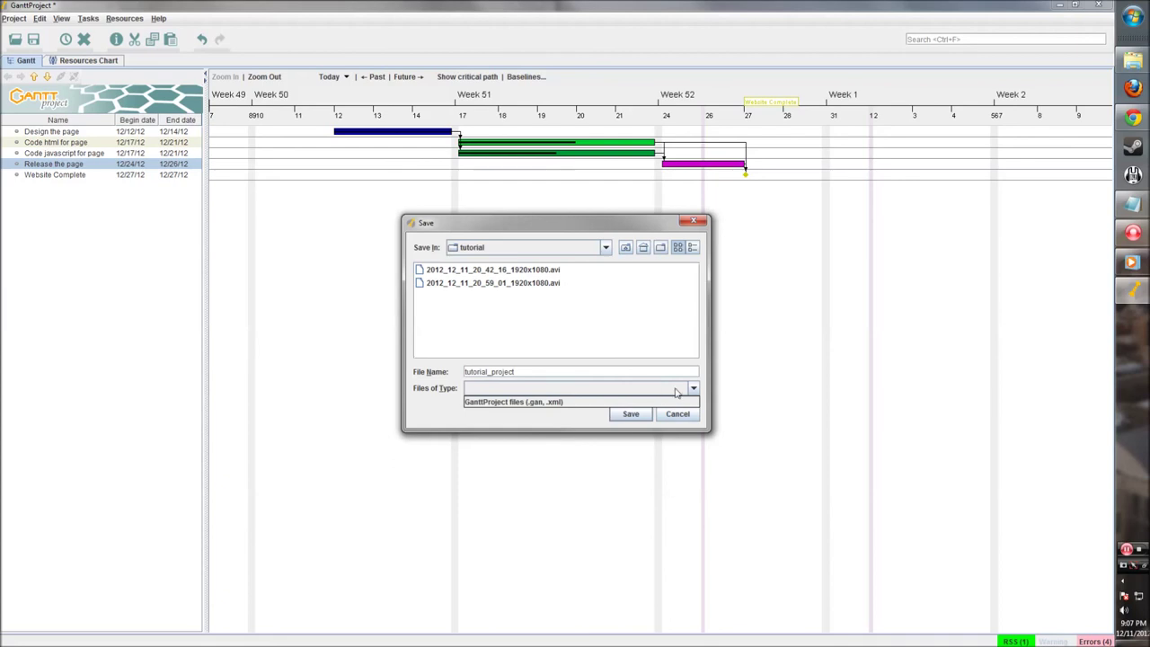
click(584, 402)
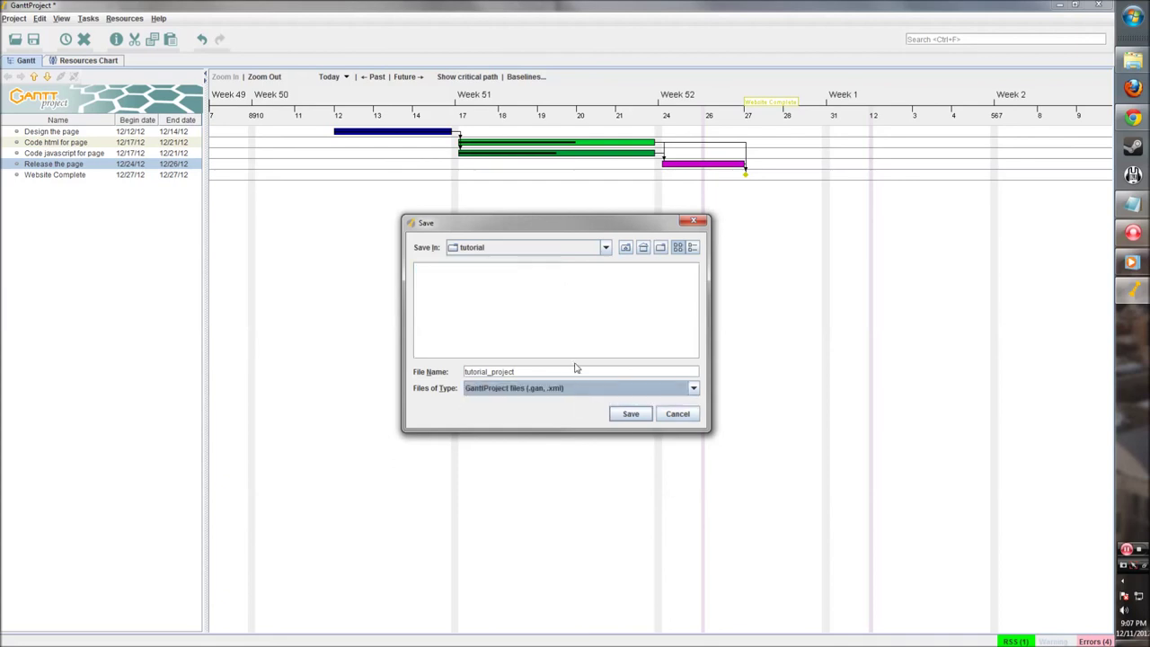
click(622, 415)
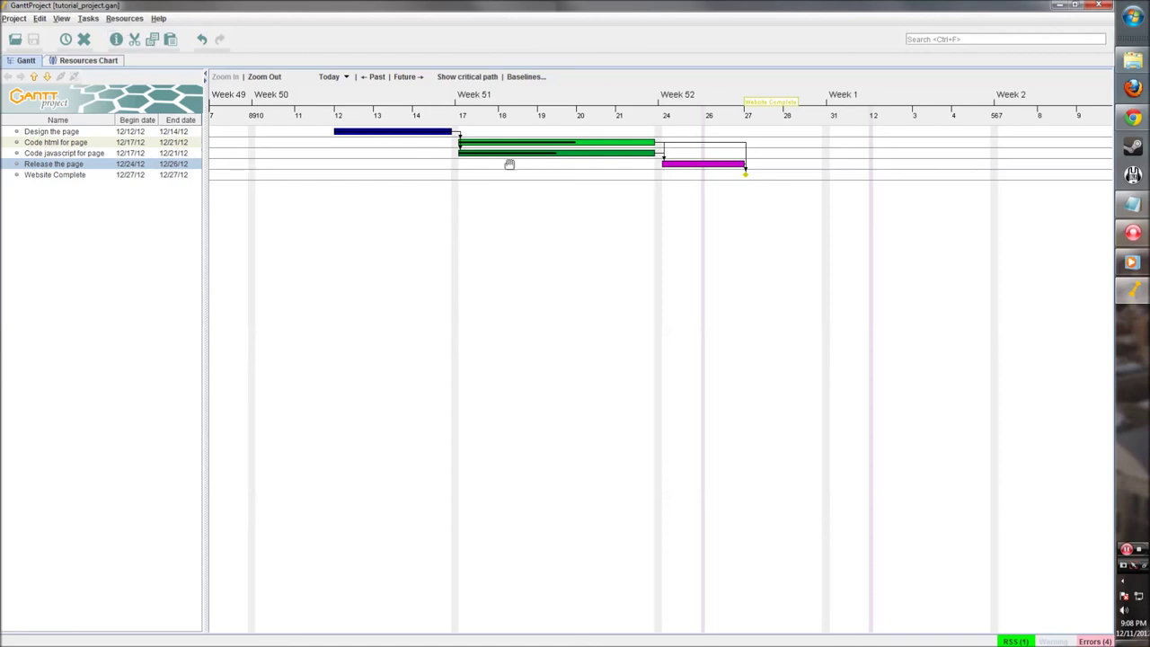
Review the raster image, CSV, HTML report and PDF export options.
click(13, 19)
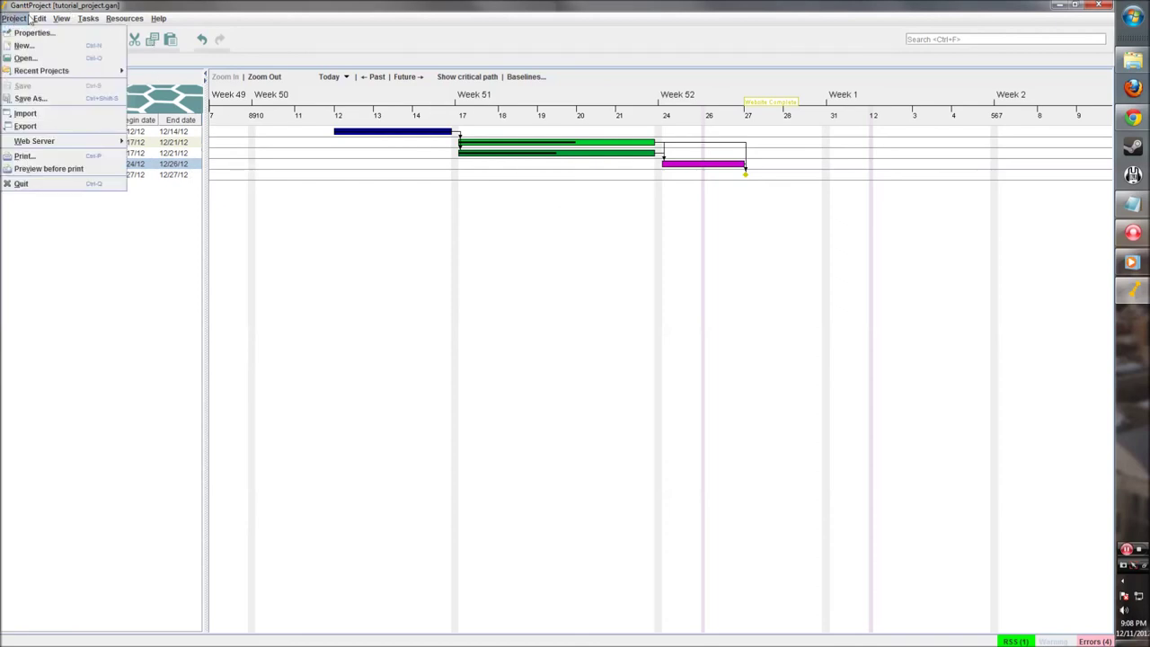
click(41, 127)
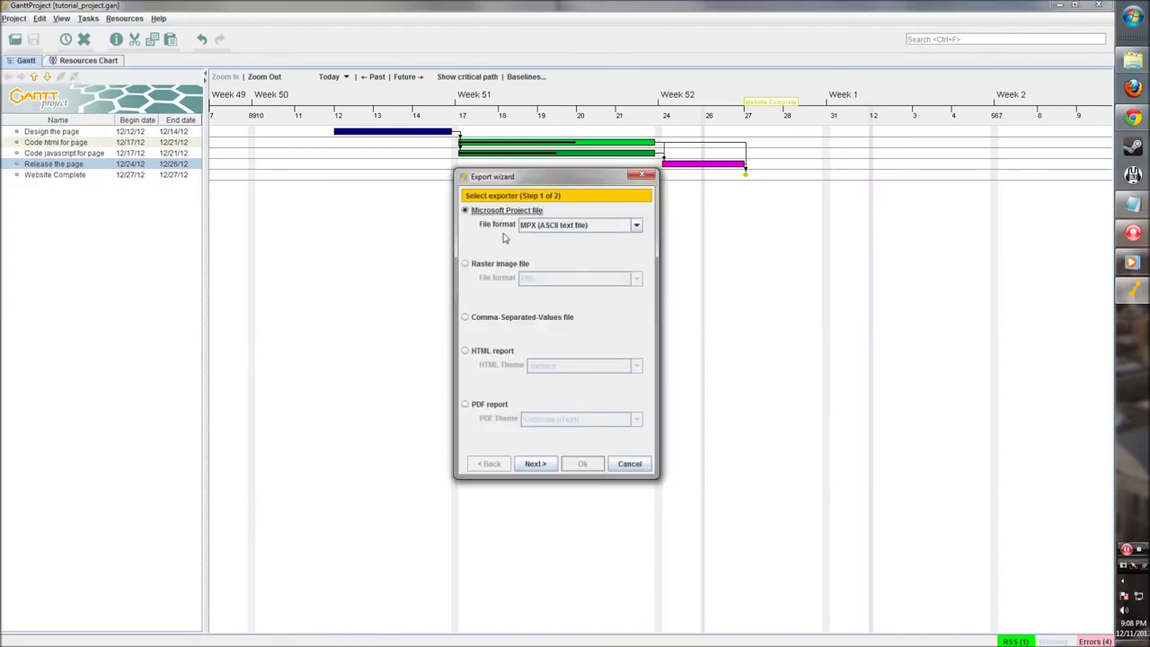
click(465, 264)
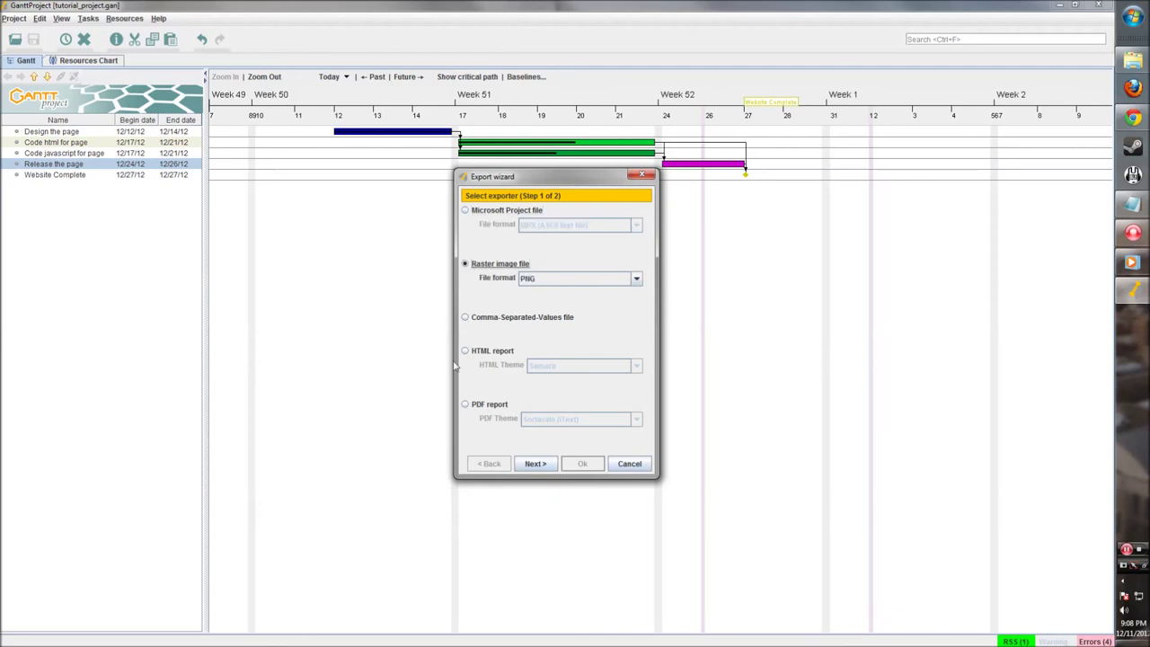
click(604, 282)
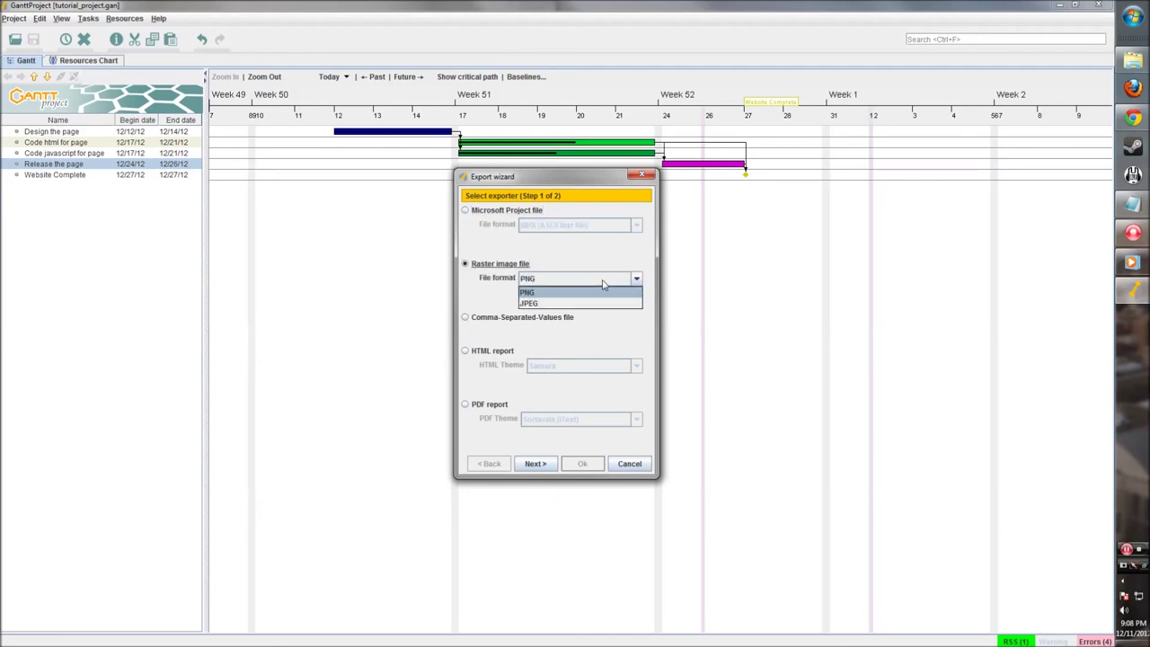
click(465, 319)
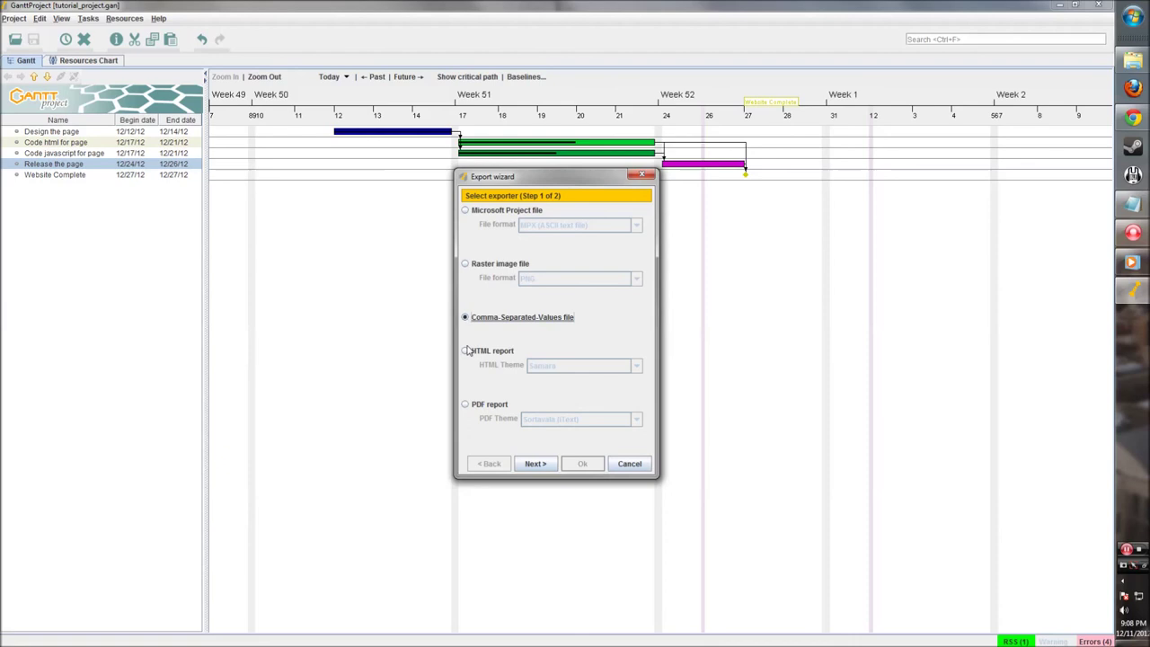
click(465, 351)
click(576, 371)
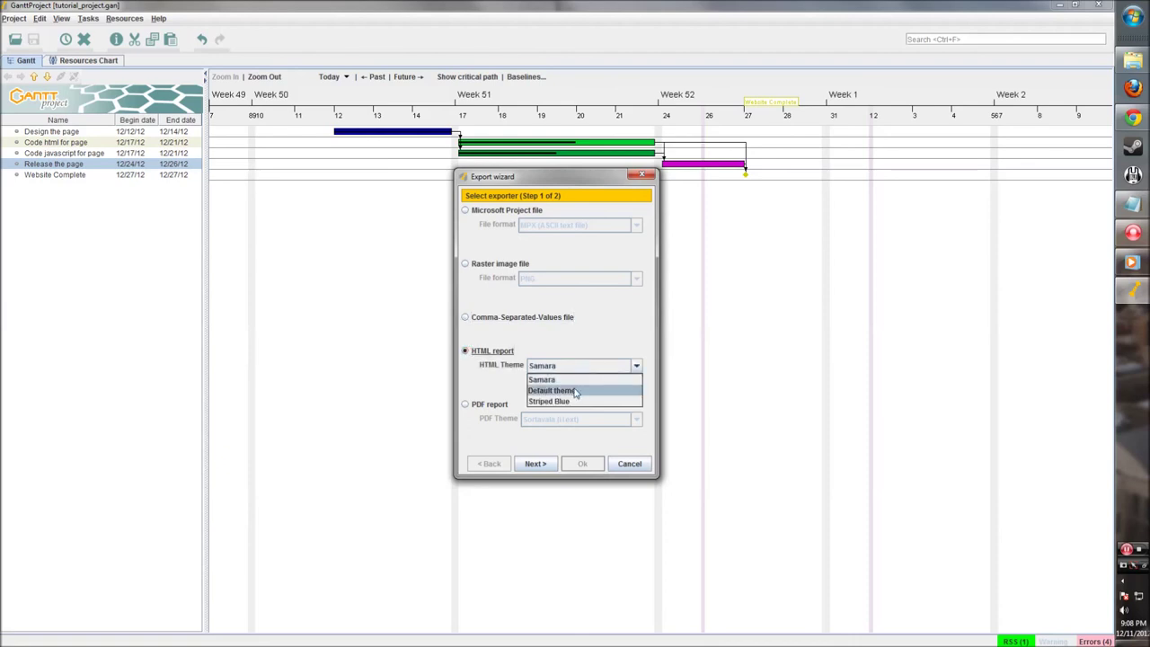
click(570, 362)
click(465, 405)
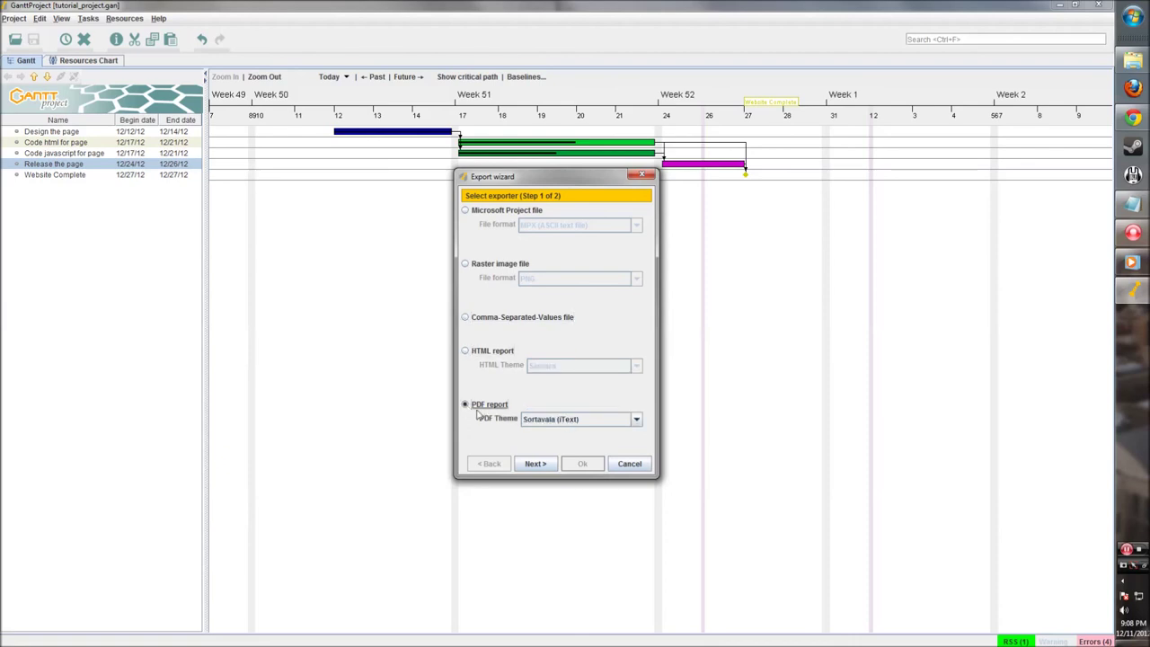
Export as a Microsoft Project file to D:\tutorial\tutorial_project.mpx.
click(465, 210)
click(603, 226)
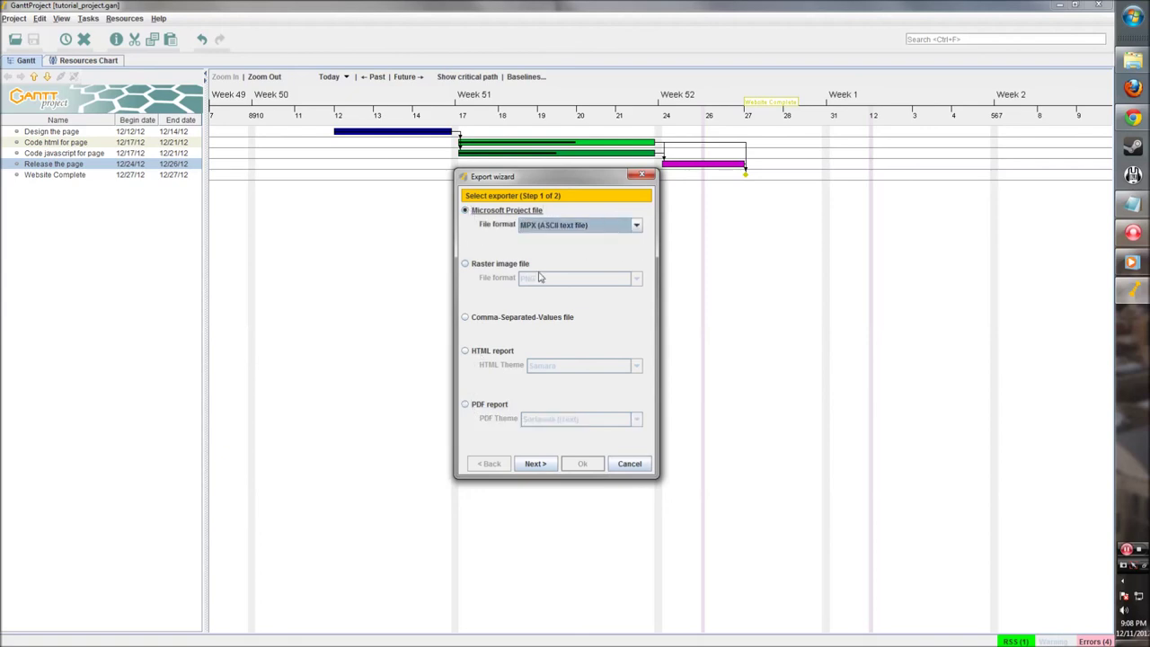
click(537, 464)
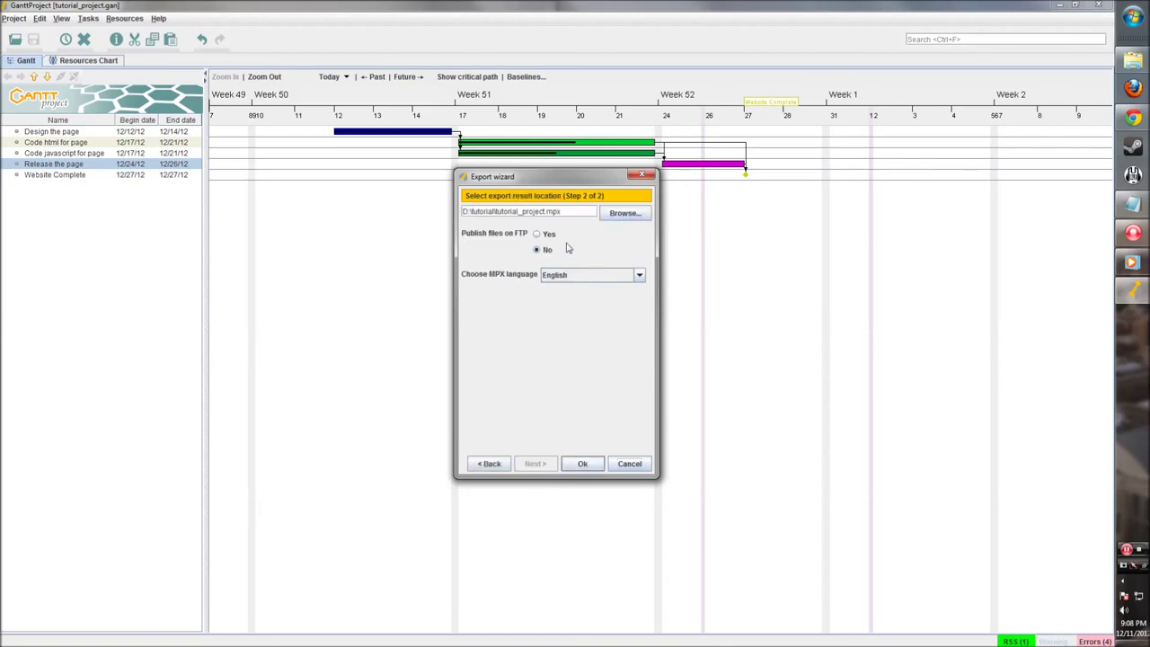
click(577, 464)
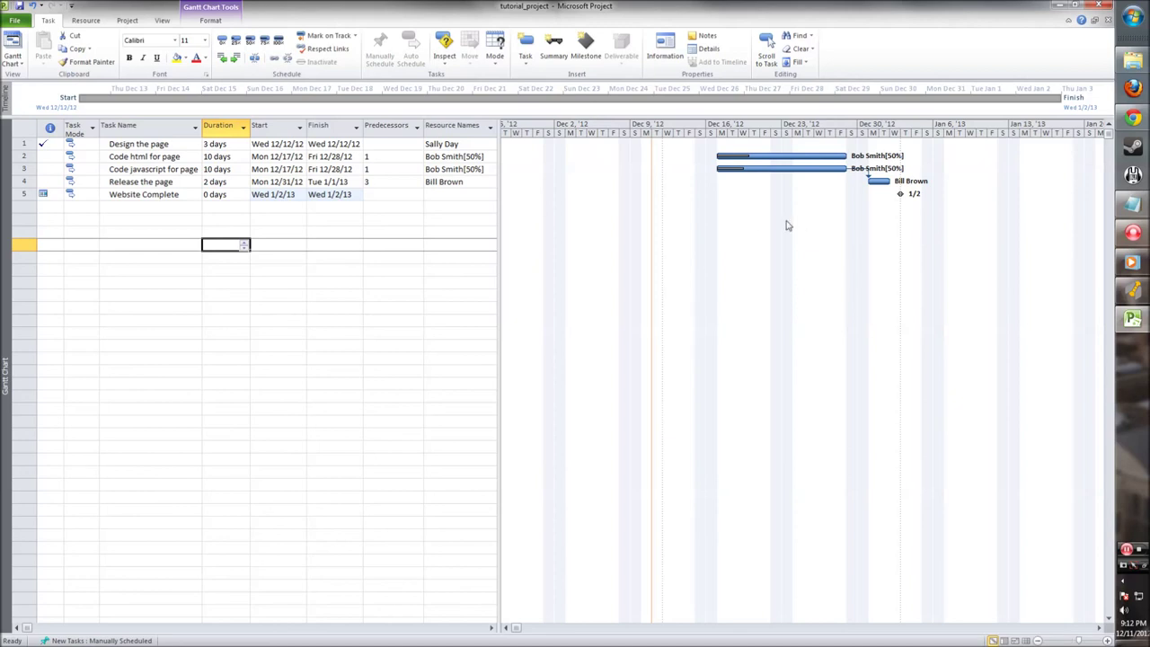
Switch from Microsoft Project back to GanttProject, then to the web browser.
click(1131, 289)
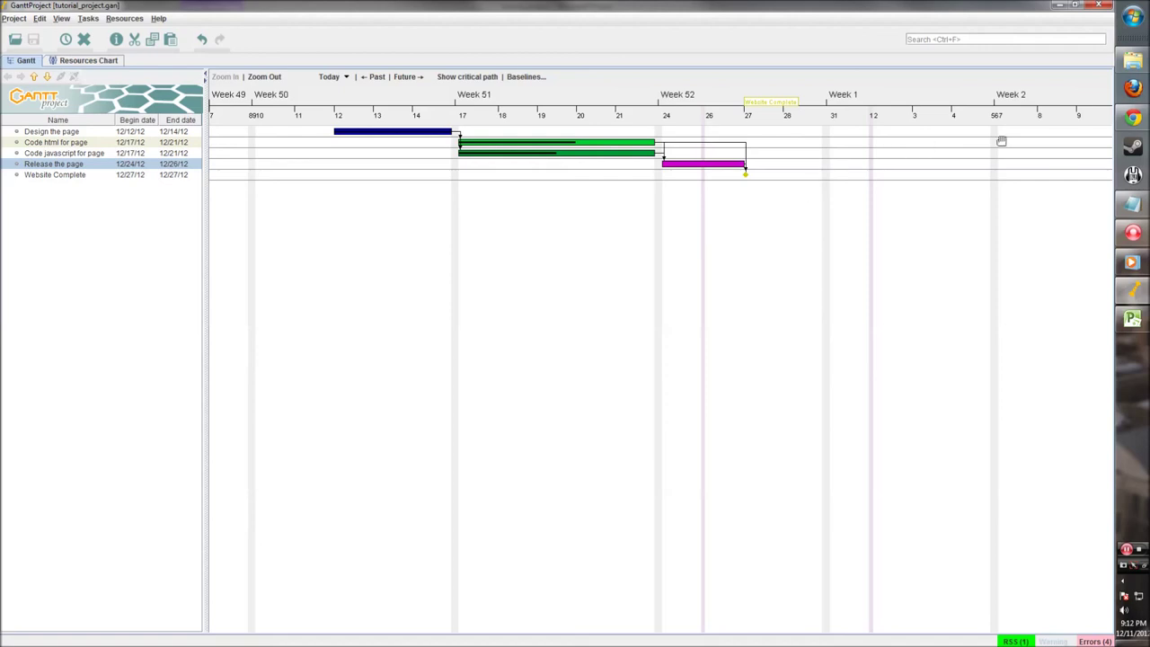
click(1133, 121)
Enter ganttproject.biz in Chrome's address bar and load it.
click(329, 20)
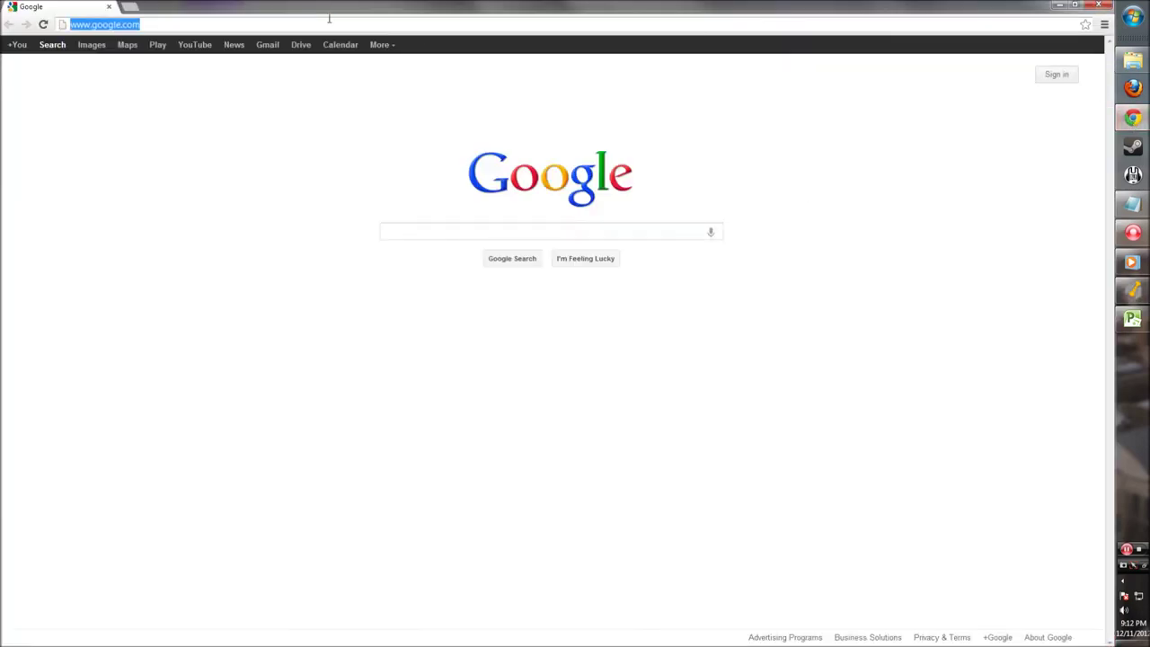
text(gan)
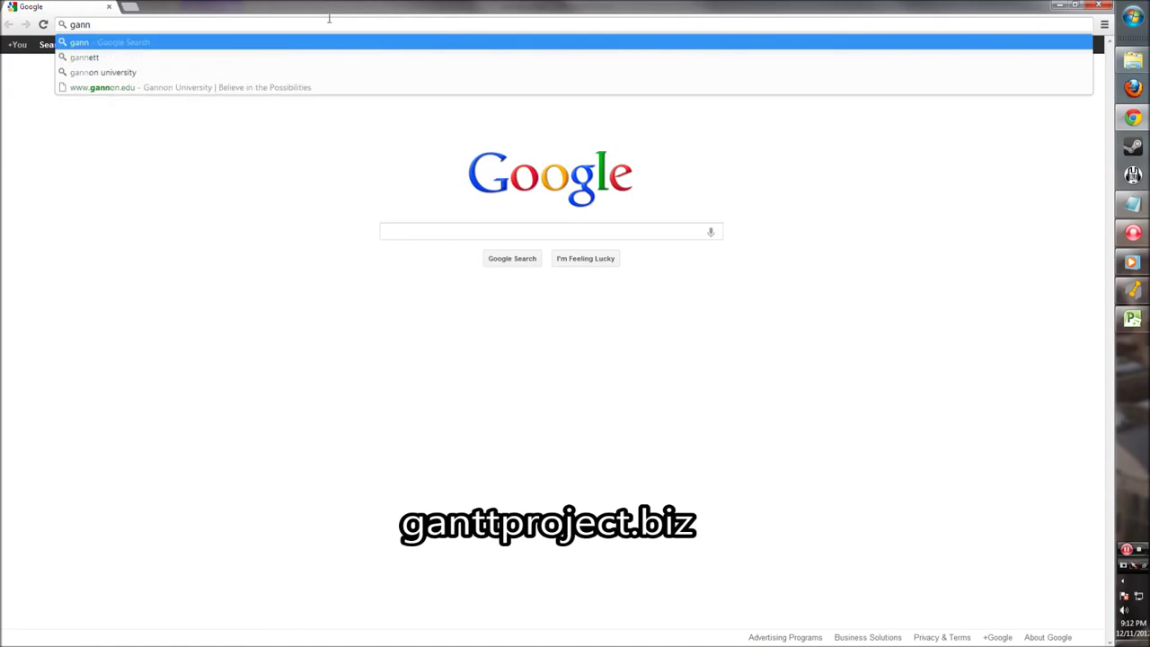
text(ttproje)
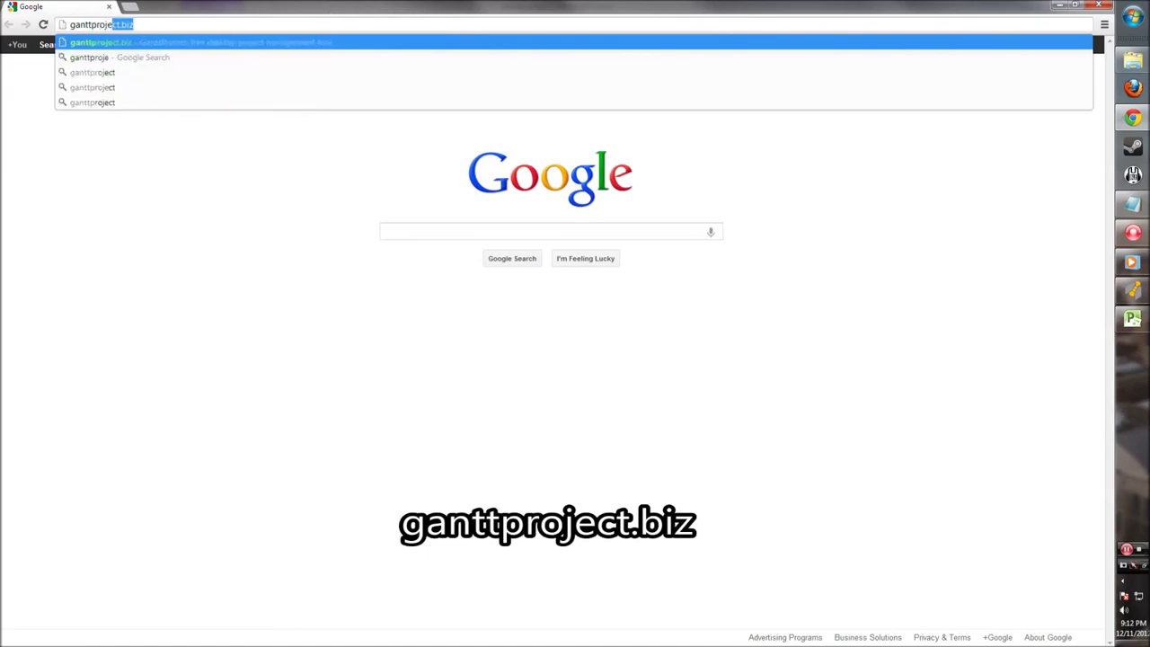
text(ct.biz)
key(Return)
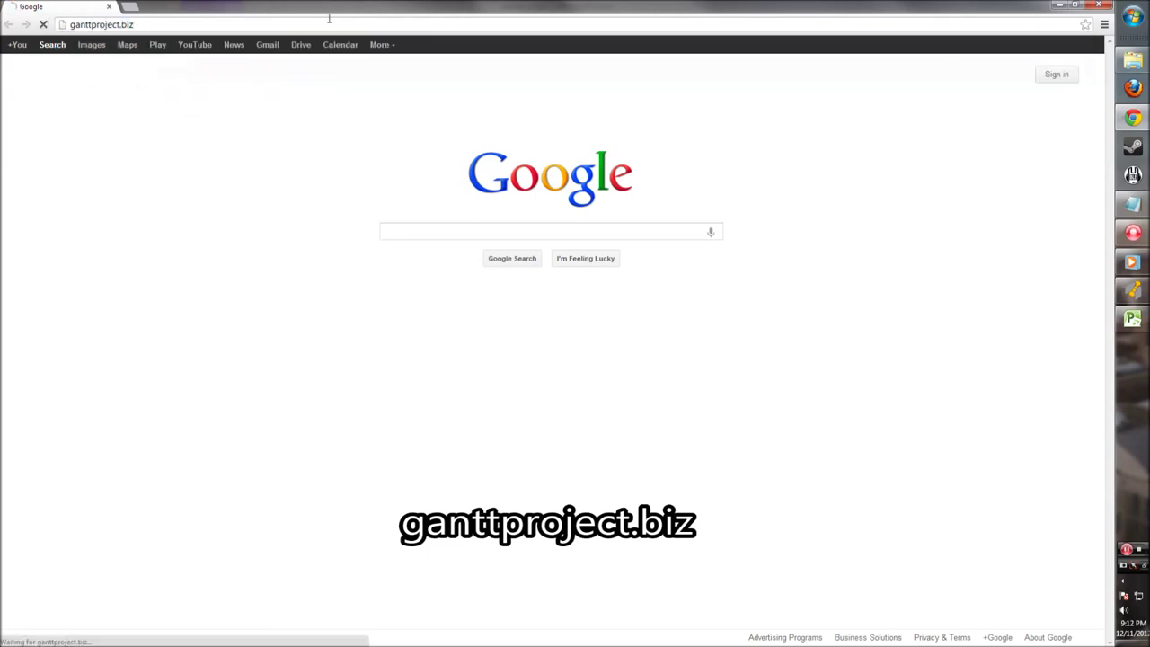